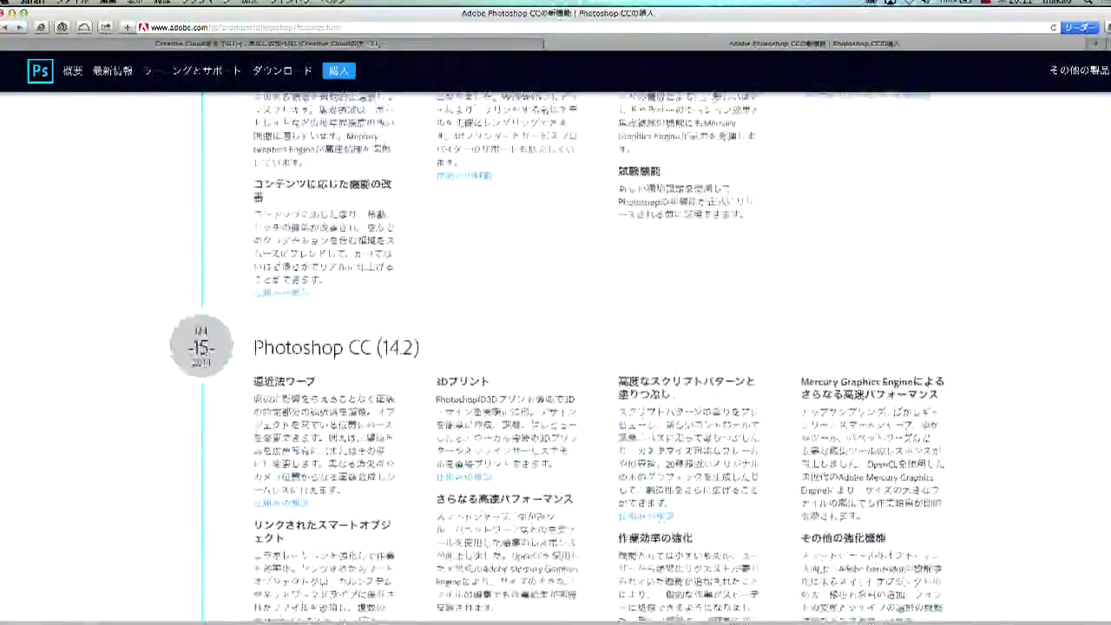
Switch from the Photoshop CC features page to the presentation and advance to the slide "2. CC アプリケーション"
{"action": "scroll", "coordinate": [556, 356], "scroll_direction": "up", "scroll_amount": 6}
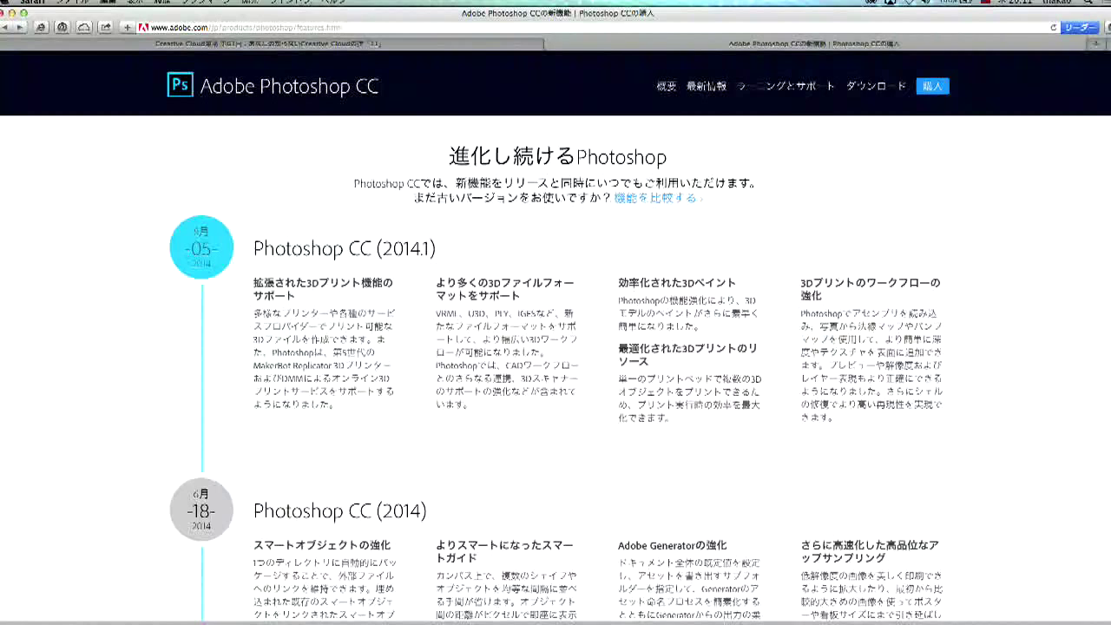
{"action": "key", "text": "super+Tab"}
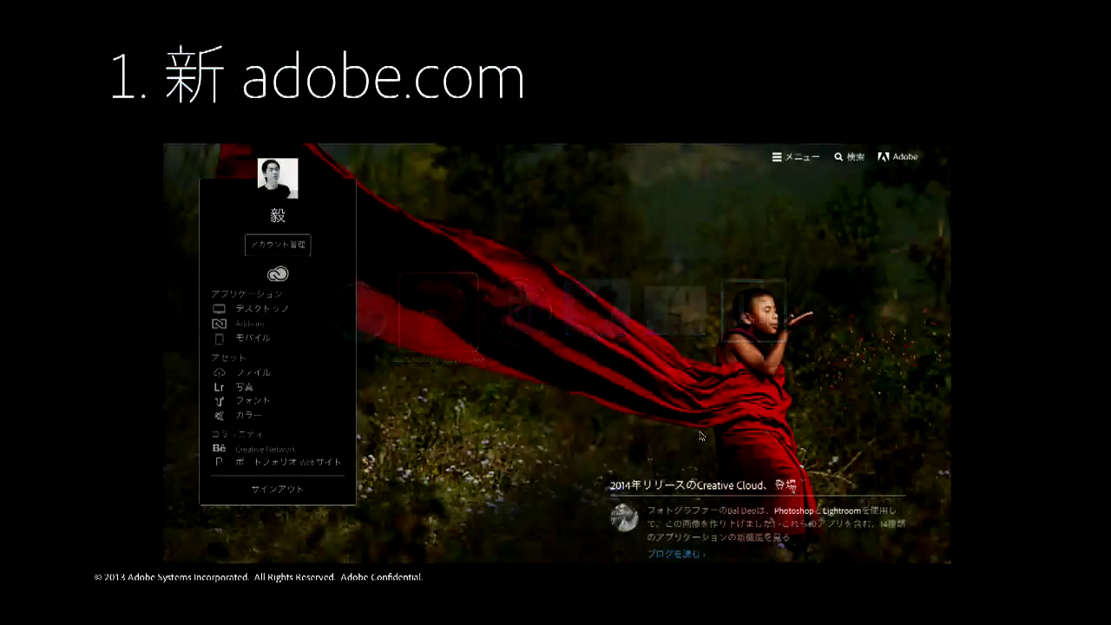
{"action": "left_click", "coordinate": [700, 436]}
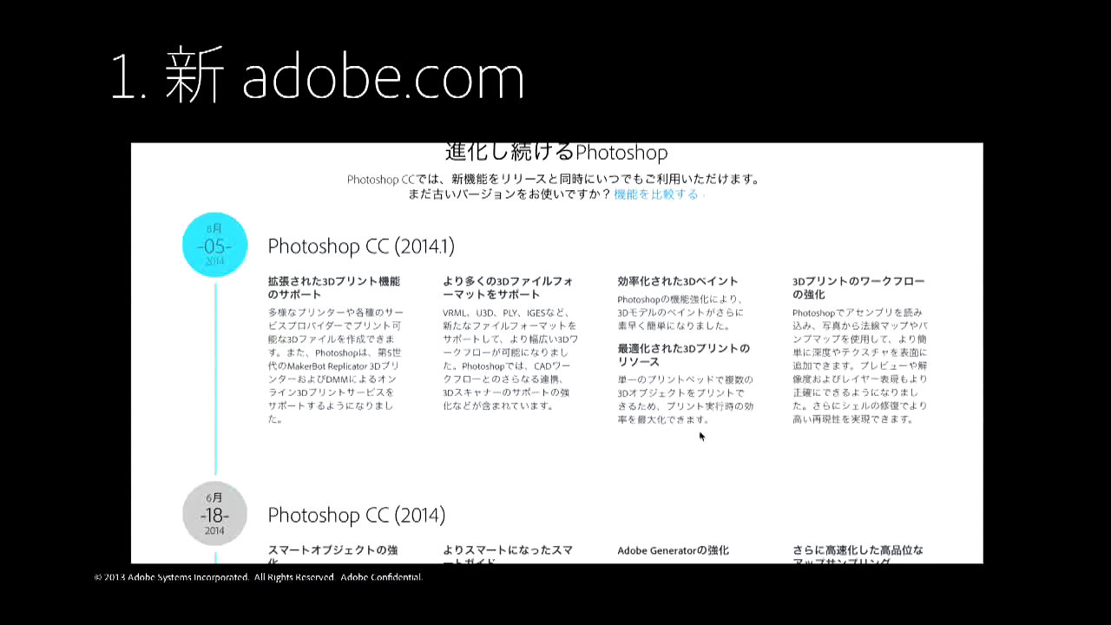
{"action": "left_click", "coordinate": [699, 436]}
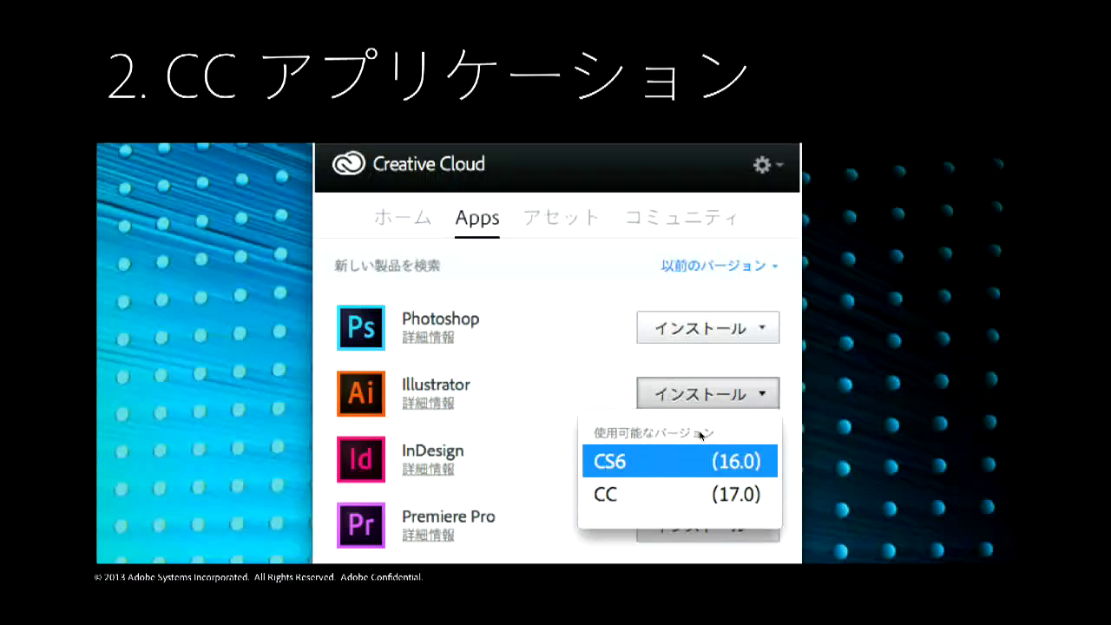
Switch to Finder, show the アプリケーション folder, and move and enlarge its window to display more of the Adobe folders
{"action": "key", "text": "super+Tab"}
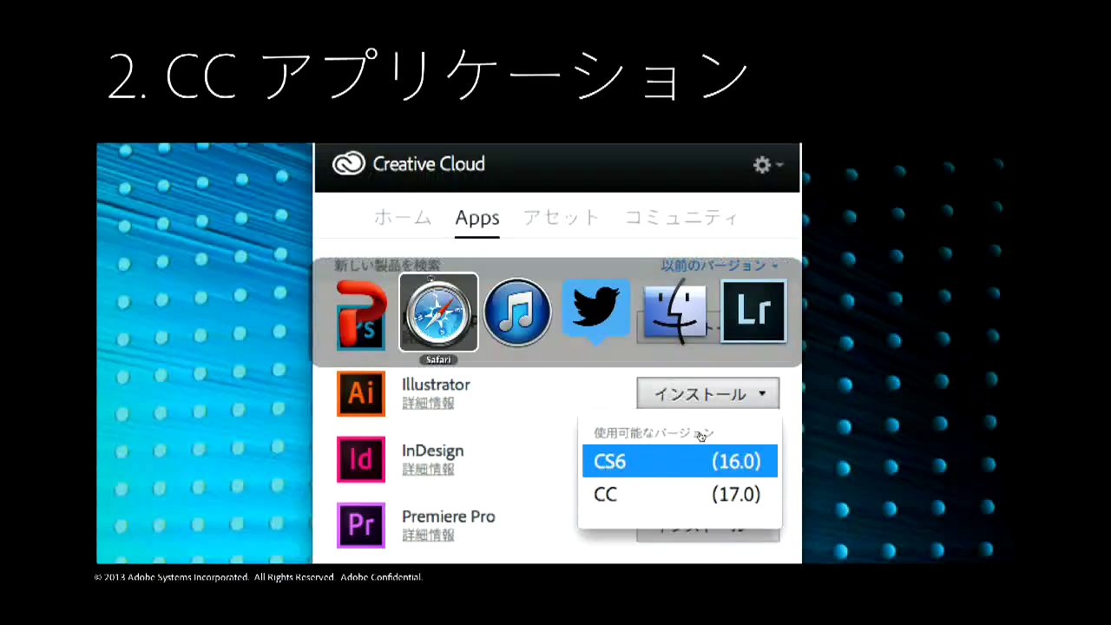
{"action": "key", "text": "super+Tab"}
{"action": "key", "text": "super+Tab"}
{"action": "key", "text": "super+Tab"}
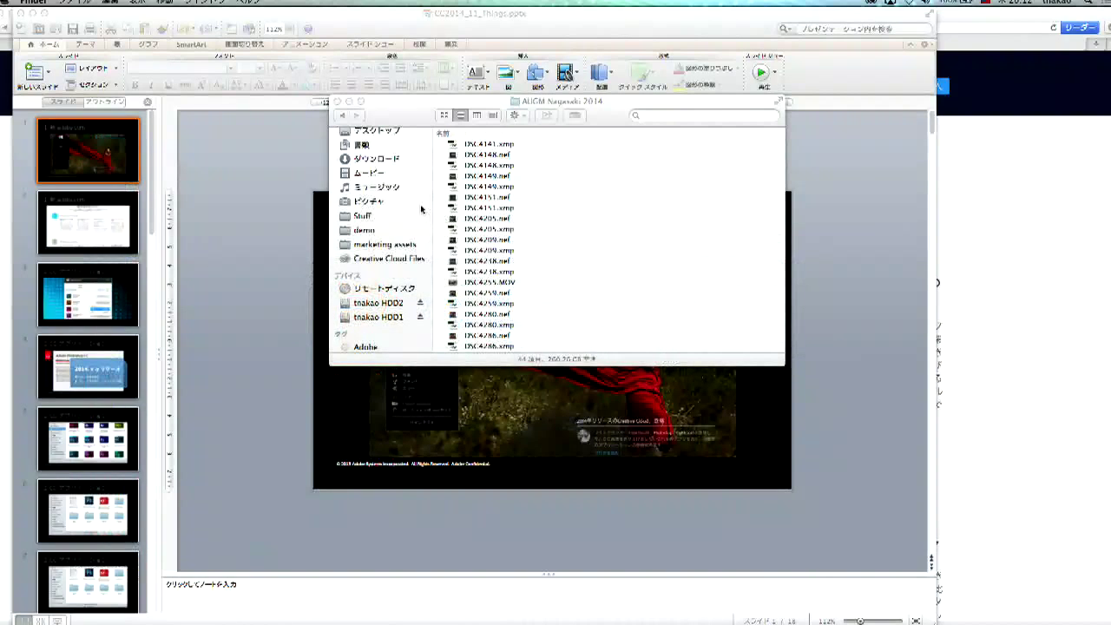
{"action": "scroll", "coordinate": [405, 197], "scroll_direction": "up", "scroll_amount": 4}
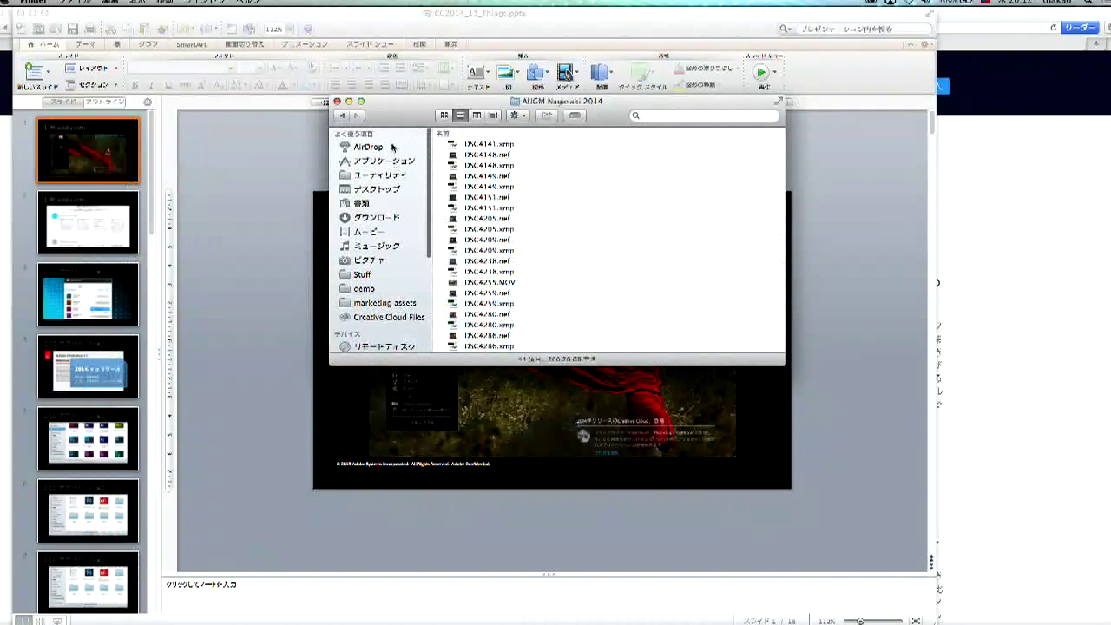
{"action": "left_click", "coordinate": [388, 159]}
{"action": "left_click_drag", "start_coordinate": [400, 101], "coordinate": [261, 68]}
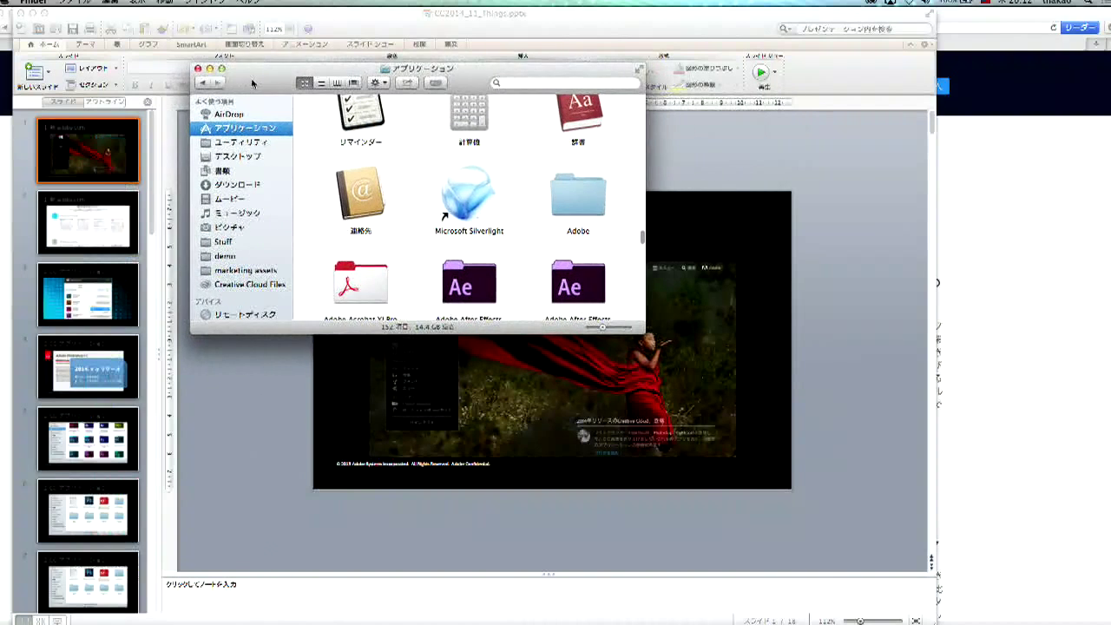
{"action": "left_click_drag", "start_coordinate": [639, 333], "coordinate": [897, 551]}
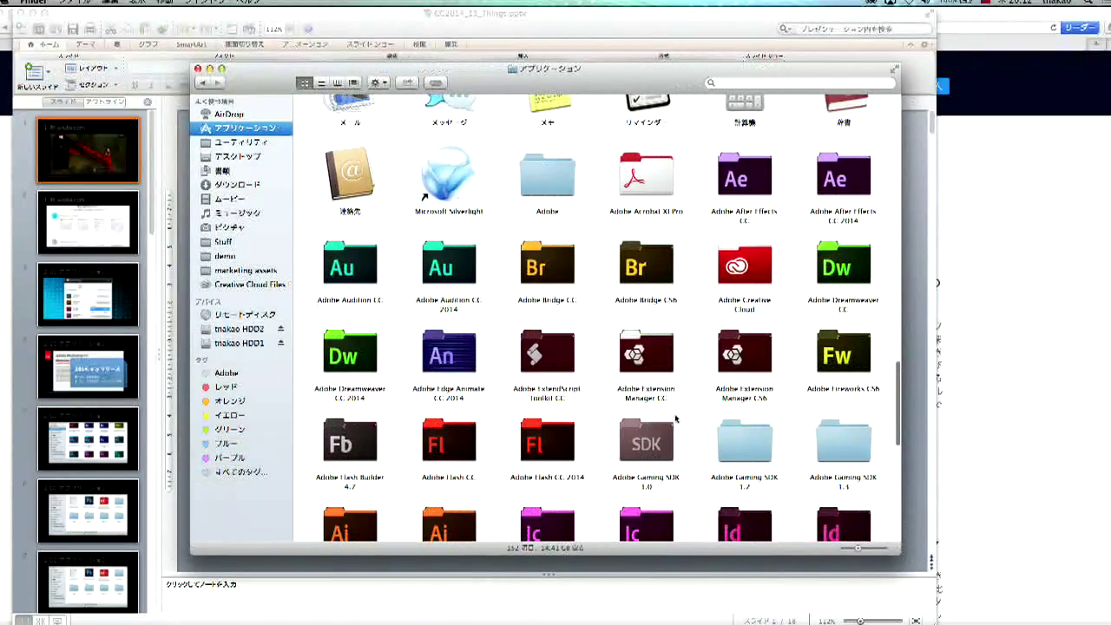
Inspect the Adobe Illustrator CC folder and its uninstaller, and return to the アプリケーション folder
{"action": "scroll", "coordinate": [677, 419], "scroll_direction": "down", "scroll_amount": 10}
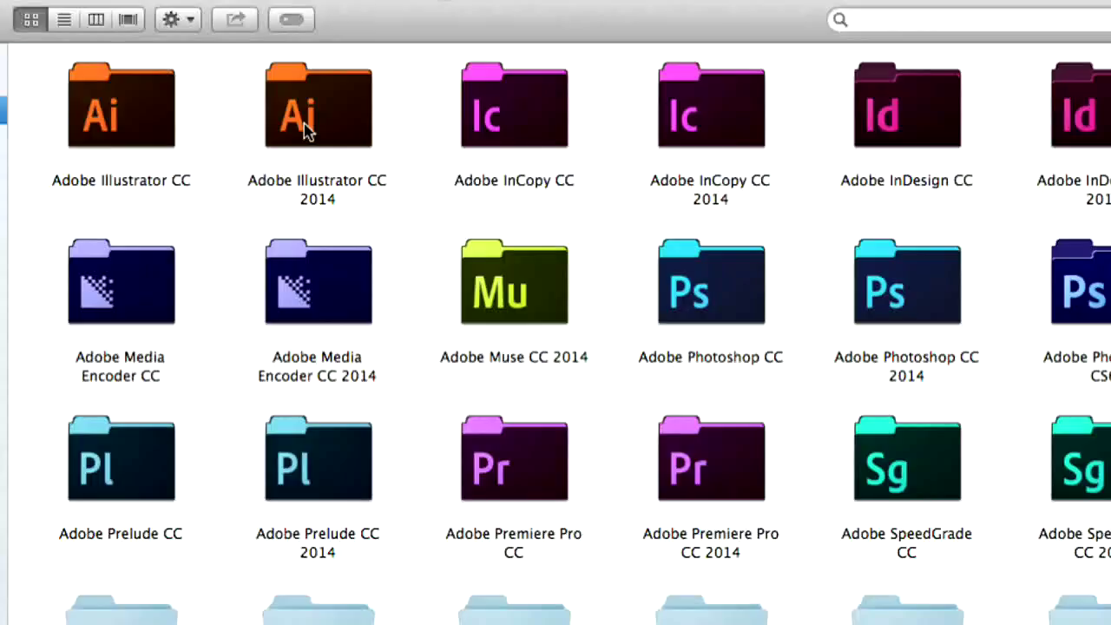
{"action": "double_click", "coordinate": [144, 141]}
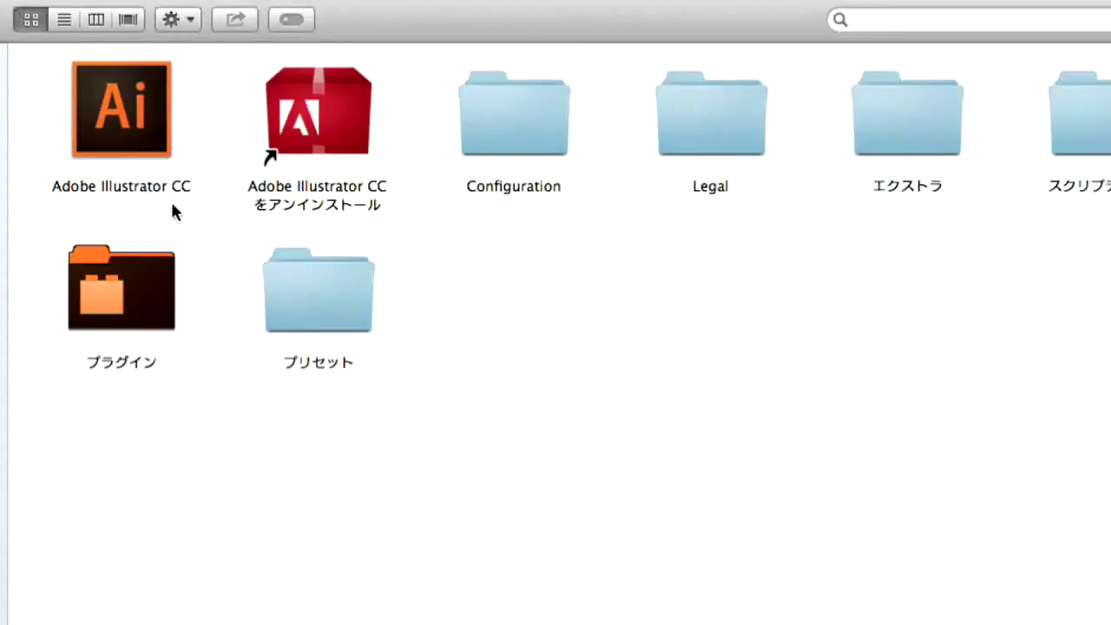
{"action": "left_click", "coordinate": [333, 136]}
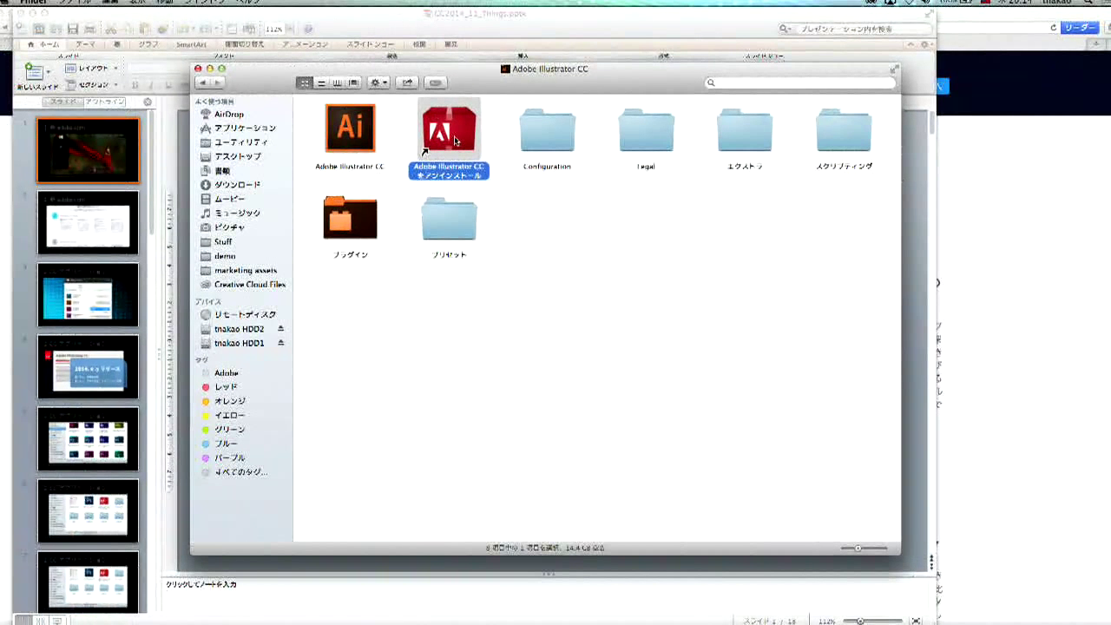
{"action": "left_click", "coordinate": [199, 83]}
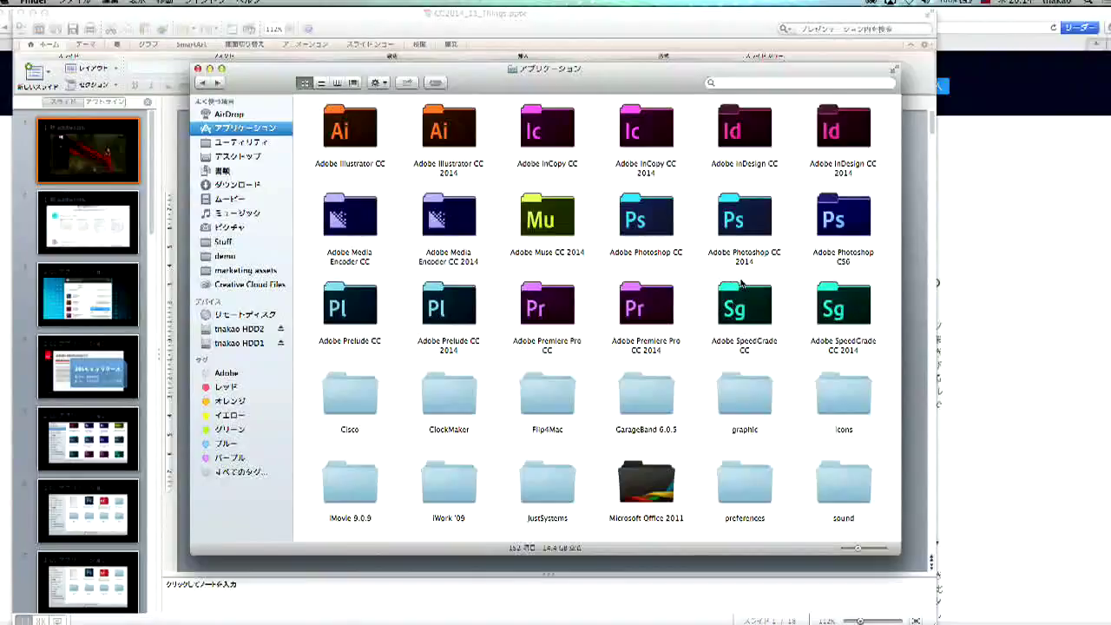
Open the Creative Cloud desktop app and look through the installed products down to the list of new products
{"action": "left_click", "coordinate": [873, 3]}
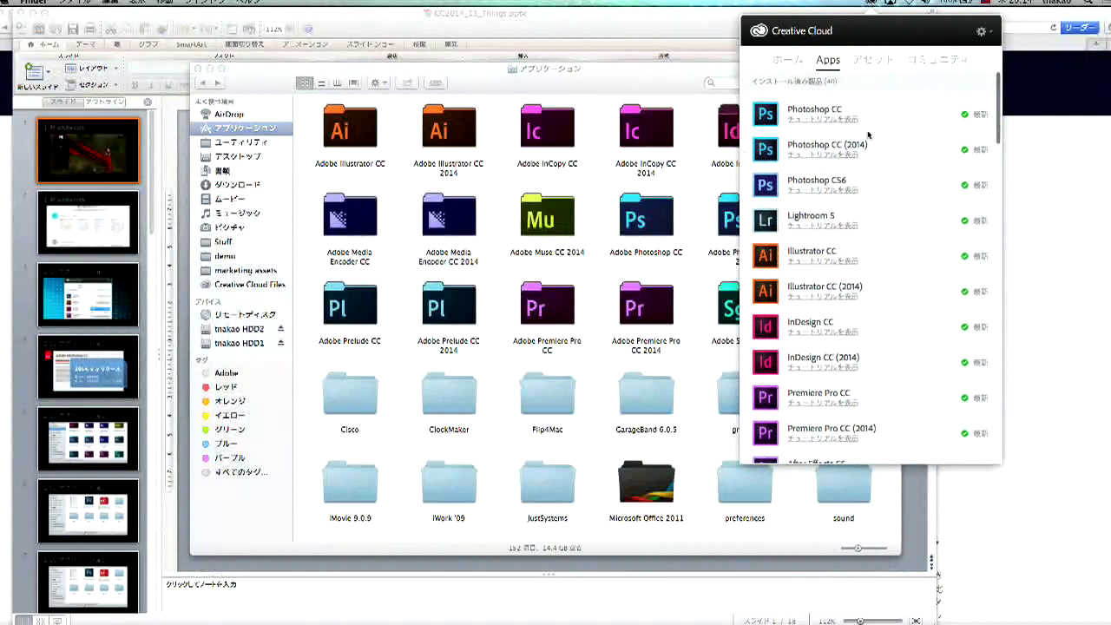
{"action": "scroll", "coordinate": [883, 198], "scroll_direction": "down", "scroll_amount": 3}
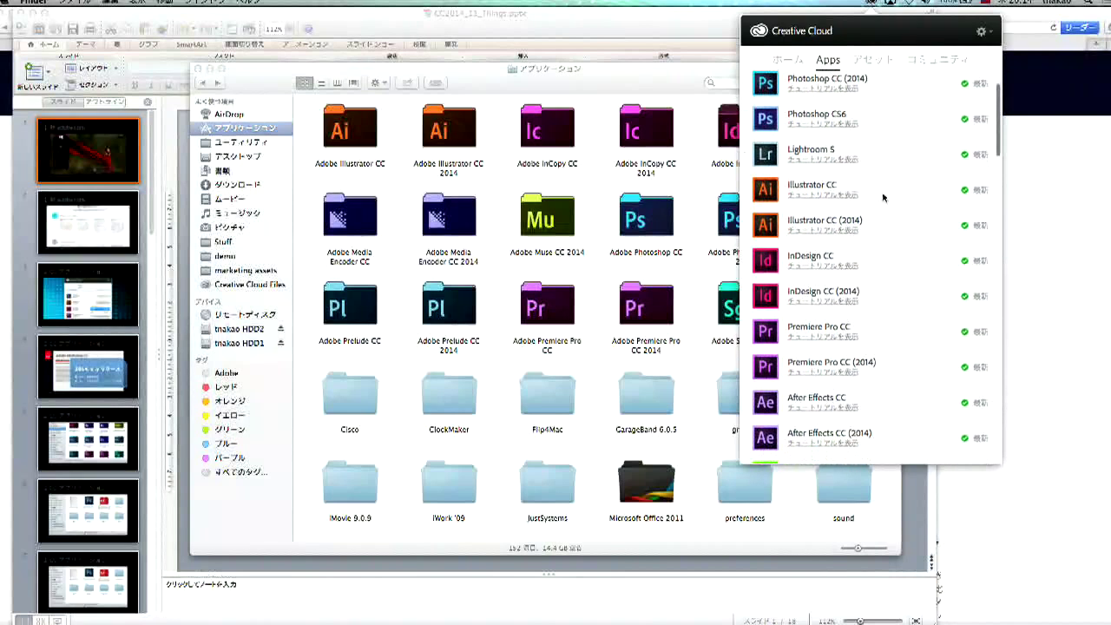
{"action": "scroll", "coordinate": [884, 198], "scroll_direction": "down", "scroll_amount": 9}
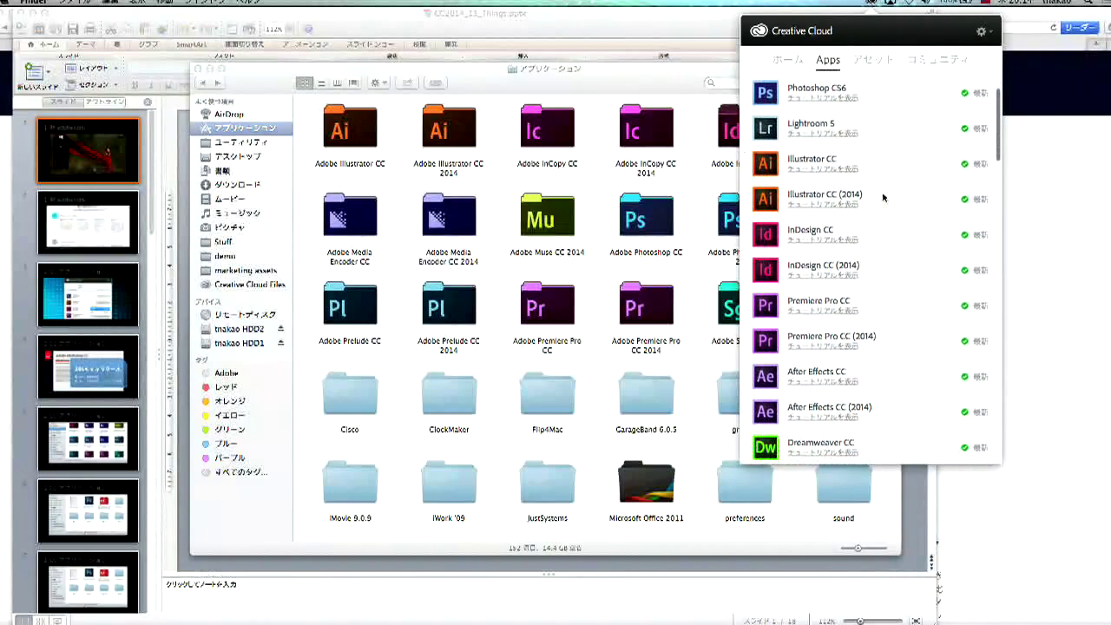
{"action": "scroll", "coordinate": [883, 198], "scroll_direction": "down", "scroll_amount": 3}
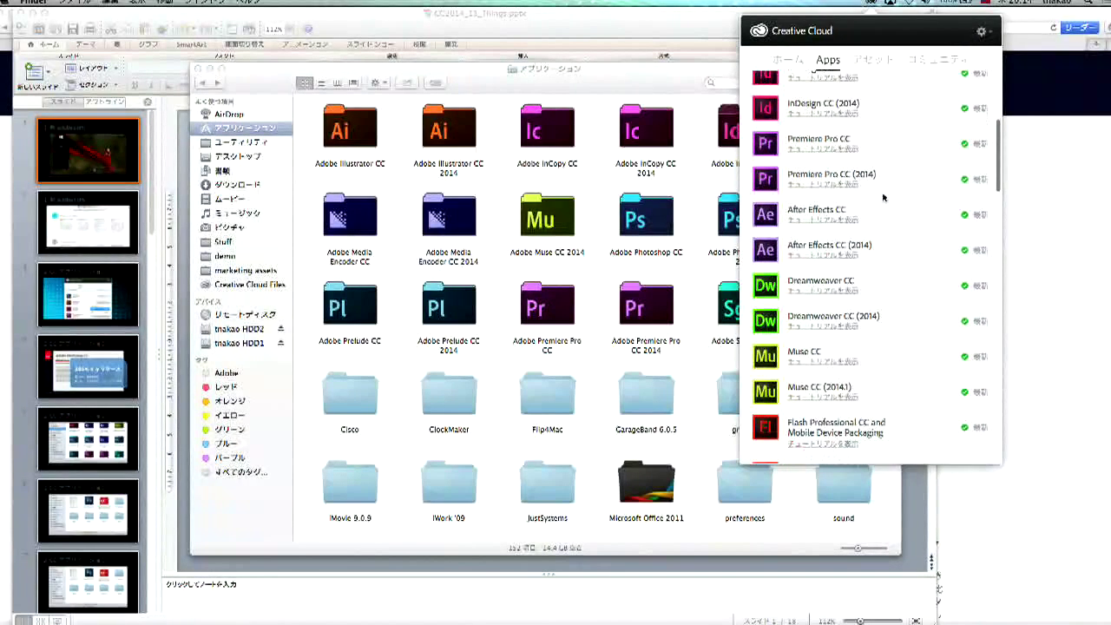
{"action": "scroll", "coordinate": [883, 198], "scroll_direction": "down", "scroll_amount": 2}
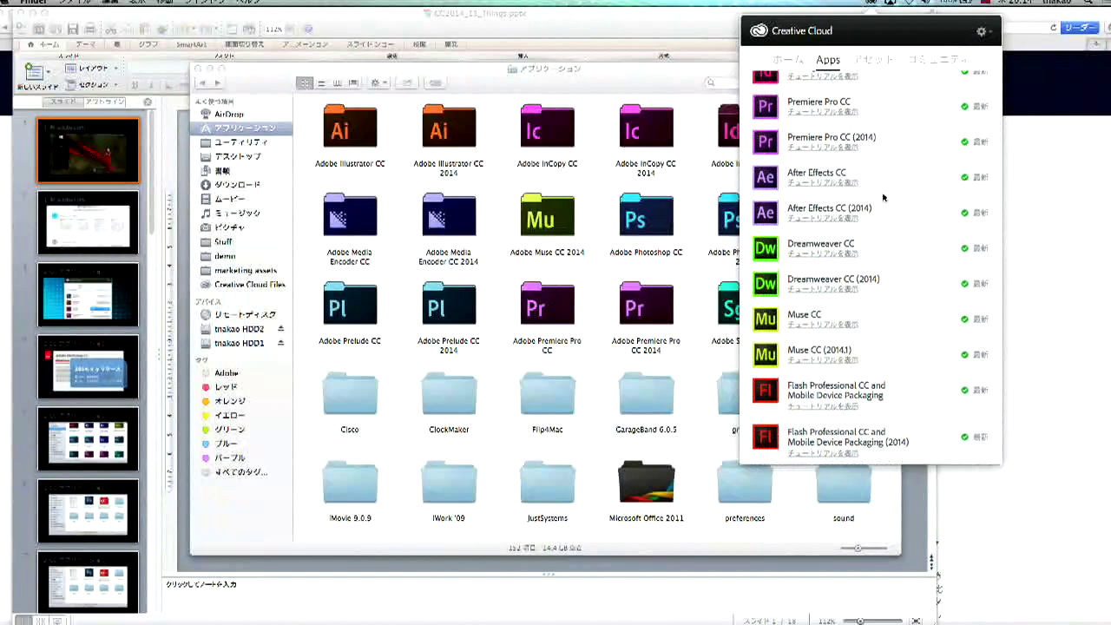
{"action": "scroll", "coordinate": [883, 198], "scroll_direction": "down", "scroll_amount": 6}
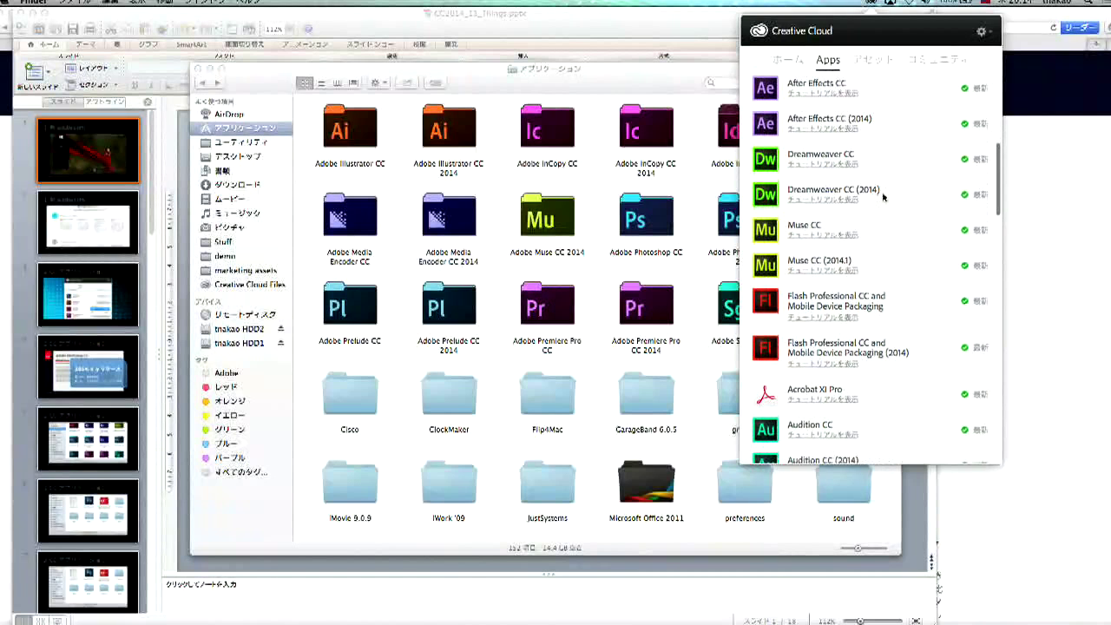
{"action": "scroll", "coordinate": [883, 198], "scroll_direction": "down", "scroll_amount": 2}
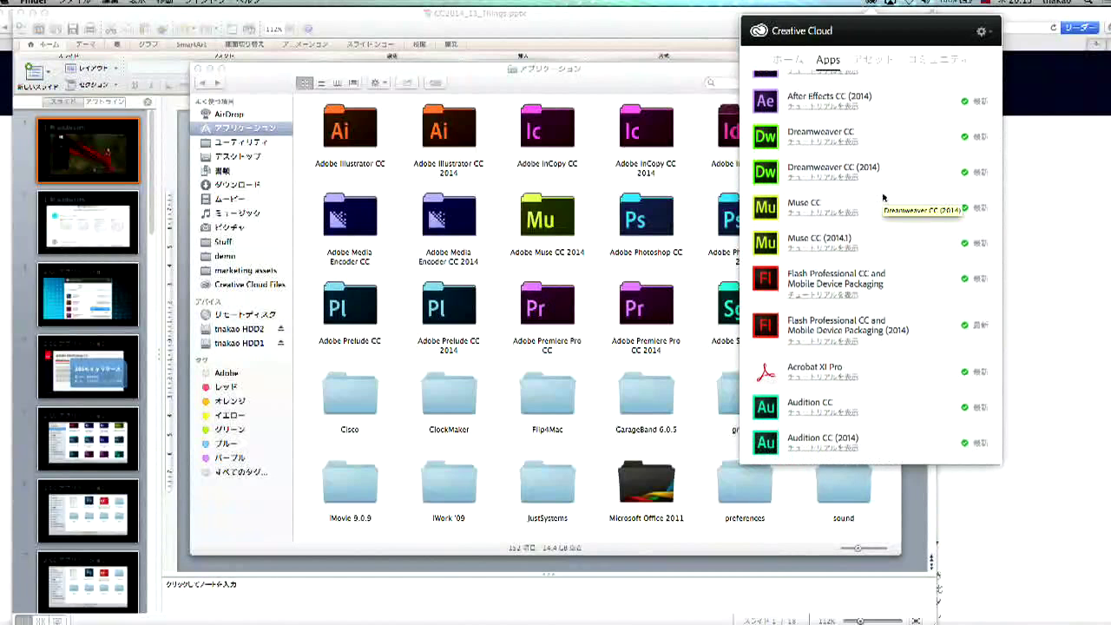
{"action": "scroll", "coordinate": [883, 198], "scroll_direction": "down", "scroll_amount": 15}
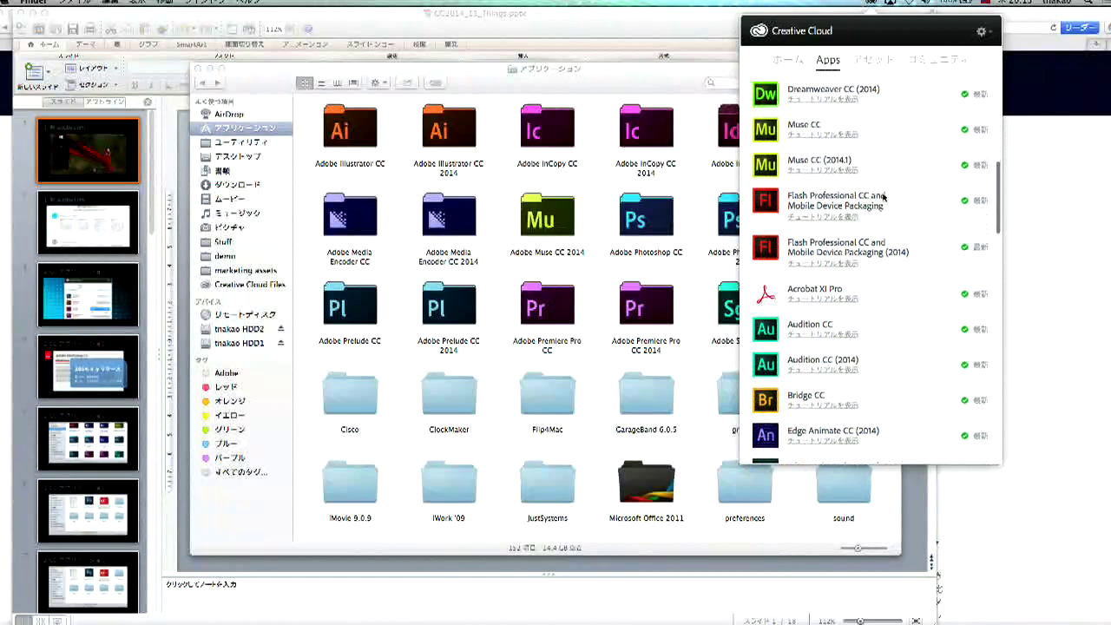
{"action": "scroll", "coordinate": [883, 198], "scroll_direction": "down", "scroll_amount": 13}
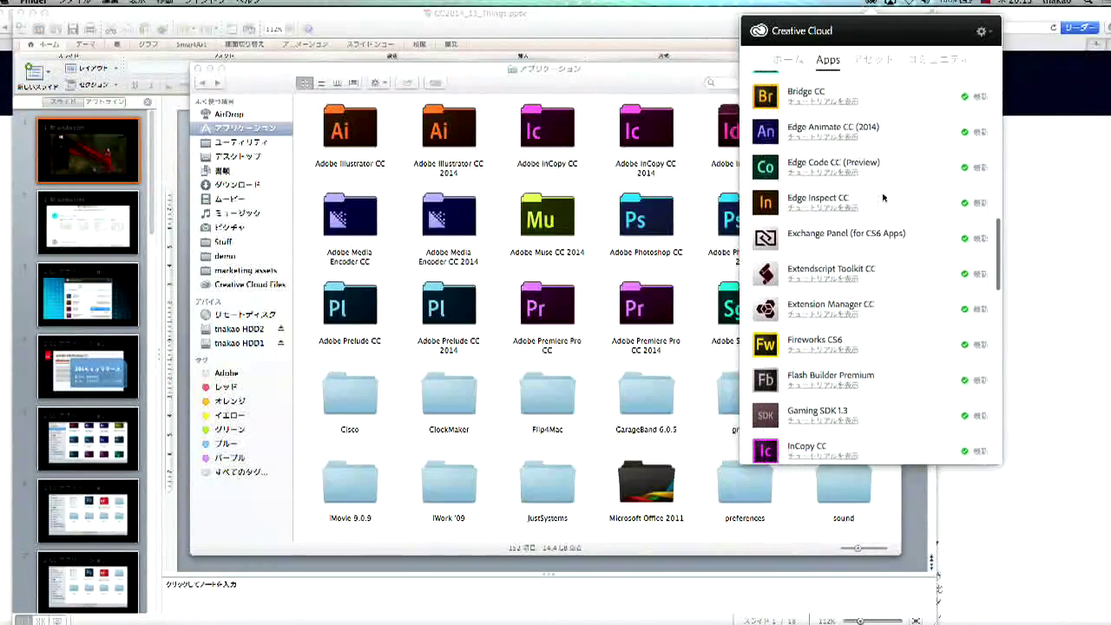
{"action": "scroll", "coordinate": [883, 198], "scroll_direction": "down", "scroll_amount": 20}
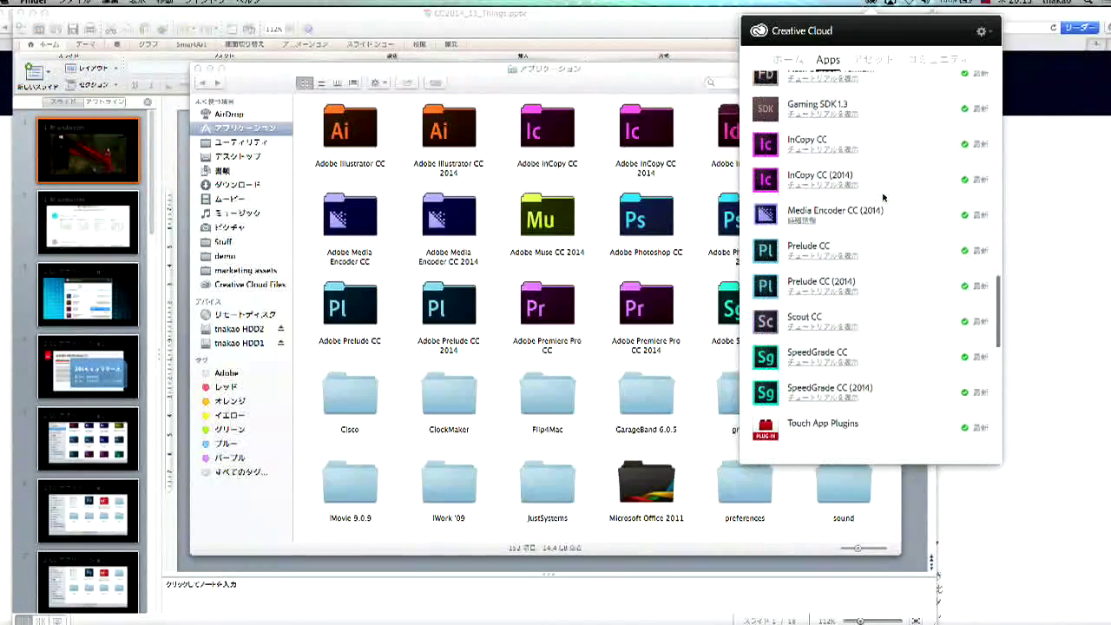
{"action": "scroll", "coordinate": [883, 198], "scroll_direction": "down", "scroll_amount": 5}
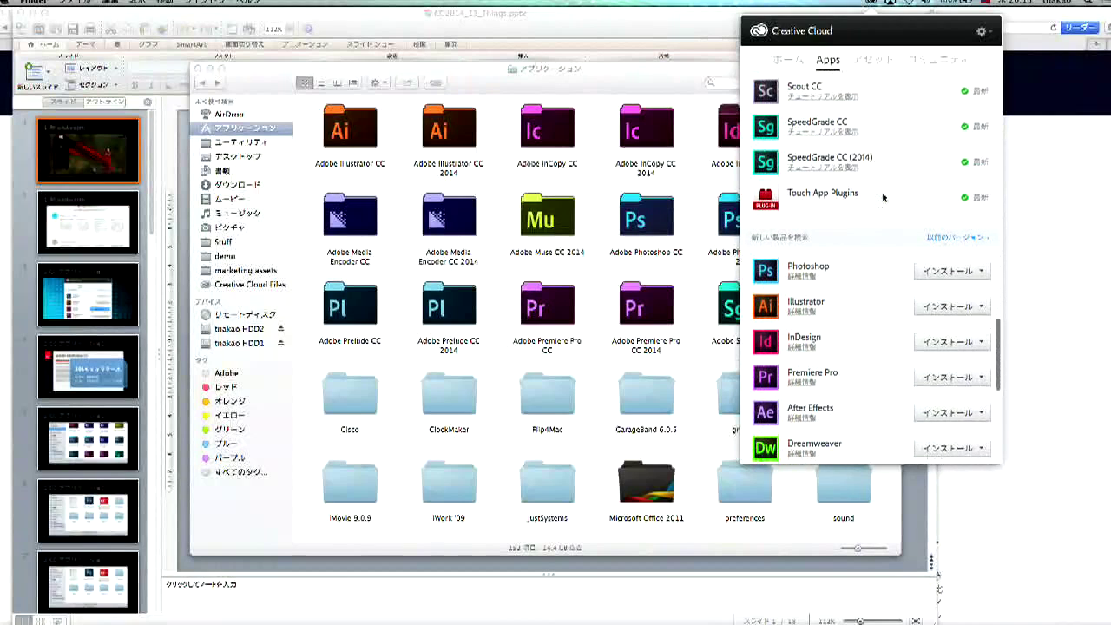
Filter the new products by すべて and review the installed products from the beginning of the list
{"action": "left_click", "coordinate": [949, 239]}
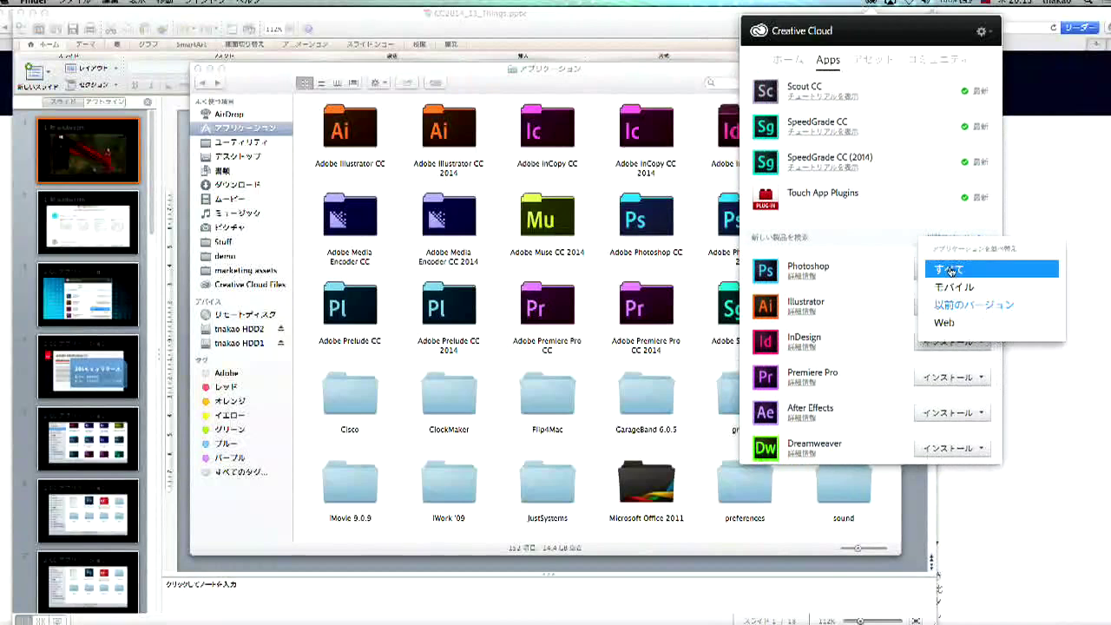
{"action": "left_click", "coordinate": [949, 270]}
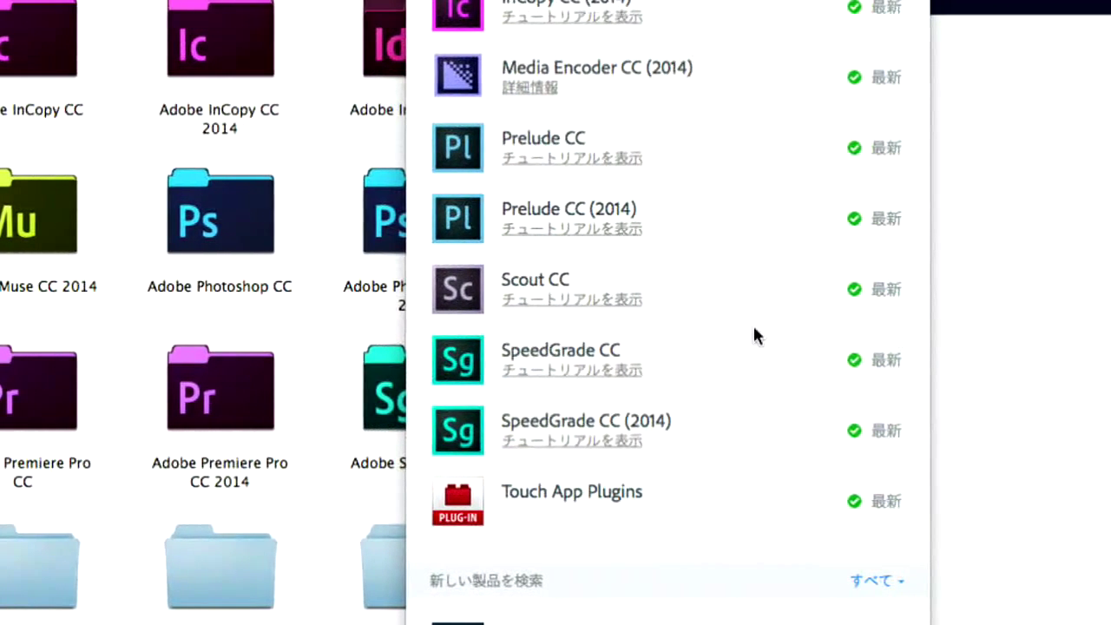
{"action": "scroll", "coordinate": [754, 329], "scroll_direction": "up", "scroll_amount": 15}
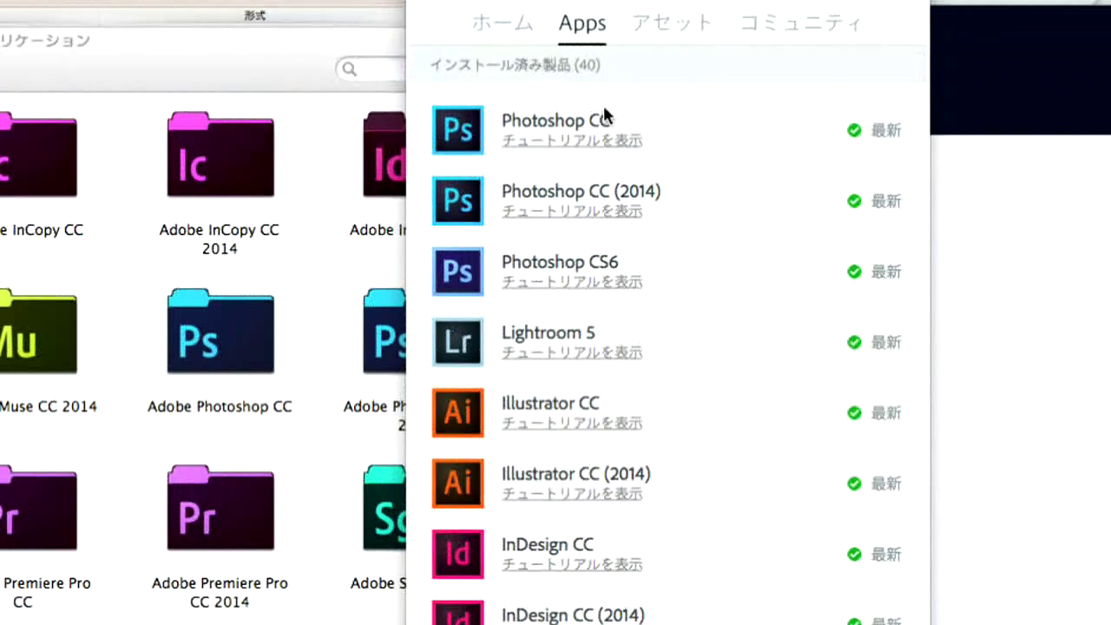
{"action": "scroll", "coordinate": [644, 162], "scroll_direction": "down", "scroll_amount": 2}
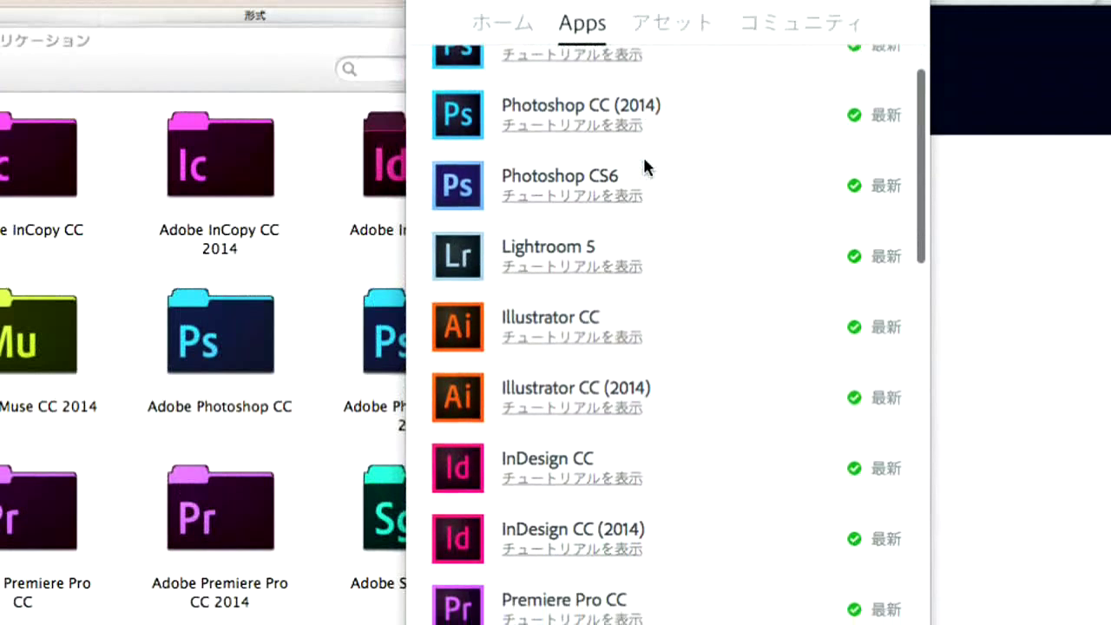
{"action": "scroll", "coordinate": [645, 162], "scroll_direction": "down", "scroll_amount": 8}
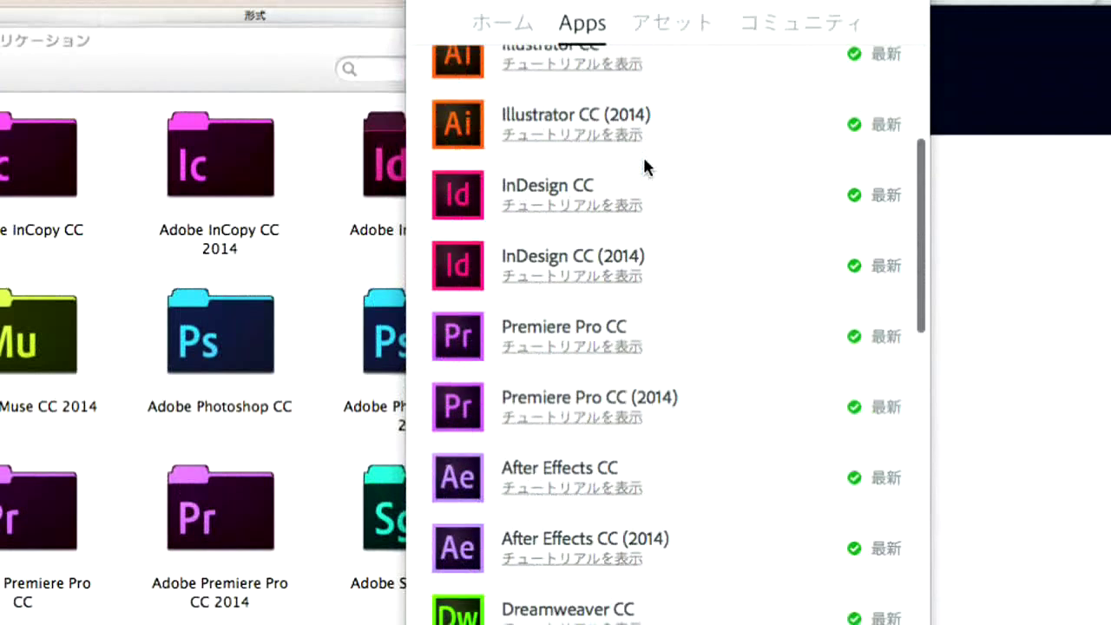
{"action": "scroll", "coordinate": [644, 165], "scroll_direction": "down", "scroll_amount": 10}
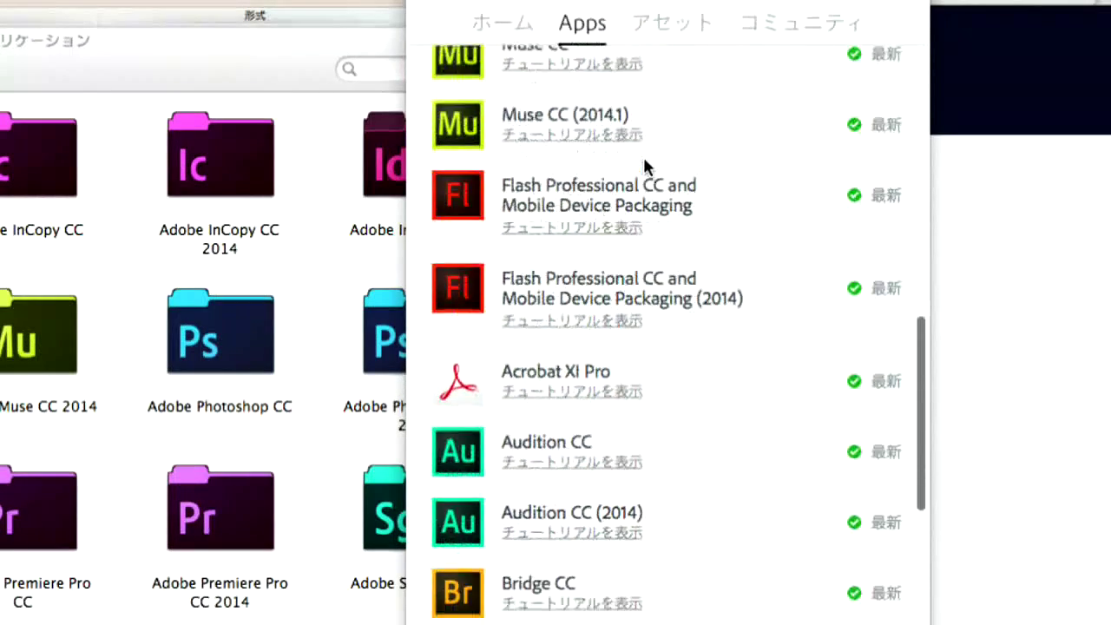
{"action": "scroll", "coordinate": [644, 165], "scroll_direction": "down", "scroll_amount": 8}
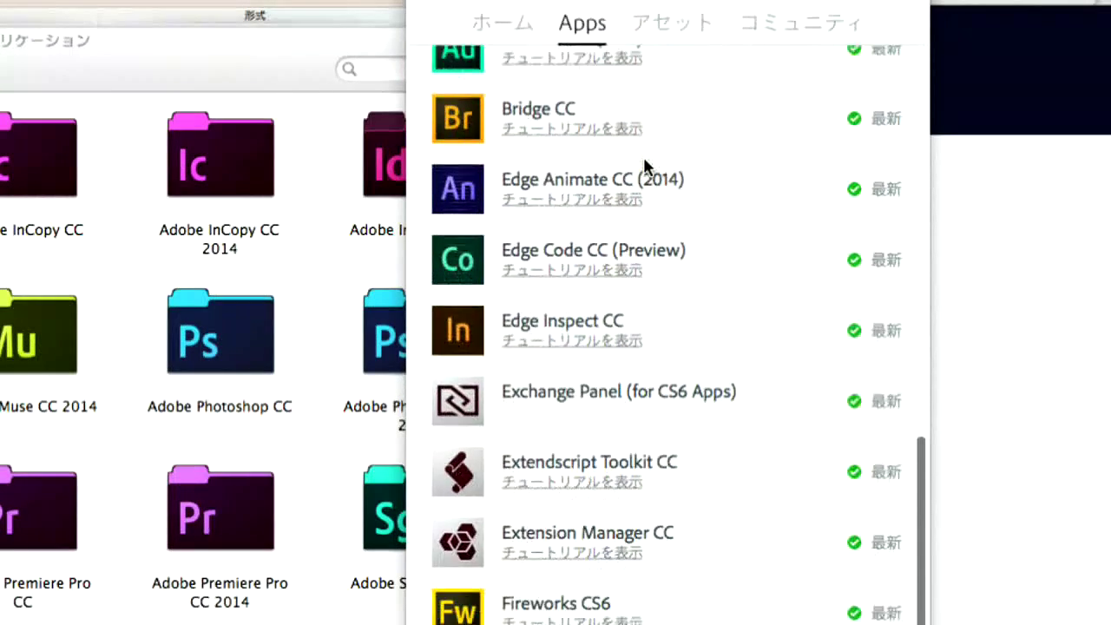
{"action": "scroll", "coordinate": [645, 165], "scroll_direction": "down", "scroll_amount": 5}
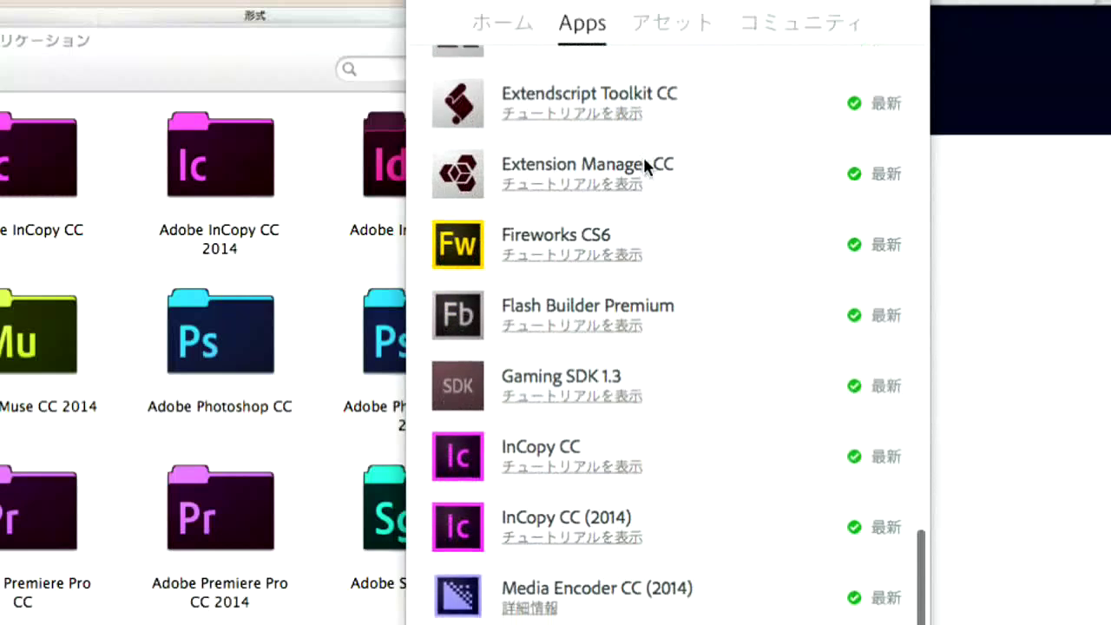
Filter the new products list by 以前のバージョン
{"action": "scroll", "coordinate": [644, 165], "scroll_direction": "down", "scroll_amount": 5}
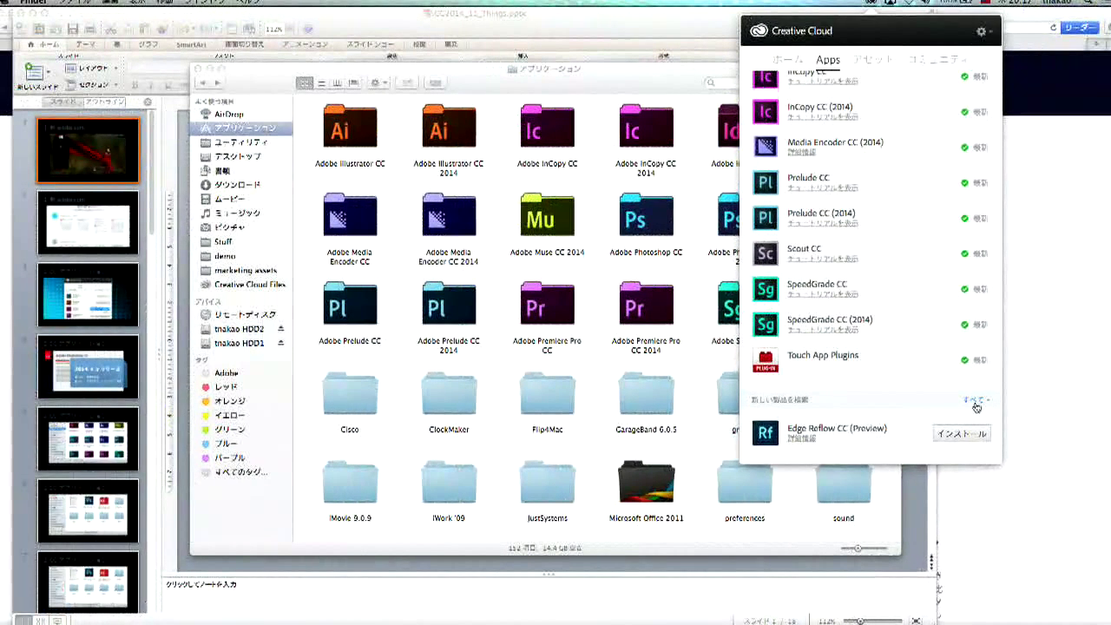
{"action": "left_click", "coordinate": [875, 467]}
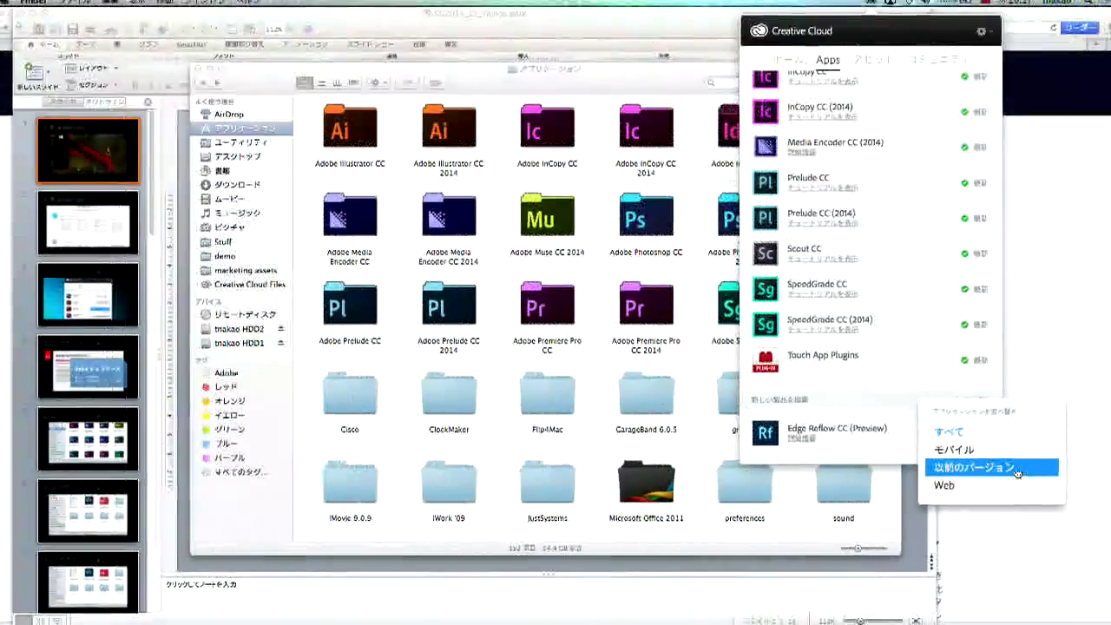
{"action": "left_click", "coordinate": [1017, 473]}
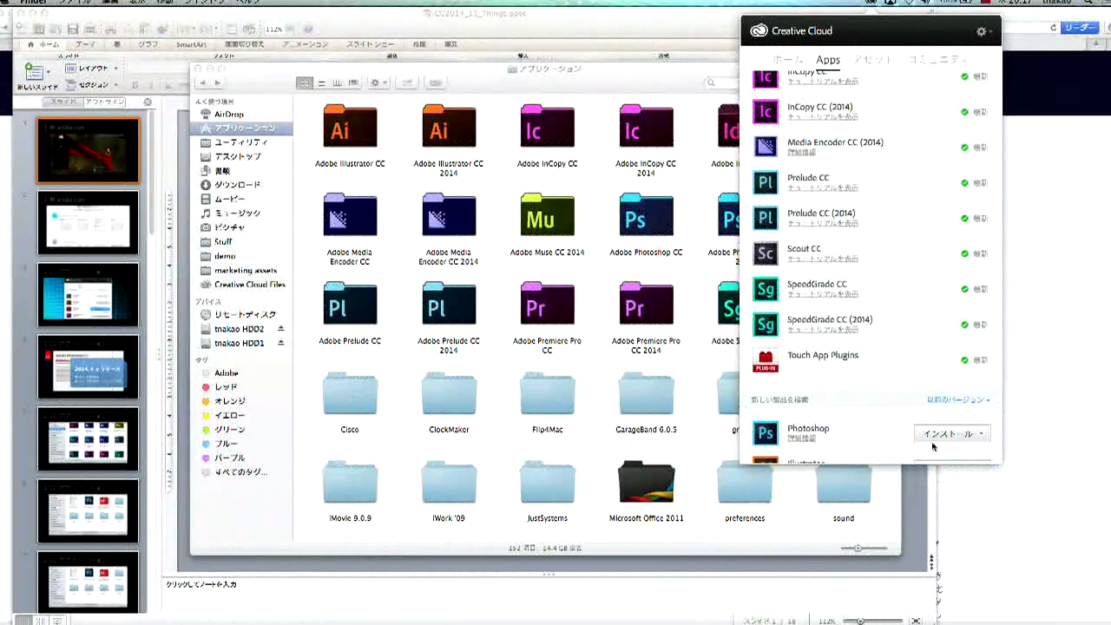
Install Illustrator CS6 (16.0) from the previous versions, authorise it with the Mac account password, and check its entry among the apps
{"action": "scroll", "coordinate": [862, 421], "scroll_direction": "down", "scroll_amount": 6}
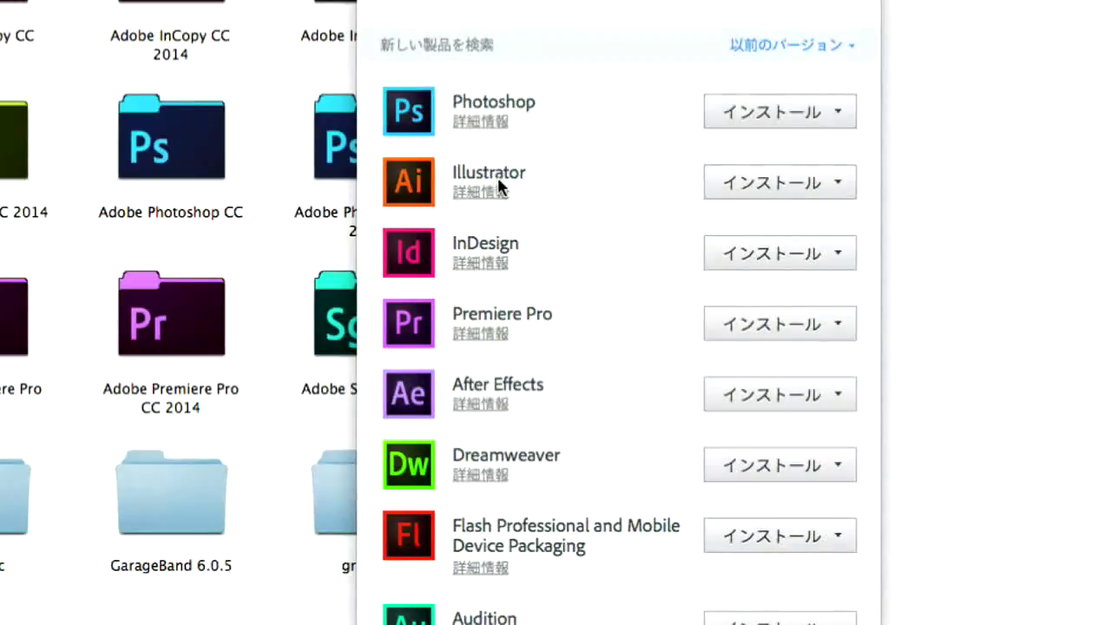
{"action": "left_click", "coordinate": [764, 186]}
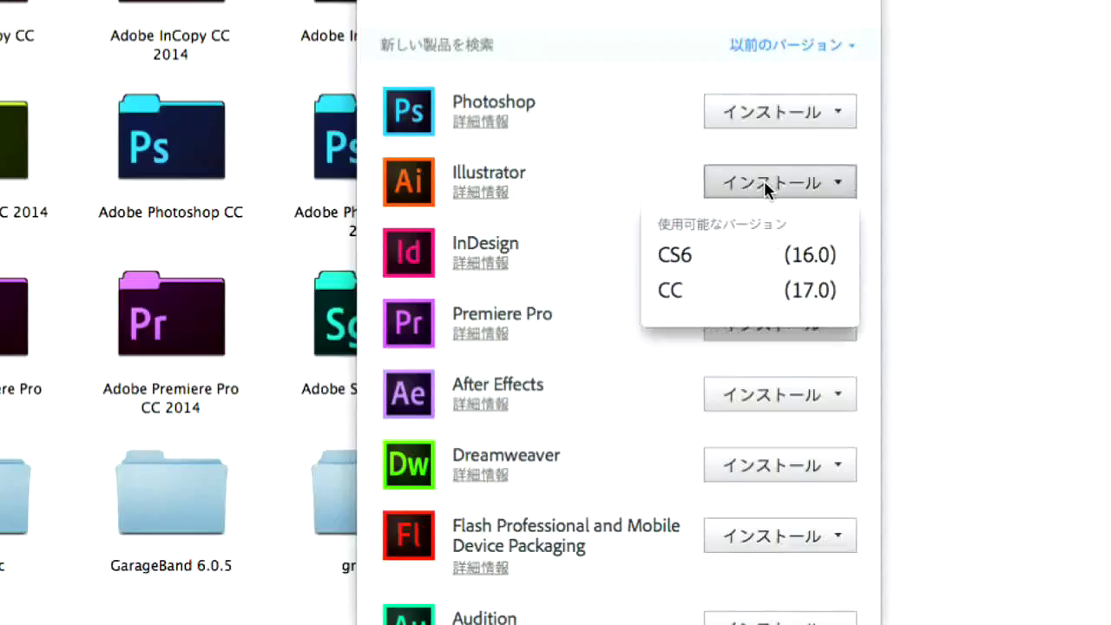
{"action": "left_click", "coordinate": [739, 263]}
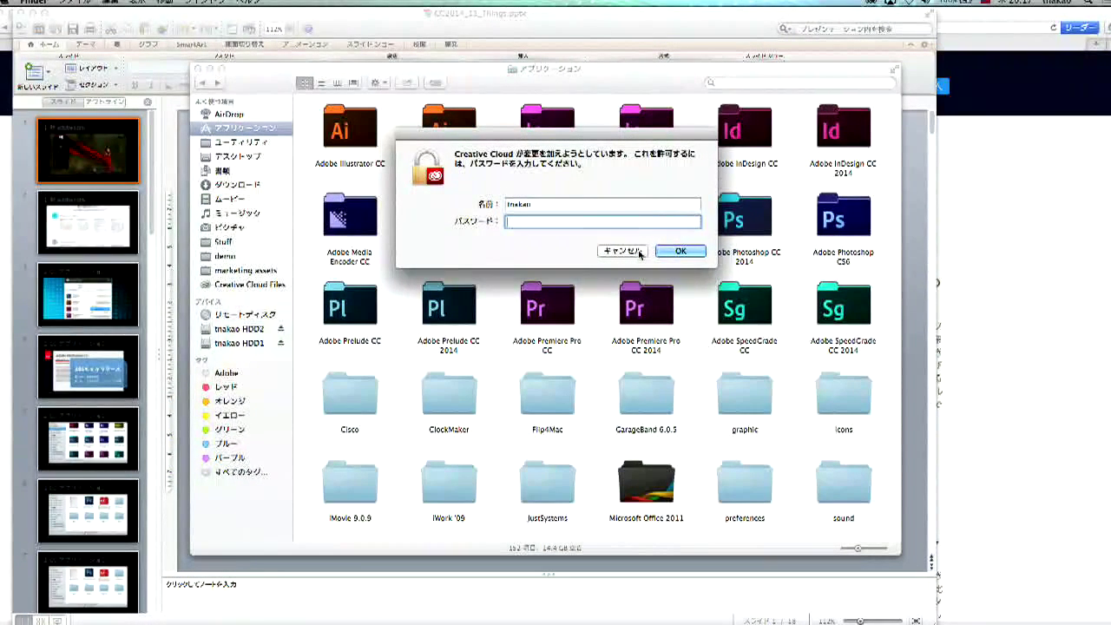
{"action": "type", "text": "••••••••"}
{"action": "key", "text": "Return"}
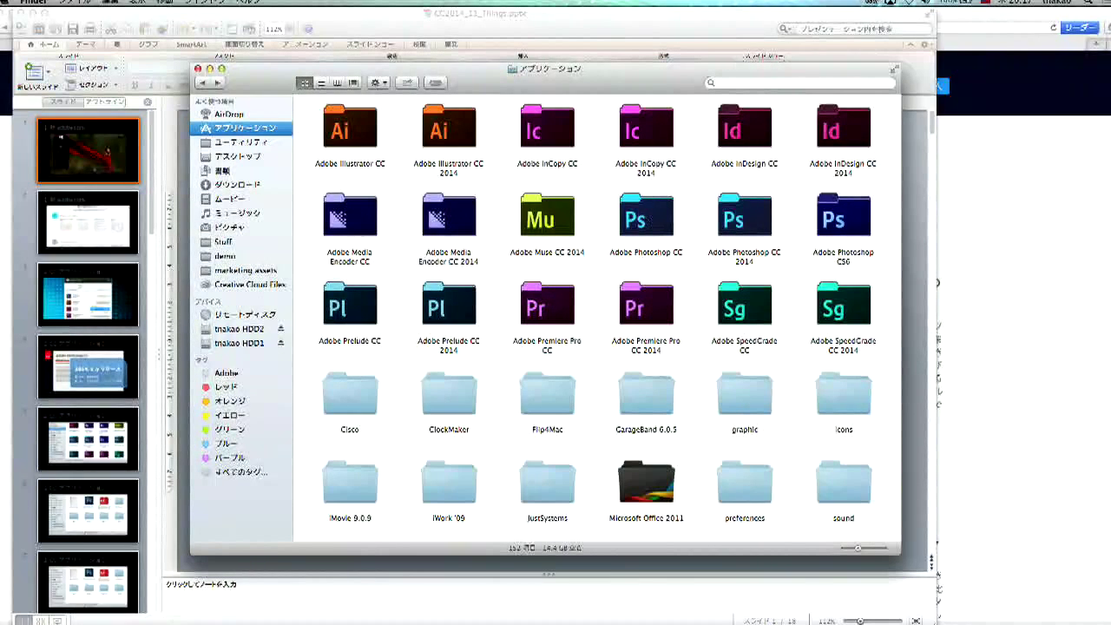
{"action": "left_click", "coordinate": [879, 3]}
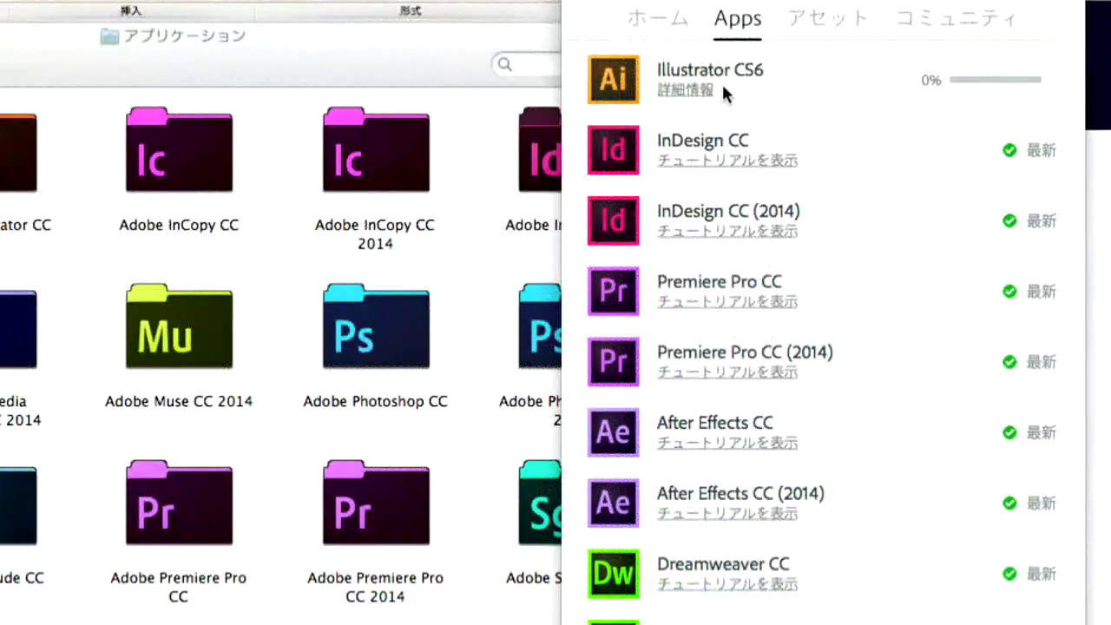
{"action": "scroll", "coordinate": [909, 120], "scroll_direction": "up", "scroll_amount": 4}
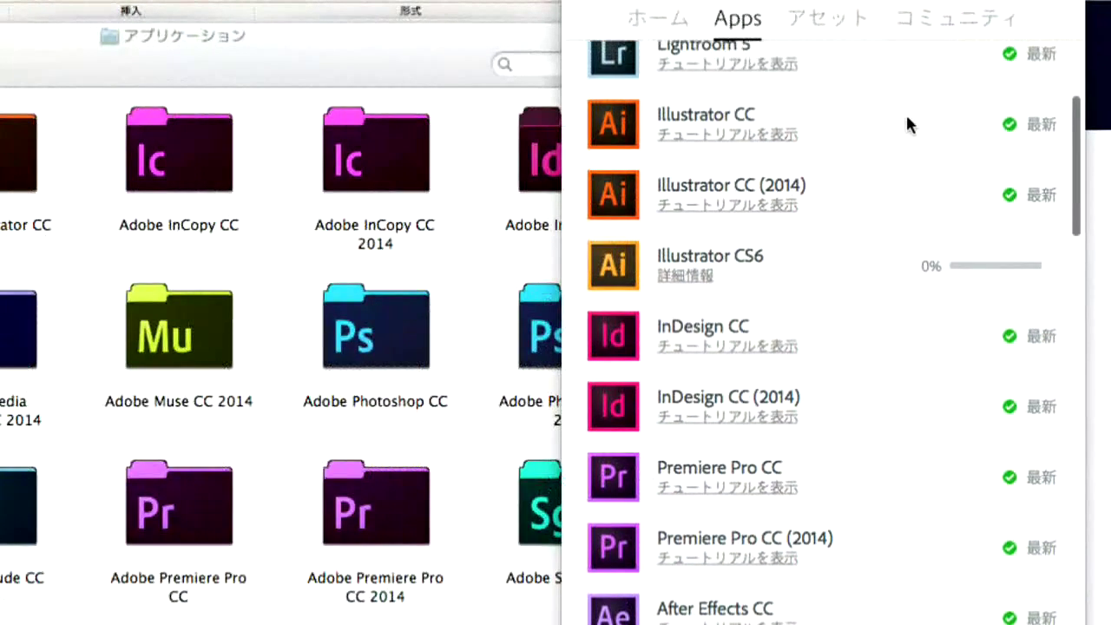
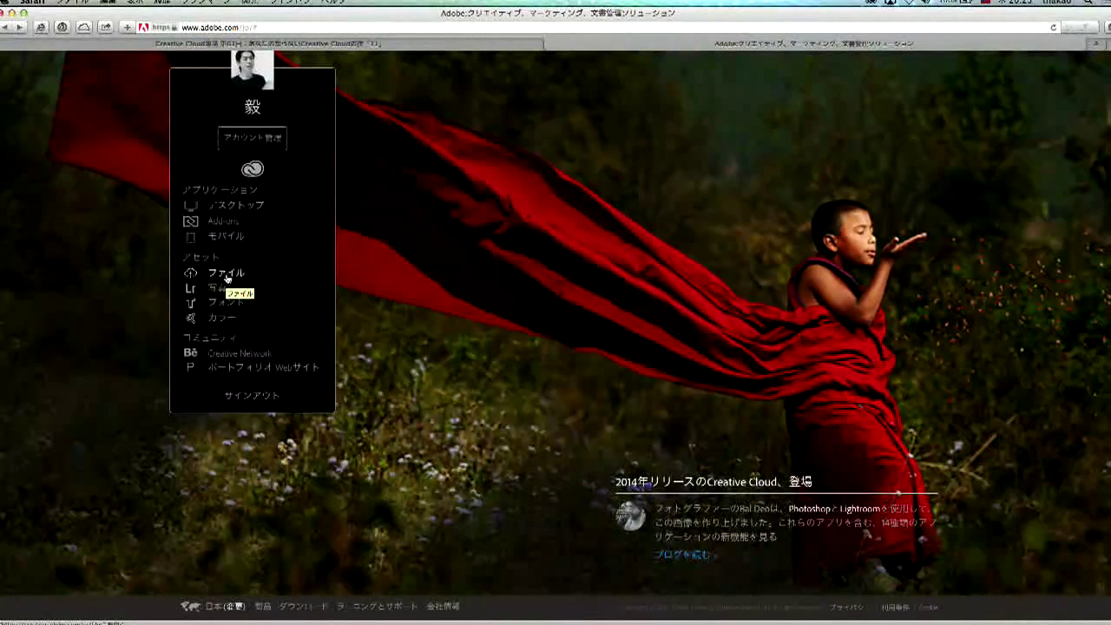
Open the account's ファイル assets page in the browser and narrow the browser window to uncover what is behind it
{"action": "left_click", "coordinate": [229, 276]}
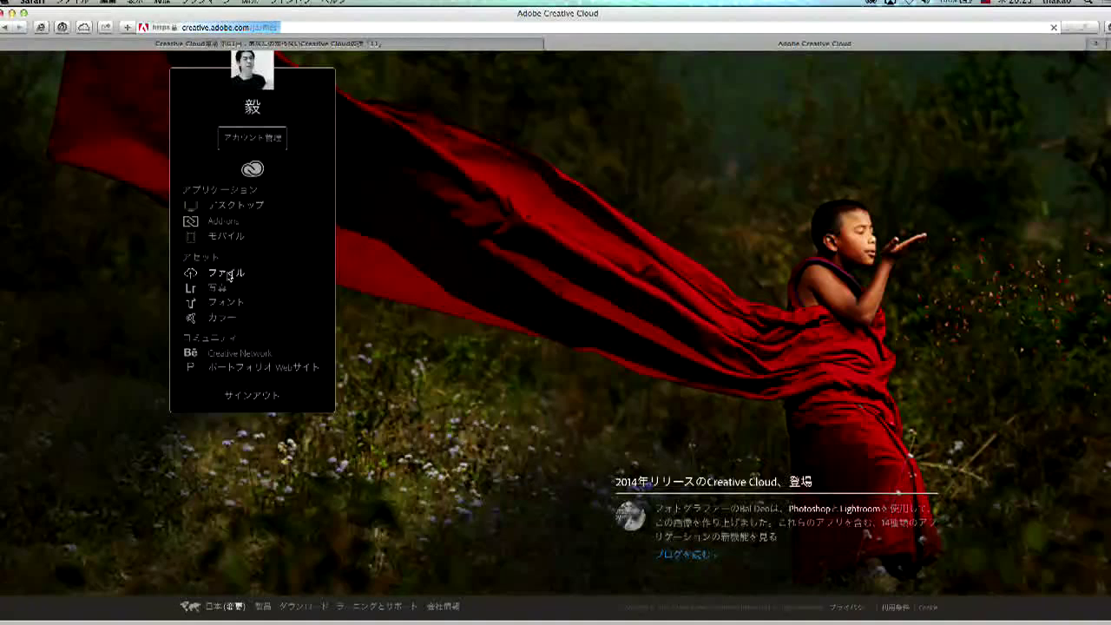
{"action": "left_click", "coordinate": [229, 275]}
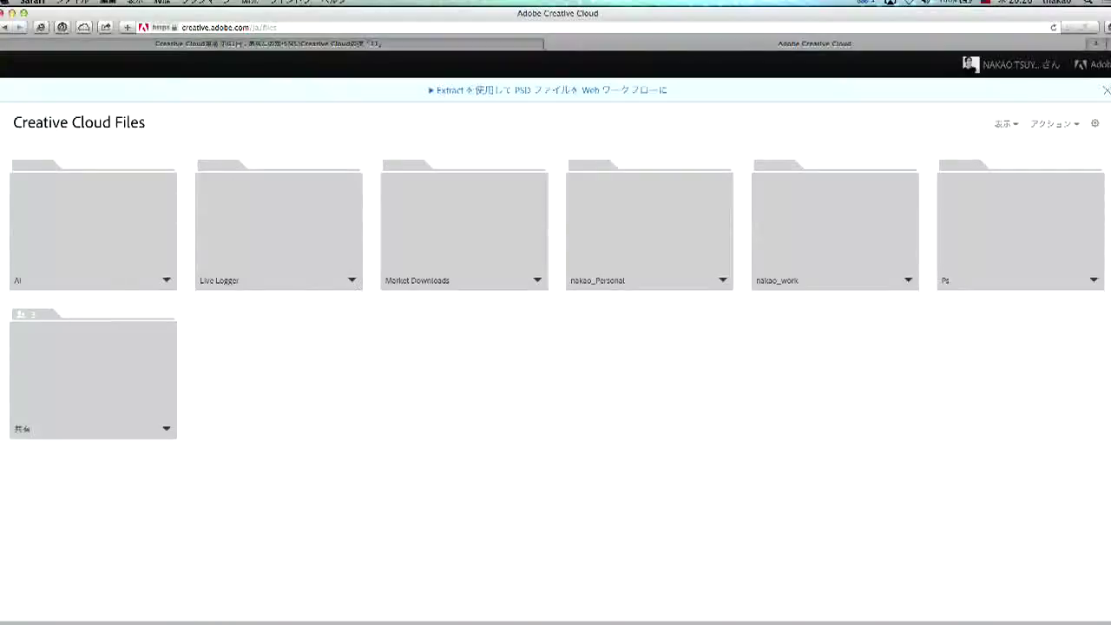
{"action": "left_click_drag", "start_coordinate": [1107, 621], "coordinate": [890, 622]}
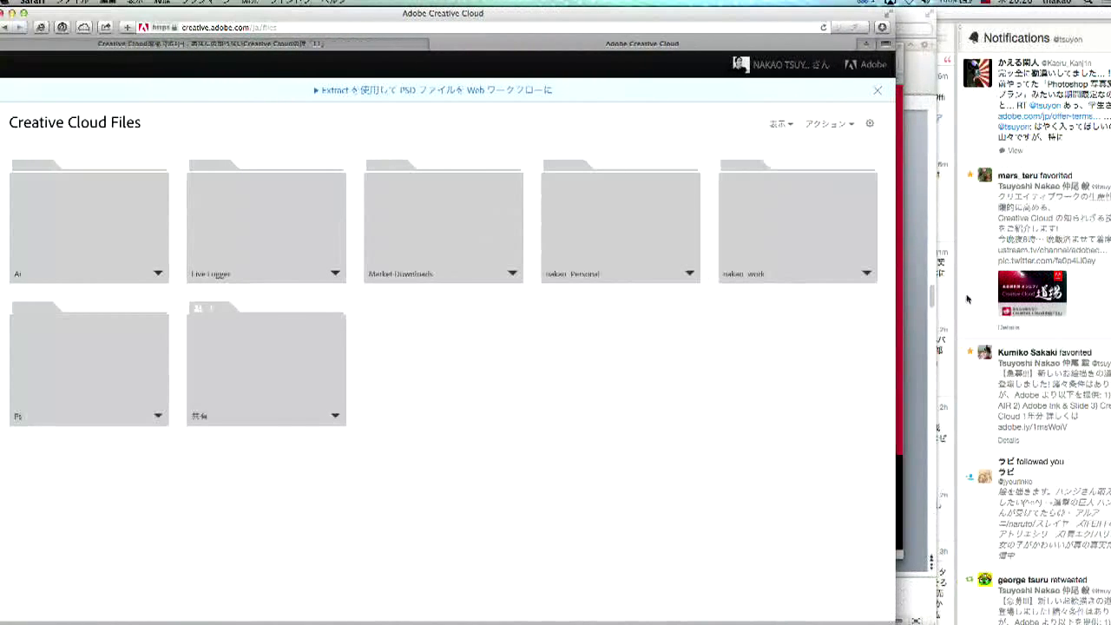
Clear TweetDeck and Lightroom from the screen to expose the desktop icons, and widen the browser window up to them
{"action": "left_click", "coordinate": [992, 40]}
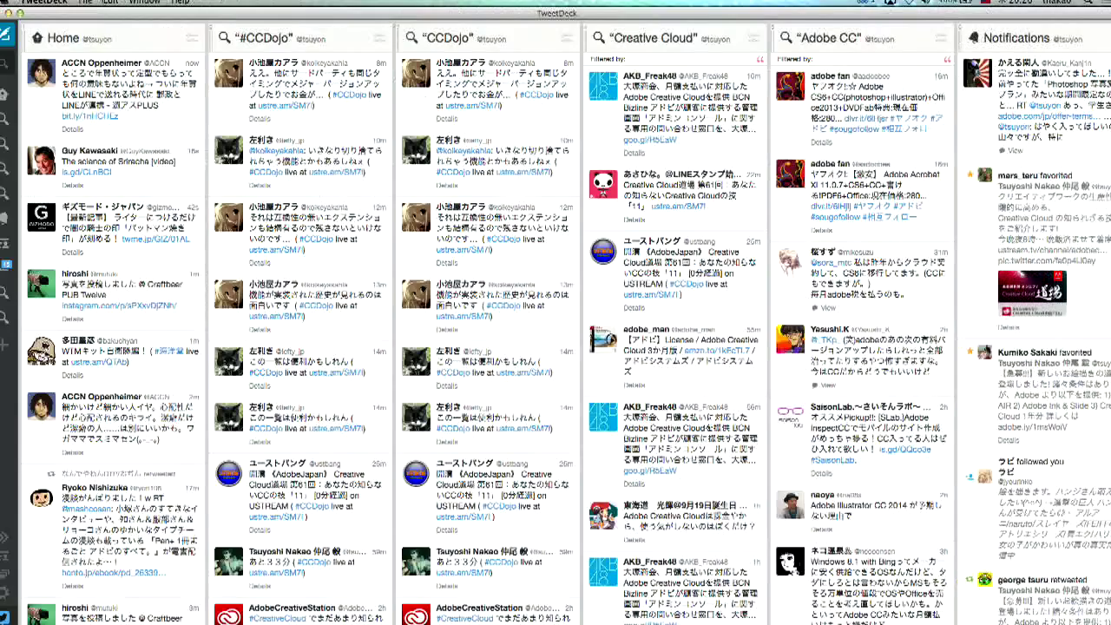
{"action": "left_click", "coordinate": [7, 13]}
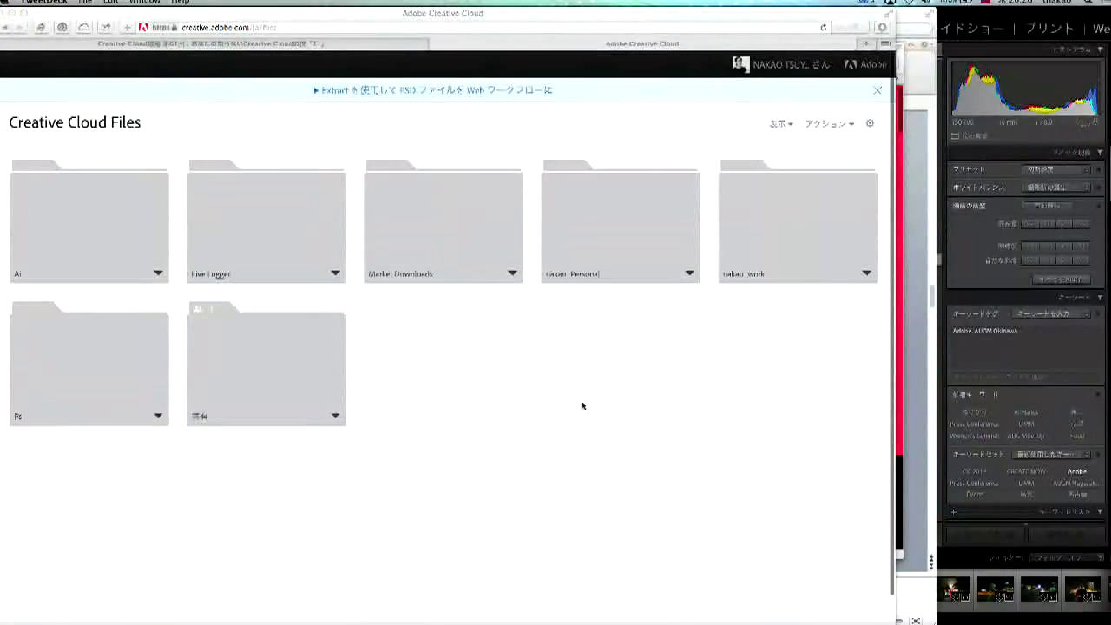
{"action": "left_click", "coordinate": [959, 19]}
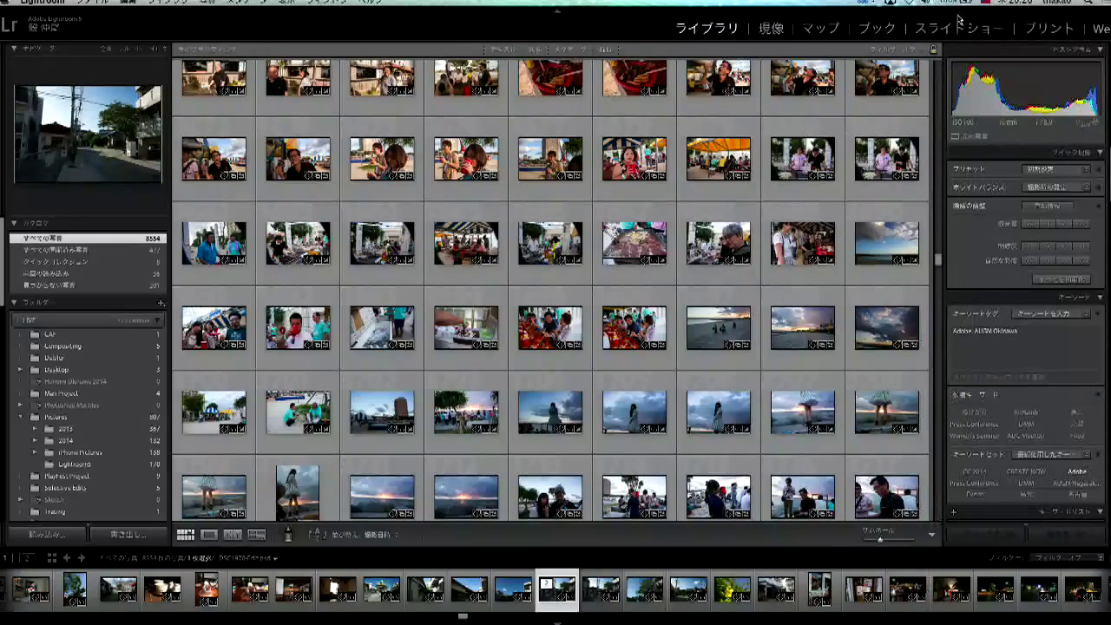
{"action": "left_click", "coordinate": [959, 19]}
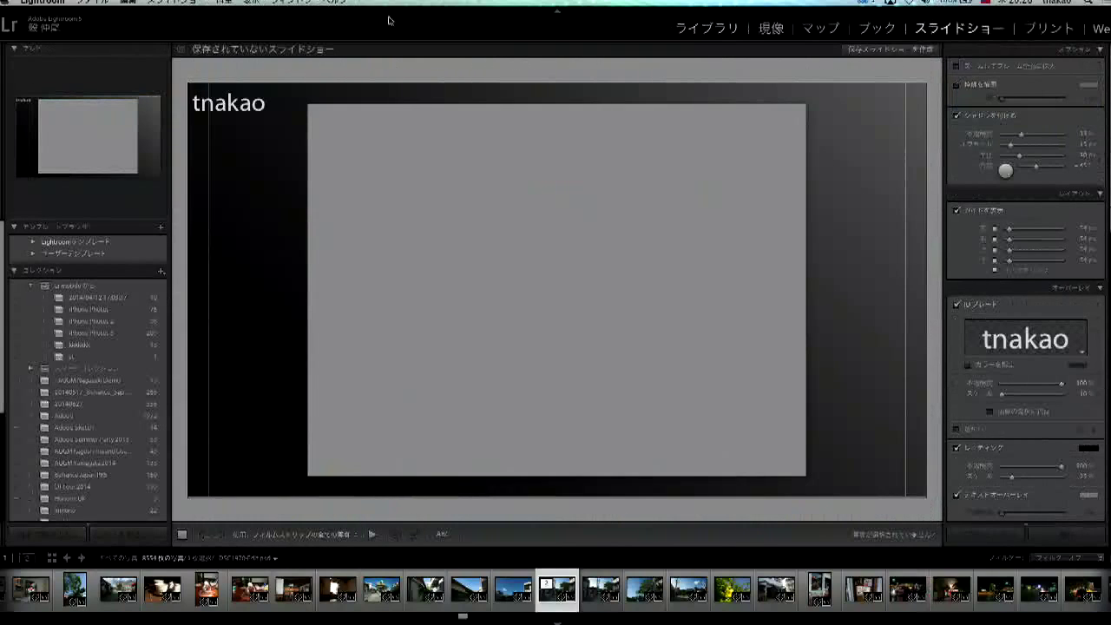
{"action": "key", "text": "super+h"}
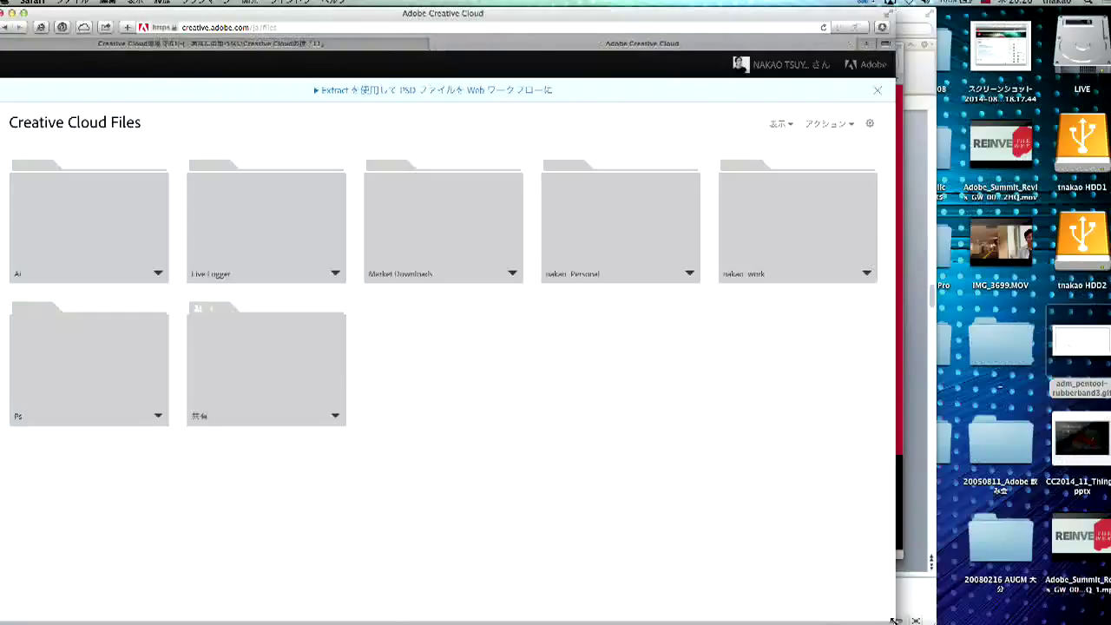
{"action": "left_click_drag", "start_coordinate": [894, 620], "coordinate": [950, 620]}
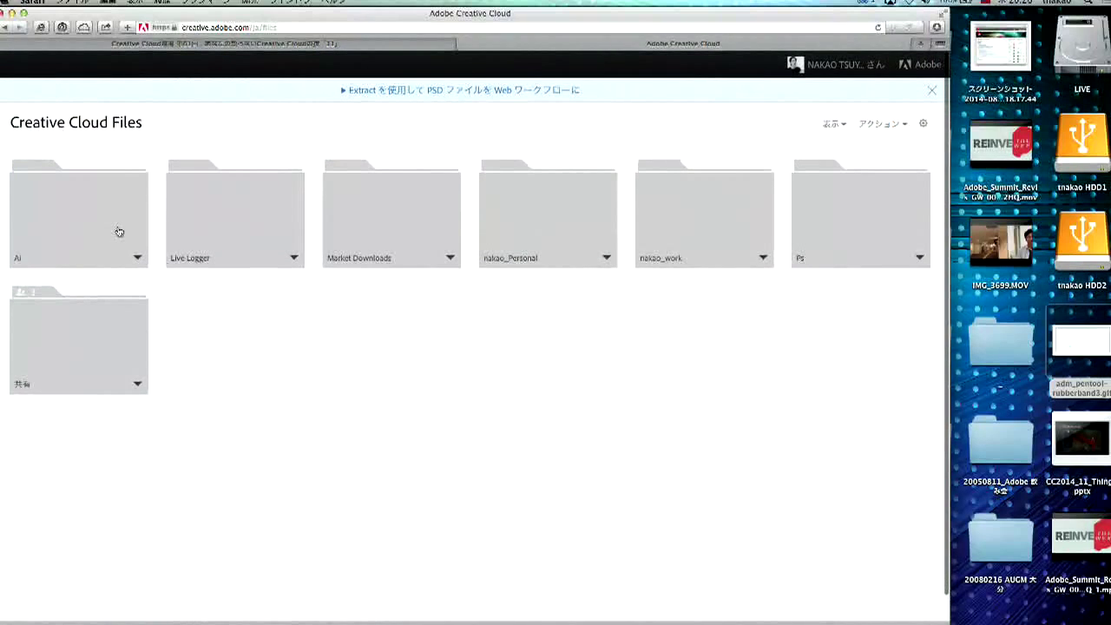
Open the Ps folder in Creative Cloud Files and upload adm_pentool-rubberband3.gif from the desktop into it
{"action": "left_click", "coordinate": [822, 233]}
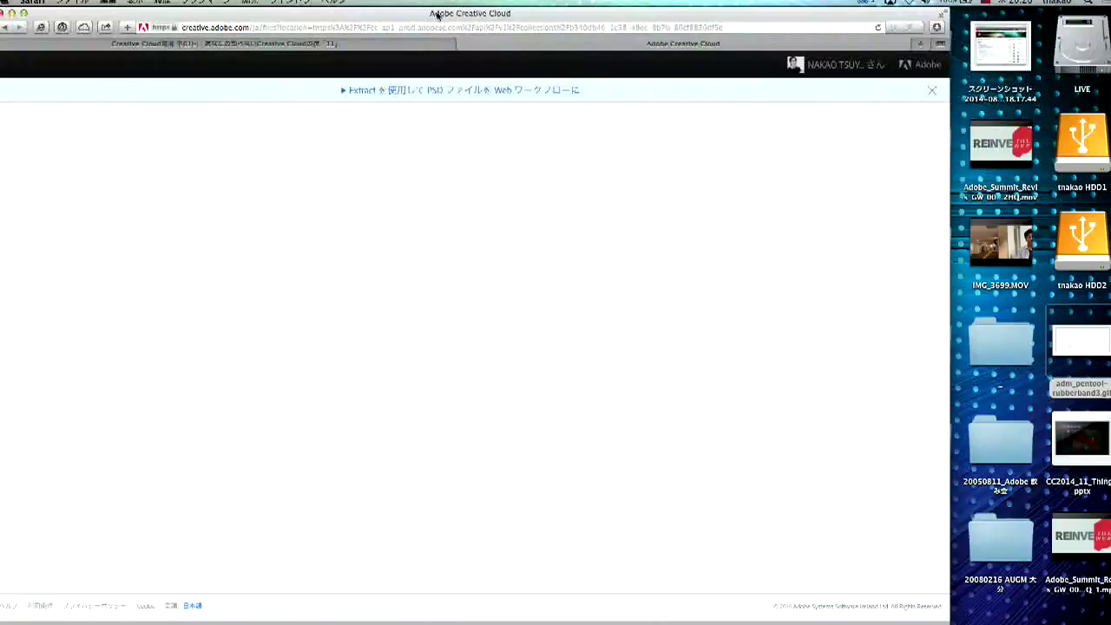
{"action": "left_click_drag", "start_coordinate": [403, 16], "coordinate": [416, 16]}
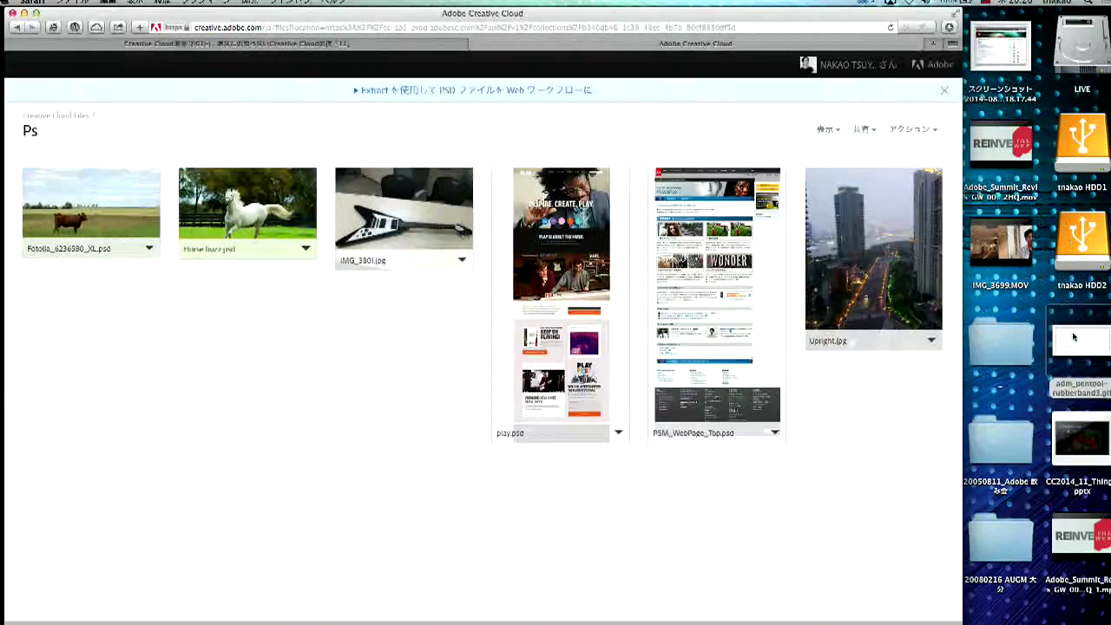
{"action": "left_click_drag", "start_coordinate": [1077, 338], "coordinate": [457, 379]}
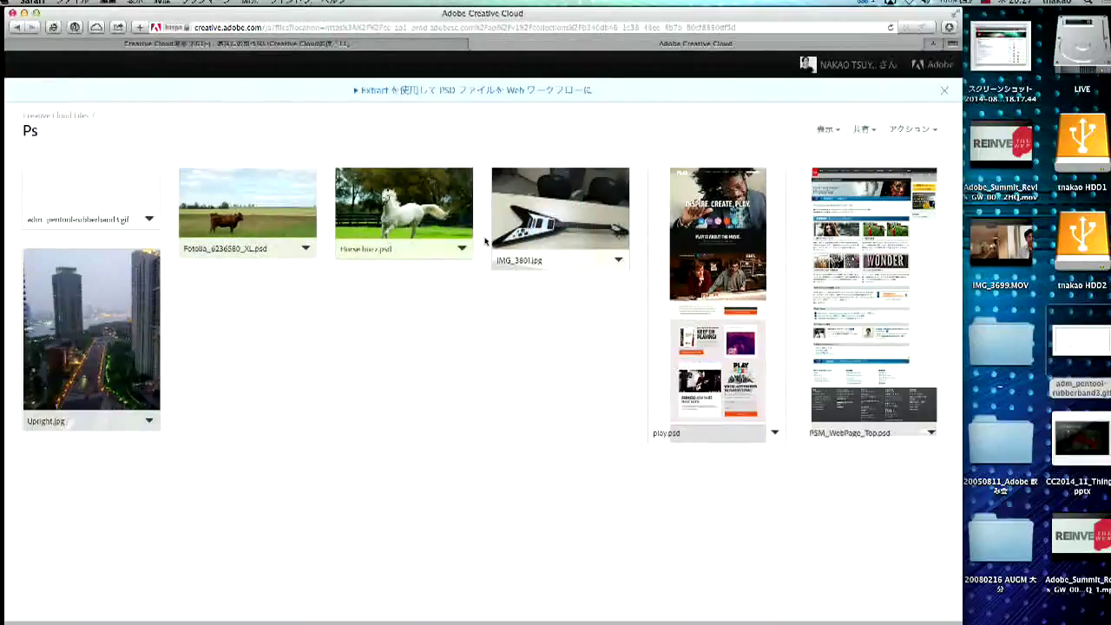
{"action": "left_click", "coordinate": [1048, 304]}
{"action": "left_click", "coordinate": [490, 314]}
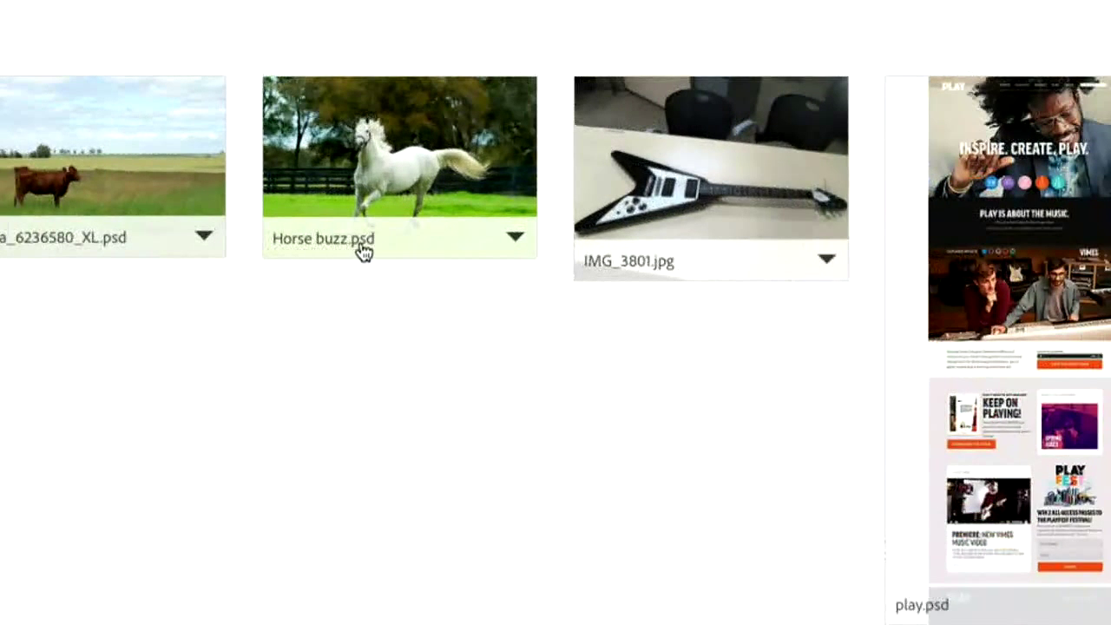
Review the file options offered for Horse buzz.psd in the Ps folder and open the file's page
{"action": "left_click", "coordinate": [516, 242]}
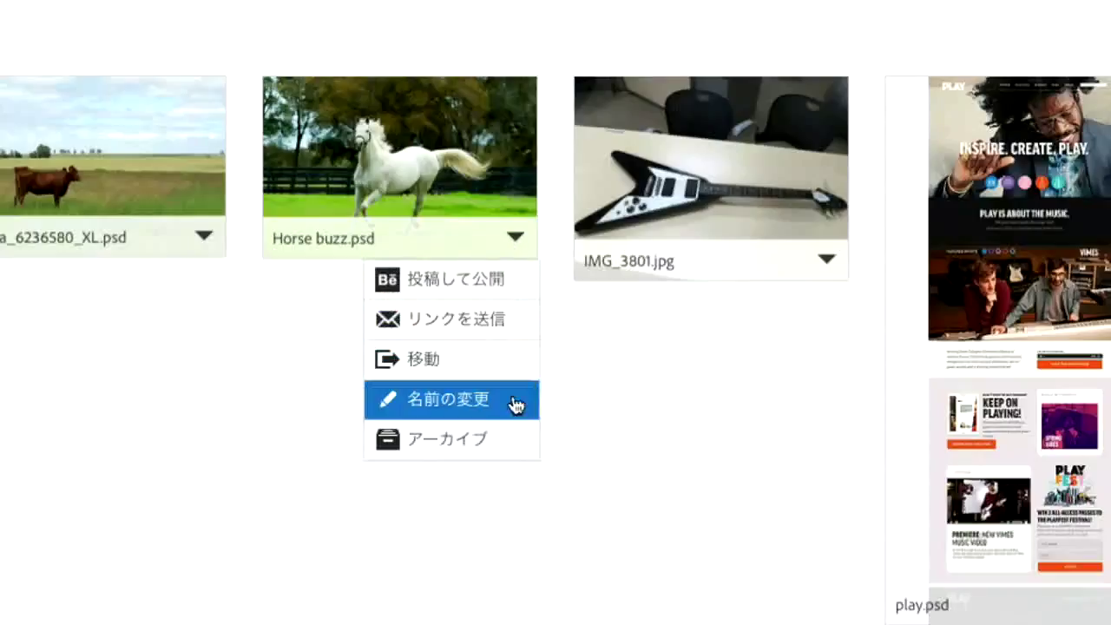
{"action": "left_click", "coordinate": [571, 365]}
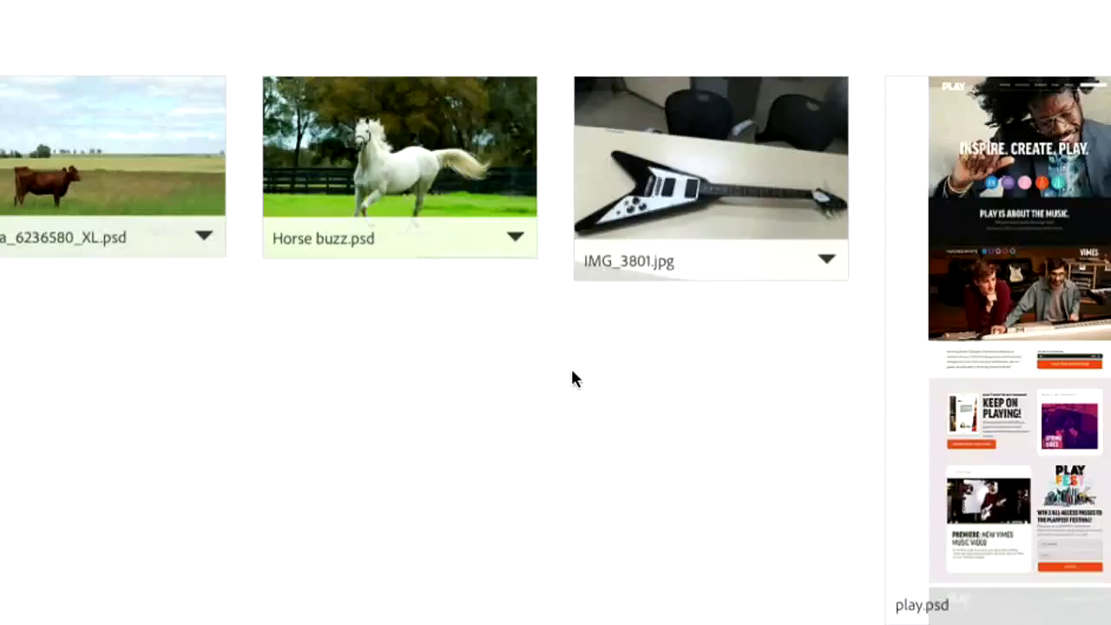
{"action": "left_click", "coordinate": [516, 243]}
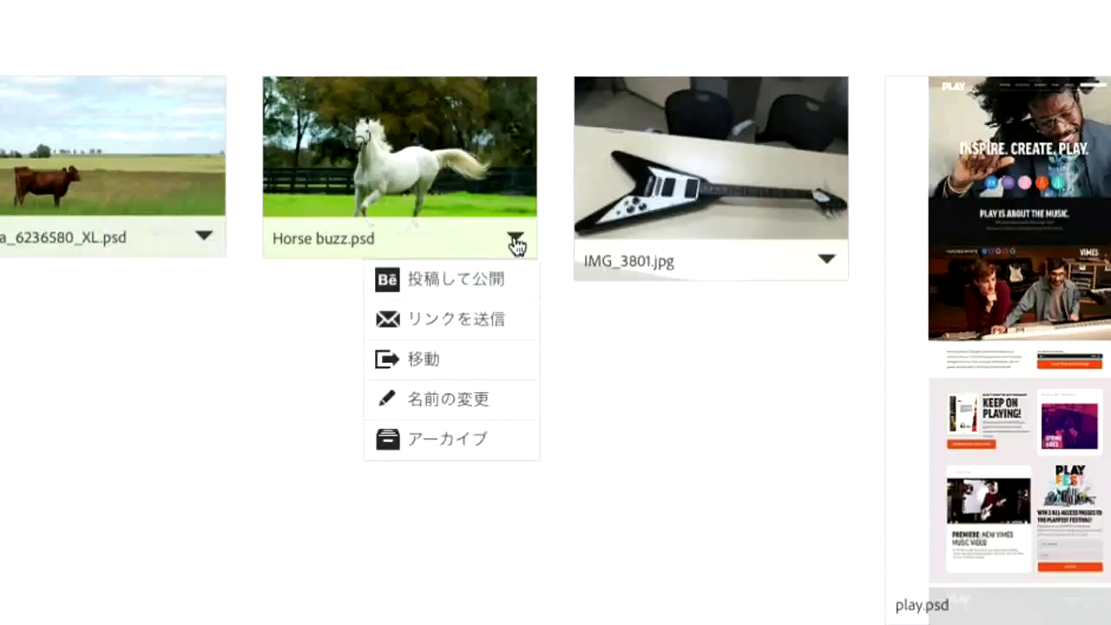
{"action": "left_click", "coordinate": [516, 244]}
{"action": "left_click", "coordinate": [515, 245]}
{"action": "left_click", "coordinate": [515, 246]}
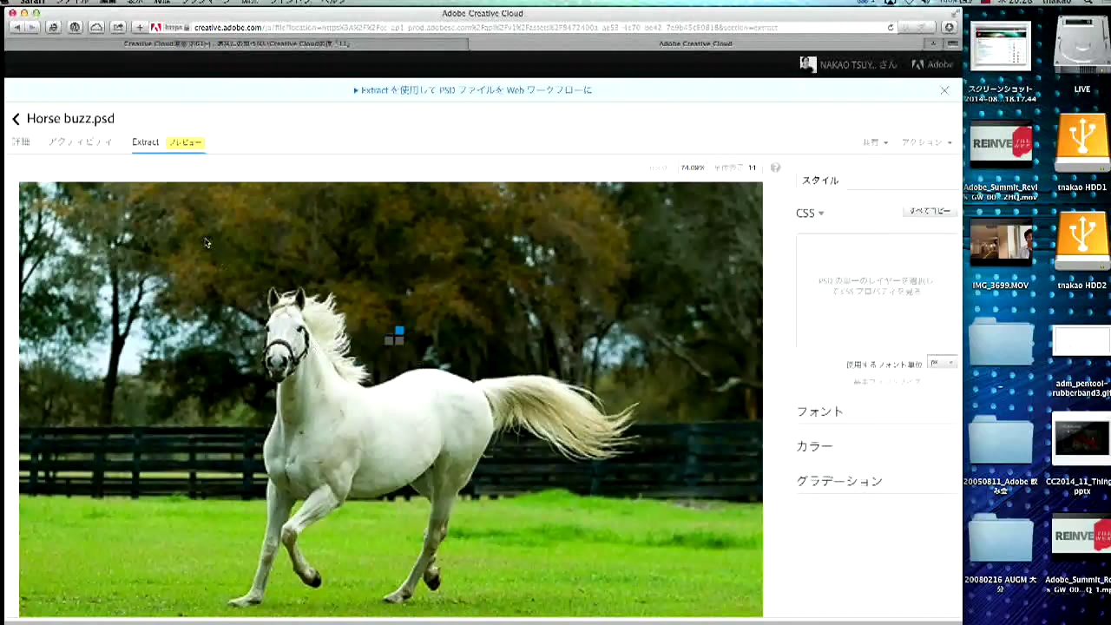
Examine the アクティビティ and 詳細 views of Horse buzz.psd and check its available アクション
{"action": "left_click", "coordinate": [82, 144]}
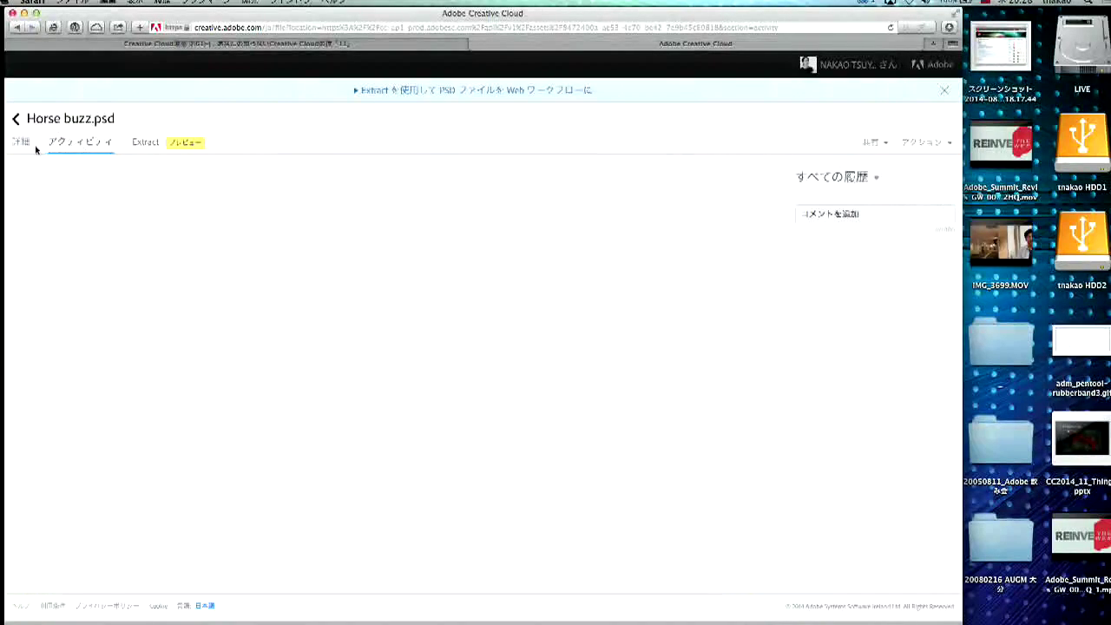
{"action": "left_click", "coordinate": [20, 142]}
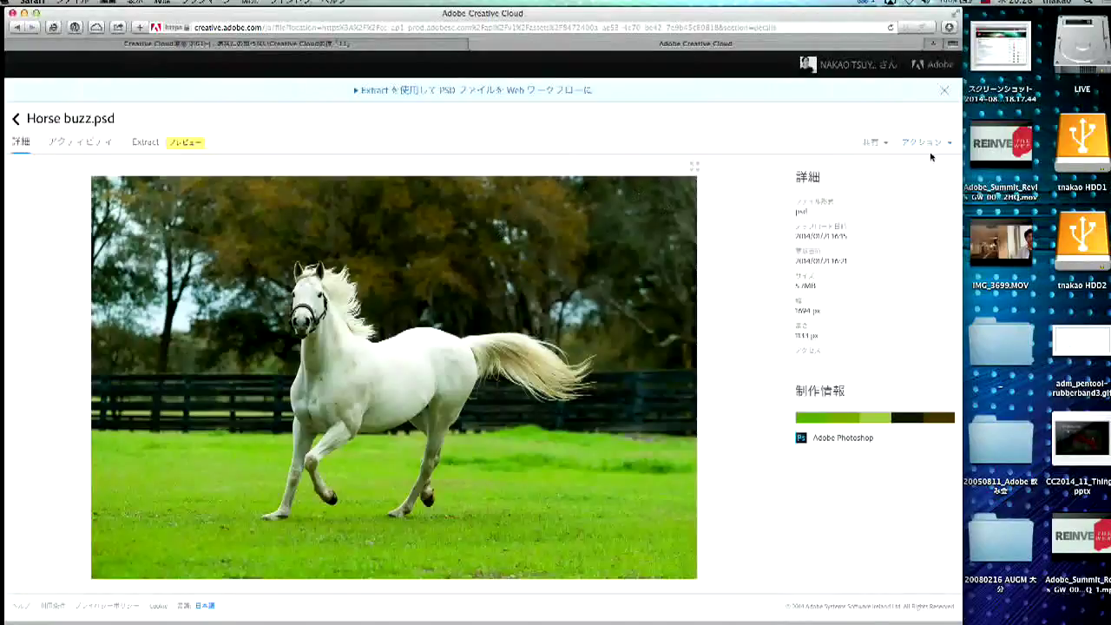
{"action": "left_click", "coordinate": [930, 145]}
{"action": "left_click", "coordinate": [930, 144]}
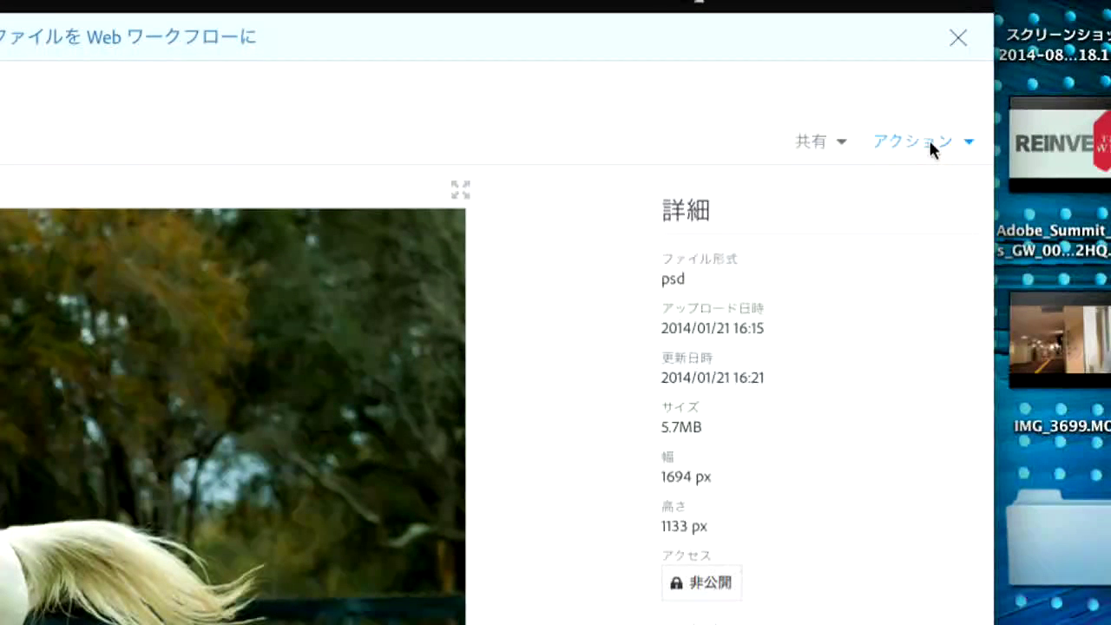
{"action": "left_click", "coordinate": [931, 145]}
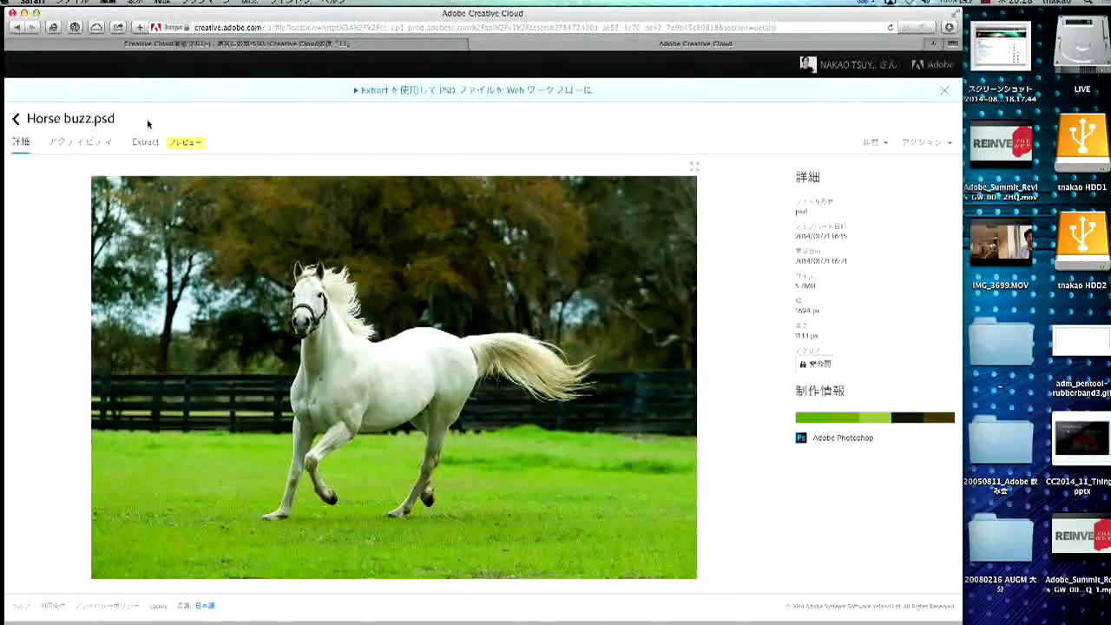
Return to the top level of Creative Cloud Files and narrow the browser window to about half the screen width
{"action": "left_click", "coordinate": [16, 119]}
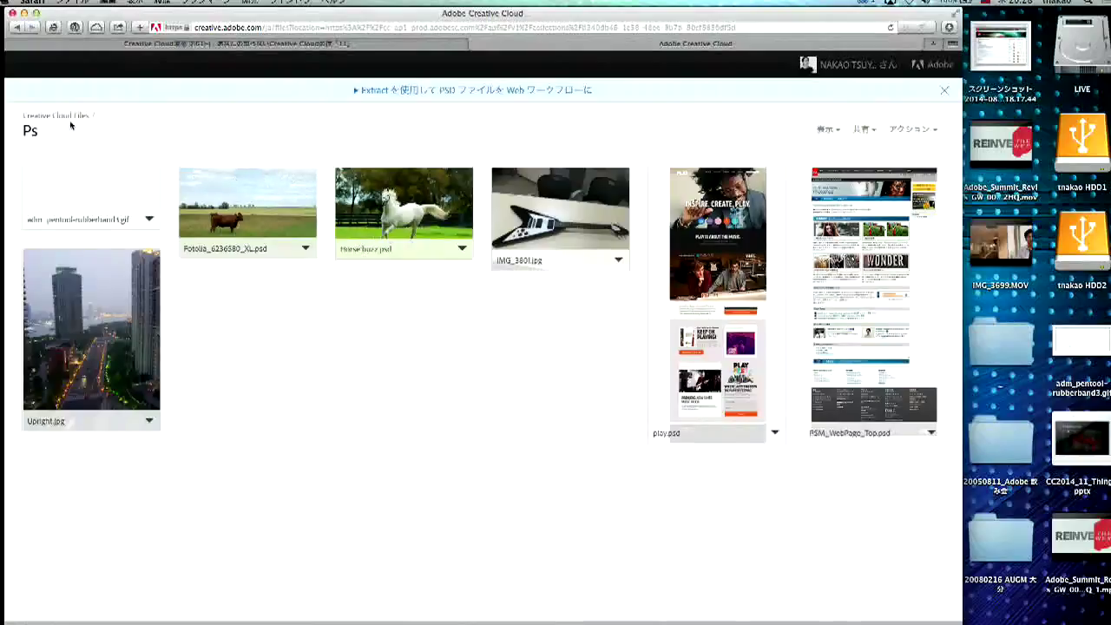
{"action": "left_click", "coordinate": [69, 115]}
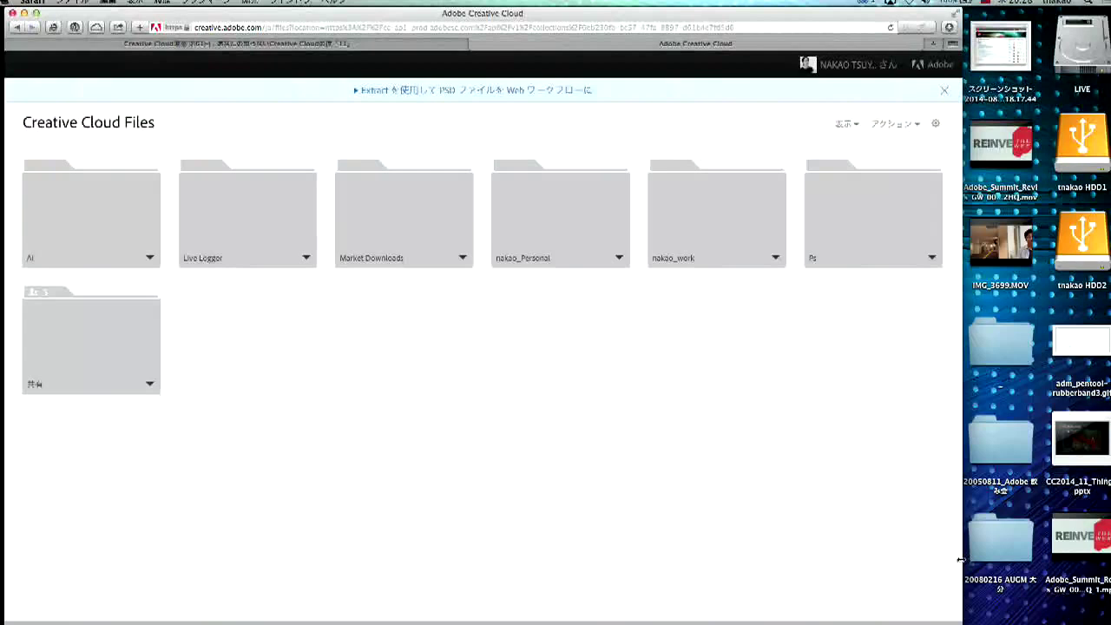
{"action": "left_click_drag", "start_coordinate": [964, 561], "coordinate": [555, 553]}
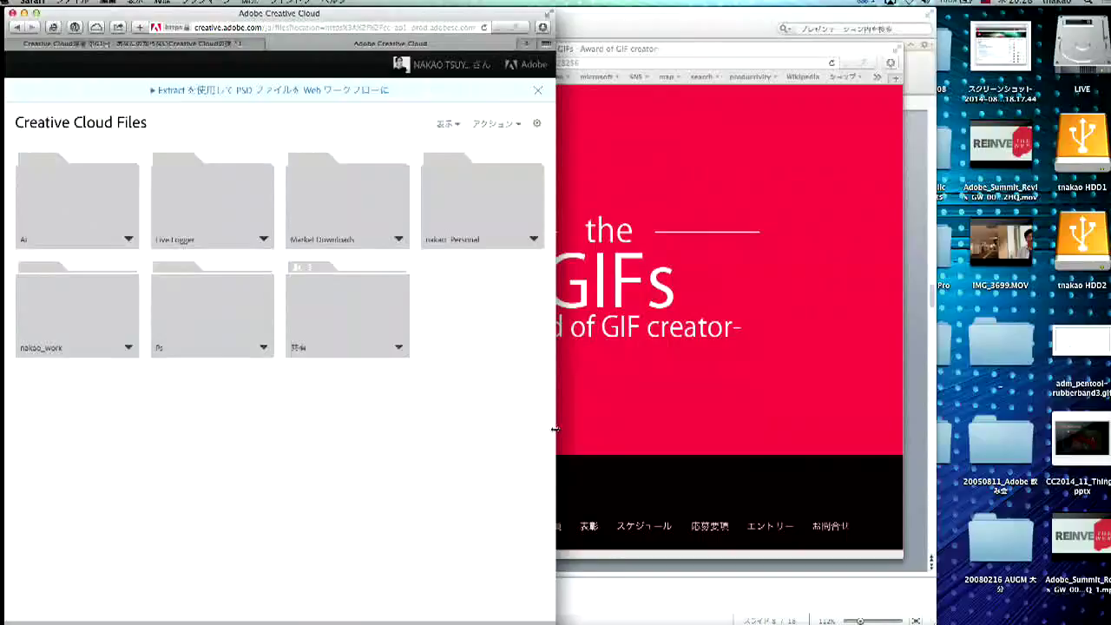
{"action": "left_click_drag", "start_coordinate": [555, 429], "coordinate": [596, 430]}
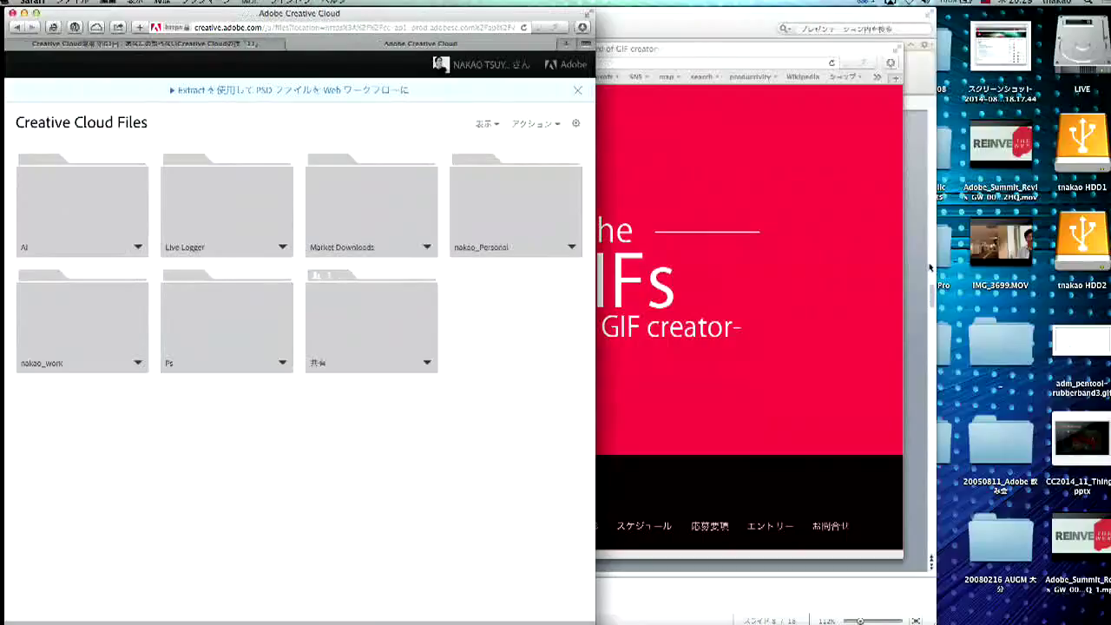
Minimise the "the GIFs" browser window to reveal the CC2014_11_Things.pptx presentation, and open the Creative Cloud desktop app
{"action": "left_click", "coordinate": [702, 50]}
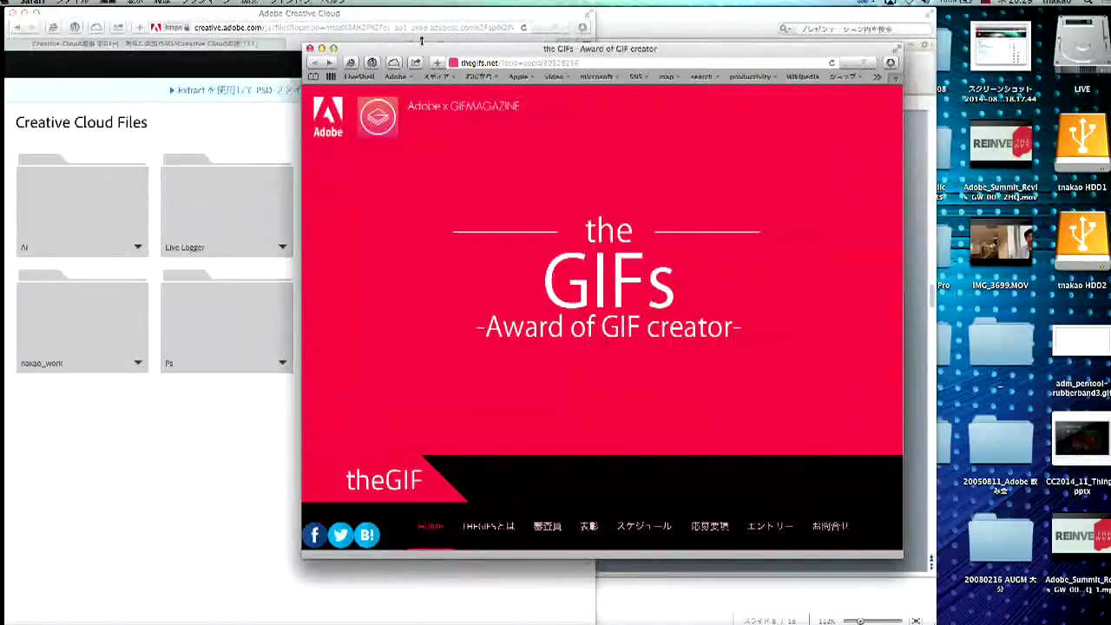
{"action": "left_click", "coordinate": [321, 49]}
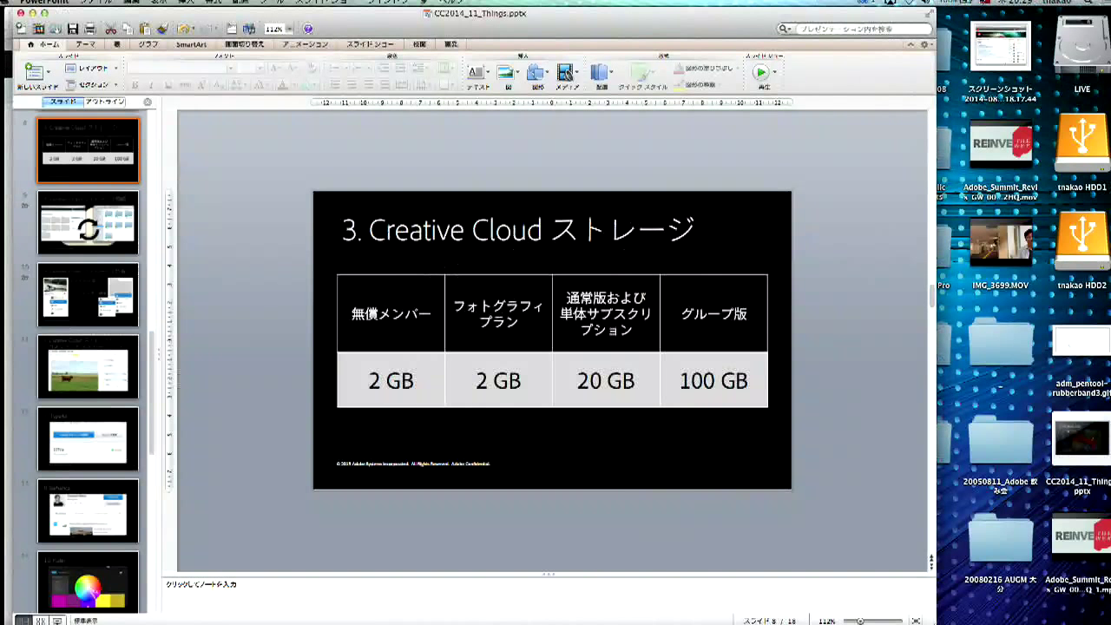
{"action": "left_click", "coordinate": [871, 9]}
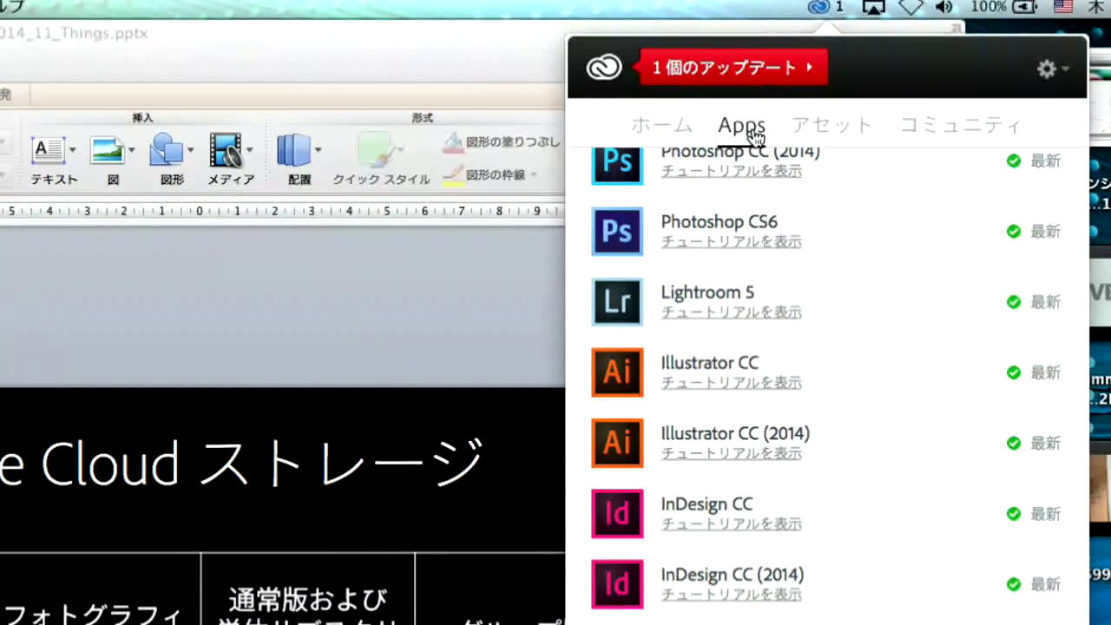
Show the Creative Cloud file assets, open them on the web, and reposition and widen the browser window
{"action": "left_click", "coordinate": [825, 130]}
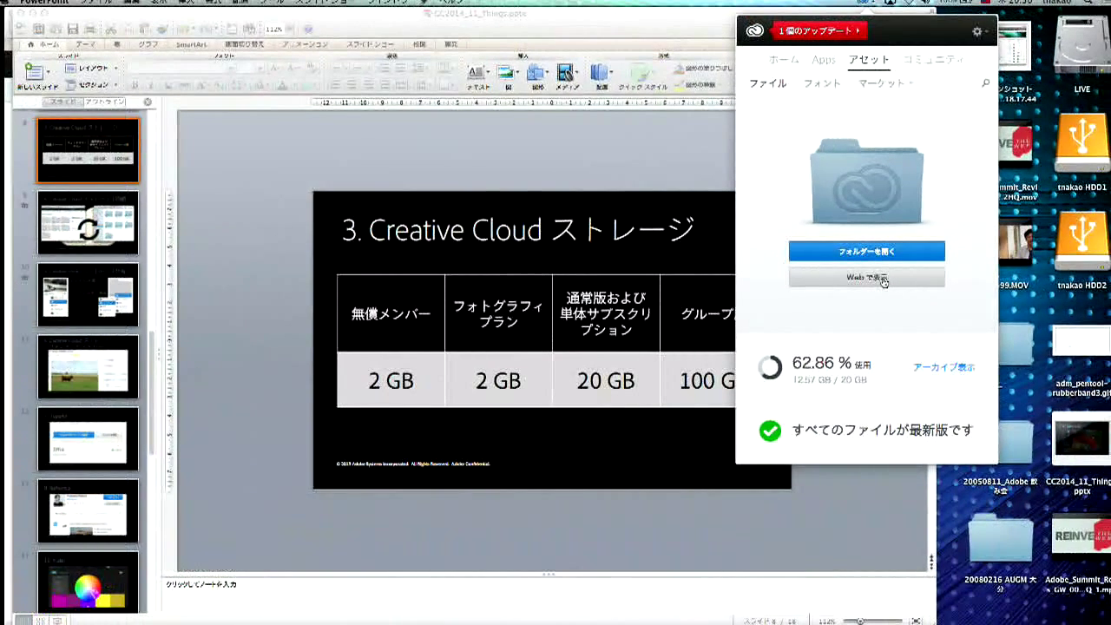
{"action": "left_click", "coordinate": [883, 278]}
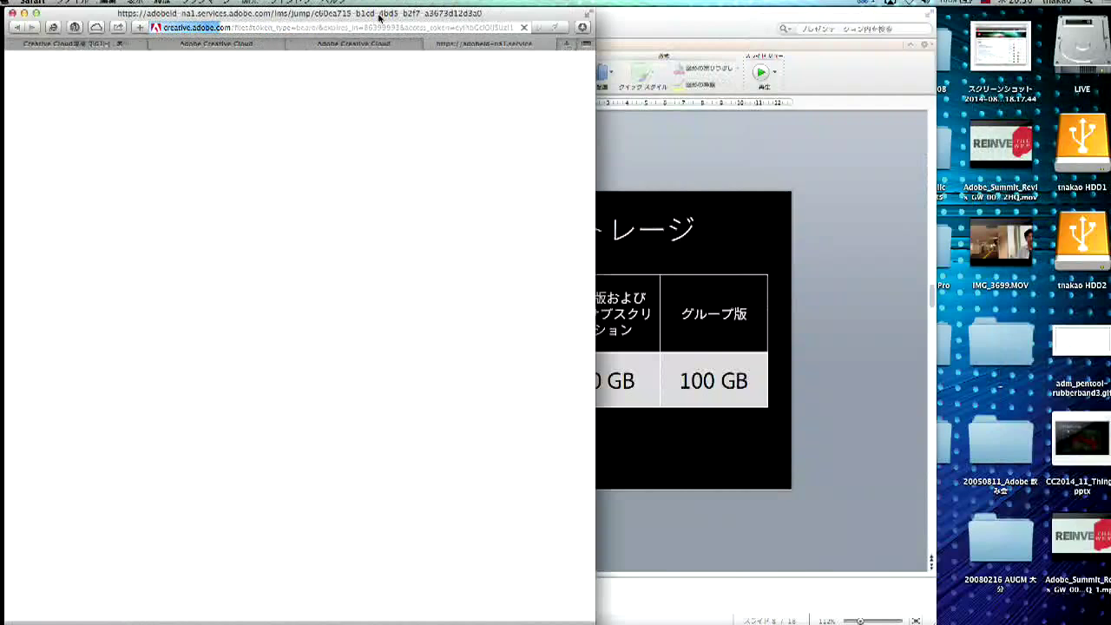
{"action": "left_click_drag", "start_coordinate": [383, 15], "coordinate": [425, 2]}
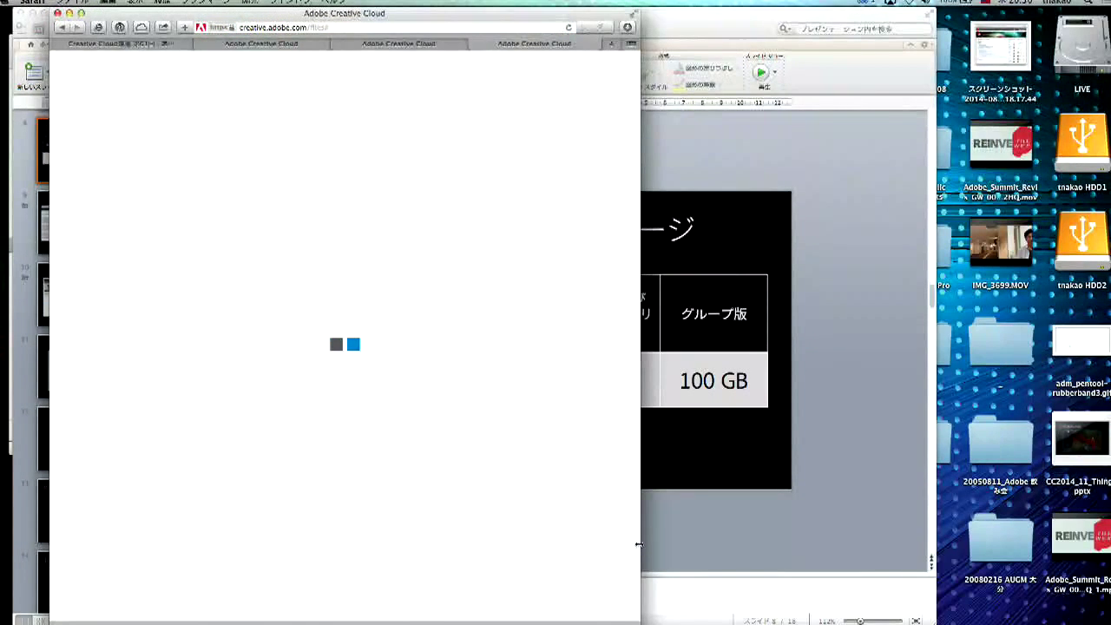
{"action": "left_click_drag", "start_coordinate": [639, 545], "coordinate": [709, 541]}
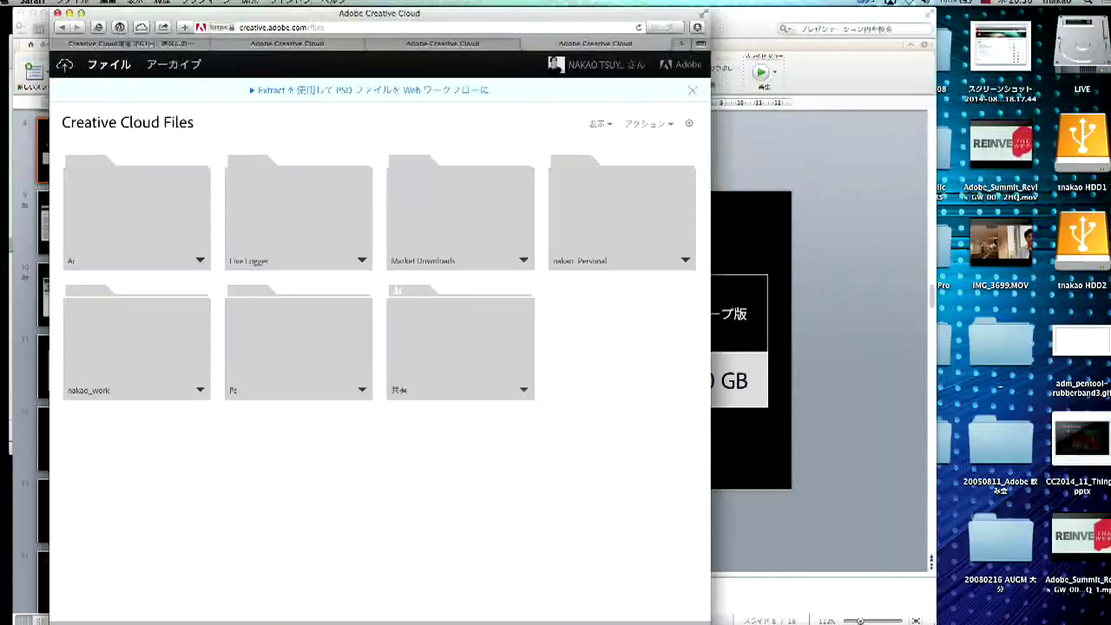
Open the local Creative Cloud Files folder from the desktop app and check the folder's path
{"action": "left_click", "coordinate": [866, 4]}
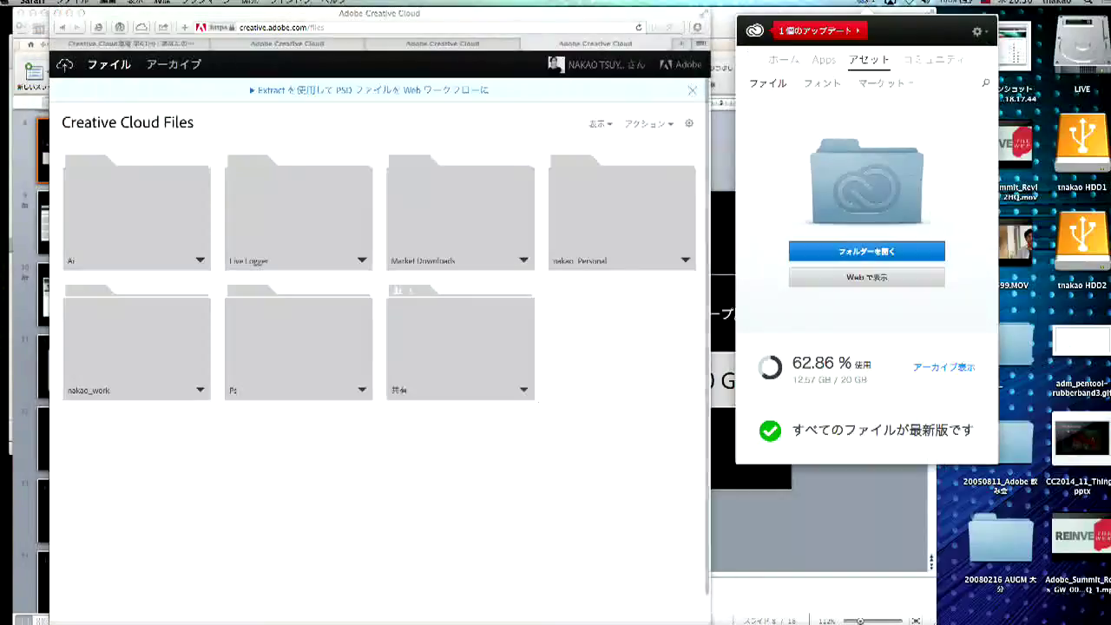
{"action": "left_click", "coordinate": [877, 255]}
{"action": "left_click_drag", "start_coordinate": [597, 18], "coordinate": [686, 87]}
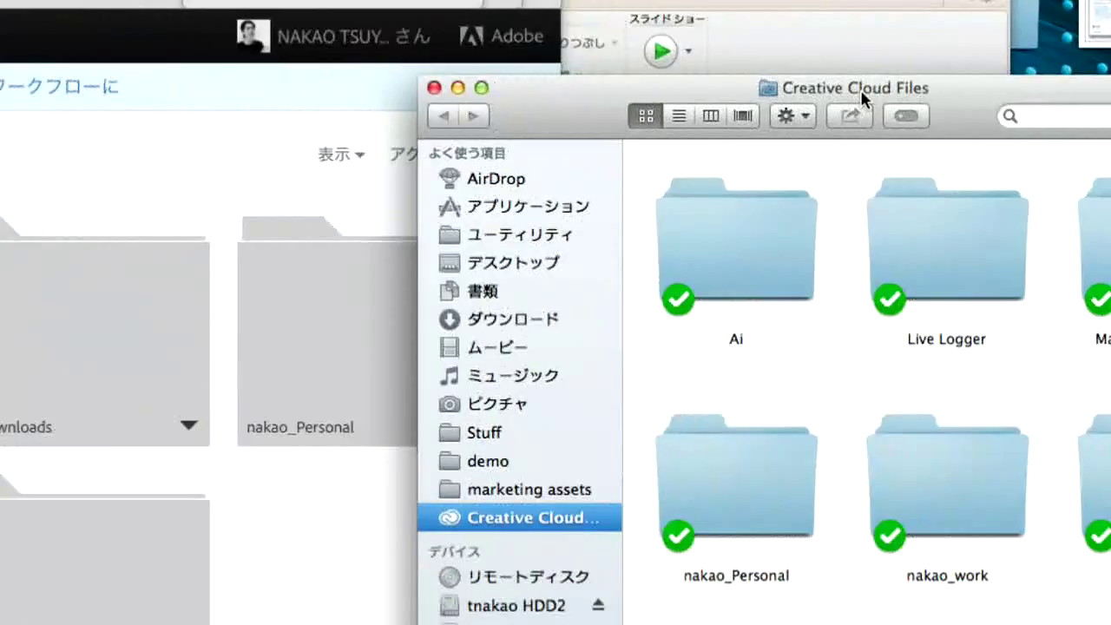
{"action": "left_click", "coordinate": [860, 90], "text": "super"}
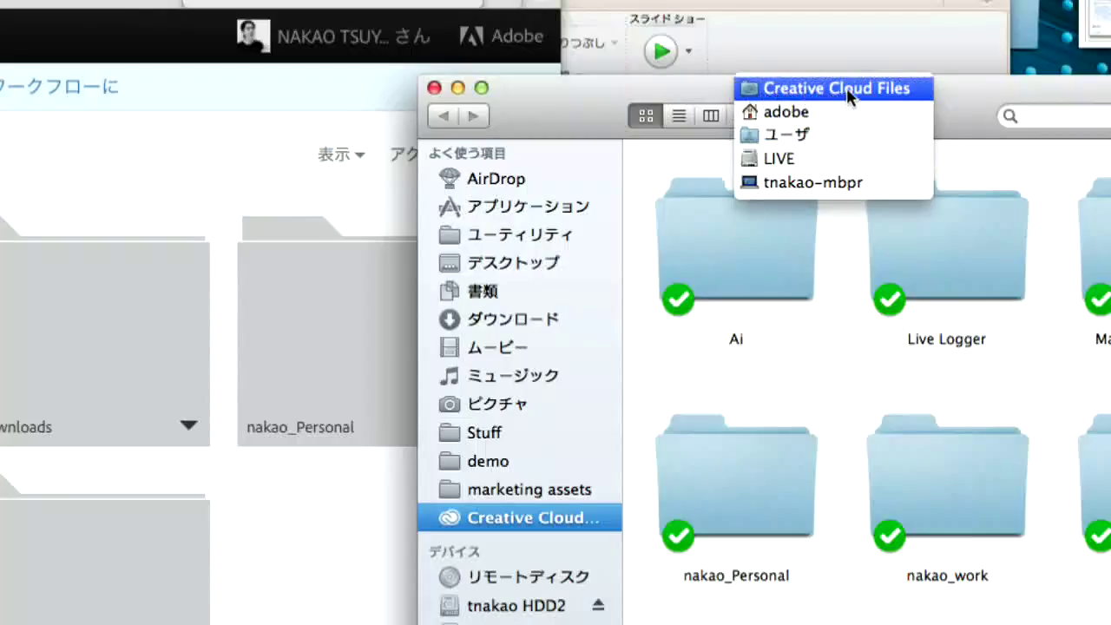
{"action": "left_click", "coordinate": [965, 103]}
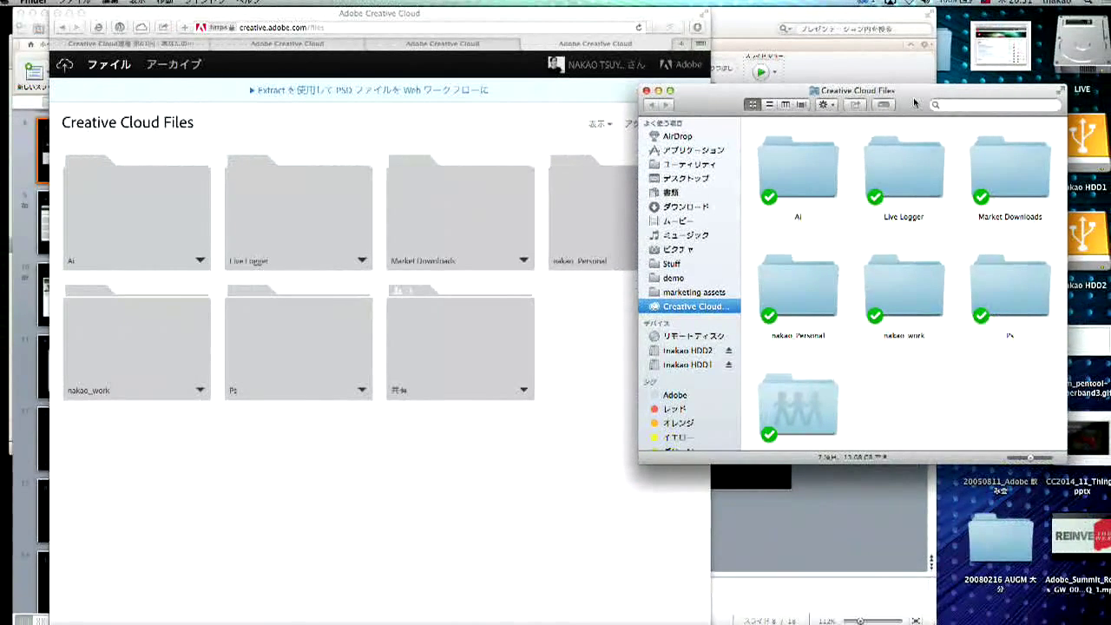
Narrow the browser window and place the local Creative Cloud Files window next to it so both folder listings can be compared
{"action": "left_click_drag", "start_coordinate": [705, 103], "coordinate": [627, 184]}
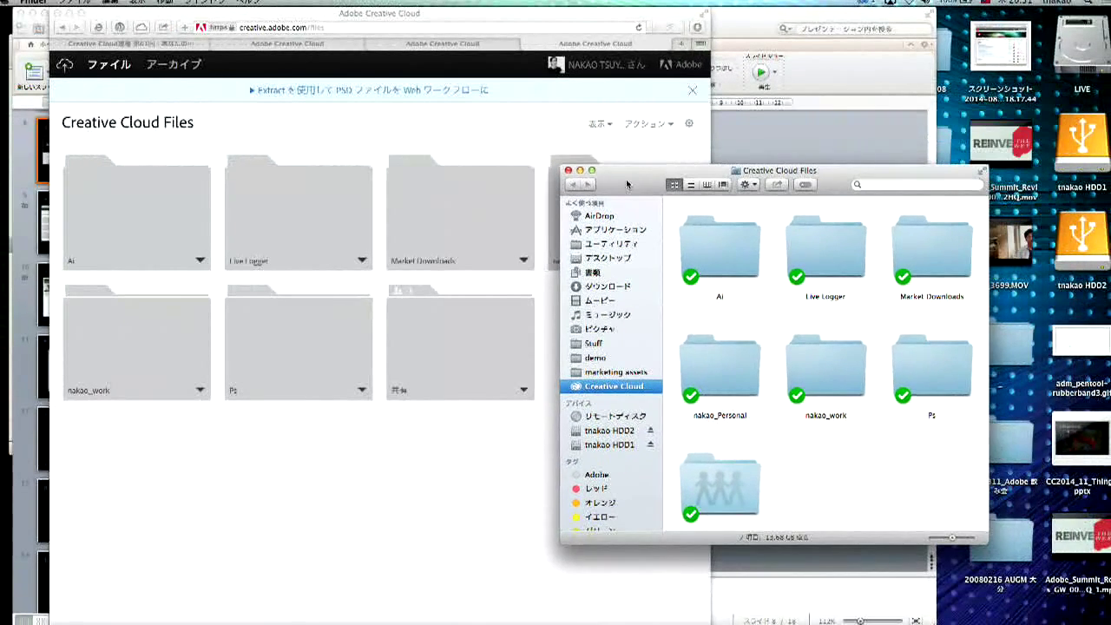
{"action": "left_click", "coordinate": [396, 459]}
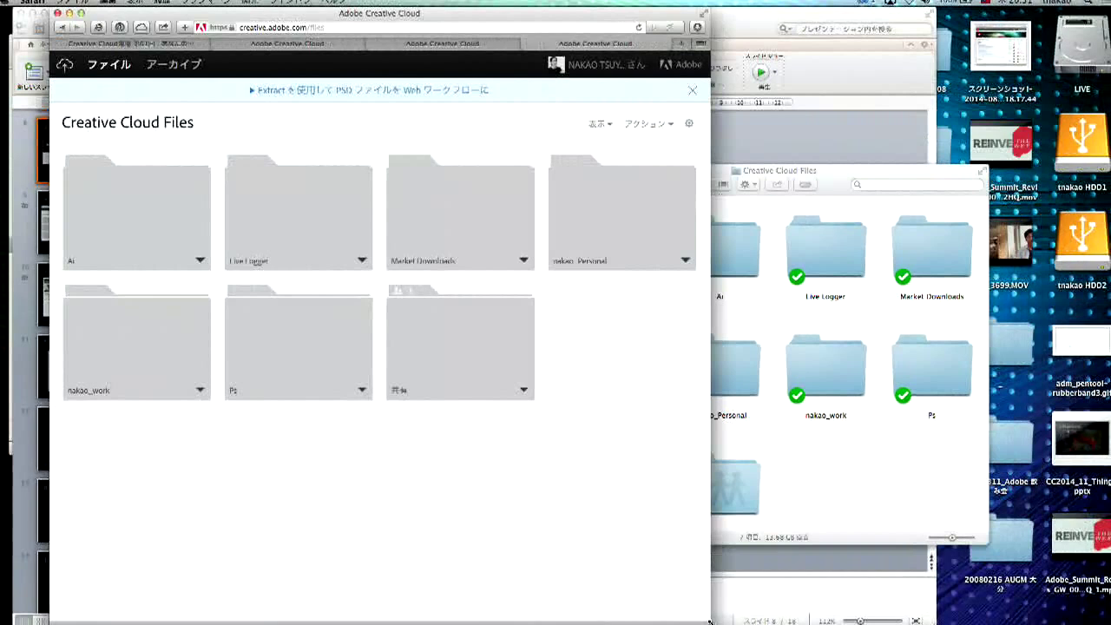
{"action": "left_click_drag", "start_coordinate": [707, 622], "coordinate": [546, 618]}
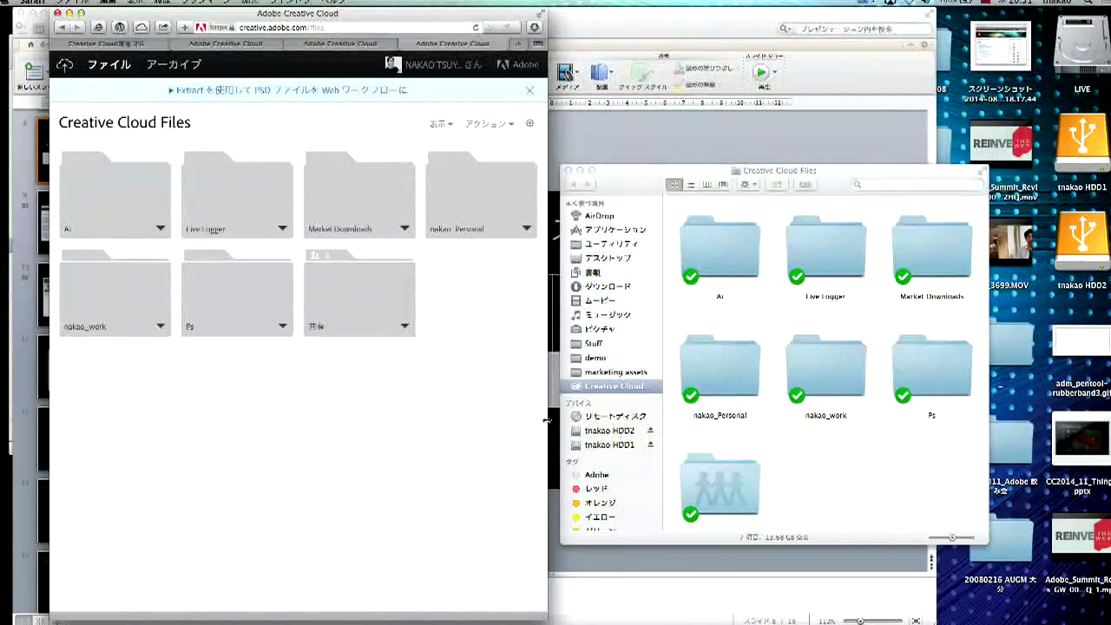
{"action": "left_click_drag", "start_coordinate": [547, 420], "coordinate": [446, 420]}
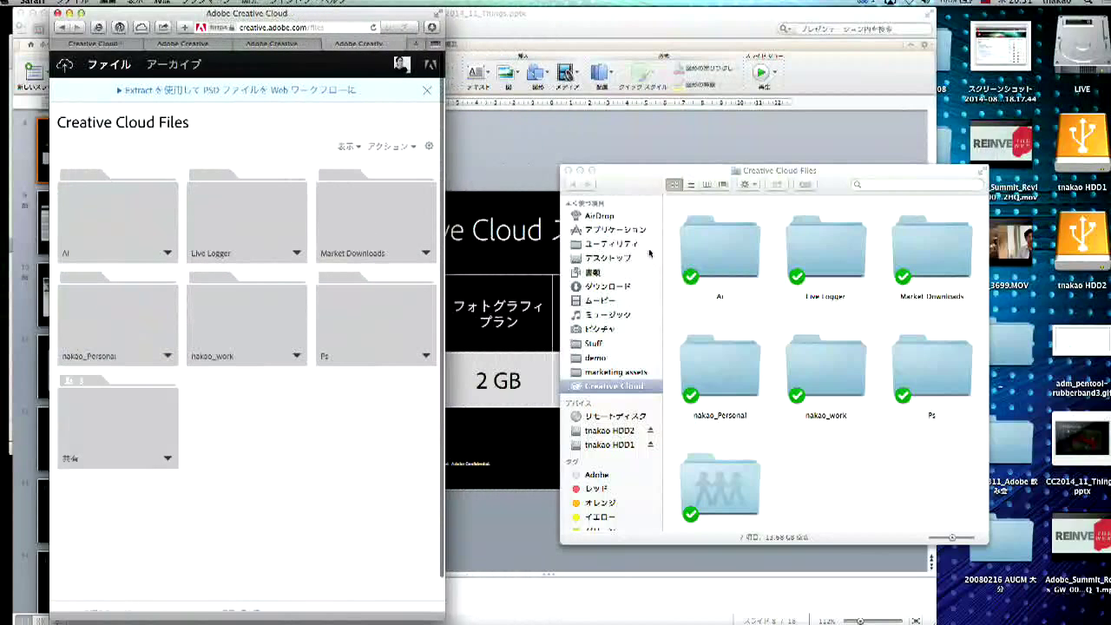
{"action": "left_click_drag", "start_coordinate": [622, 183], "coordinate": [457, 169]}
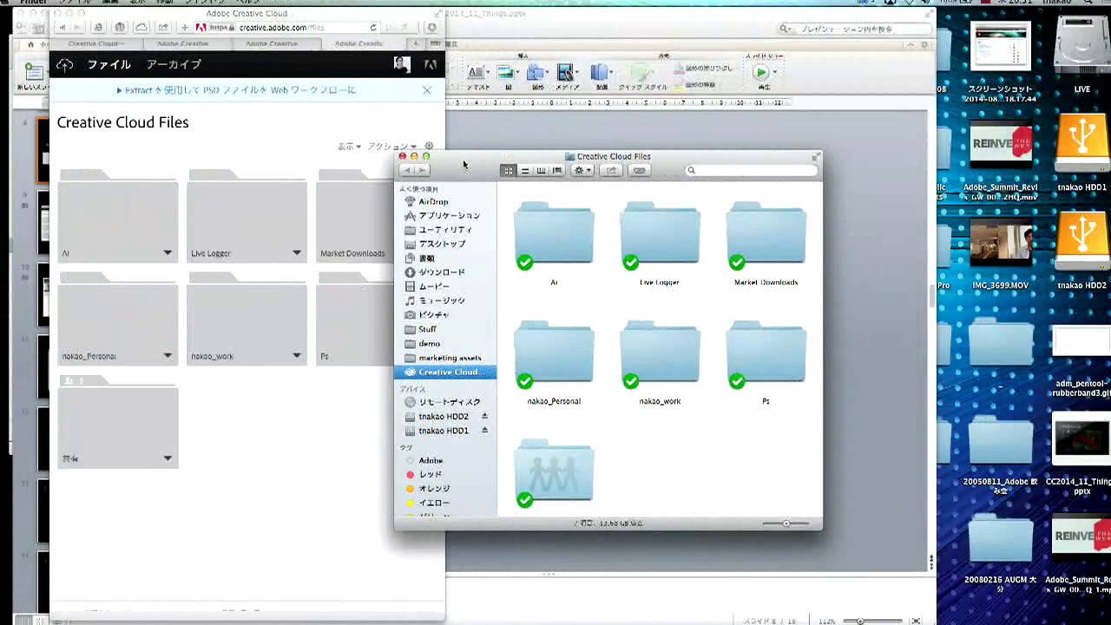
{"action": "left_click_drag", "start_coordinate": [466, 165], "coordinate": [477, 155]}
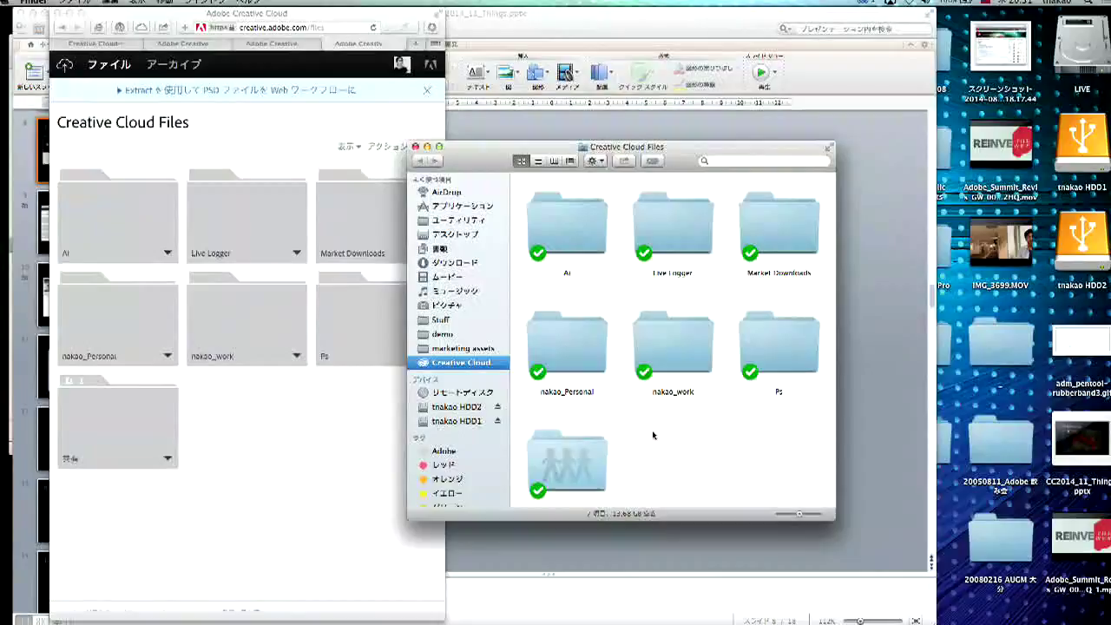
Create a folder named CCDojo in the local Creative Cloud Files folder and check that it syncs to the web listing
{"action": "left_click", "coordinate": [73, 2]}
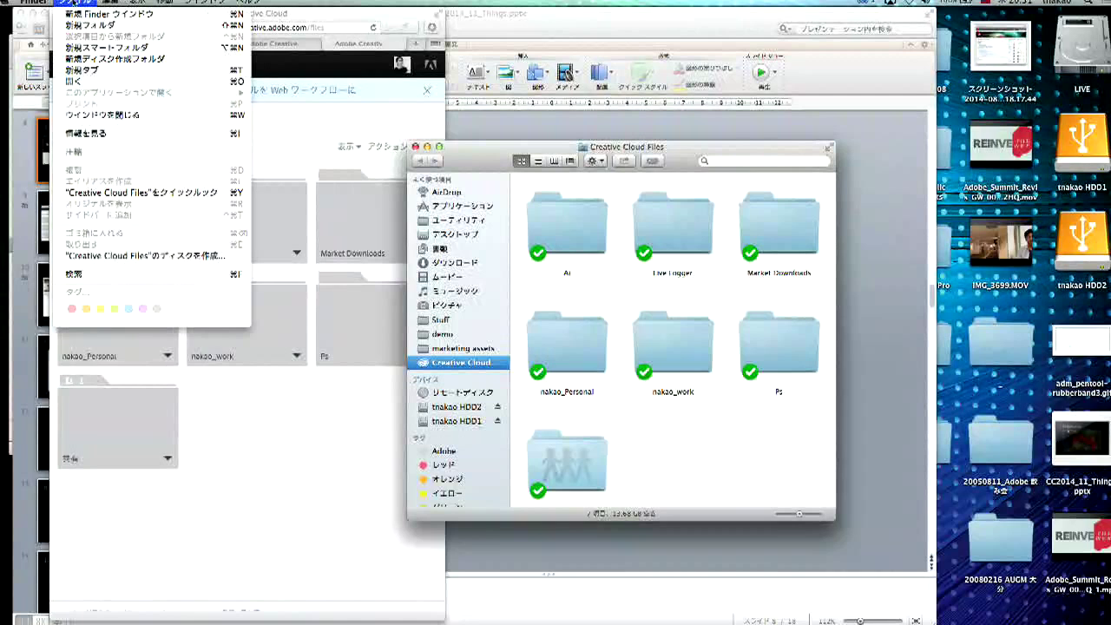
{"action": "left_click", "coordinate": [81, 26]}
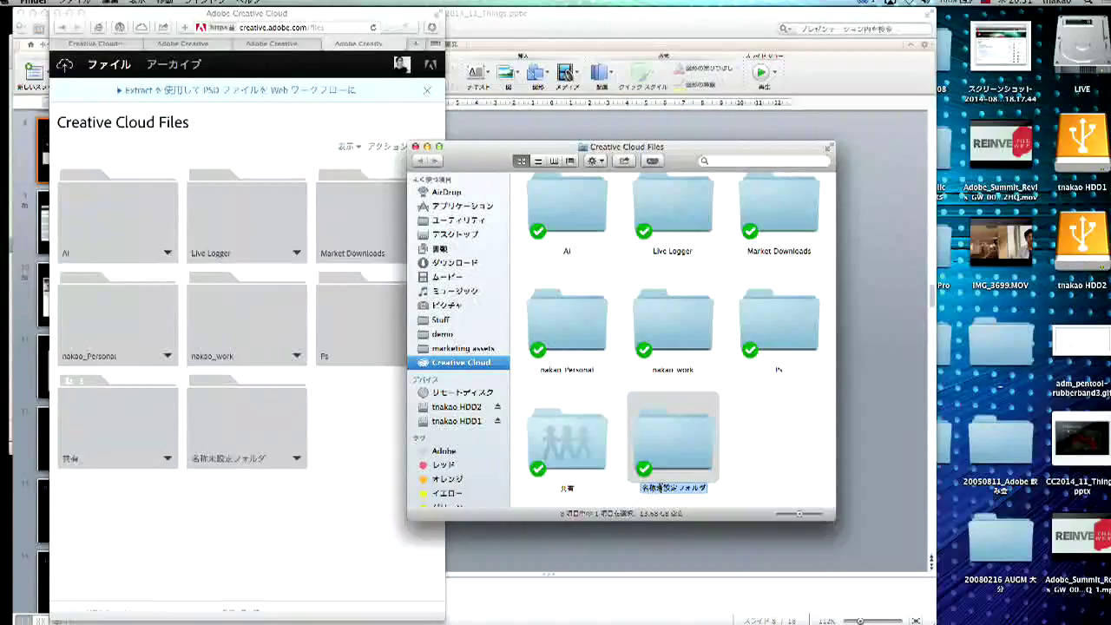
{"action": "type", "text": "CC Dem"}
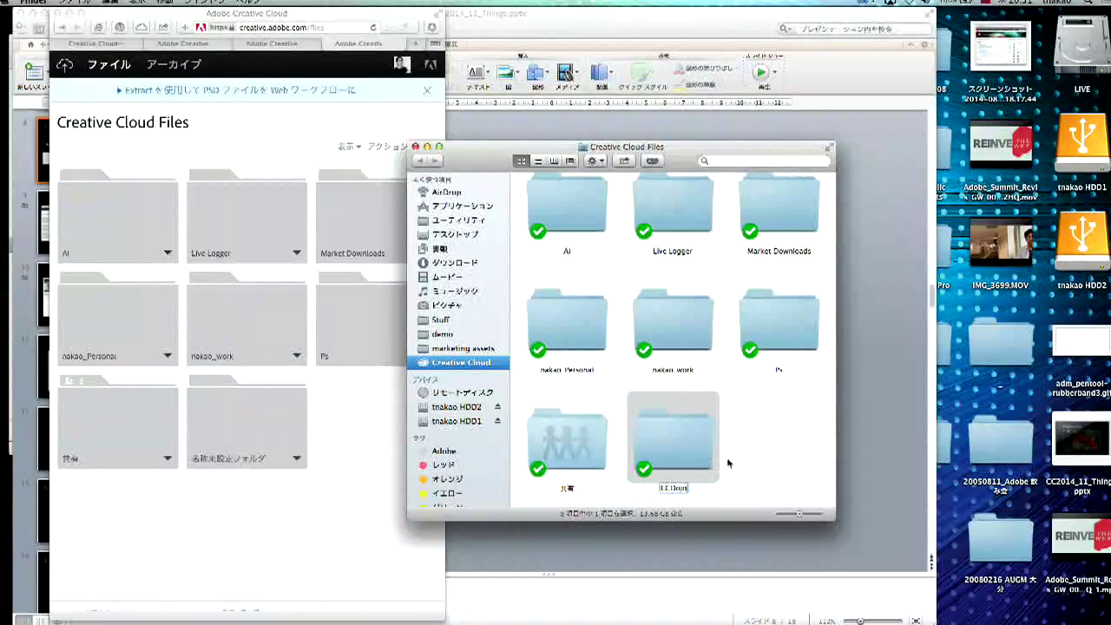
{"action": "key", "text": "Return"}
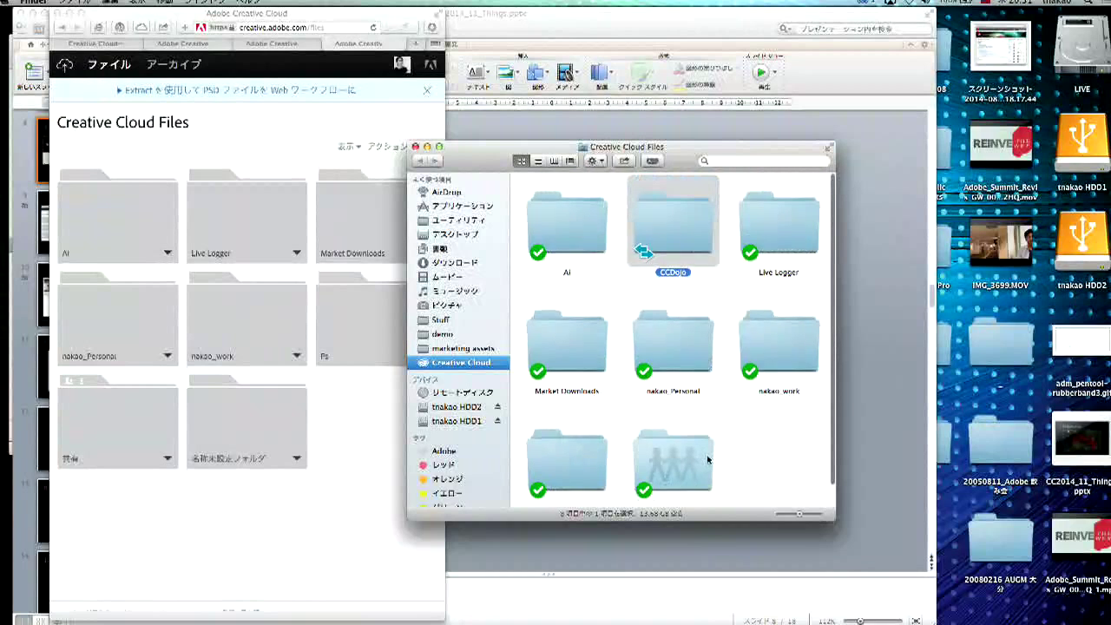
{"action": "scroll", "coordinate": [708, 458], "scroll_direction": "down", "scroll_amount": 2}
{"action": "scroll", "coordinate": [686, 348], "scroll_direction": "up", "scroll_amount": 1}
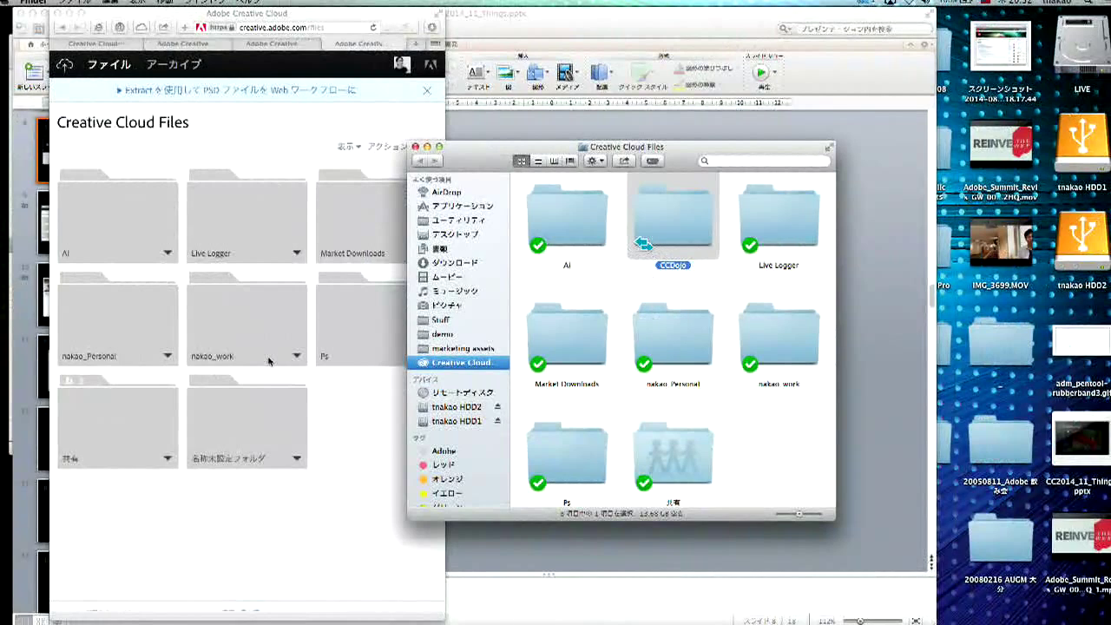
{"action": "left_click", "coordinate": [320, 483]}
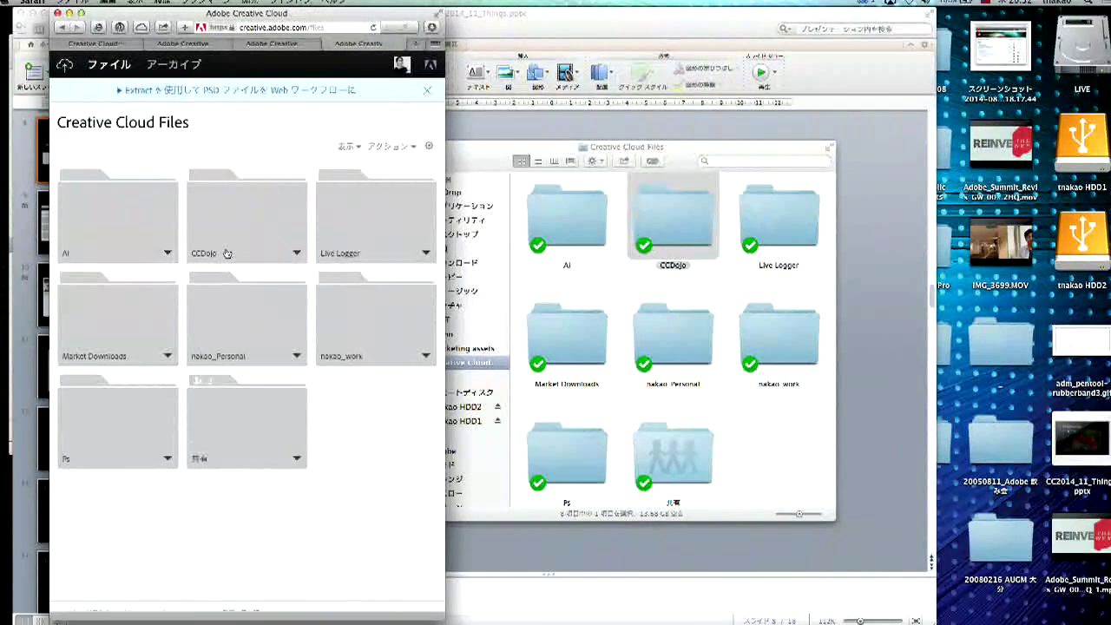
Move adm_pentool-rubberband3.gif from the desktop into the local CCDojo folder
{"action": "left_click", "coordinate": [680, 289]}
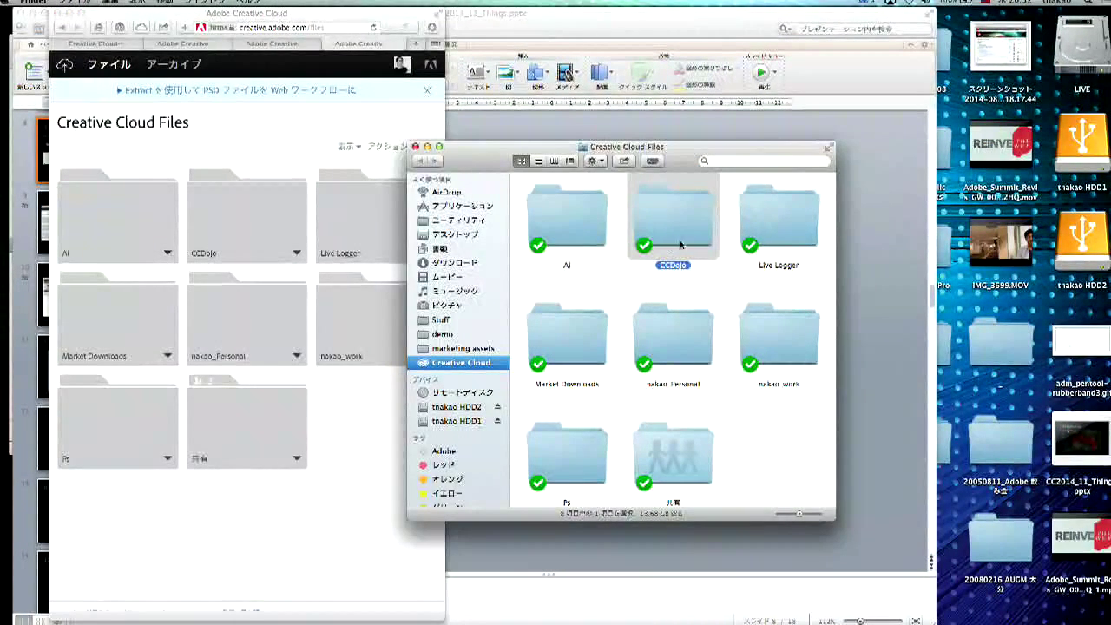
{"action": "left_click", "coordinate": [698, 299]}
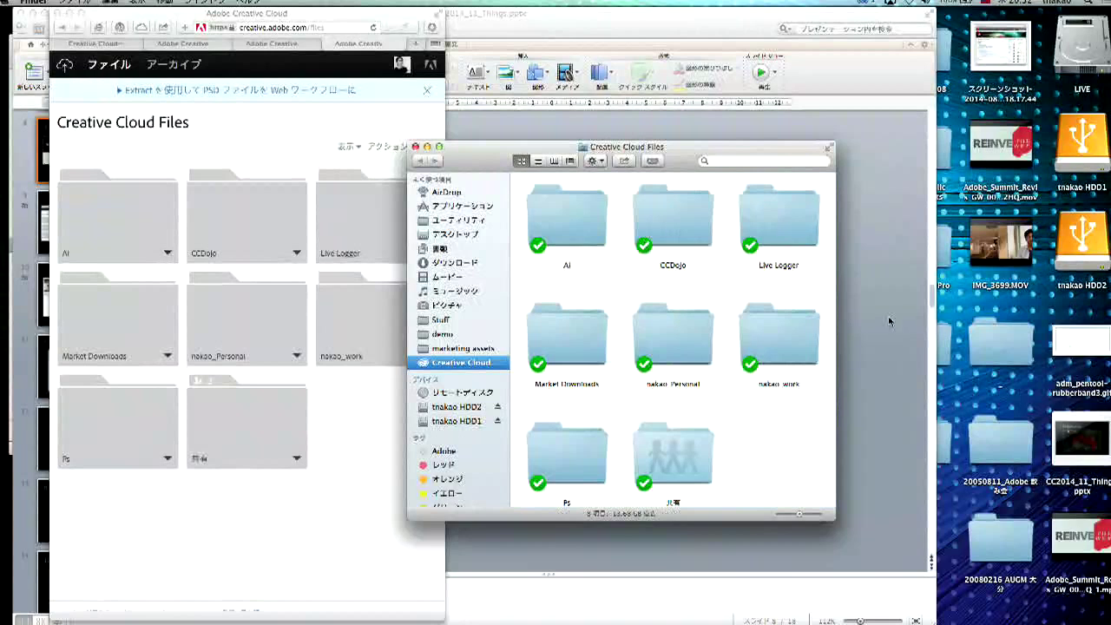
{"action": "left_click", "coordinate": [1070, 340]}
{"action": "left_click_drag", "start_coordinate": [1071, 340], "coordinate": [678, 217]}
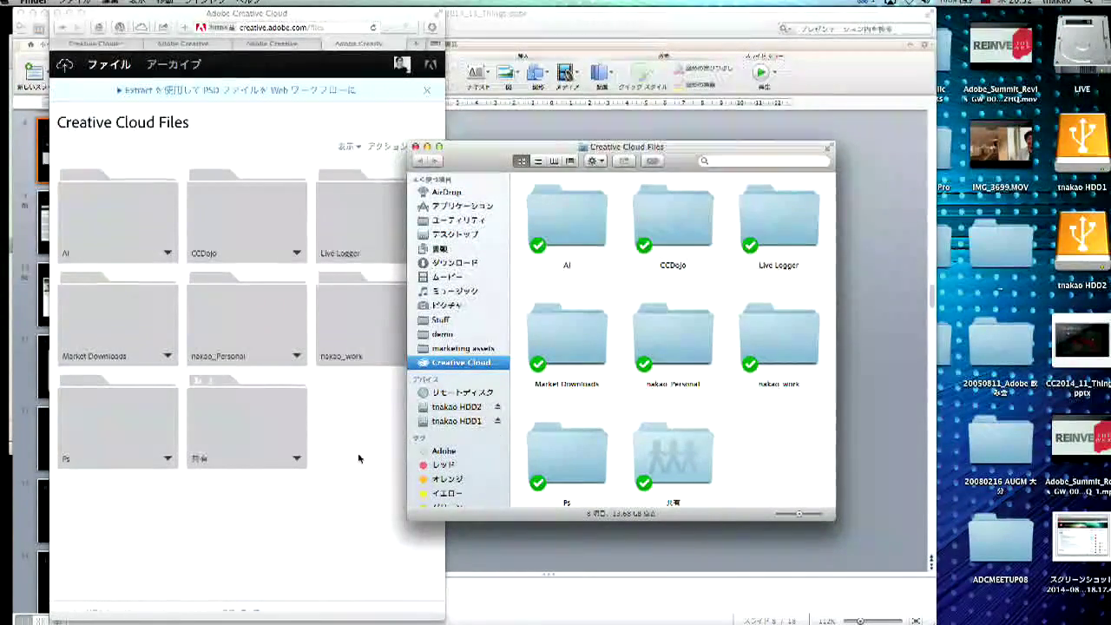
Check the contents of the CCDojo folder on the web and return to the top level of Creative Cloud Files
{"action": "left_click", "coordinate": [343, 429]}
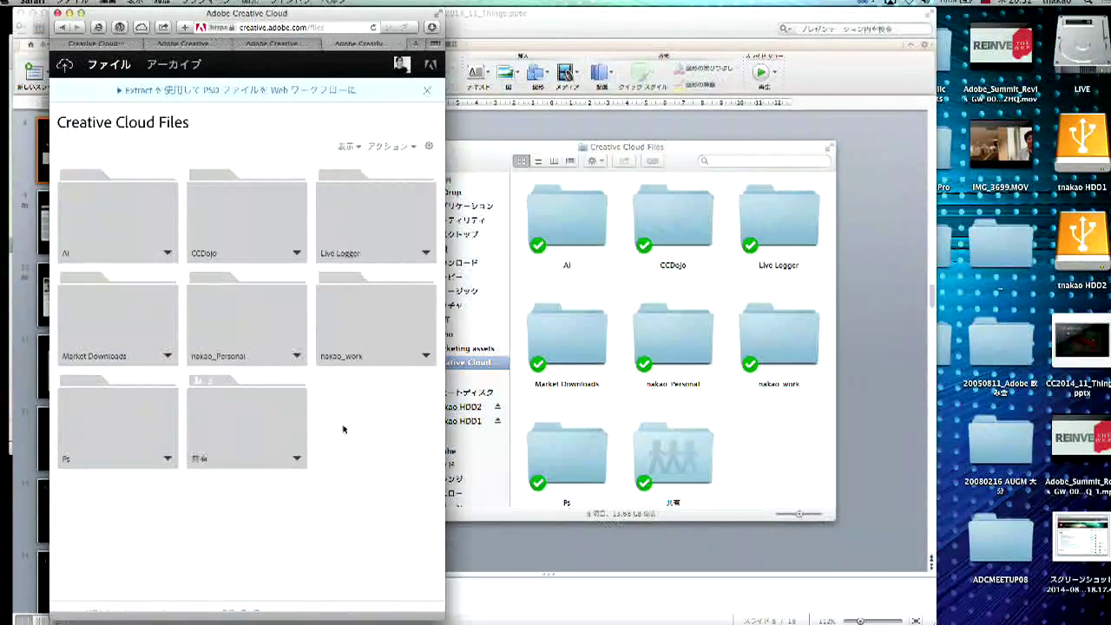
{"action": "left_click", "coordinate": [229, 224]}
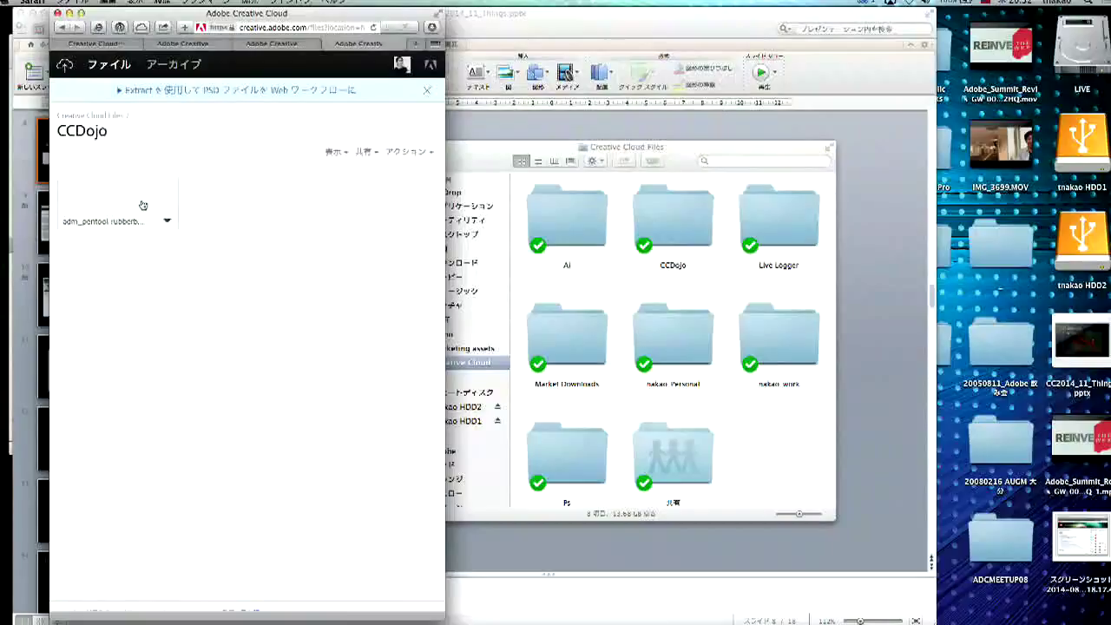
{"action": "left_click", "coordinate": [109, 118]}
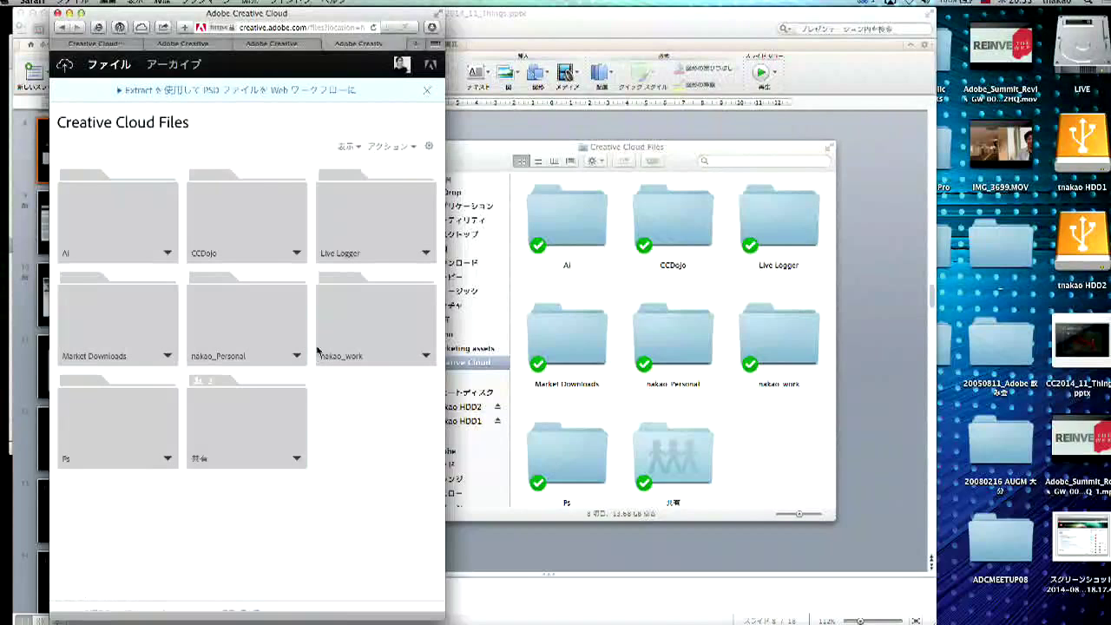
Move the local Creative Cloud Files window up beside the browser and bring up the desktop app's 環境設定 window over its main panel
{"action": "left_click", "coordinate": [611, 284]}
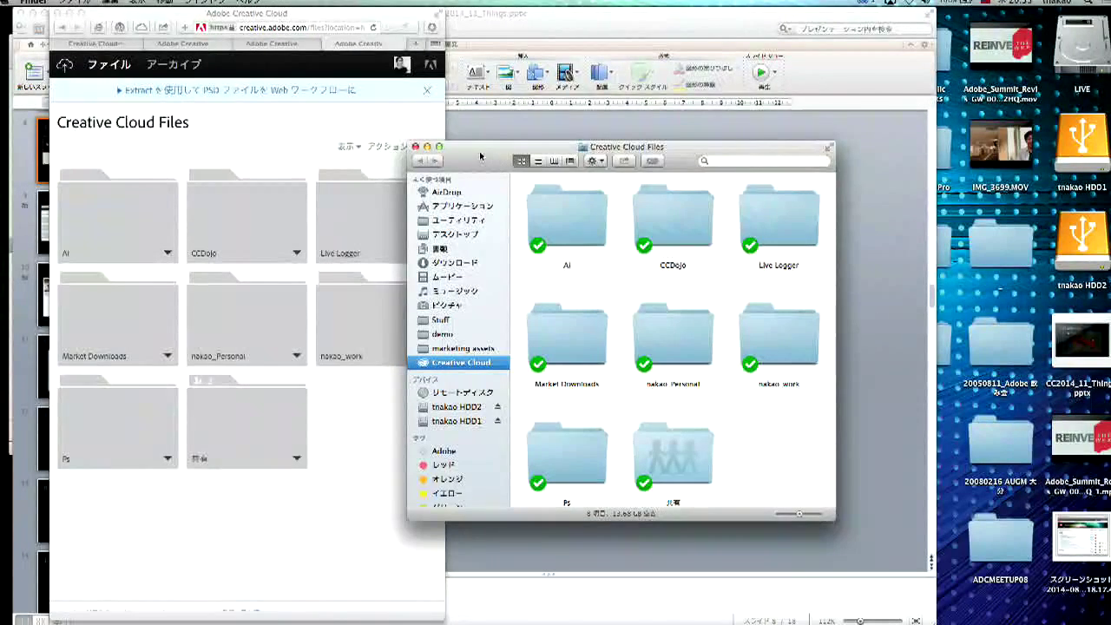
{"action": "left_click_drag", "start_coordinate": [483, 156], "coordinate": [523, 29]}
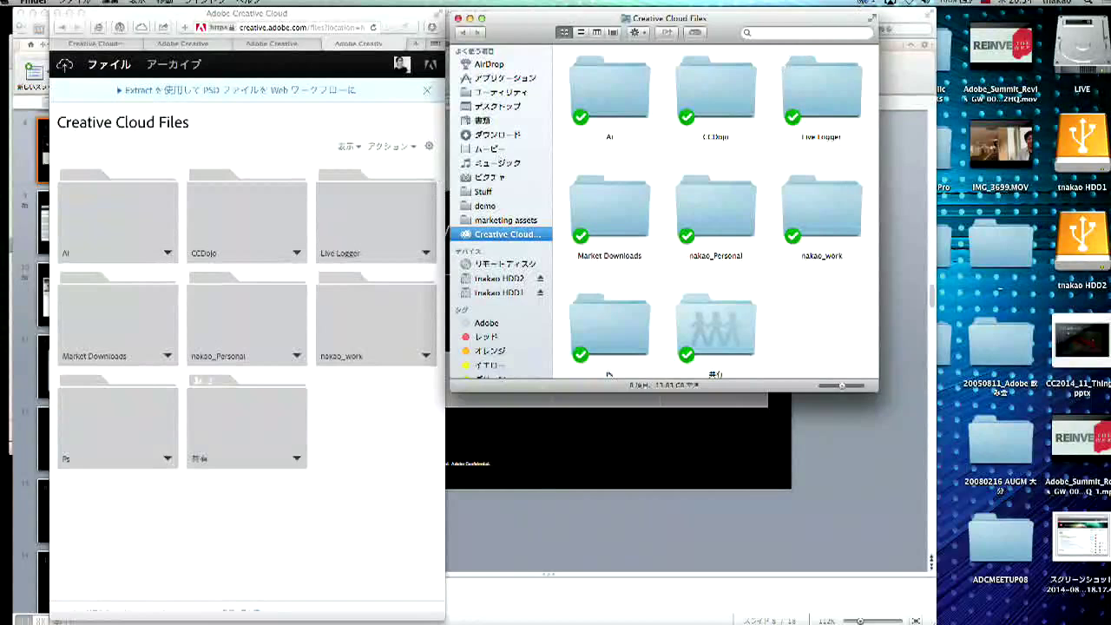
{"action": "left_click", "coordinate": [862, 5]}
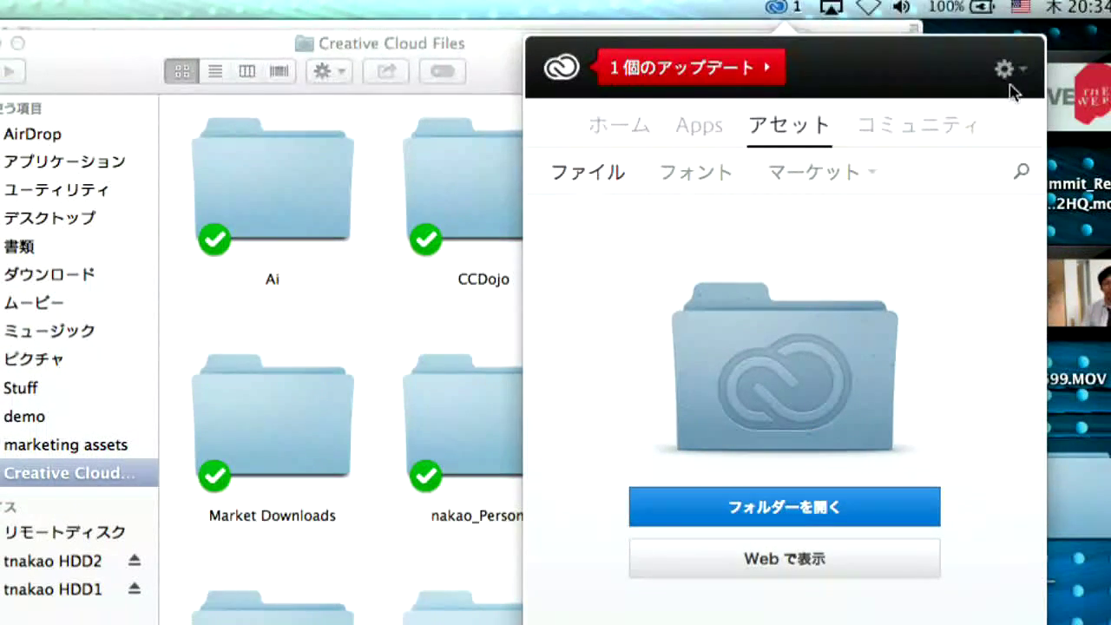
{"action": "left_click", "coordinate": [1008, 69]}
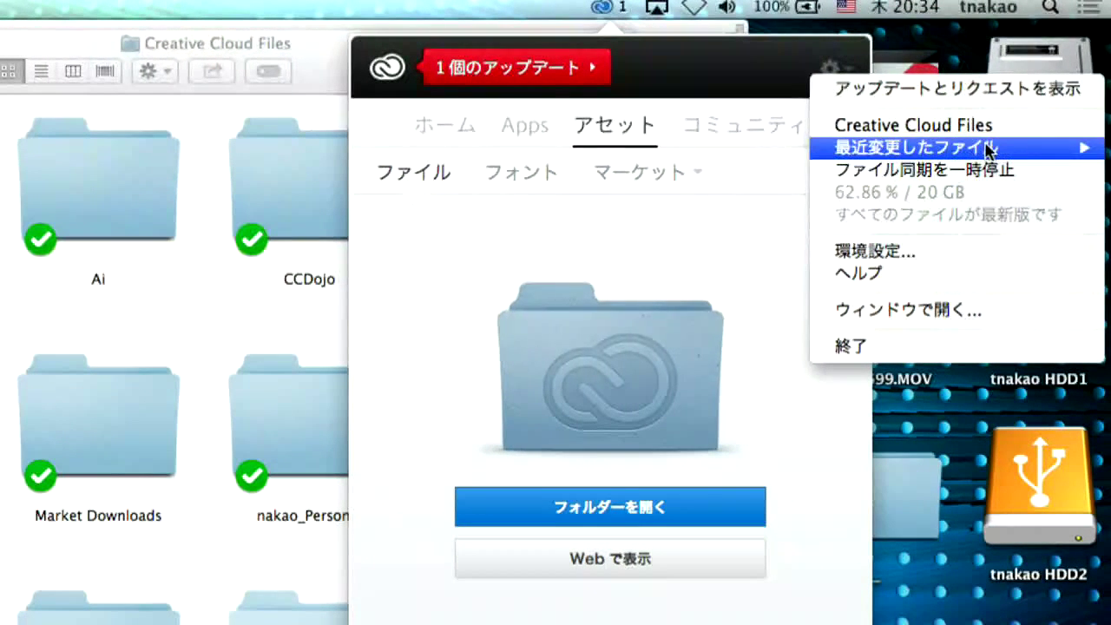
{"action": "left_click", "coordinate": [955, 251]}
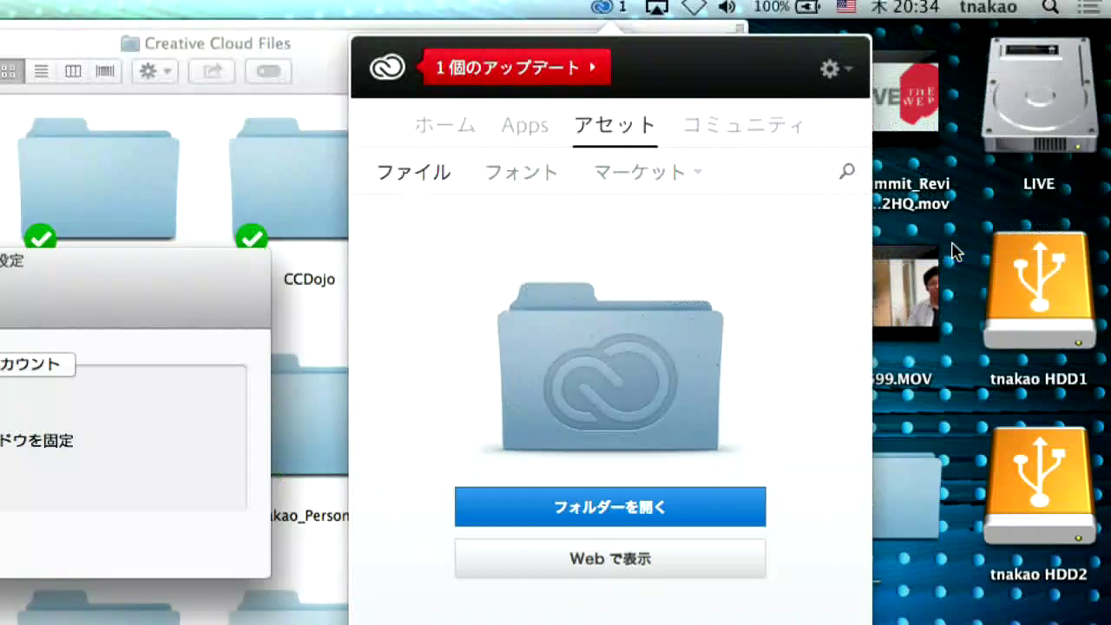
{"action": "left_click_drag", "start_coordinate": [171, 280], "coordinate": [759, 223]}
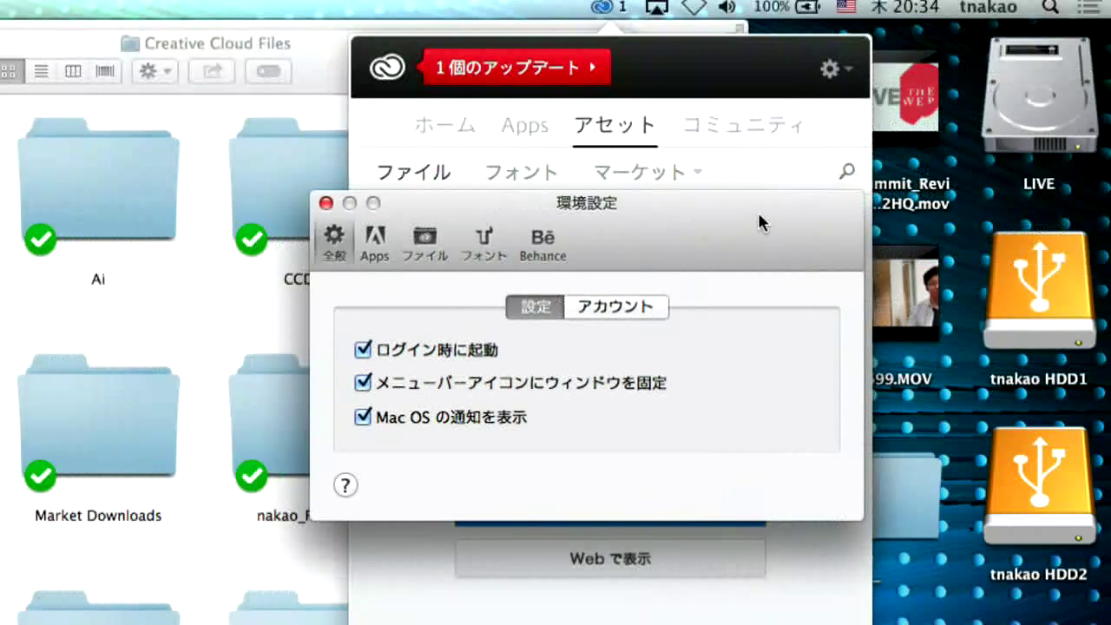
Show the ファイル preferences and examine the choices offered for フォルダーの場所 without changing the location
{"action": "left_click", "coordinate": [425, 247]}
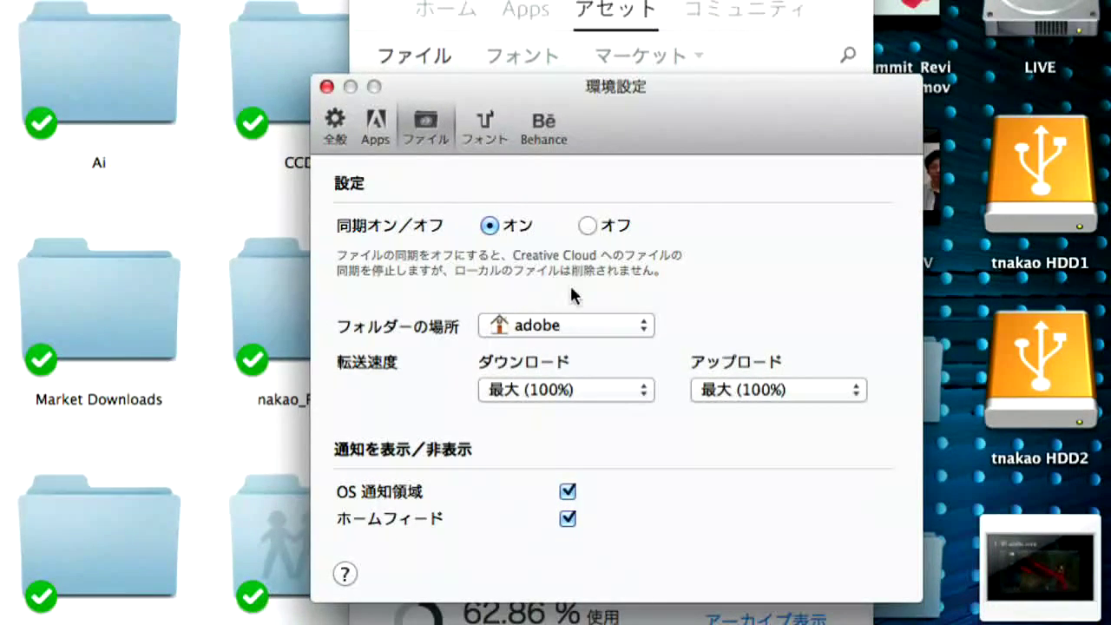
{"action": "left_click", "coordinate": [624, 325]}
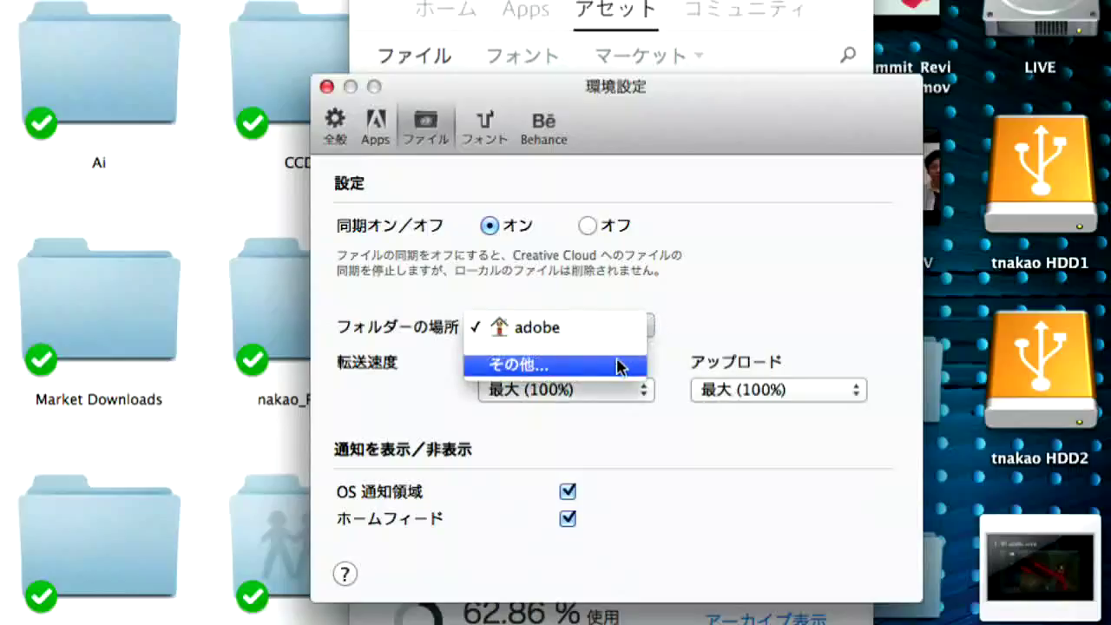
{"action": "left_click", "coordinate": [699, 287]}
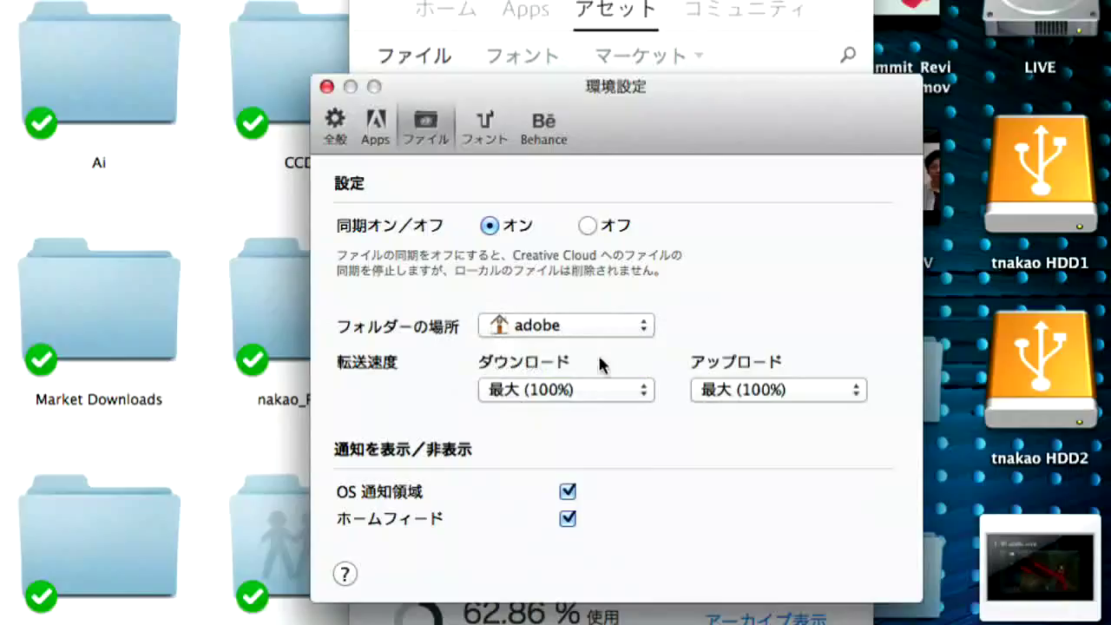
Examine the download speed choices under 転送速度 without changing them, and close the 環境設定 window
{"action": "left_click", "coordinate": [590, 390]}
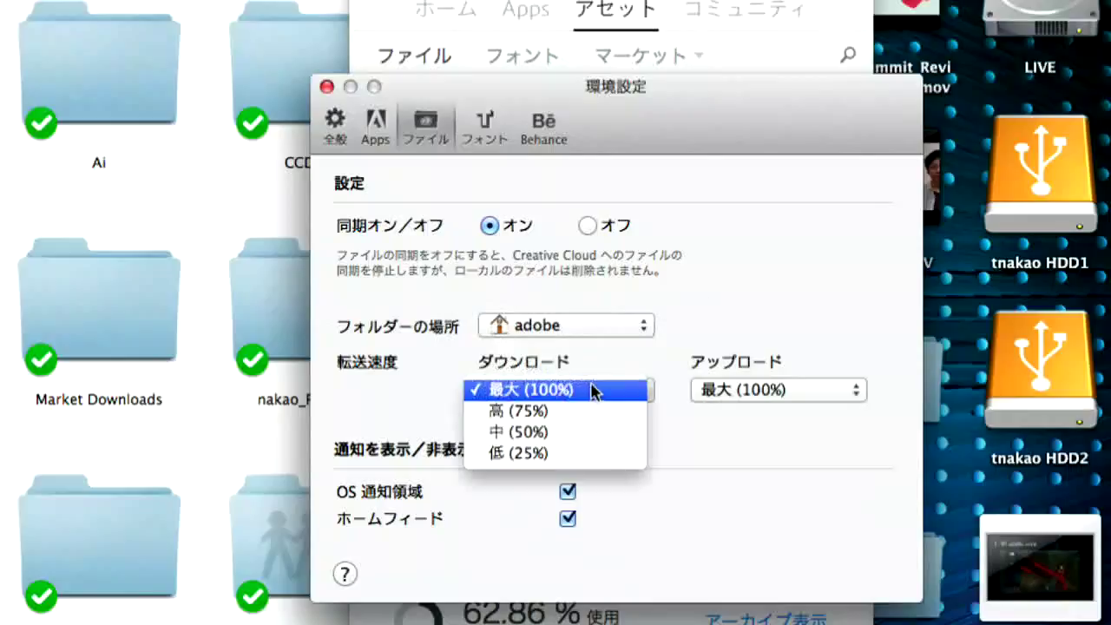
{"action": "left_click", "coordinate": [660, 357]}
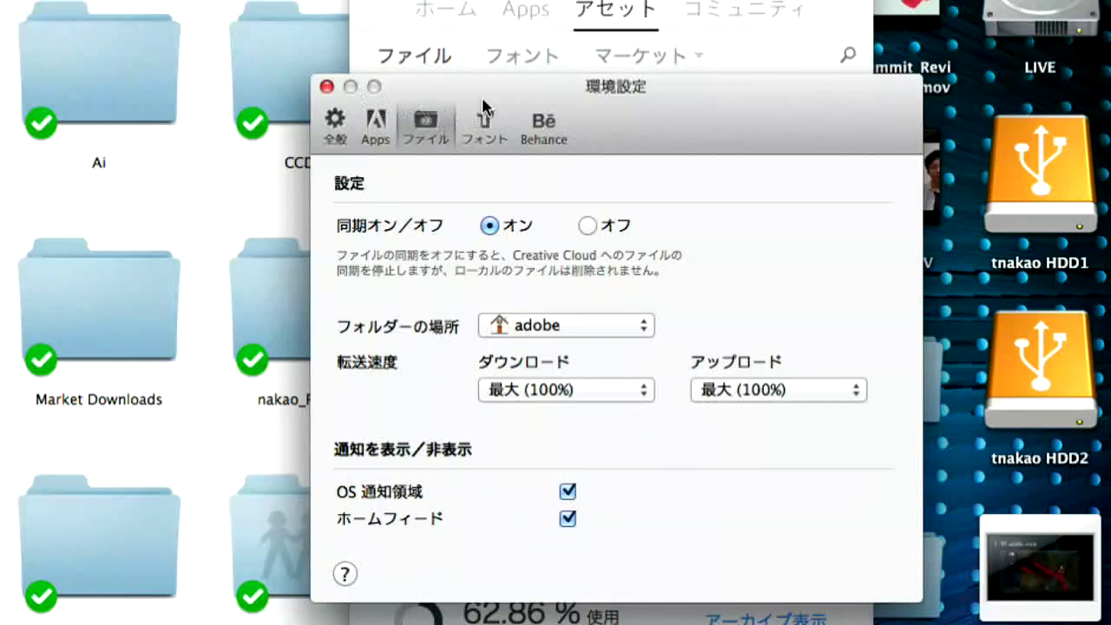
{"action": "left_click_drag", "start_coordinate": [469, 93], "coordinate": [485, 111]}
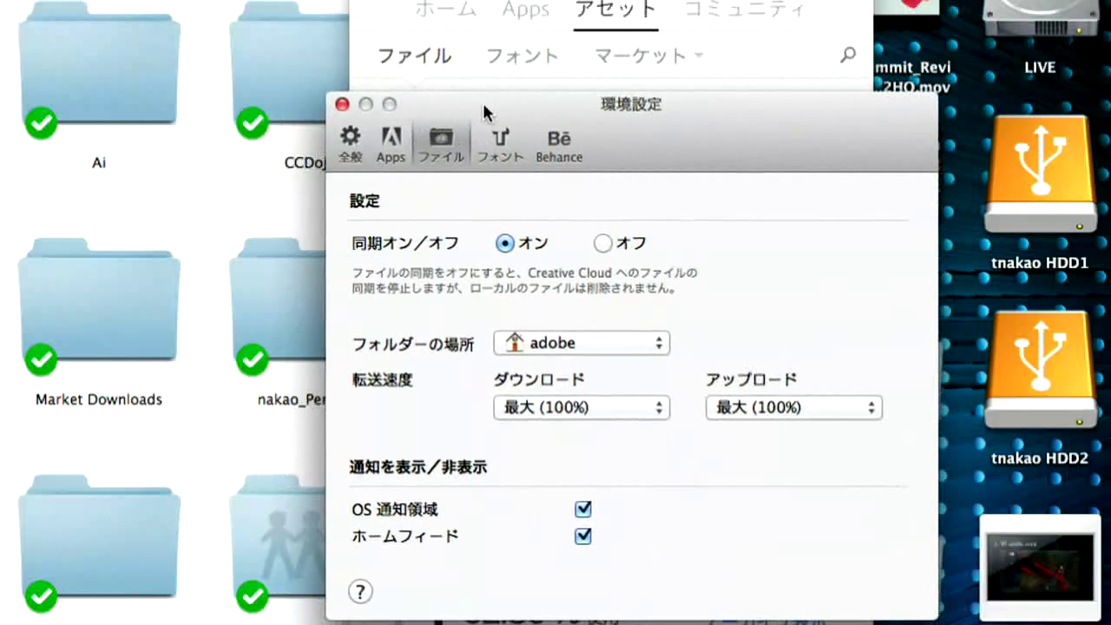
{"action": "left_click", "coordinate": [343, 105]}
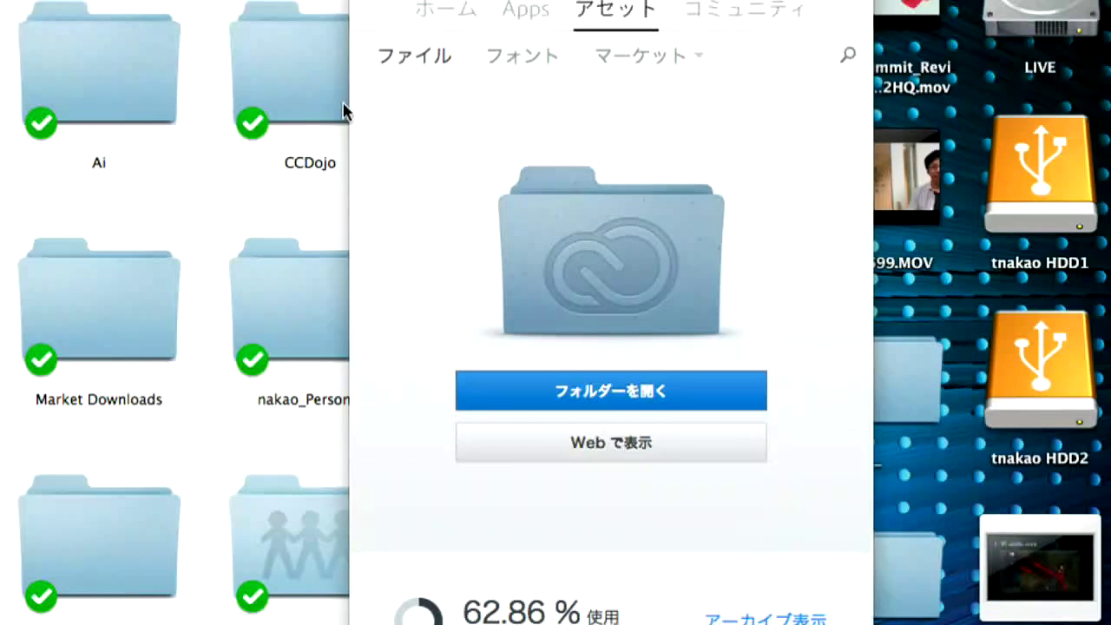
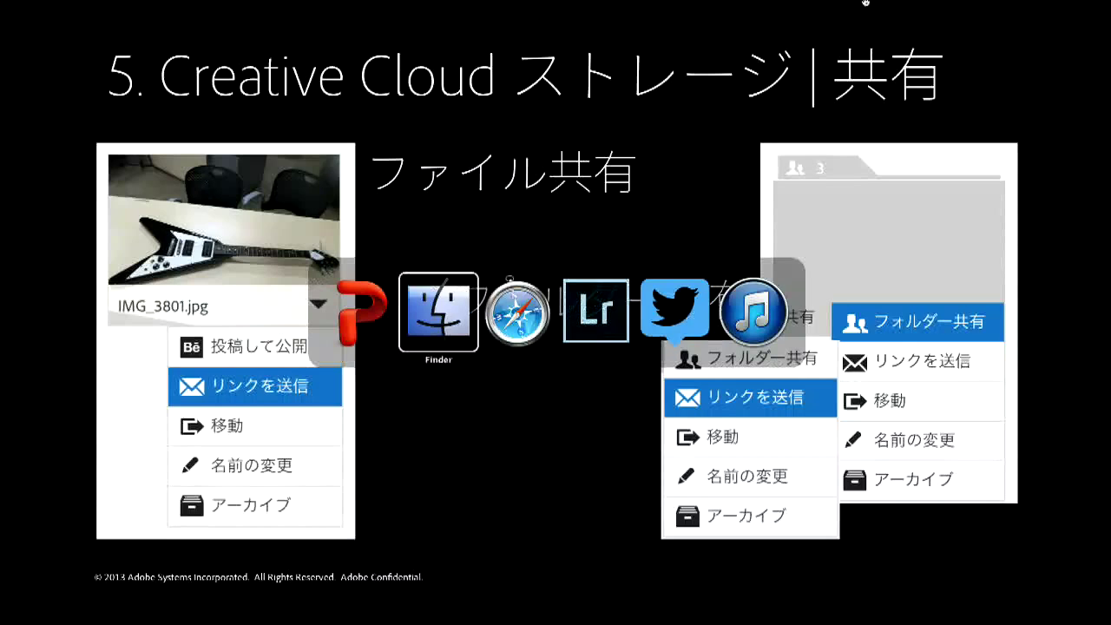
Switch to the browser, enlarge its Creative Cloud Files window, and create a public link for the CCDojo folder
{"action": "key", "text": "super+Tab"}
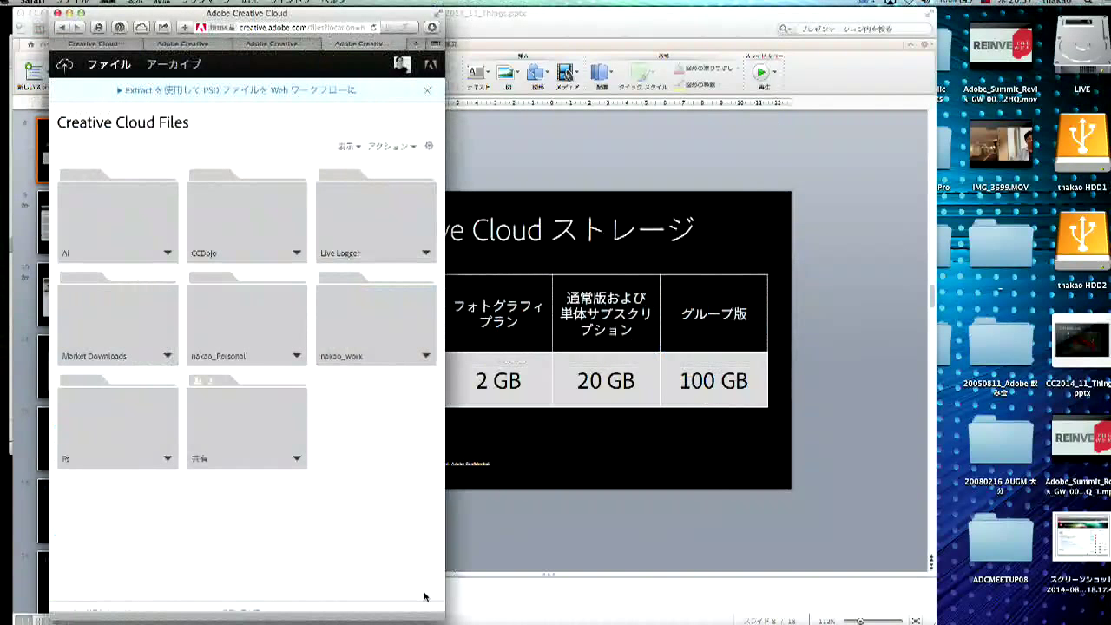
{"action": "left_click_drag", "start_coordinate": [443, 619], "coordinate": [930, 580]}
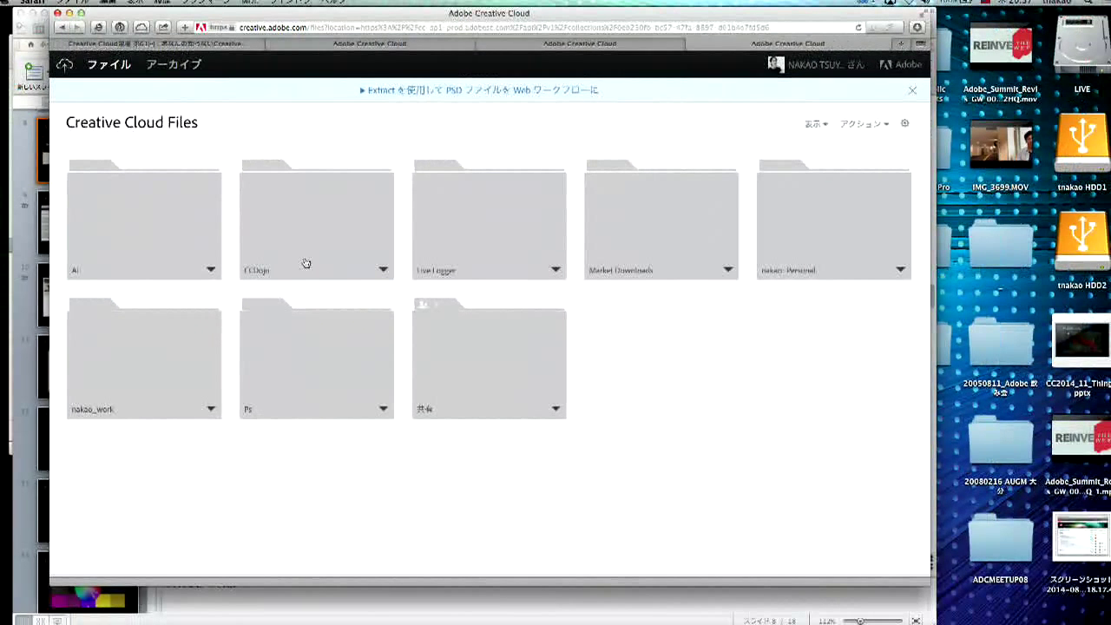
{"action": "left_click", "coordinate": [382, 271]}
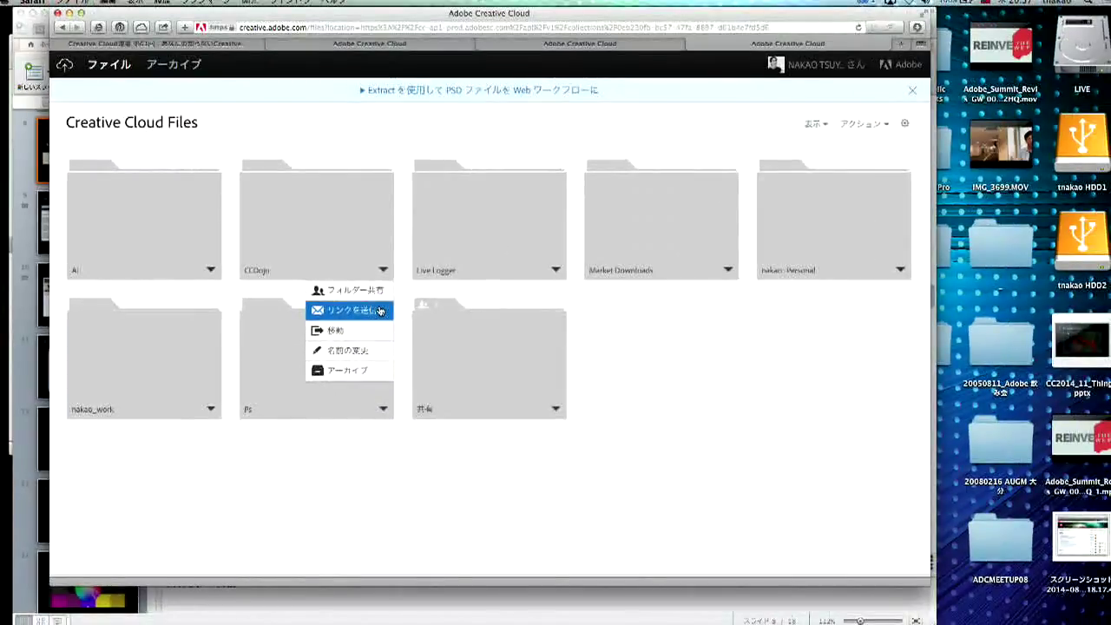
{"action": "left_click", "coordinate": [379, 306]}
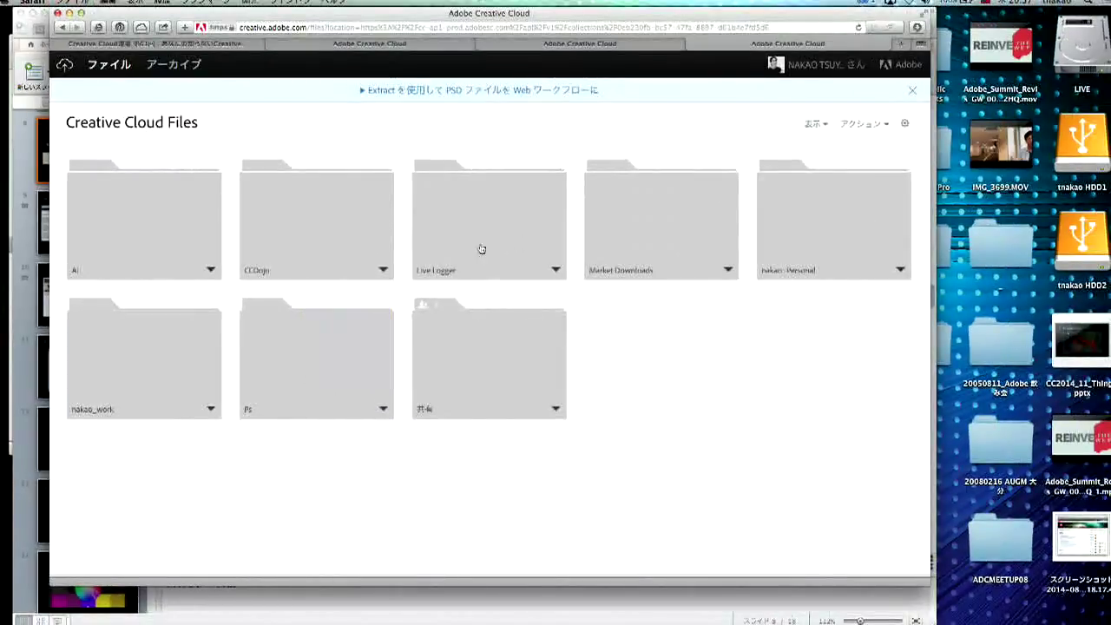
{"action": "left_click", "coordinate": [385, 271]}
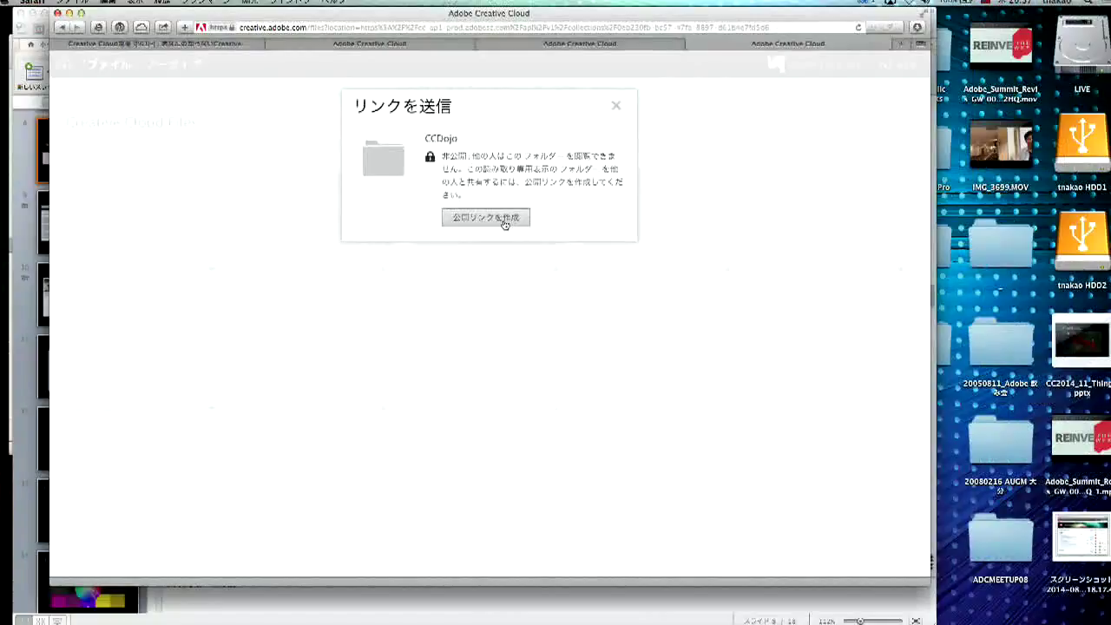
{"action": "left_click", "coordinate": [505, 219]}
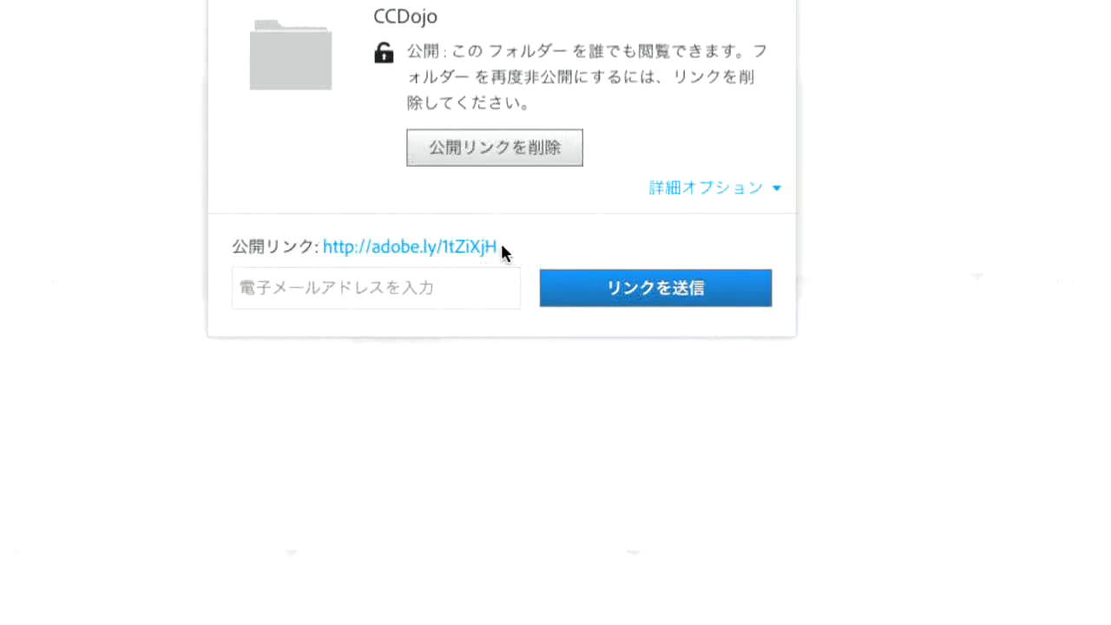
Highlight CCDojo's public link, expand 詳細オプション, and toggle ファイルのダウンロードを許可 off and on again
{"action": "left_click_drag", "start_coordinate": [502, 249], "coordinate": [324, 251]}
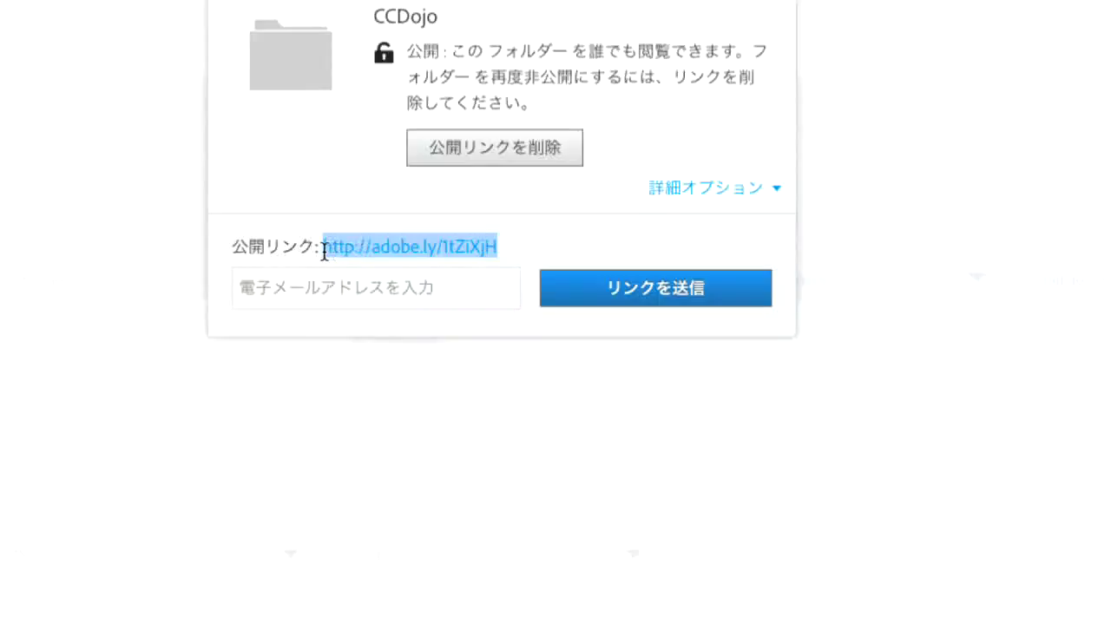
{"action": "left_click", "coordinate": [321, 177]}
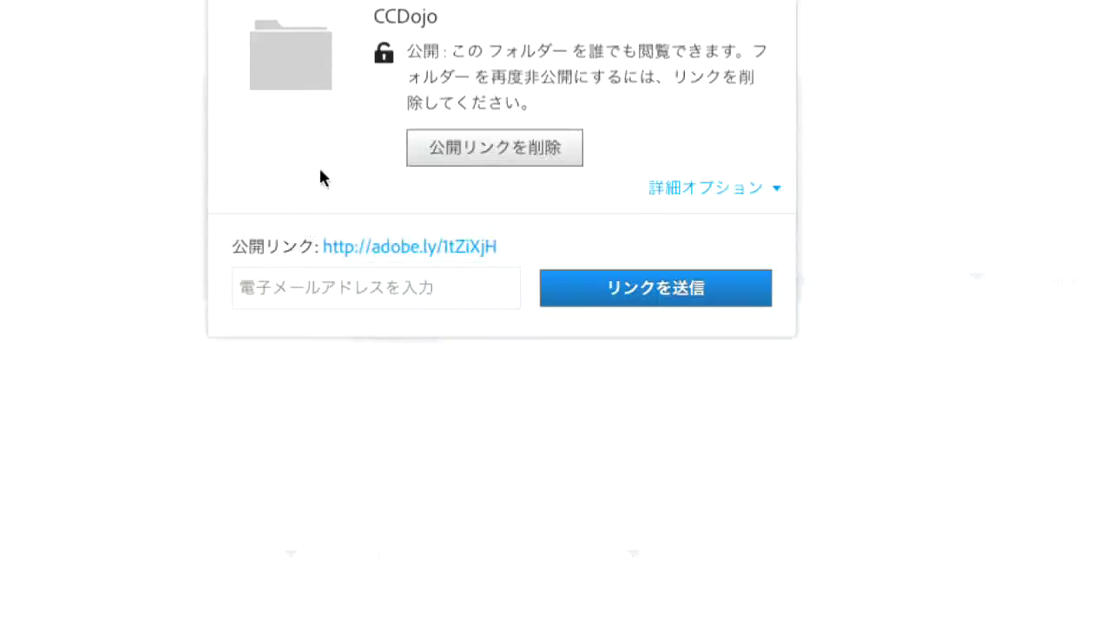
{"action": "left_click", "coordinate": [678, 190]}
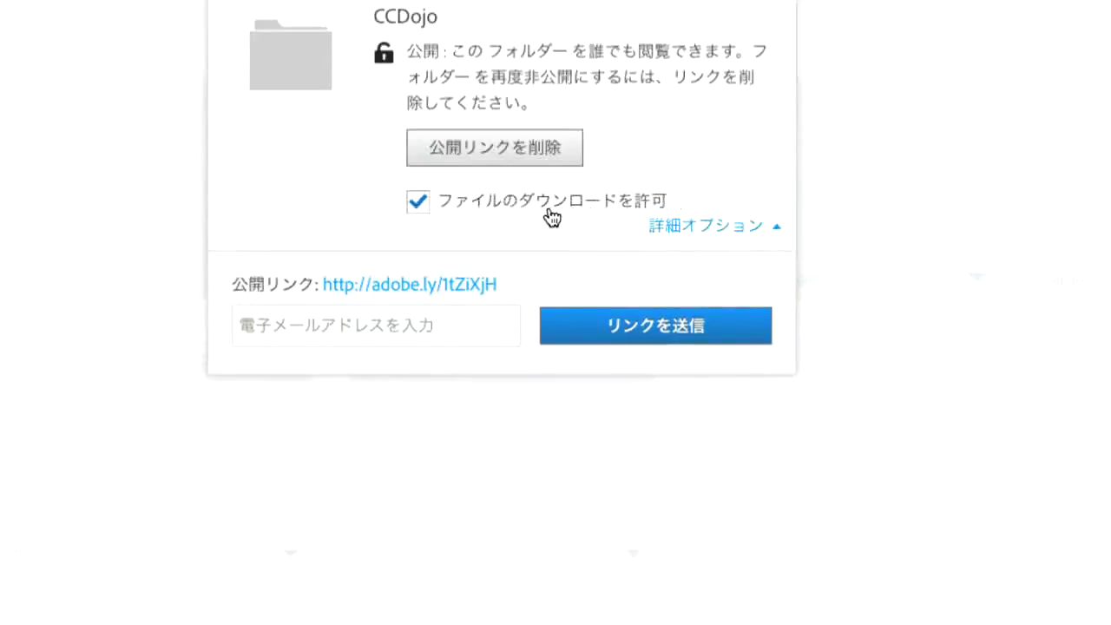
{"action": "left_click", "coordinate": [420, 208]}
{"action": "left_click", "coordinate": [419, 206]}
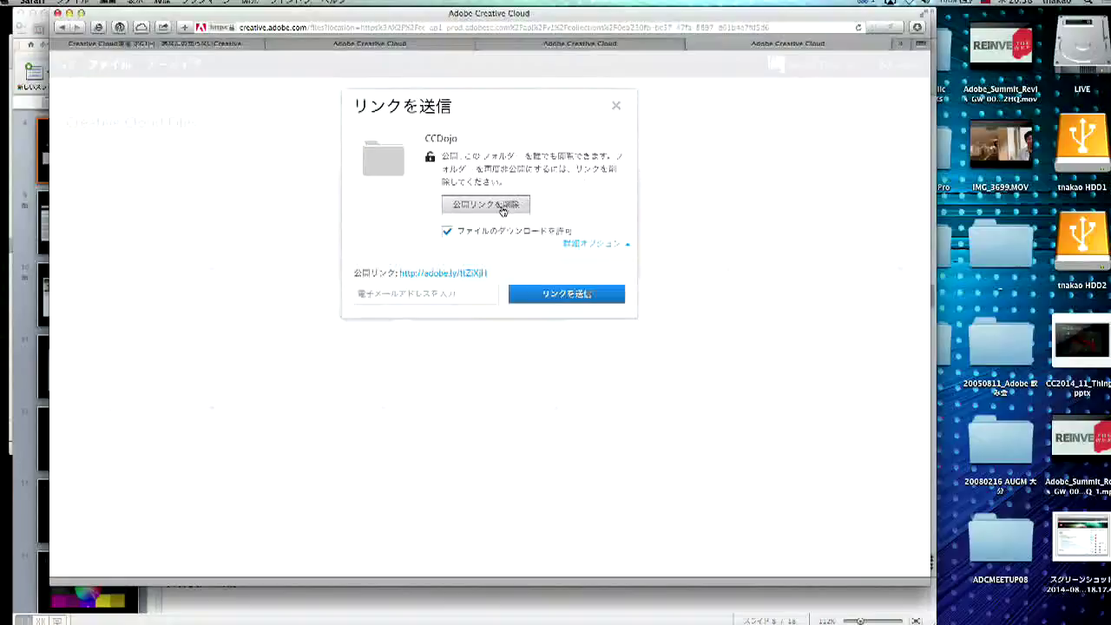
Delete the CCDojo folder's public link and close the リンクを送信 dialog
{"action": "left_click", "coordinate": [507, 205]}
{"action": "left_click", "coordinate": [615, 106]}
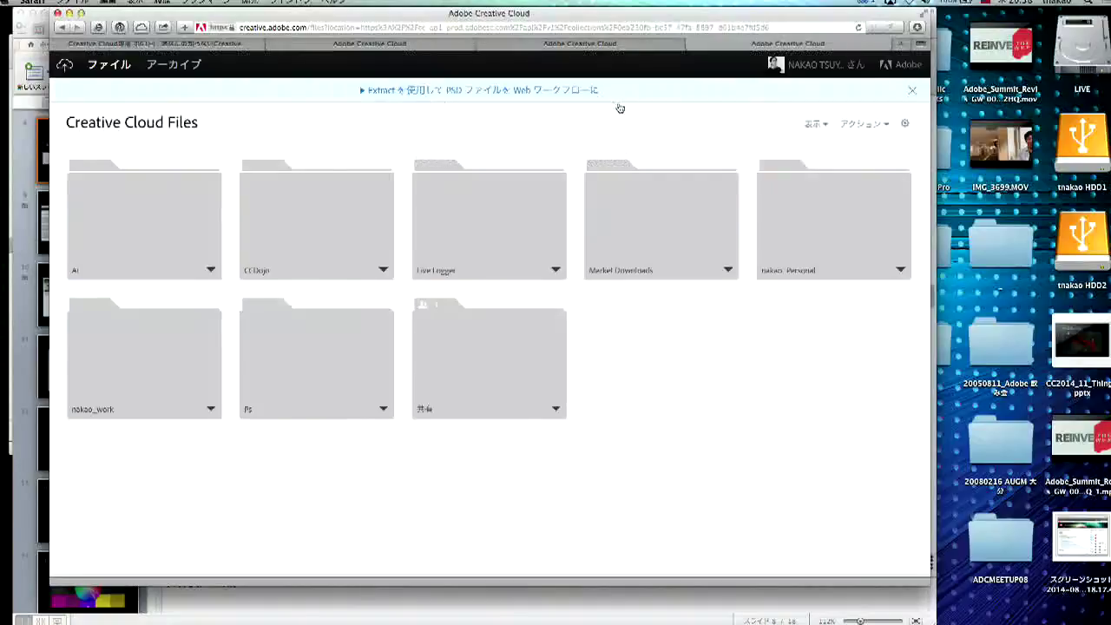
Examine the フォルダー共有 dialog and its invitation field for the CCDojo folder, and close it without inviting anyone
{"action": "left_click", "coordinate": [383, 271]}
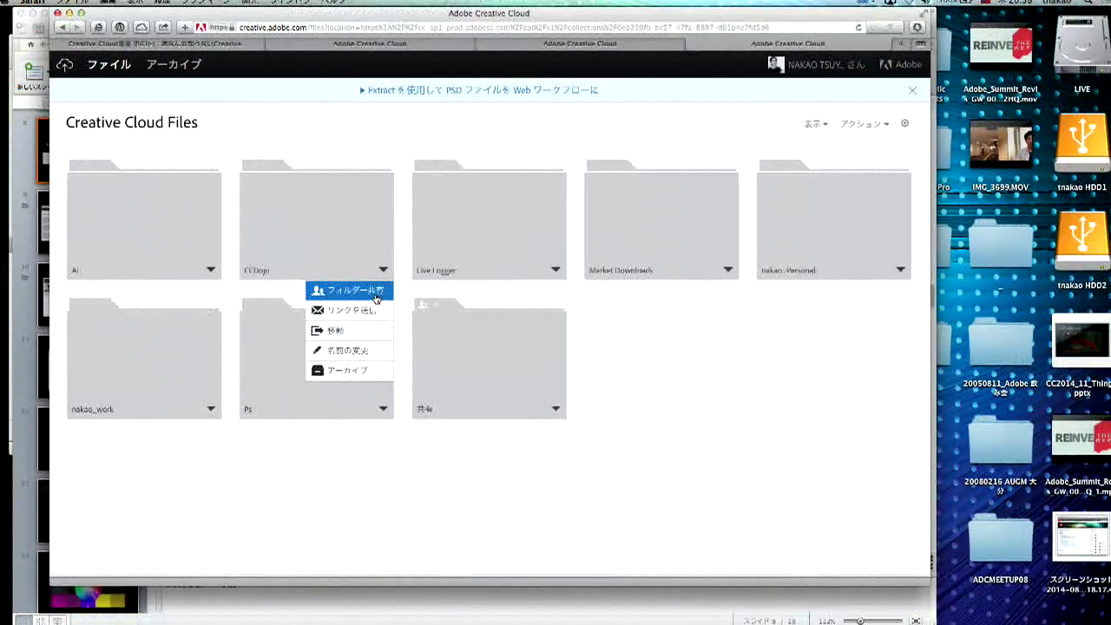
{"action": "left_click", "coordinate": [378, 300]}
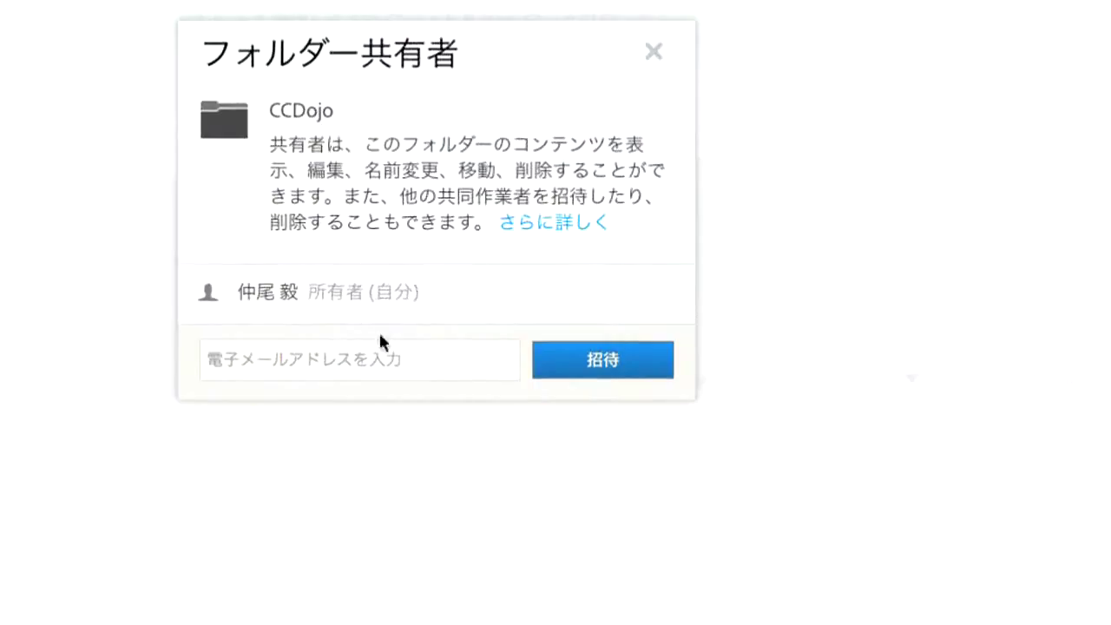
{"action": "left_click", "coordinate": [367, 356]}
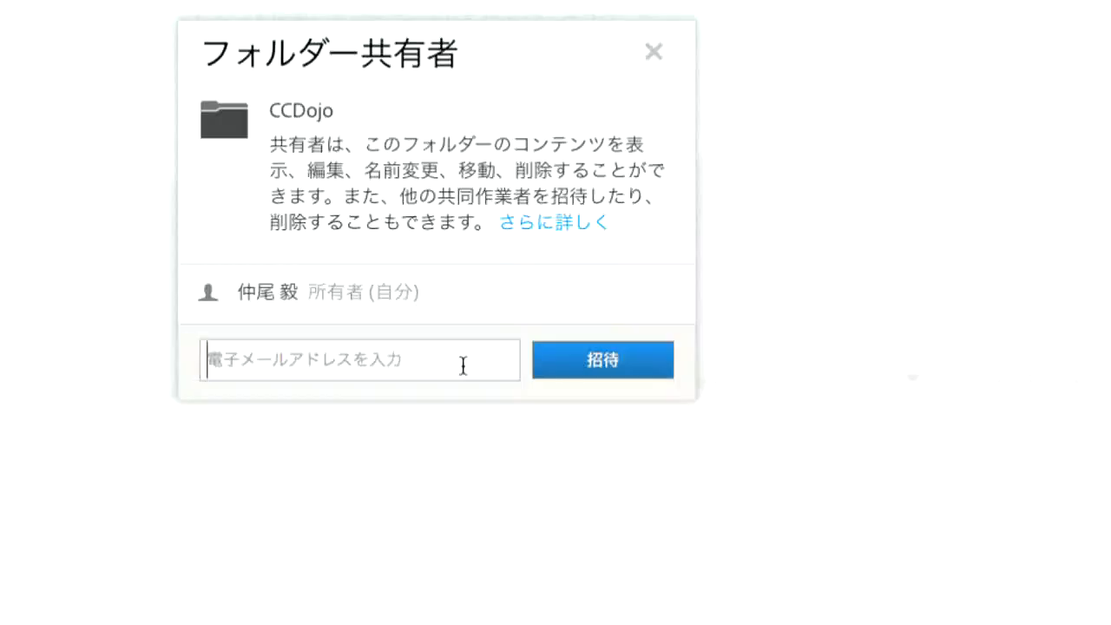
{"action": "left_click", "coordinate": [654, 53]}
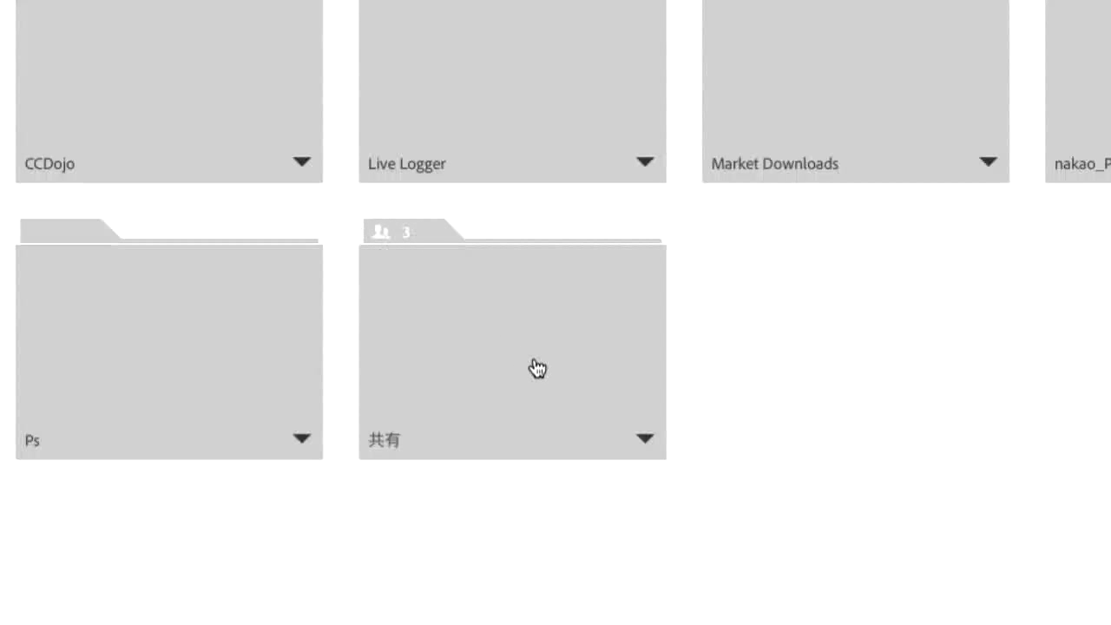
Examine the collaborator list of the 共有 folder and close the dialog without inviting anyone
{"action": "left_click", "coordinate": [645, 440]}
{"action": "left_click", "coordinate": [638, 480]}
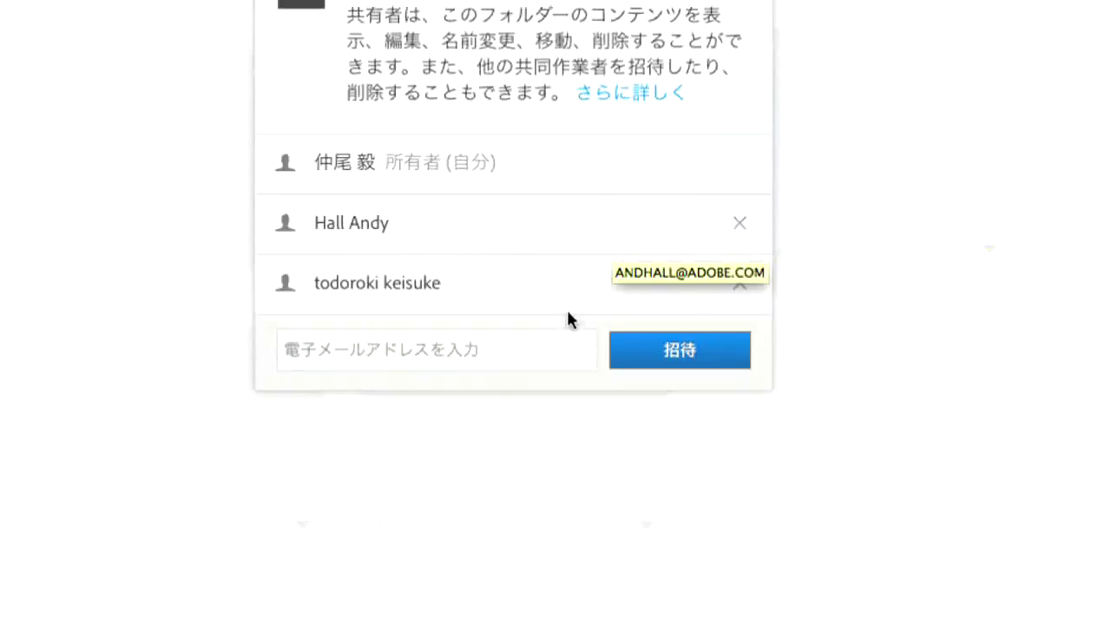
{"action": "left_click", "coordinate": [507, 356]}
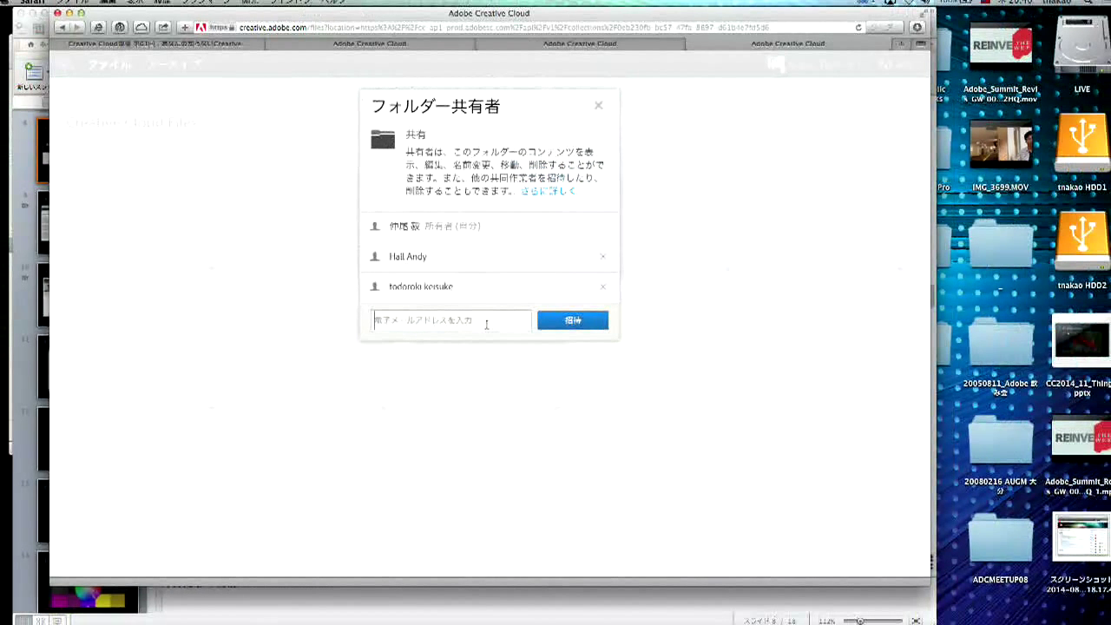
{"action": "left_click", "coordinate": [598, 107]}
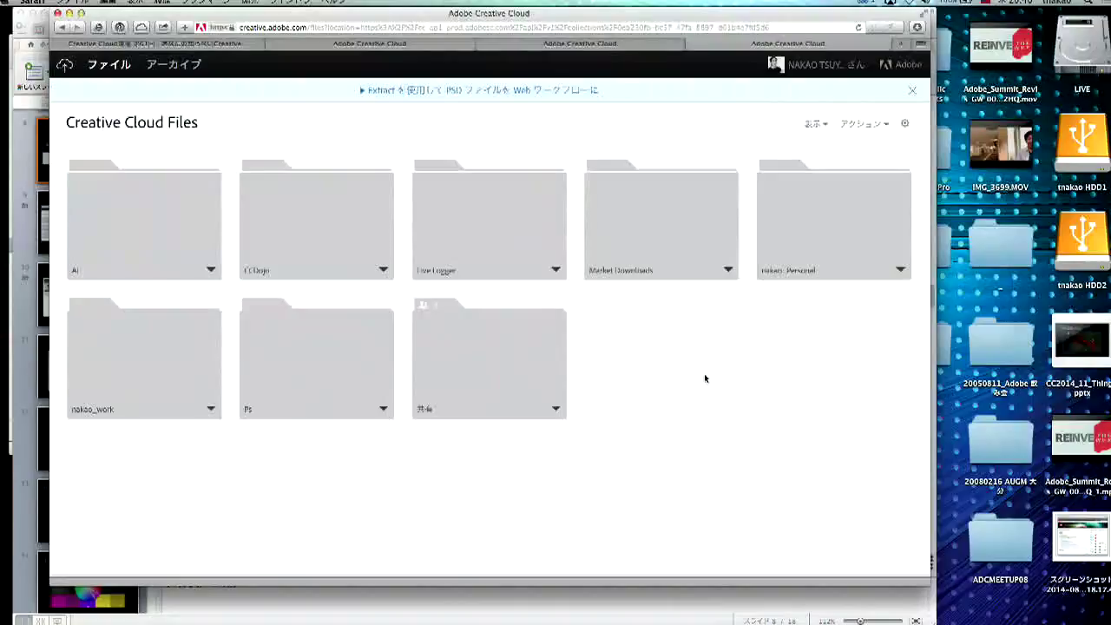
Switch to the slide show and advance to slide topic 6 on Creative Cloud storage comments and history
{"action": "key", "text": "super+Tab"}
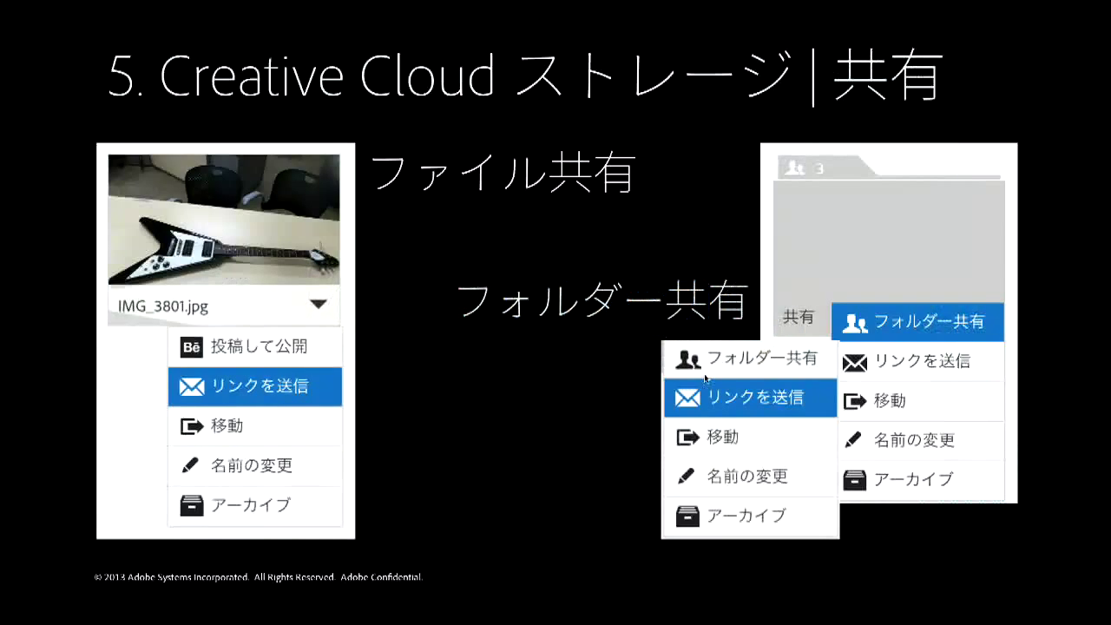
{"action": "key", "text": "Right"}
{"action": "key", "text": "Left"}
{"action": "key", "text": "Right"}
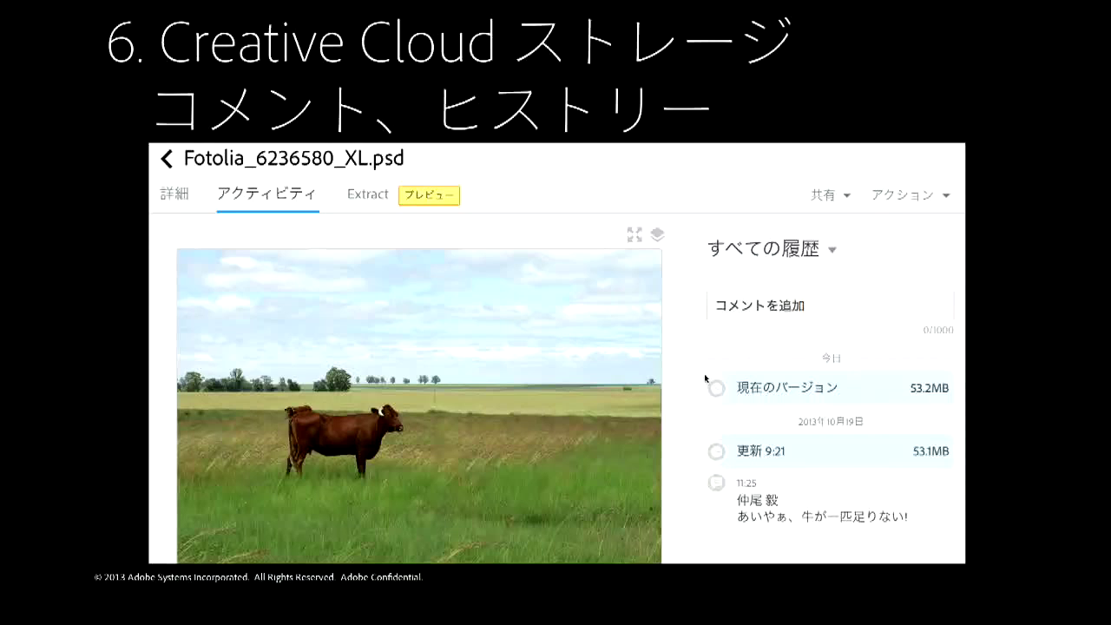
Return to the browser and open Fotolia_6236580_XL.psd from the Ps folder in Creative Cloud Files
{"action": "key", "text": "super+Tab"}
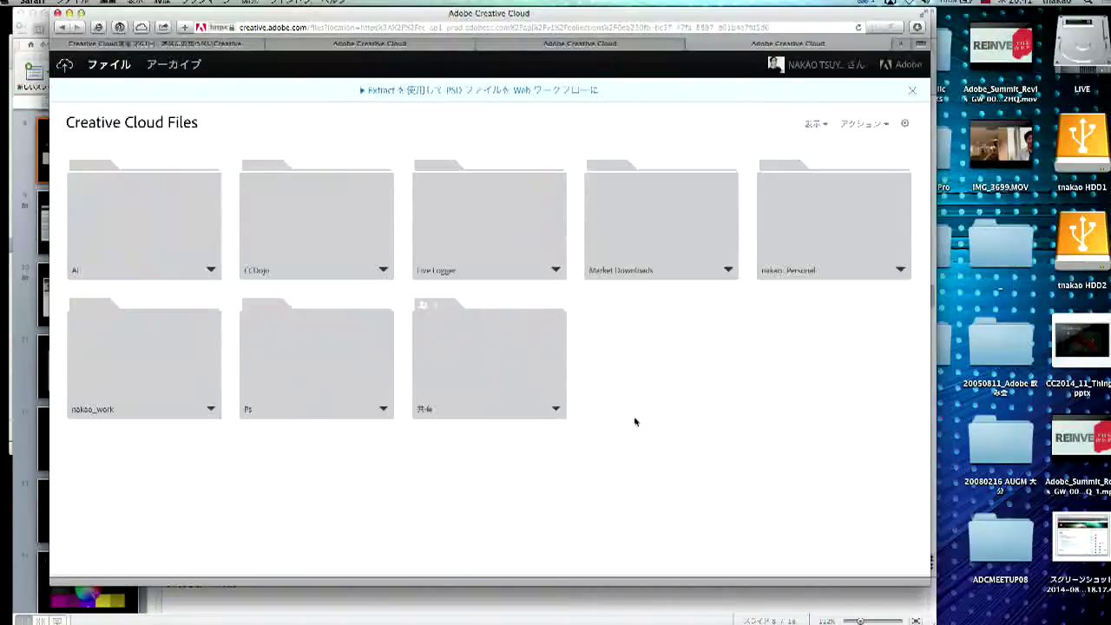
{"action": "left_click", "coordinate": [342, 379]}
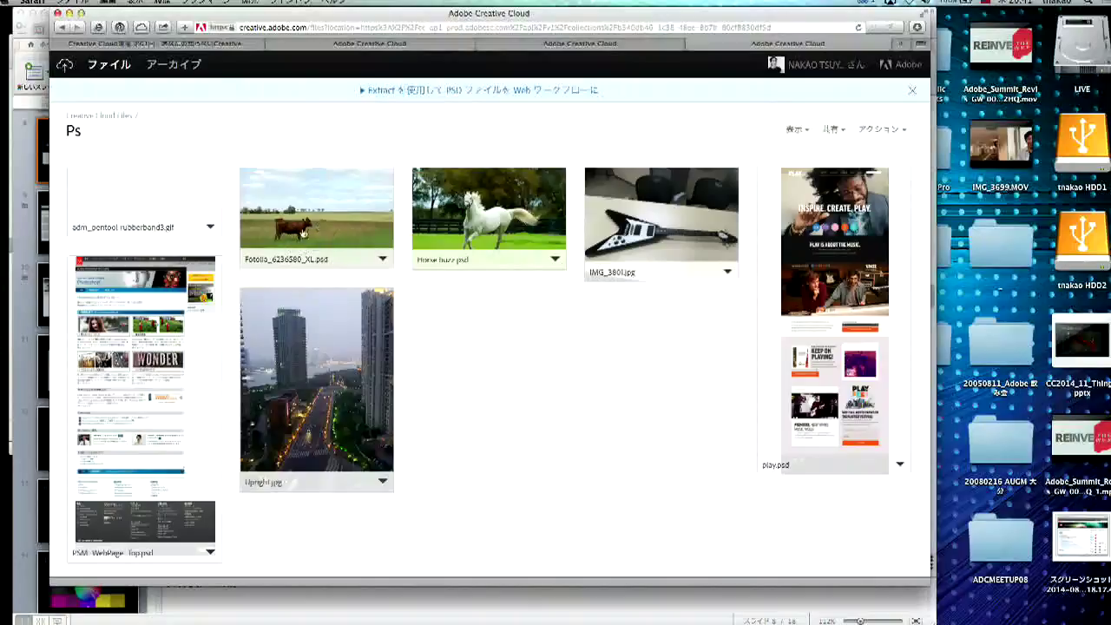
{"action": "left_click", "coordinate": [314, 236]}
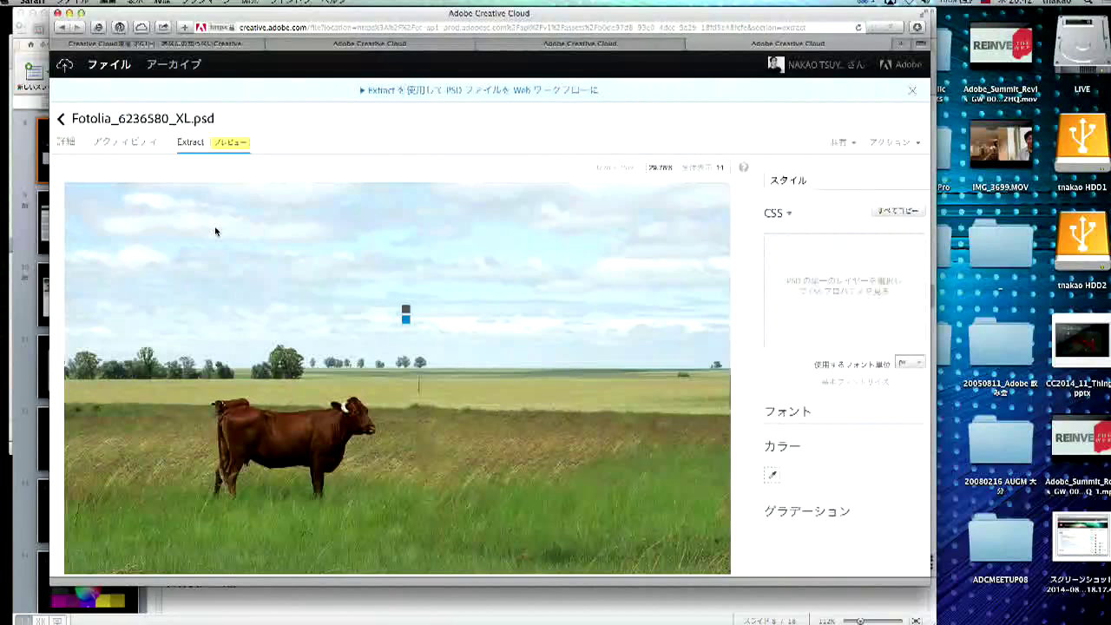
Show the 詳細 information of Fotolia_6236580_XL.psd and examine its layer list
{"action": "left_click", "coordinate": [67, 143]}
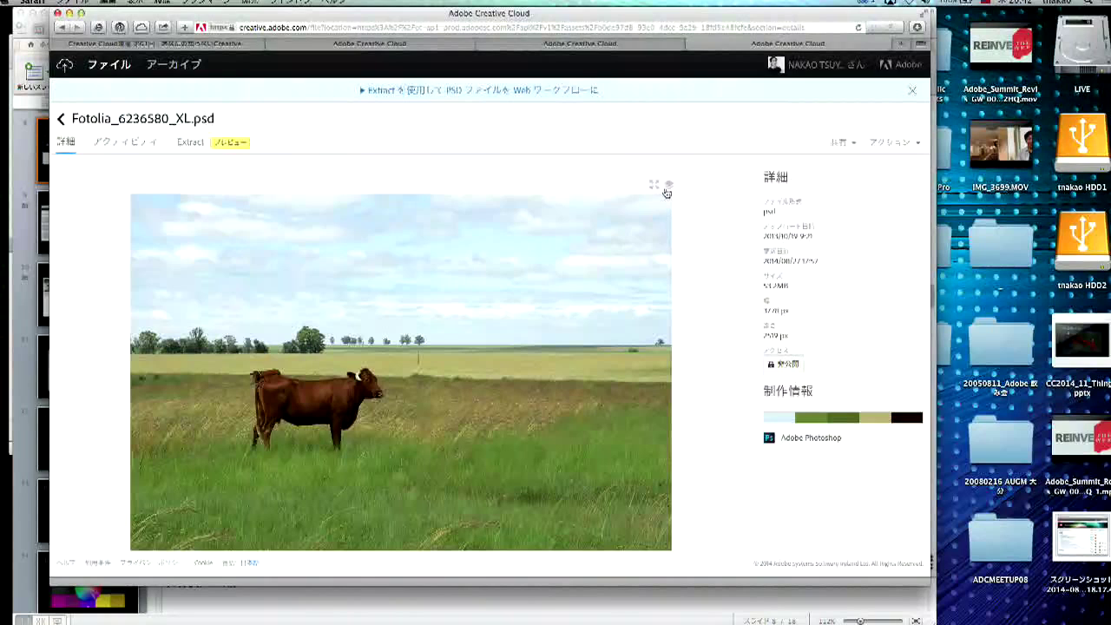
{"action": "left_click", "coordinate": [667, 188]}
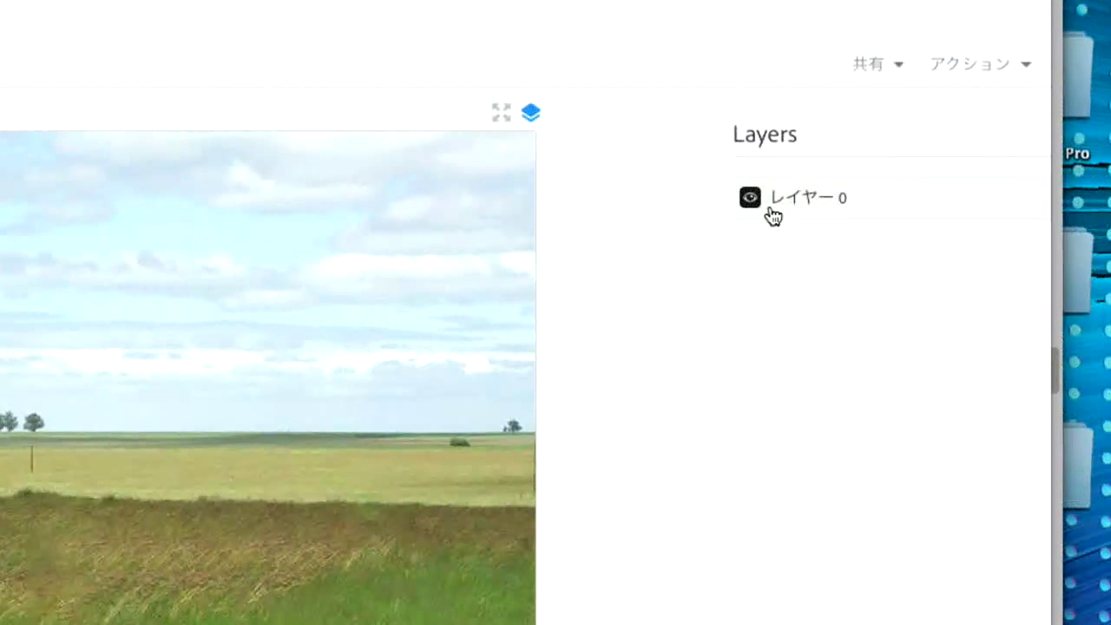
{"action": "mouse_move", "coordinate": [784, 213]}
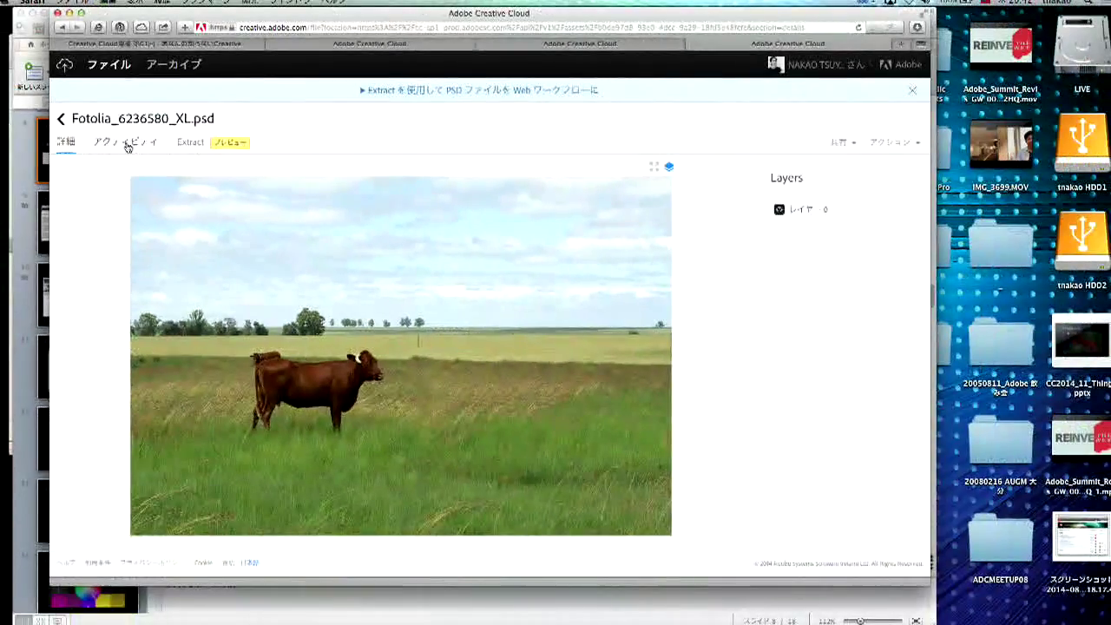
Show the アクティビティ history of Fotolia_6236580_XL.psd and preview the 更新 9:21 version from 2013年10月19日
{"action": "left_click", "coordinate": [127, 143]}
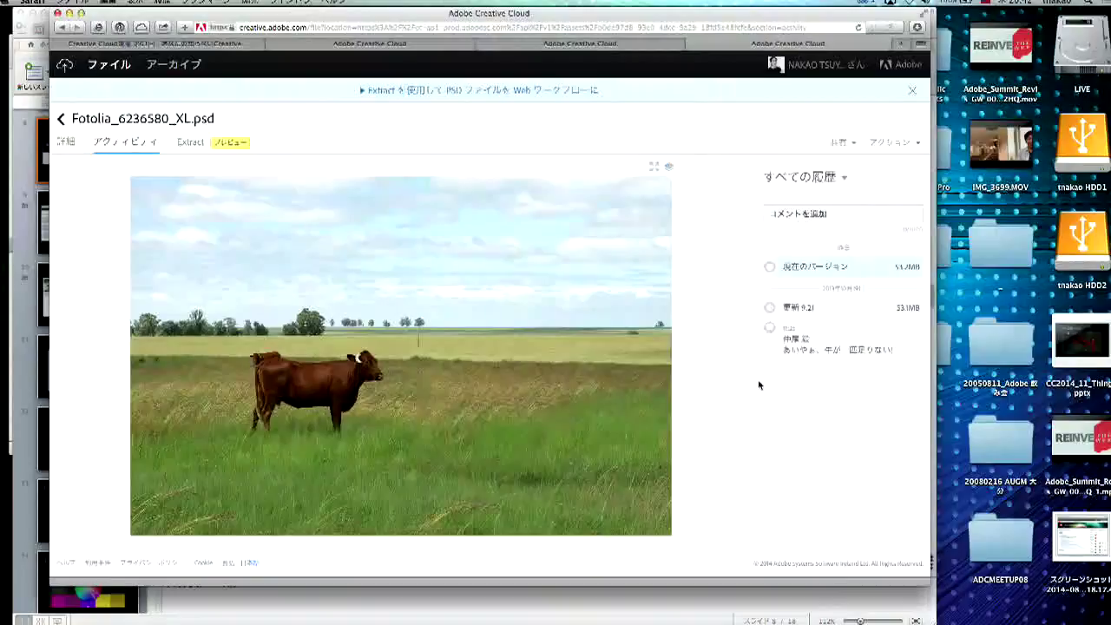
{"action": "mouse_move", "coordinate": [839, 330]}
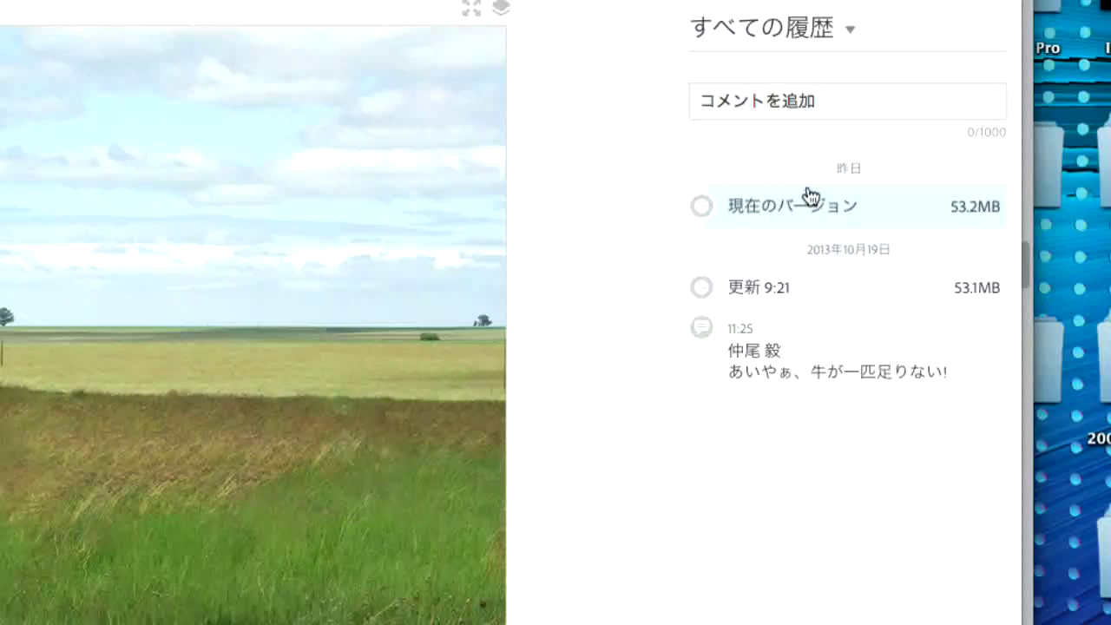
{"action": "mouse_move", "coordinate": [837, 345]}
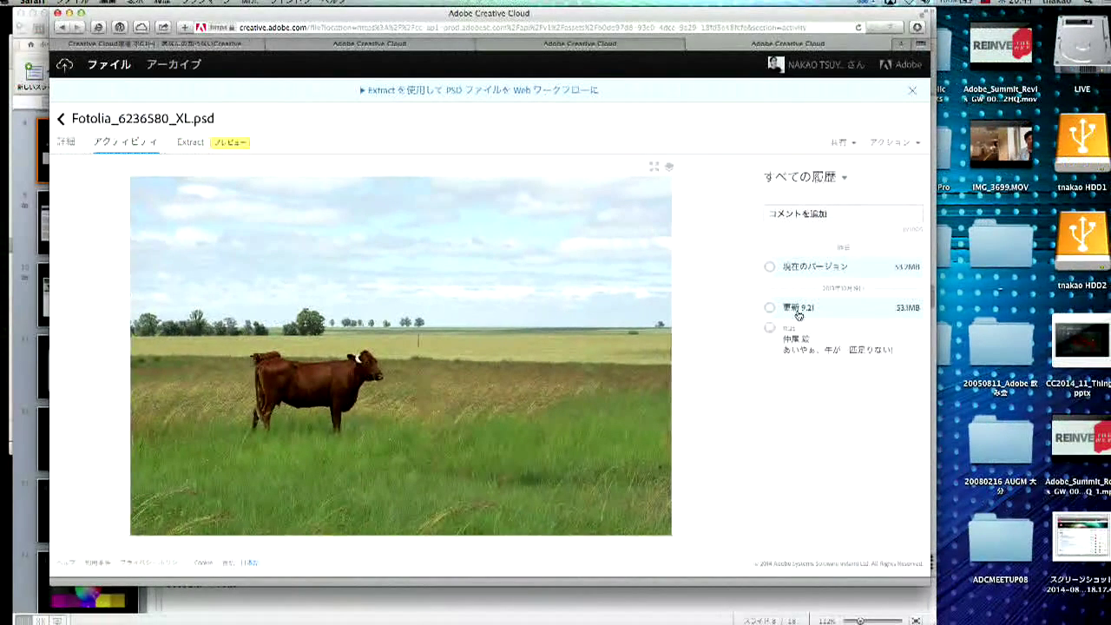
{"action": "left_click", "coordinate": [716, 250]}
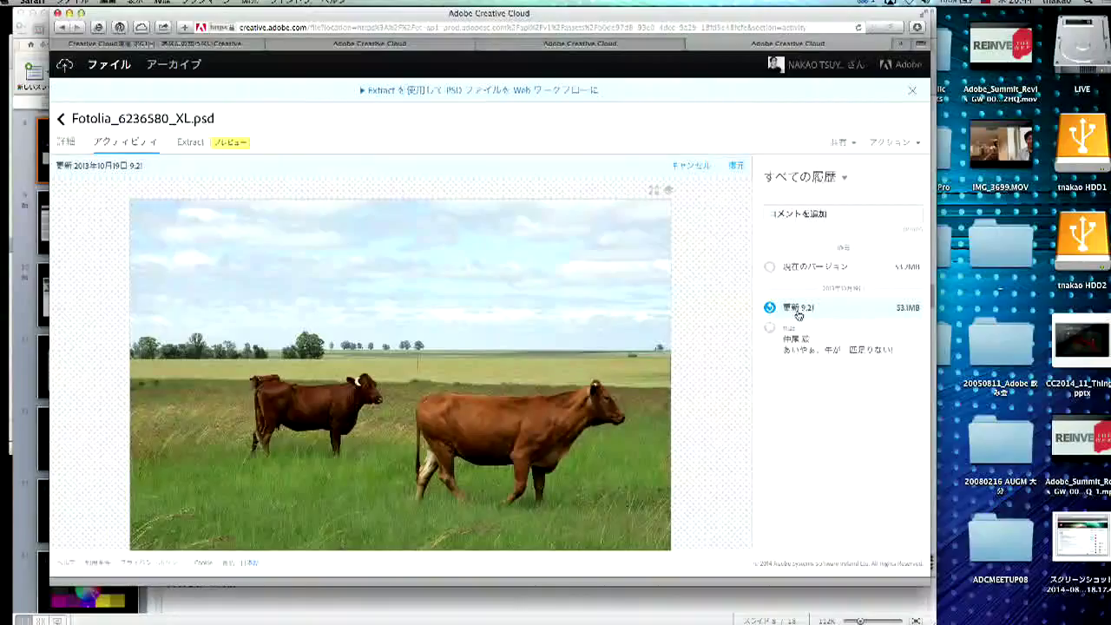
Show the current version of Fotolia_6236580_XL.psd and view its comment entry form without adding a comment
{"action": "left_click", "coordinate": [809, 271]}
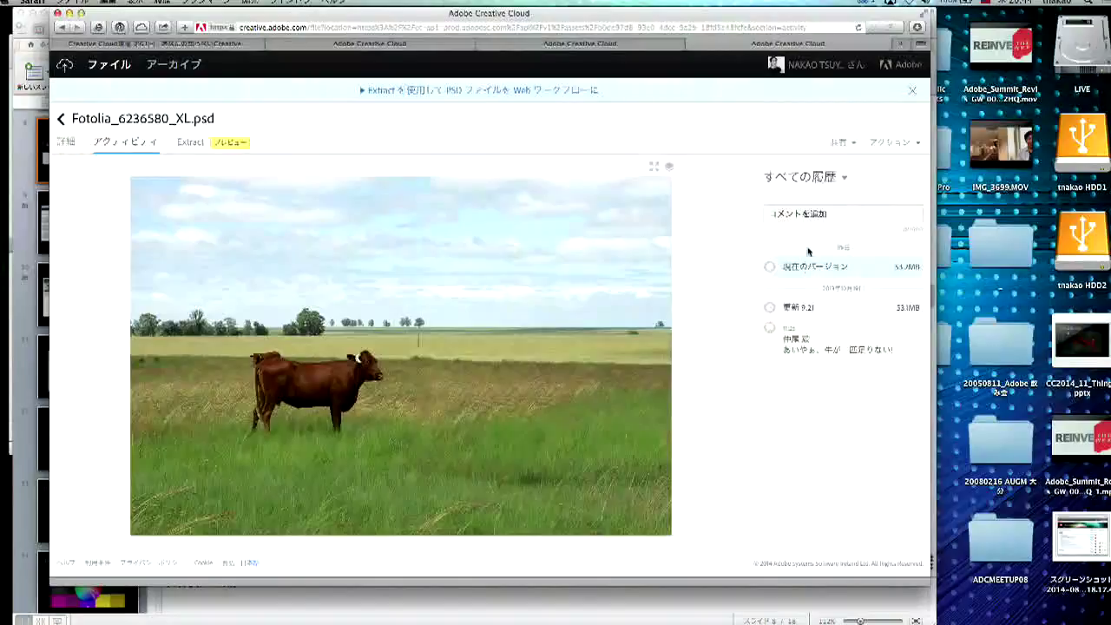
{"action": "left_click", "coordinate": [804, 217]}
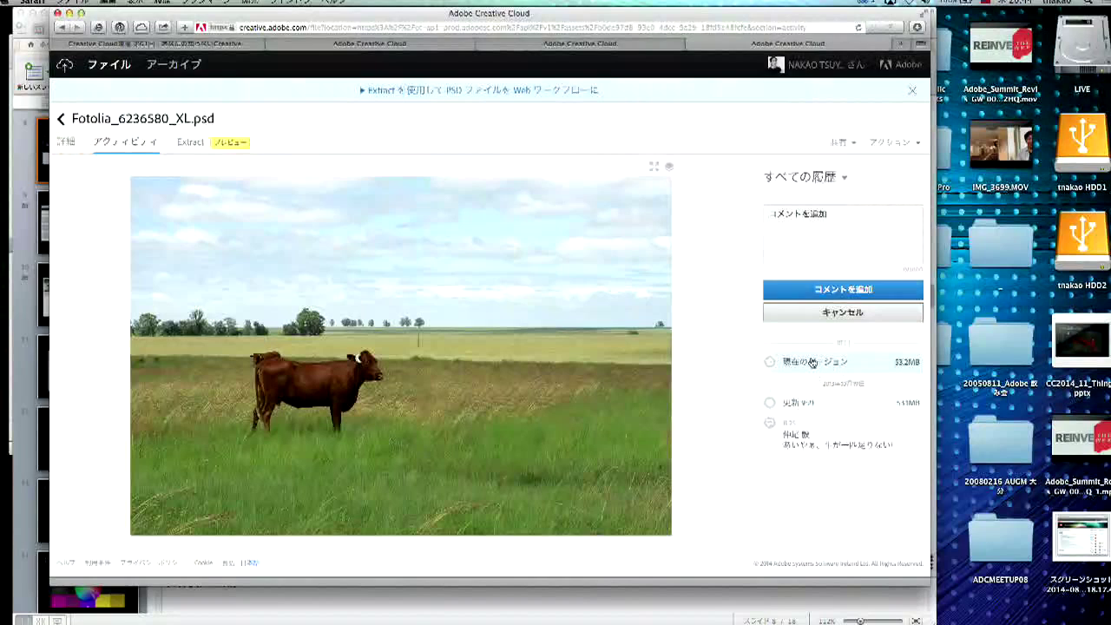
{"action": "left_click", "coordinate": [838, 312]}
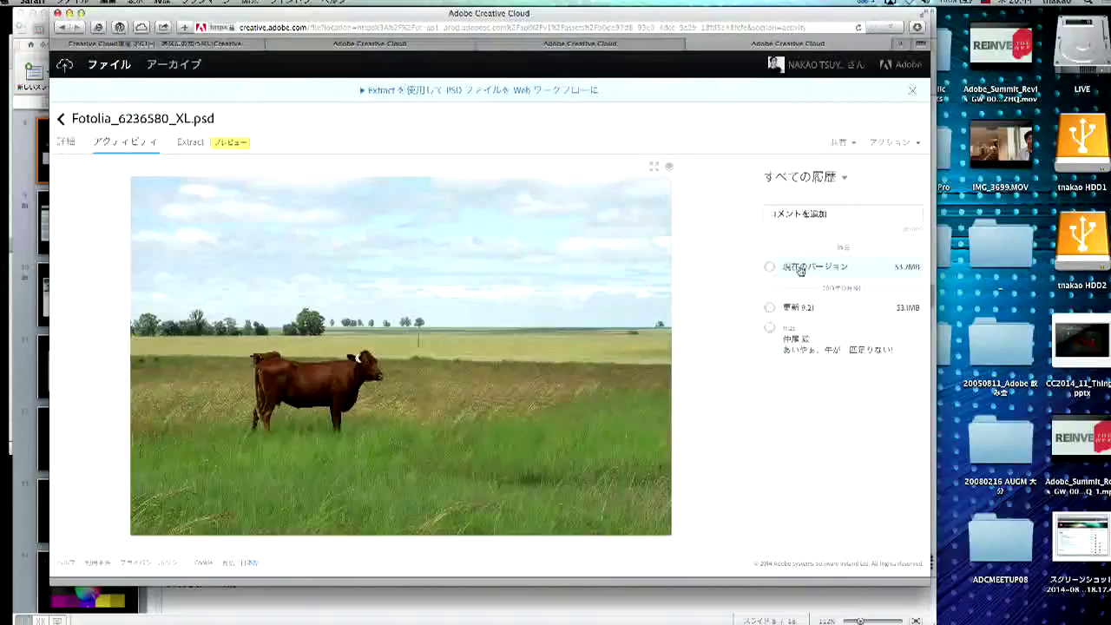
Restore Fotolia_6236580_XL.psd to the 2013年10月19日 9:21 version and preview the 更新 17:57 and 更新 9:21 history entries
{"action": "left_click", "coordinate": [799, 309]}
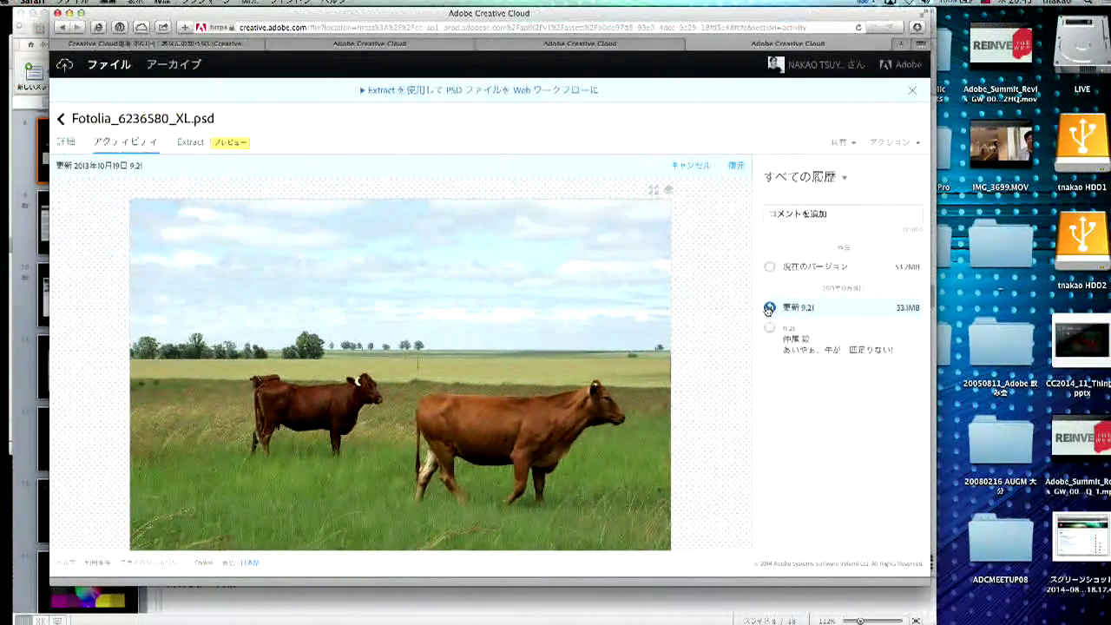
{"action": "left_click", "coordinate": [762, 296]}
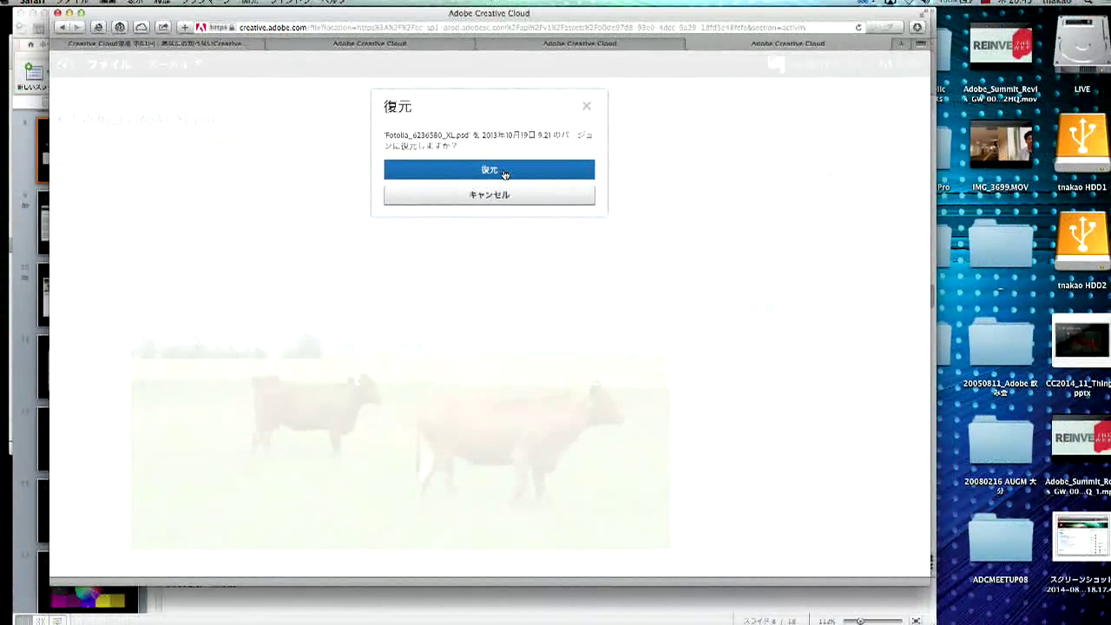
{"action": "left_click", "coordinate": [508, 182]}
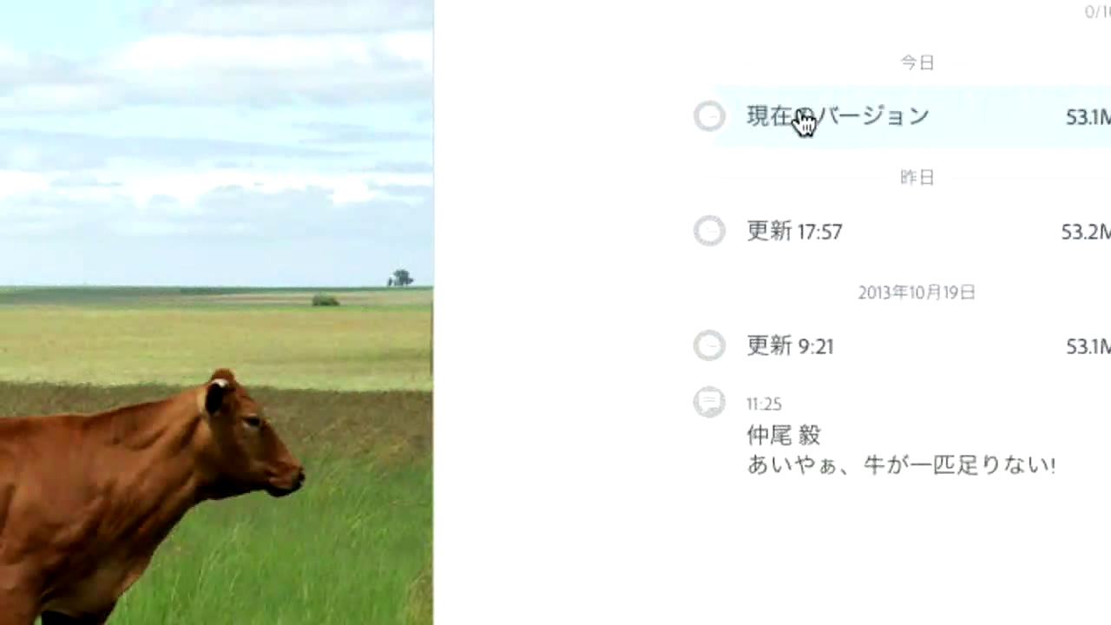
{"action": "left_click", "coordinate": [792, 239]}
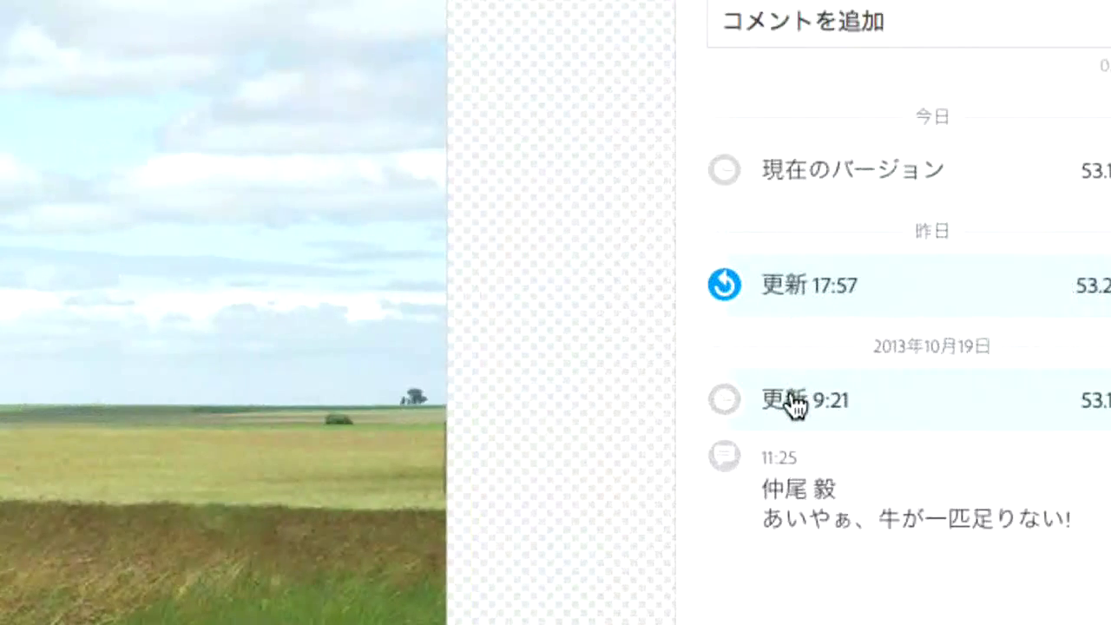
{"action": "left_click", "coordinate": [795, 404]}
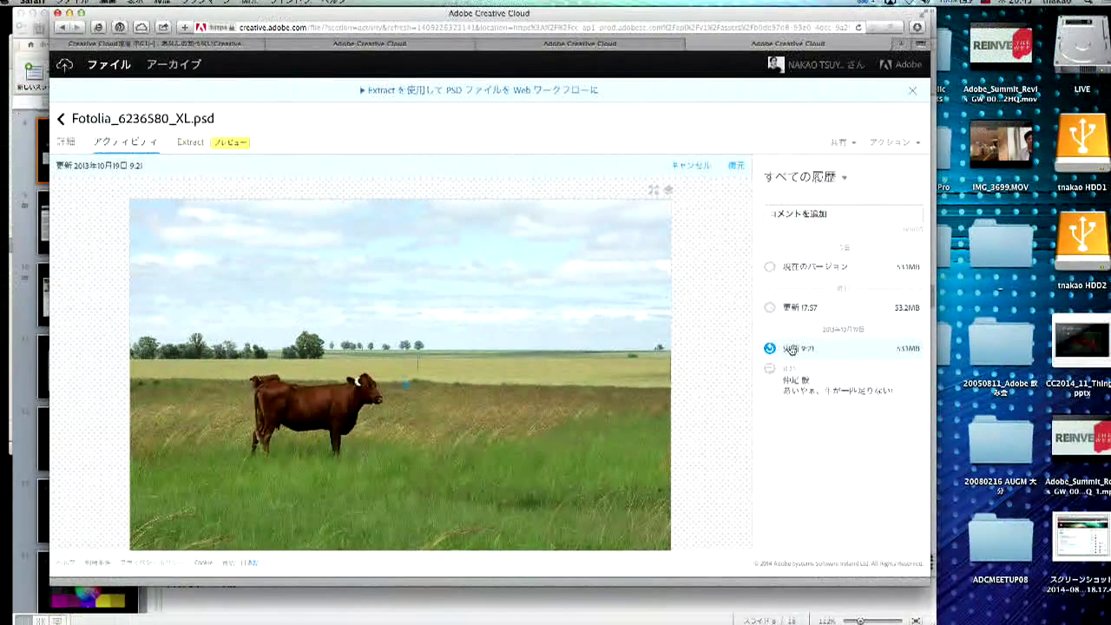
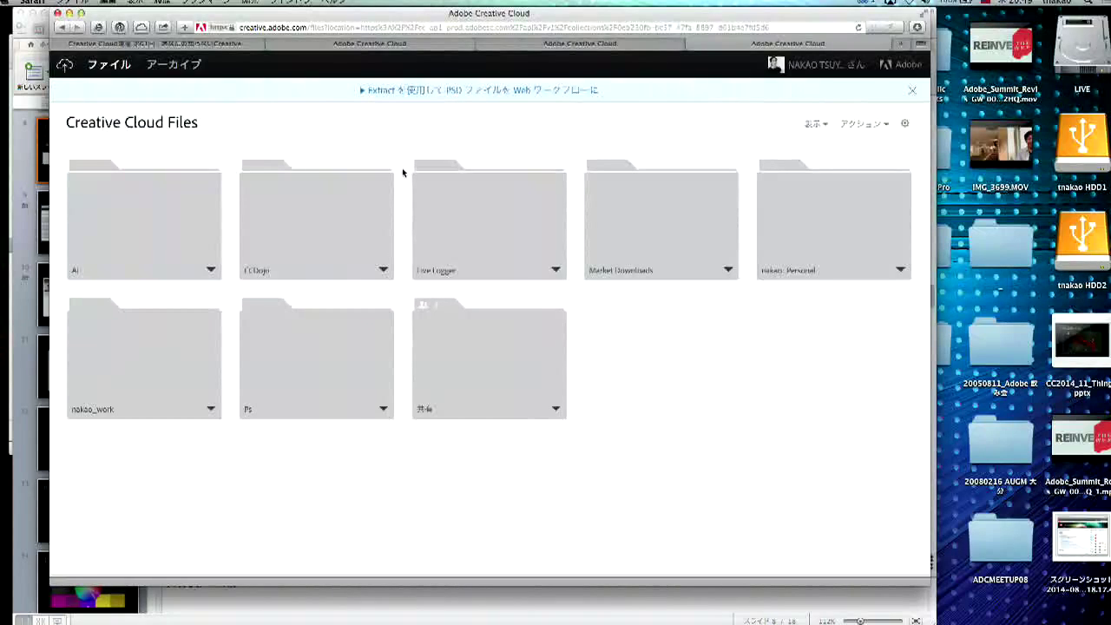
Move the CCDojo folder from Creative Cloud Files to the archive
{"action": "left_click_drag", "start_coordinate": [290, 18], "coordinate": [287, 54]}
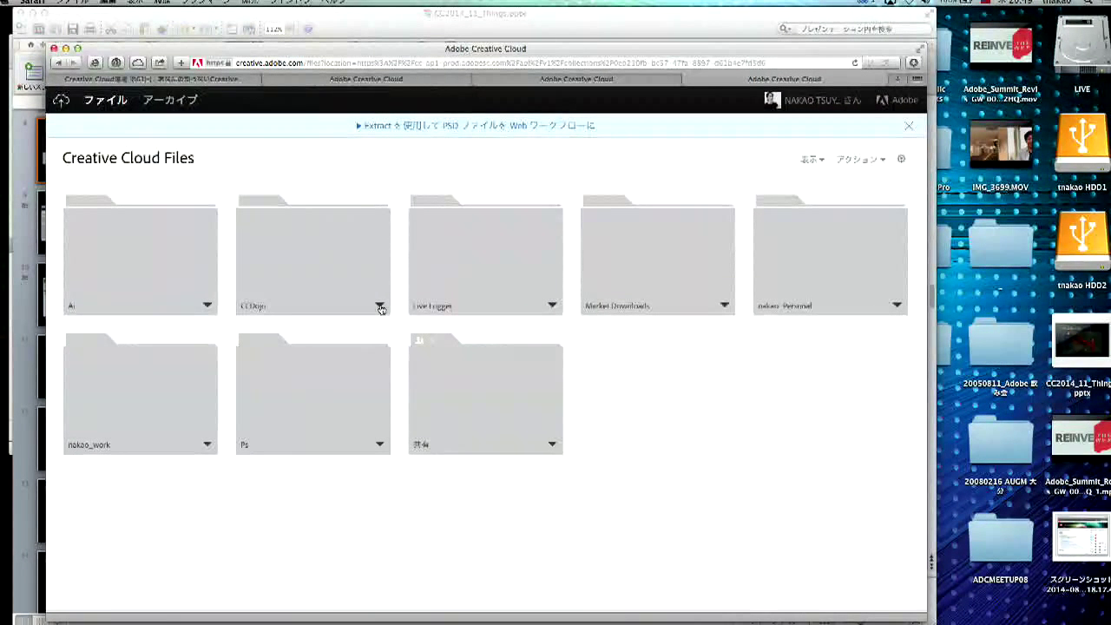
{"action": "left_click", "coordinate": [379, 306]}
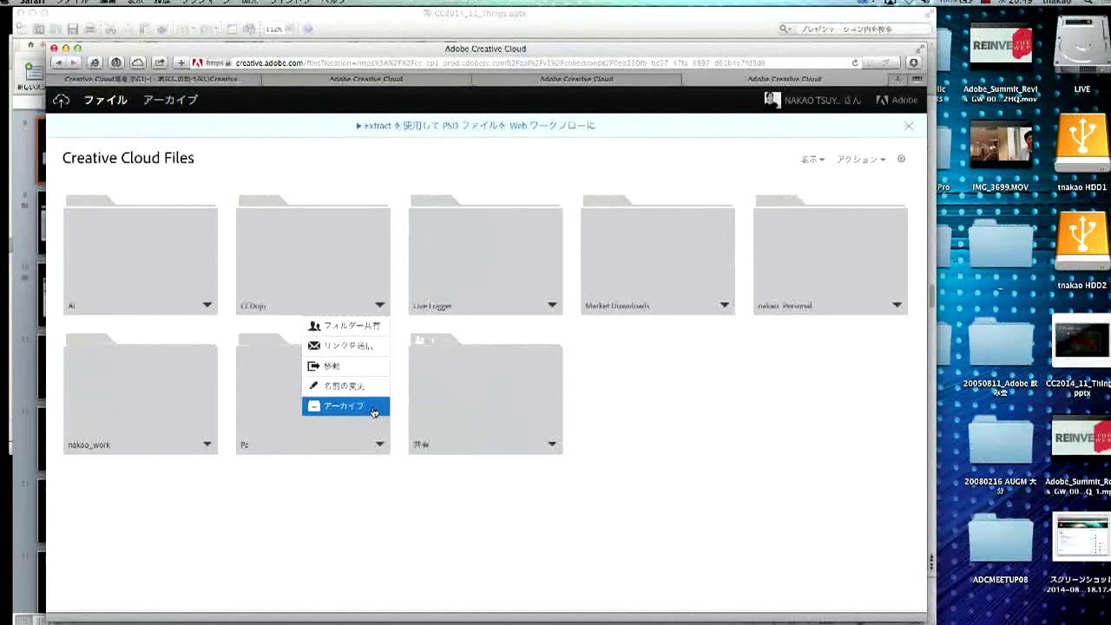
{"action": "left_click", "coordinate": [374, 412]}
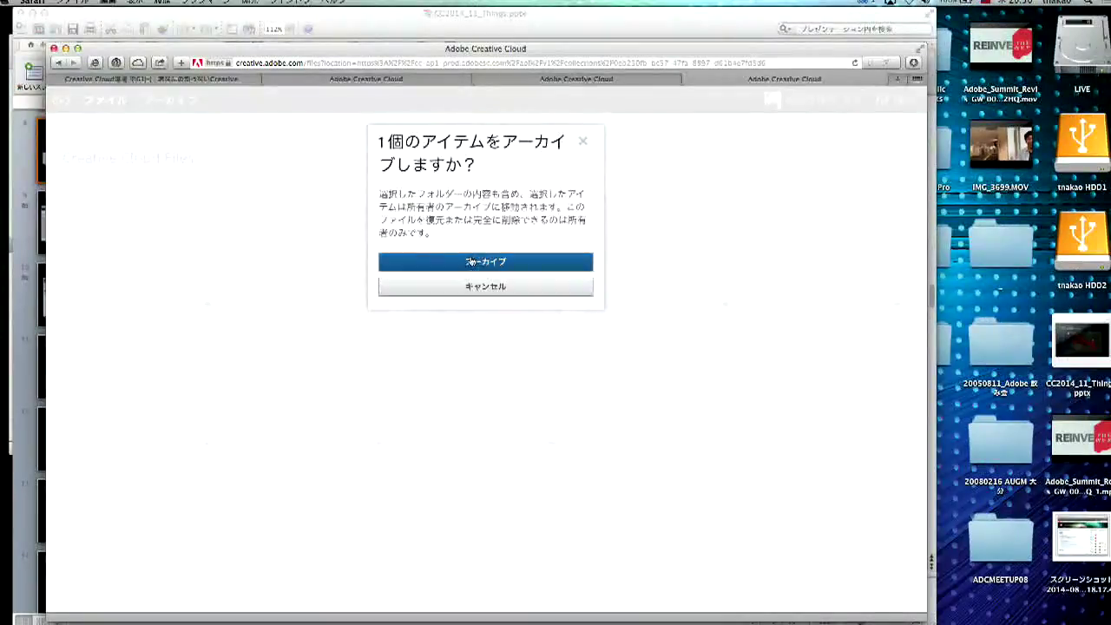
{"action": "left_click", "coordinate": [470, 260]}
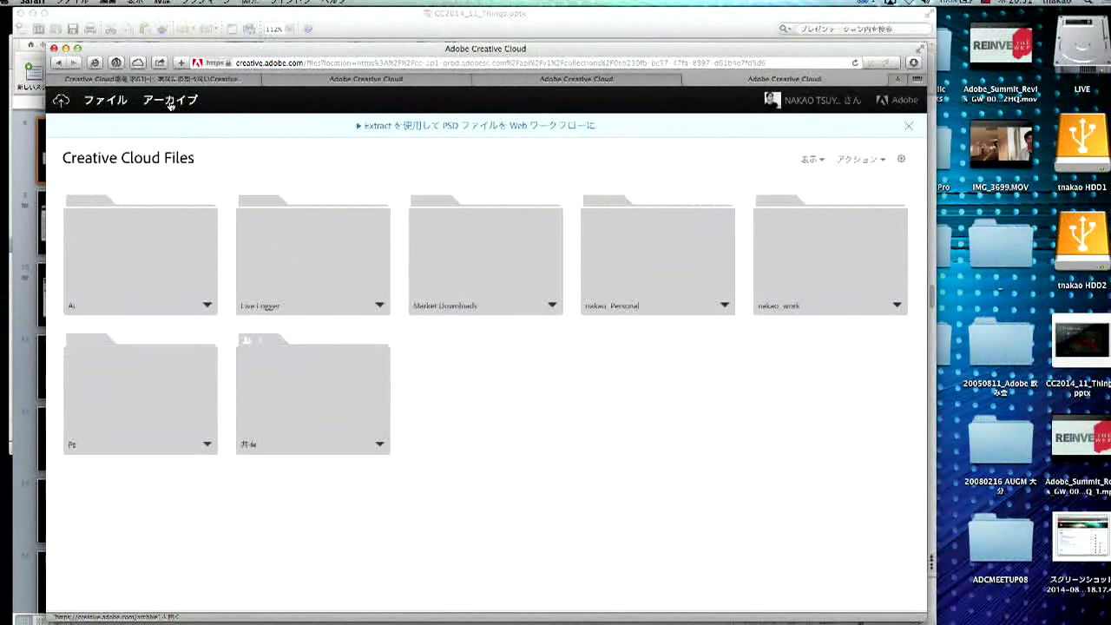
Permanently delete the CCDojo folder from the アーカイブ list and return to Creative Cloud Files
{"action": "left_click", "coordinate": [178, 61]}
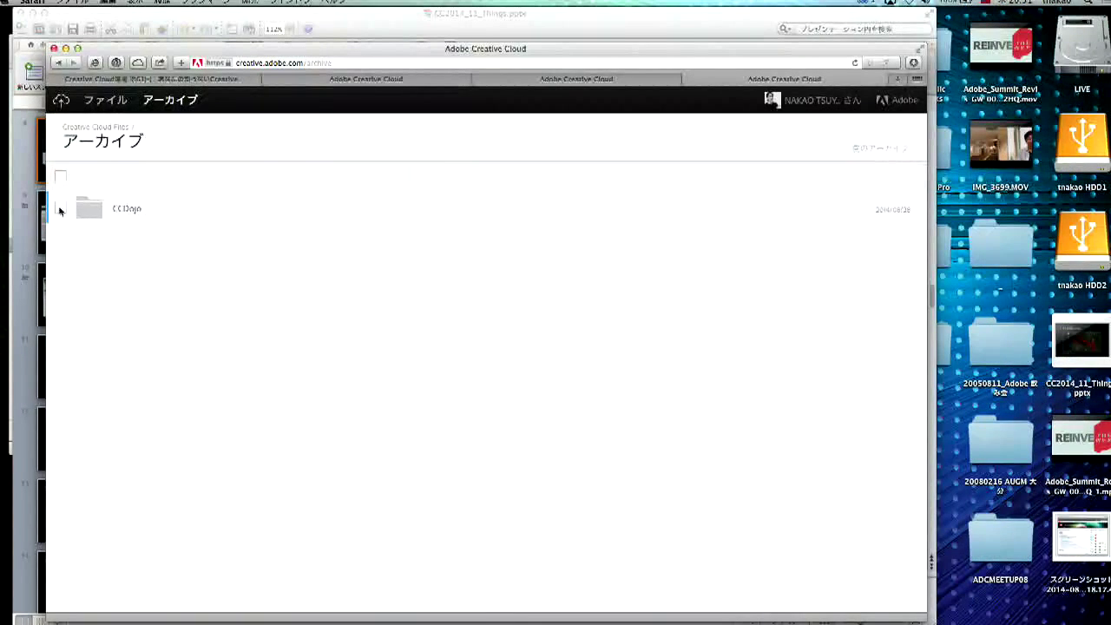
{"action": "left_click", "coordinate": [59, 209]}
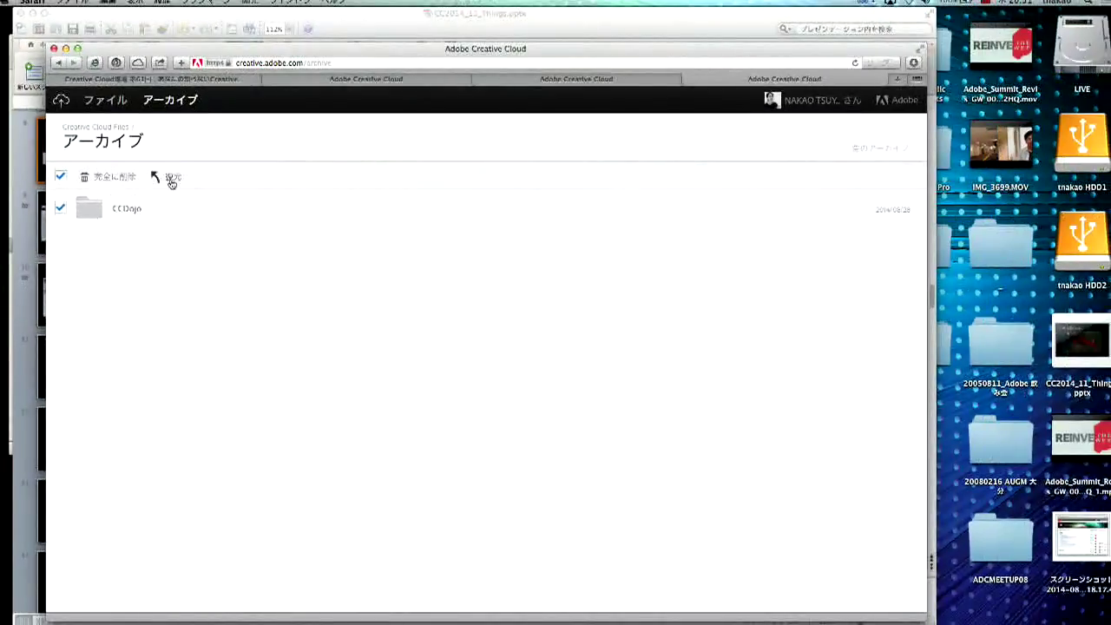
{"action": "left_click", "coordinate": [115, 178]}
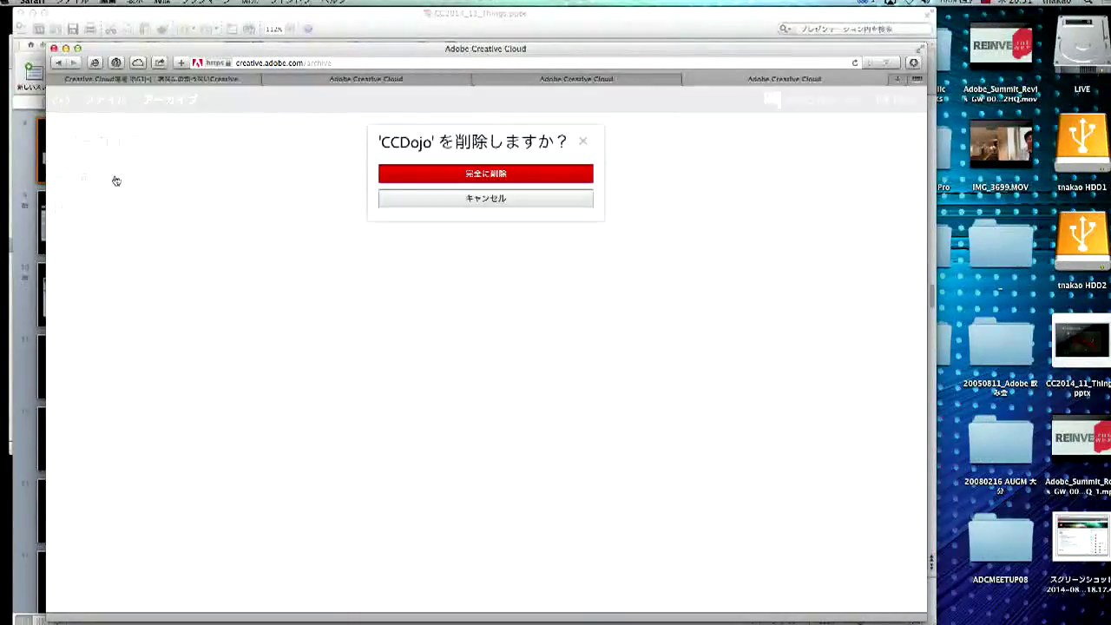
{"action": "left_click", "coordinate": [417, 174]}
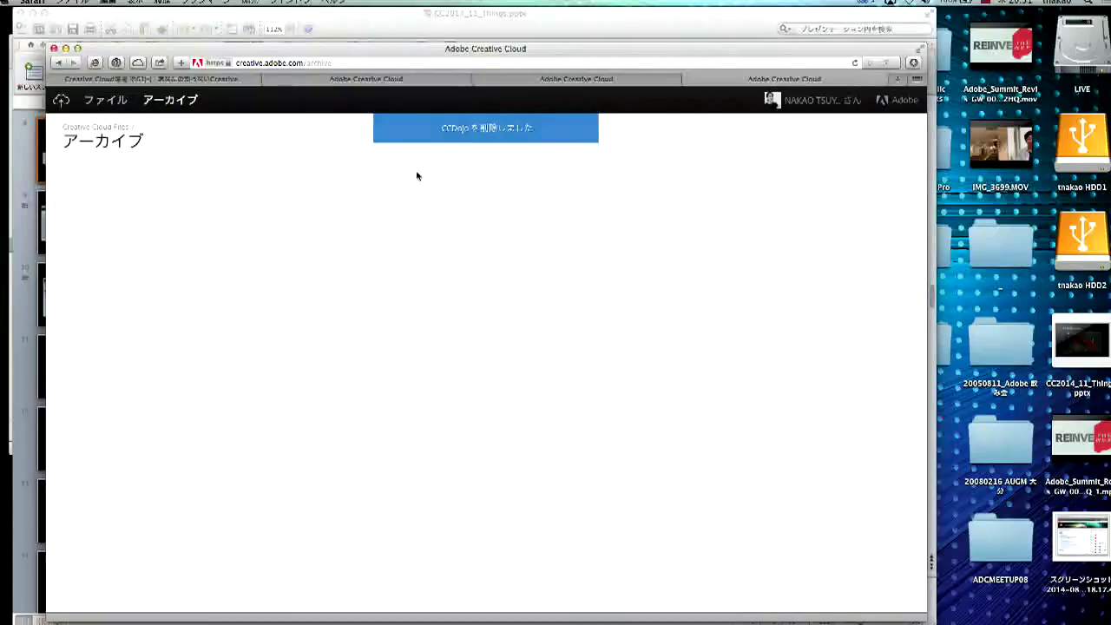
{"action": "left_click", "coordinate": [116, 103]}
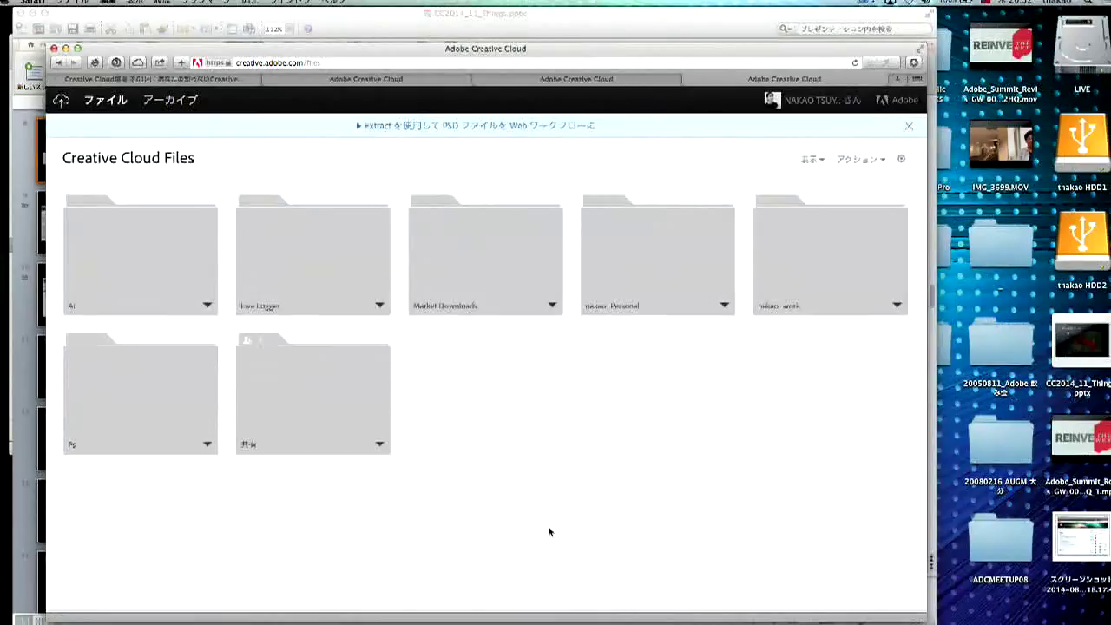
Switch to the PowerPoint slide show, advance to slide topic 7 on Typekit, and exit the show
{"action": "key", "text": "super+Tab"}
{"action": "key", "text": "super+Tab"}
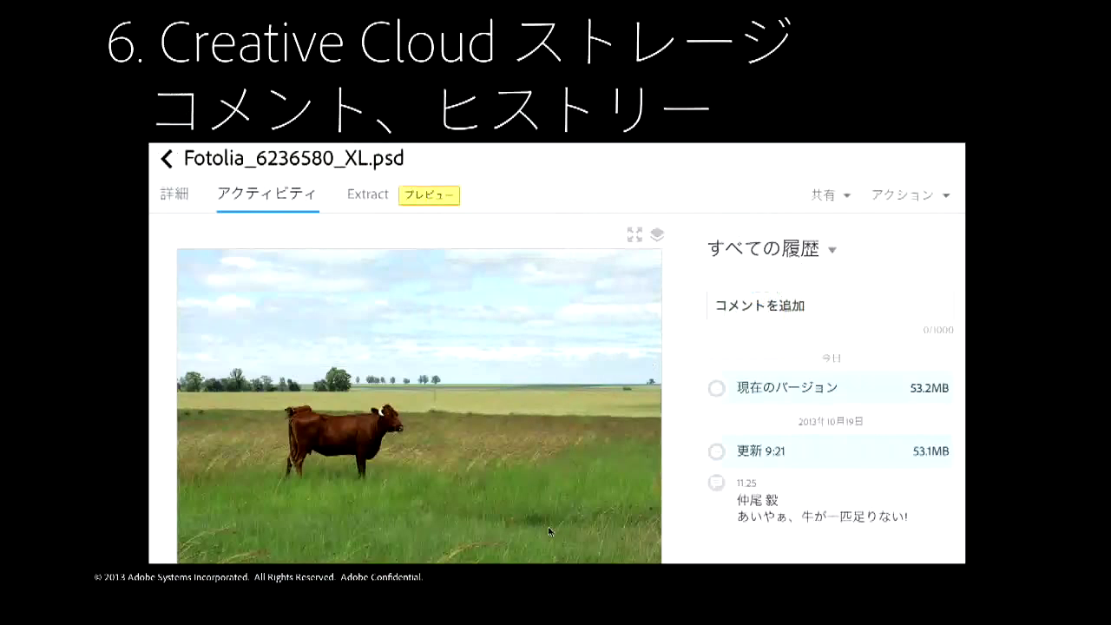
{"action": "key", "text": "Right"}
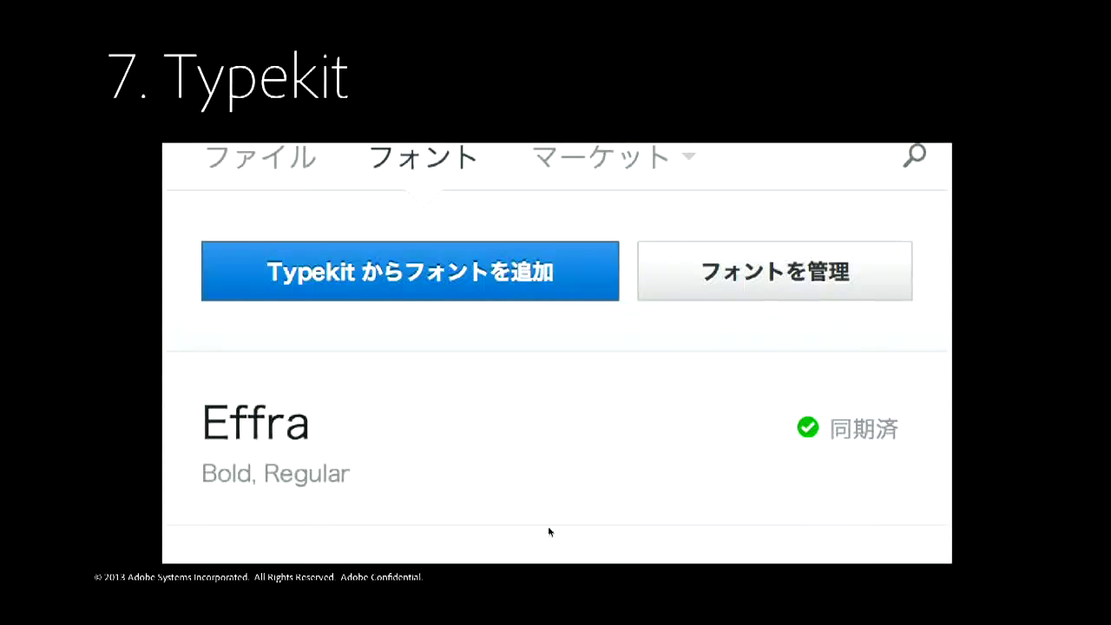
{"action": "key", "text": "Escape"}
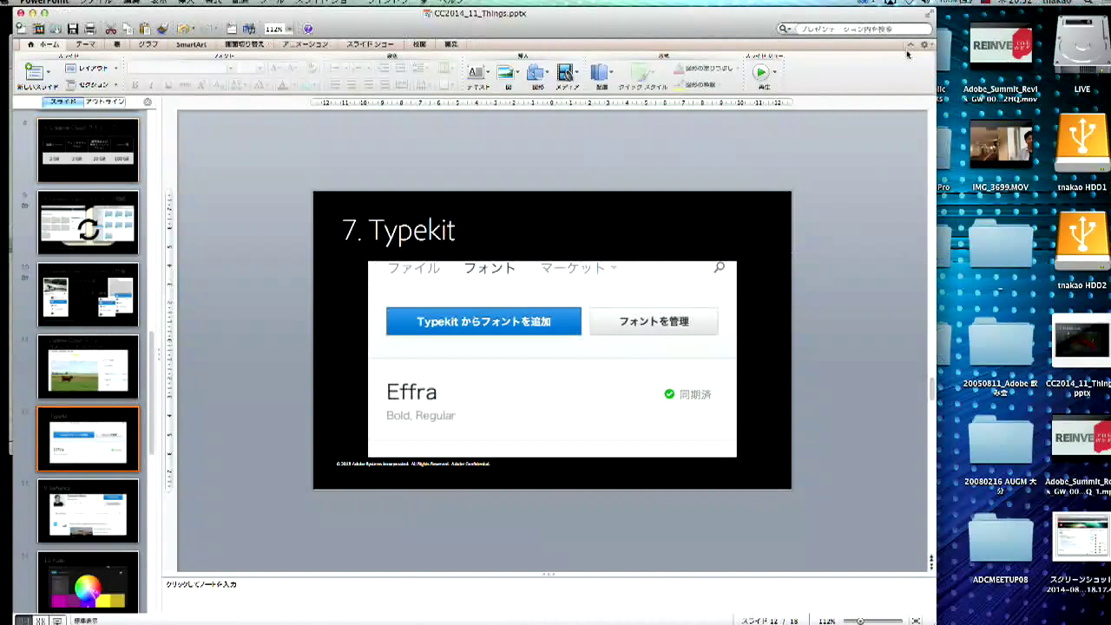
Show the synced fonts in the Creative Cloud desktop app, open the Typekit website from there, and reposition and enlarge the browser window
{"action": "left_click", "coordinate": [865, 4]}
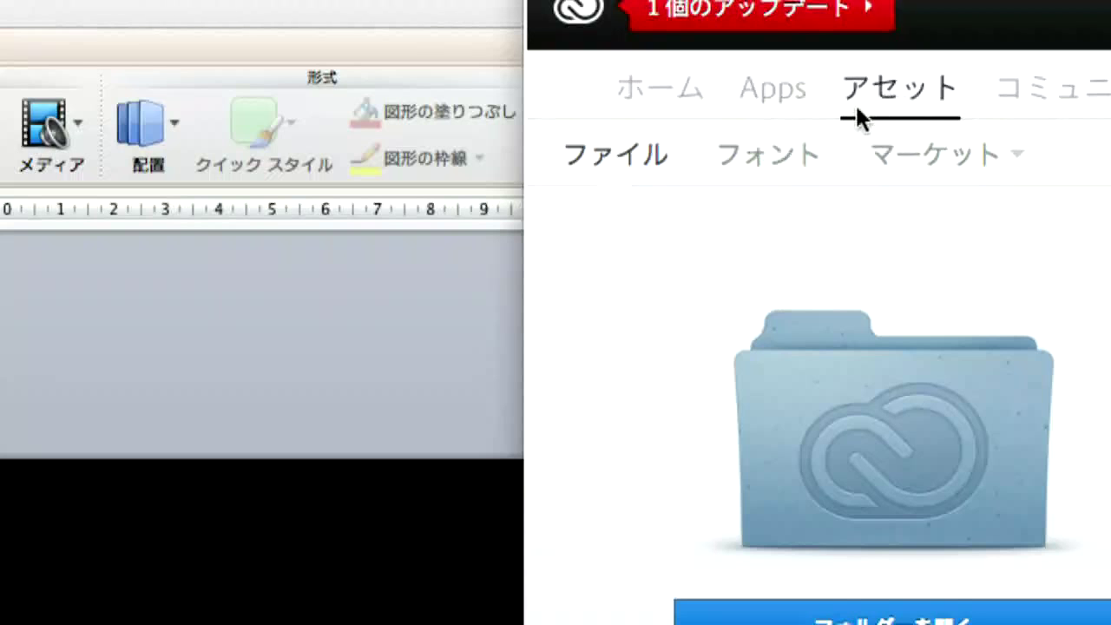
{"action": "left_click", "coordinate": [768, 168]}
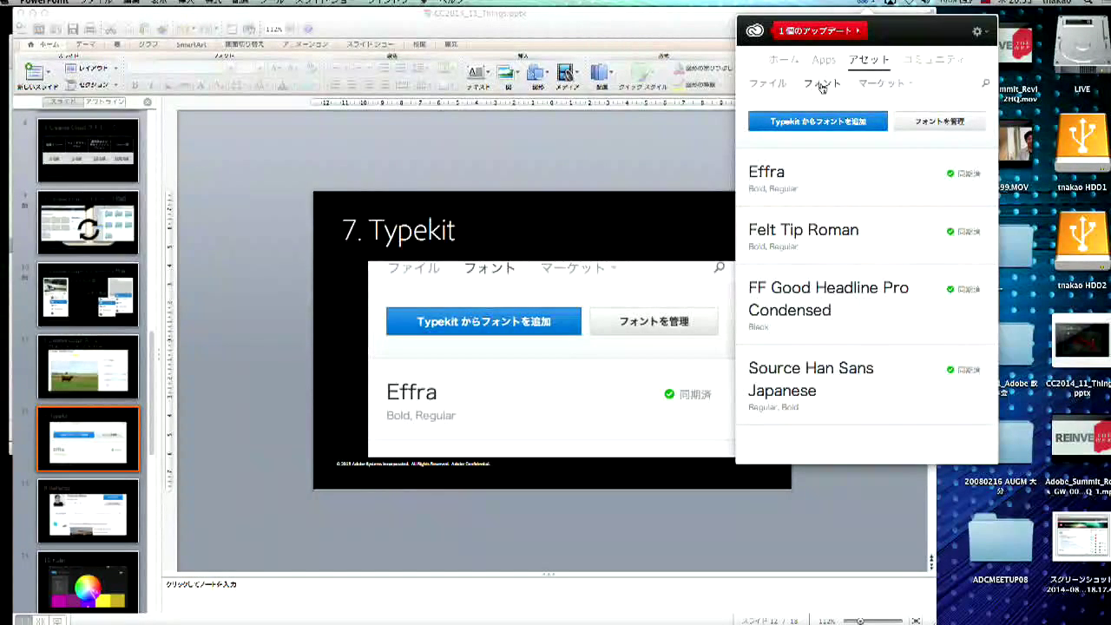
{"action": "left_click", "coordinate": [862, 121]}
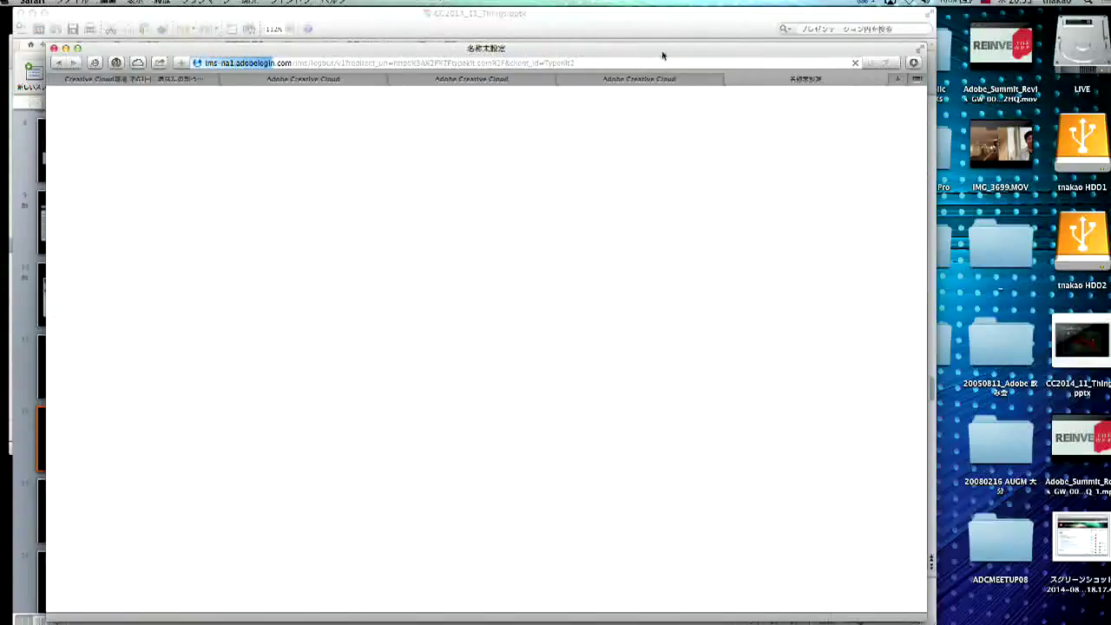
{"action": "left_click_drag", "start_coordinate": [662, 55], "coordinate": [664, 20]}
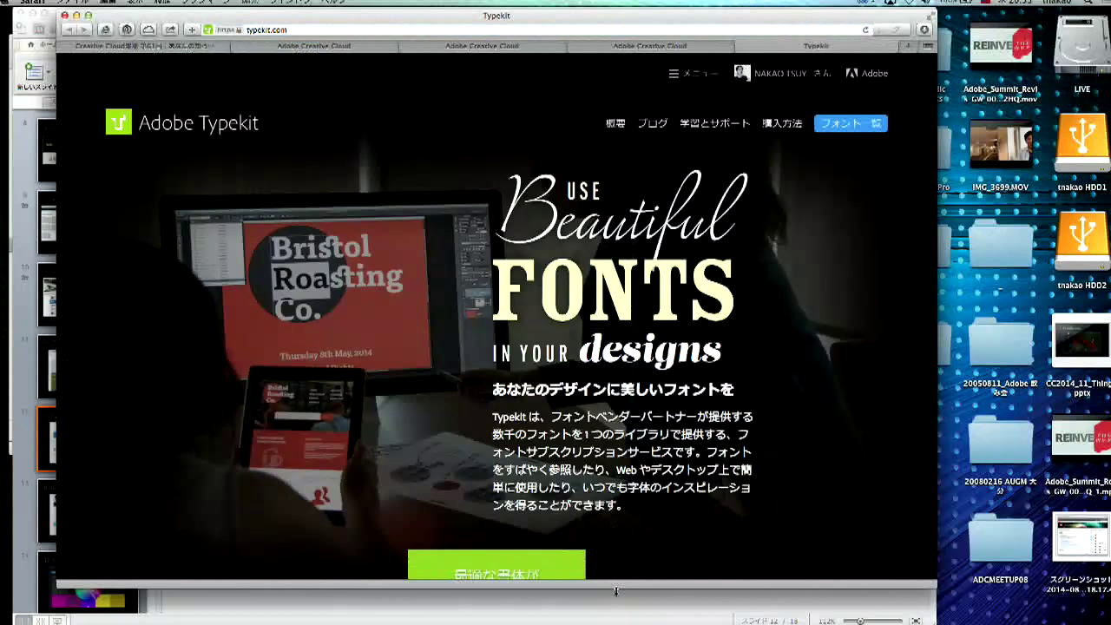
{"action": "left_click_drag", "start_coordinate": [615, 589], "coordinate": [616, 619]}
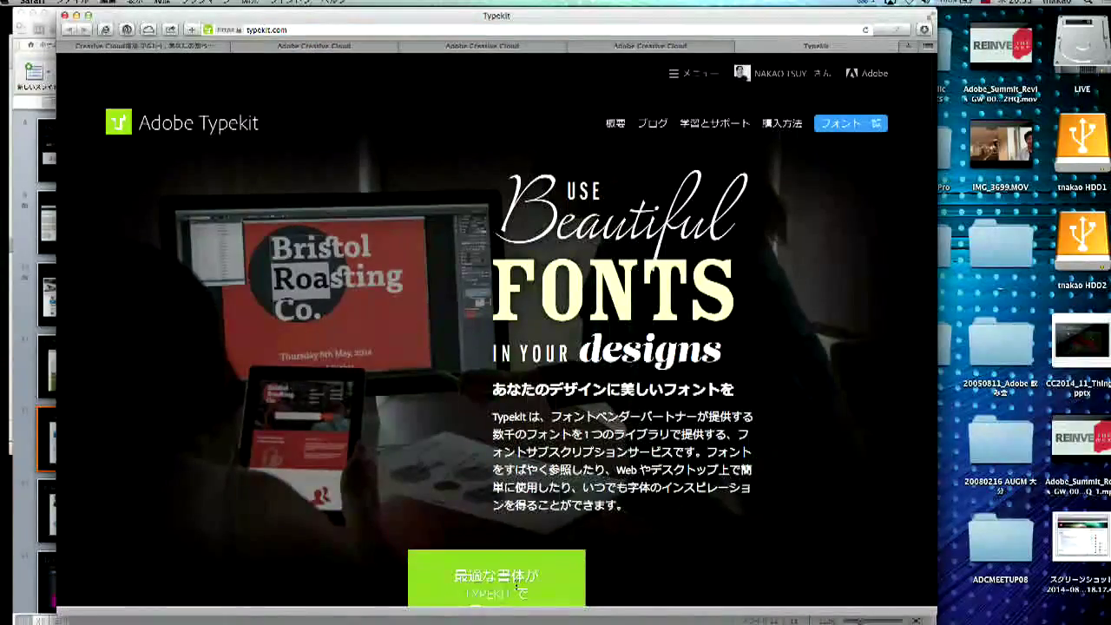
Look through the Typekit home page and open the full font library
{"action": "scroll", "coordinate": [496, 326], "scroll_direction": "down", "scroll_amount": 8}
{"action": "scroll", "coordinate": [608, 442], "scroll_direction": "up", "scroll_amount": 10}
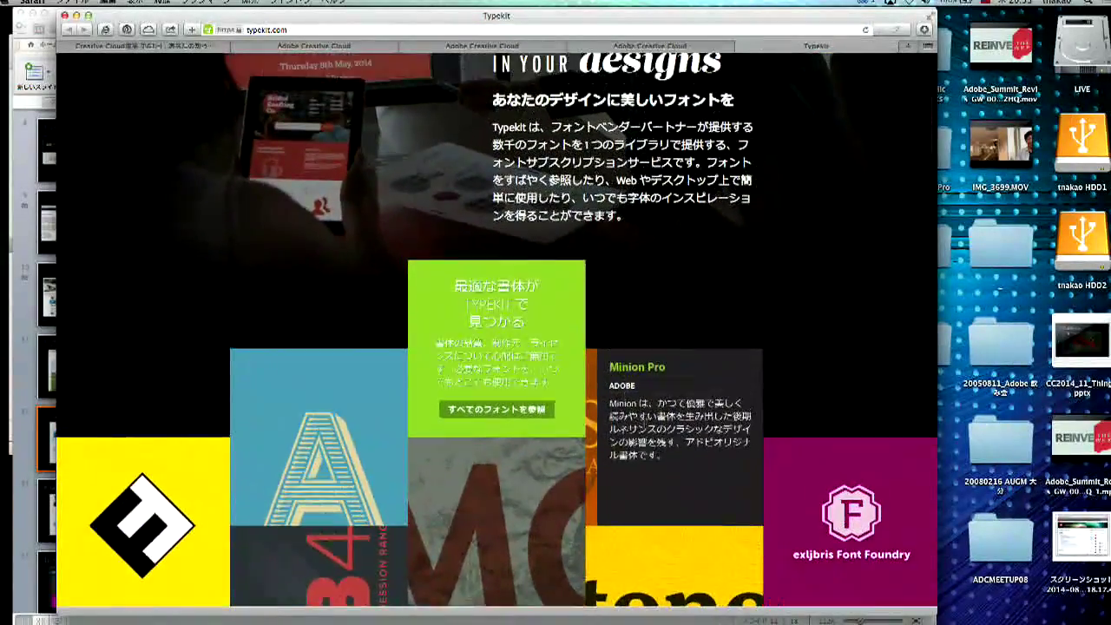
{"action": "scroll", "coordinate": [608, 442], "scroll_direction": "down", "scroll_amount": 7}
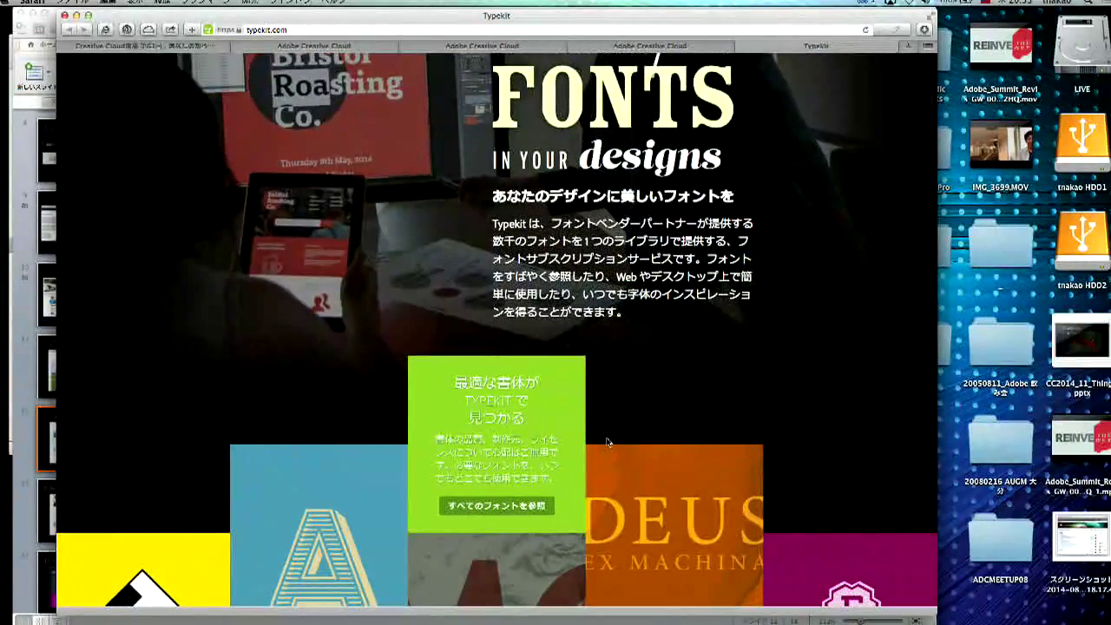
{"action": "left_click", "coordinate": [521, 508]}
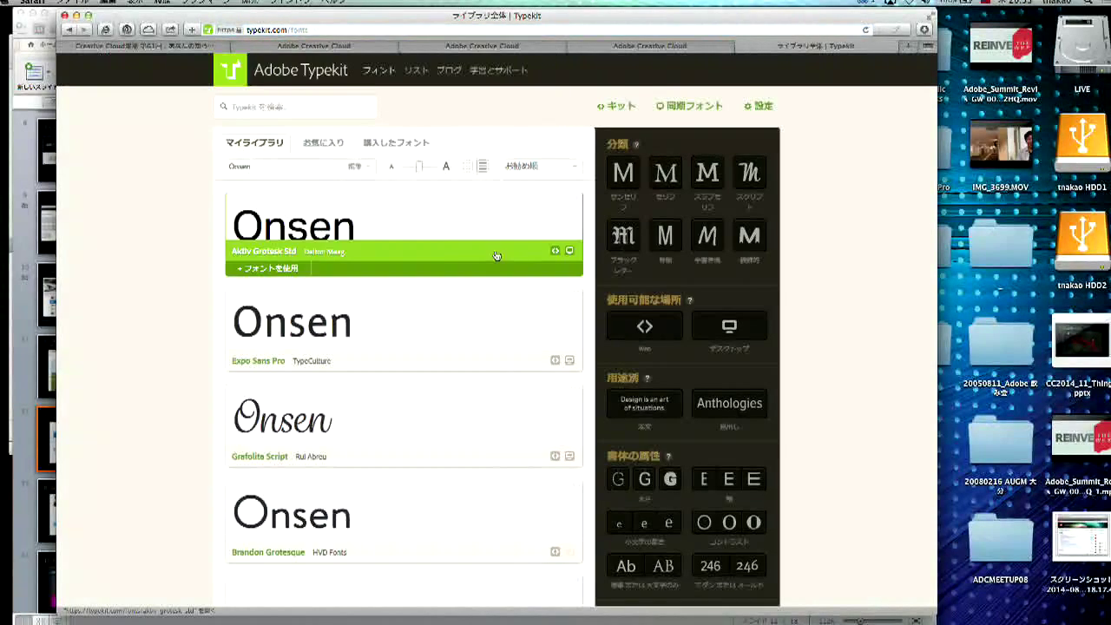
Clear the sample text Onsen from the font previews and switch the library to the grid view
{"action": "double_click", "coordinate": [297, 163]}
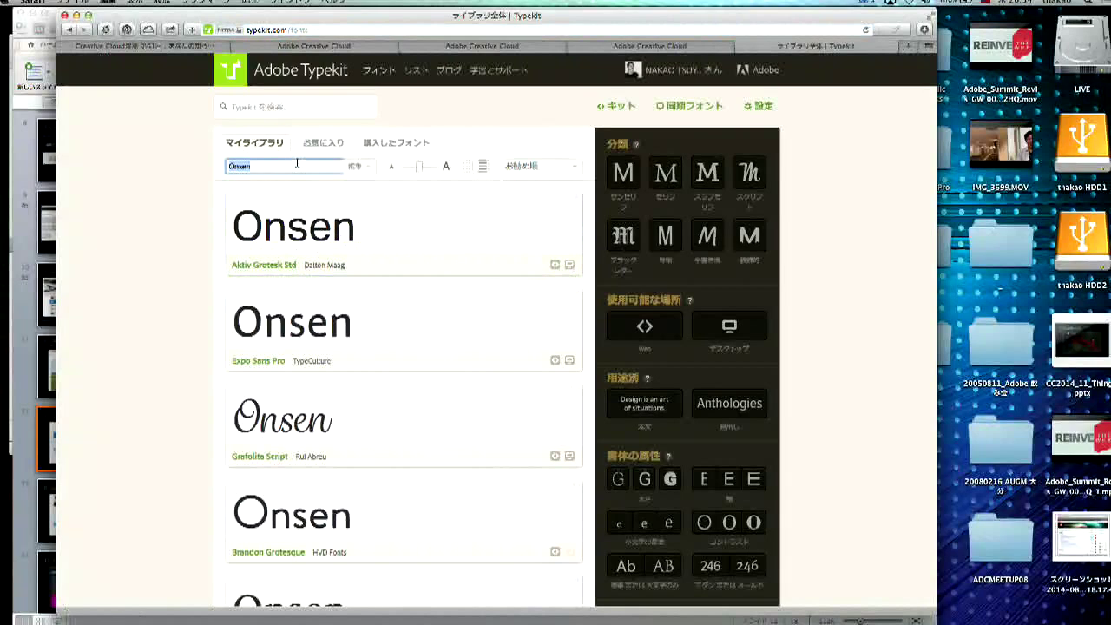
{"action": "key", "text": "BackSpace"}
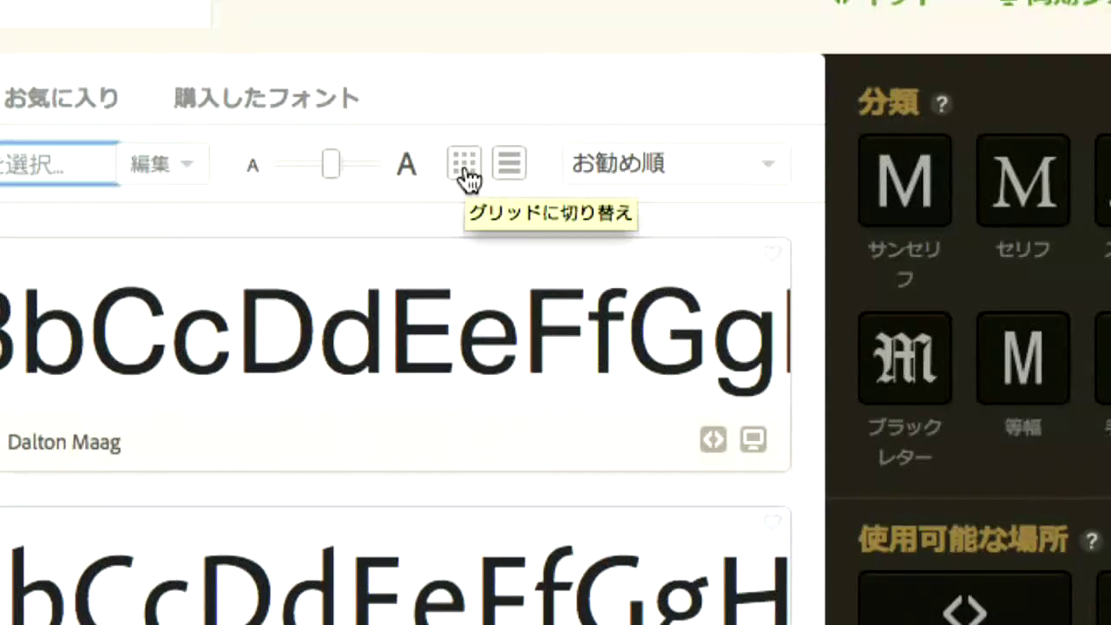
{"action": "left_click", "coordinate": [466, 165]}
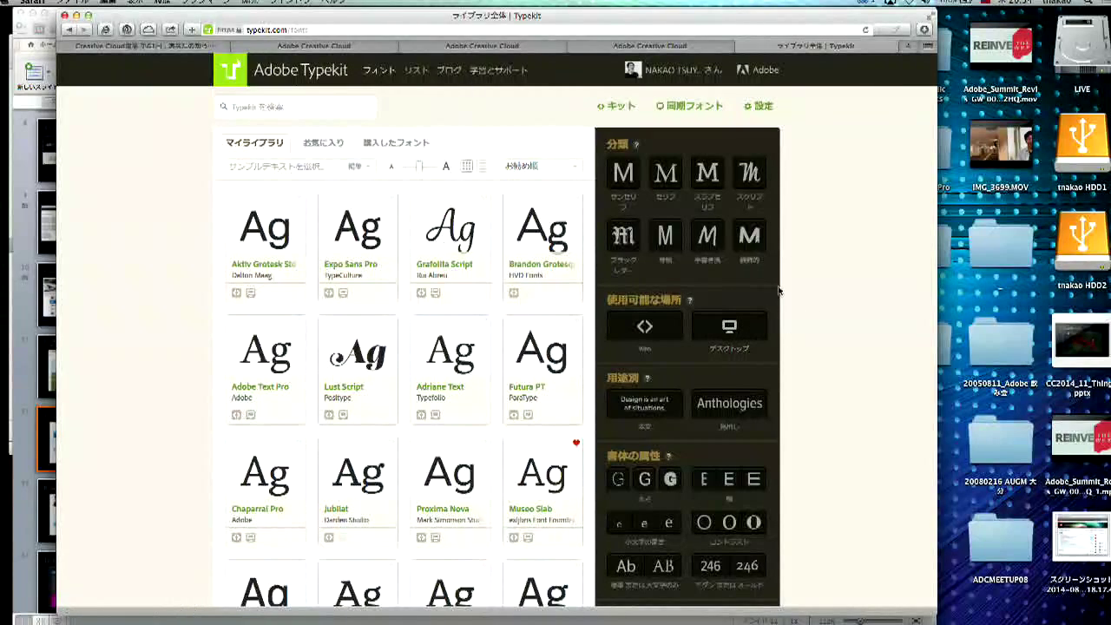
Examine the デスクトップ availability filter and the other font filter categories in the Typekit library
{"action": "left_click", "coordinate": [732, 331]}
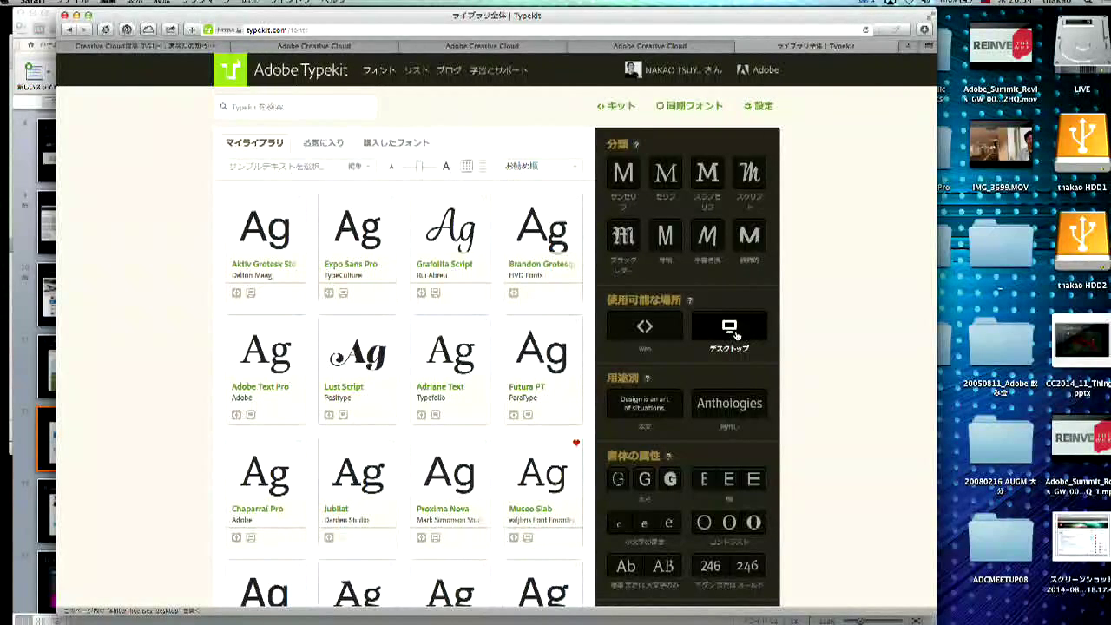
{"action": "scroll", "coordinate": [791, 346], "scroll_direction": "down", "scroll_amount": 3}
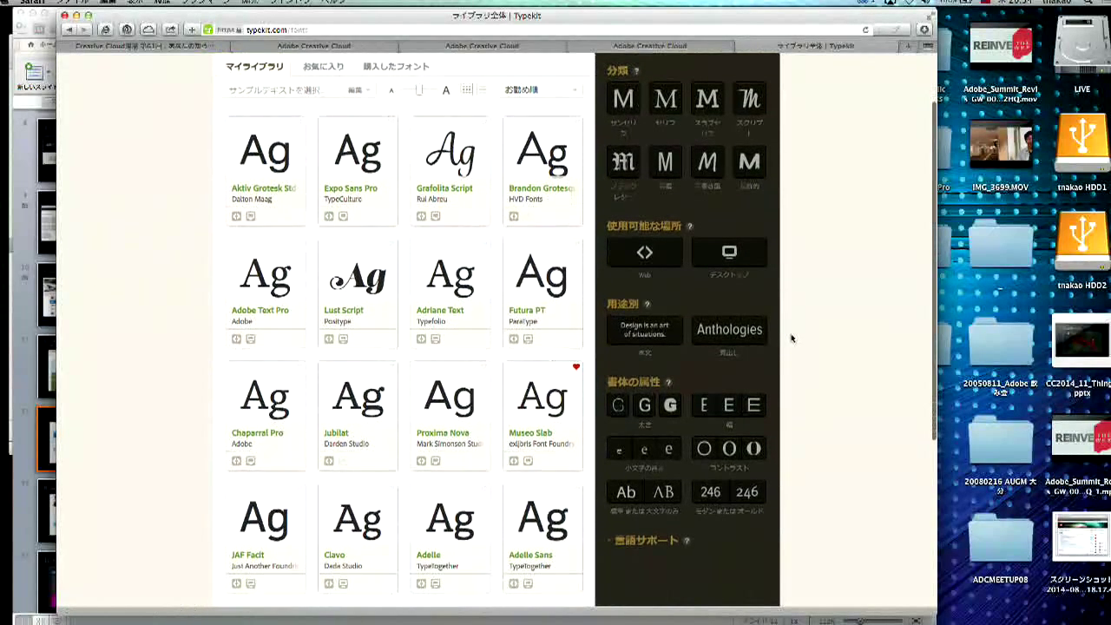
{"action": "scroll", "coordinate": [791, 338], "scroll_direction": "up", "scroll_amount": 3}
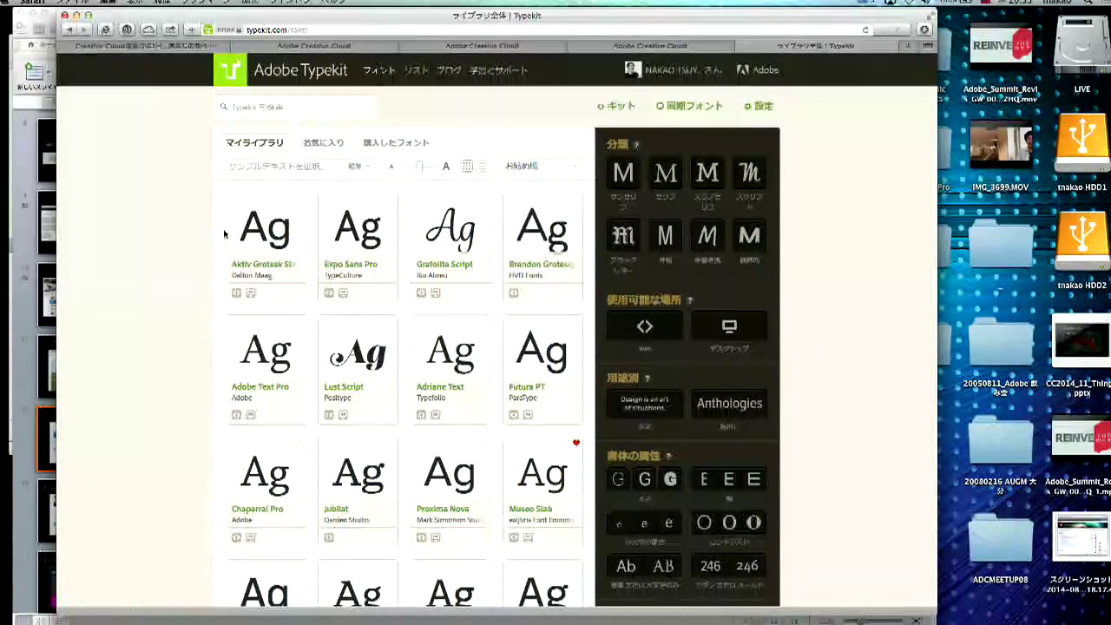
Move the browser window aside and filter the Typekit library to handwritten (手書き風) fonts available for デスクトップ
{"action": "left_click_drag", "start_coordinate": [144, 16], "coordinate": [93, 5]}
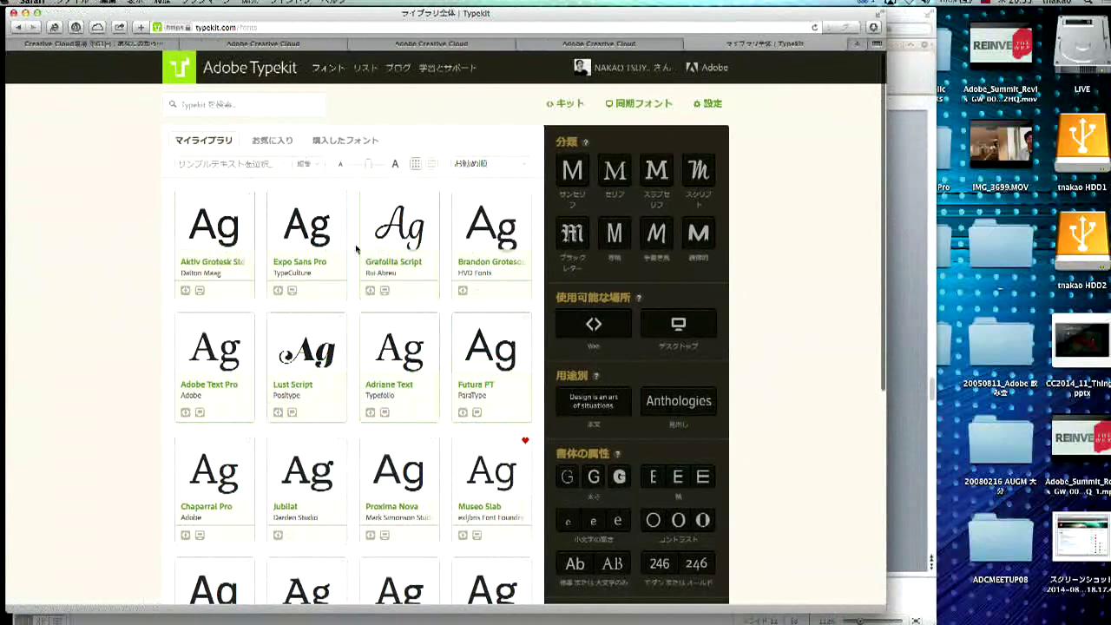
{"action": "left_click", "coordinate": [655, 236]}
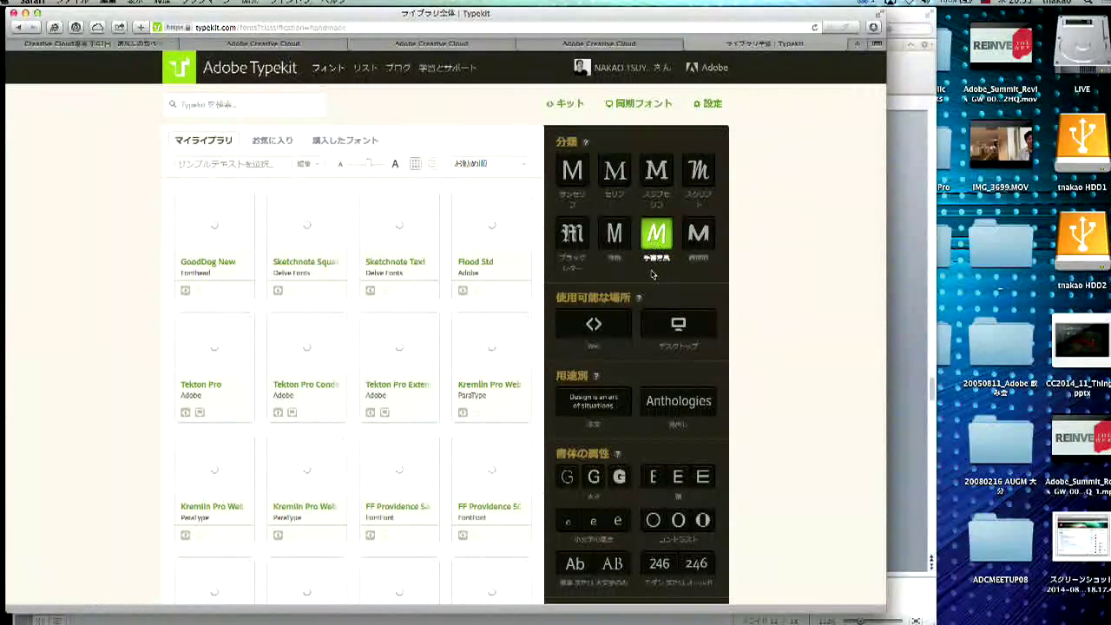
{"action": "left_click", "coordinate": [679, 327]}
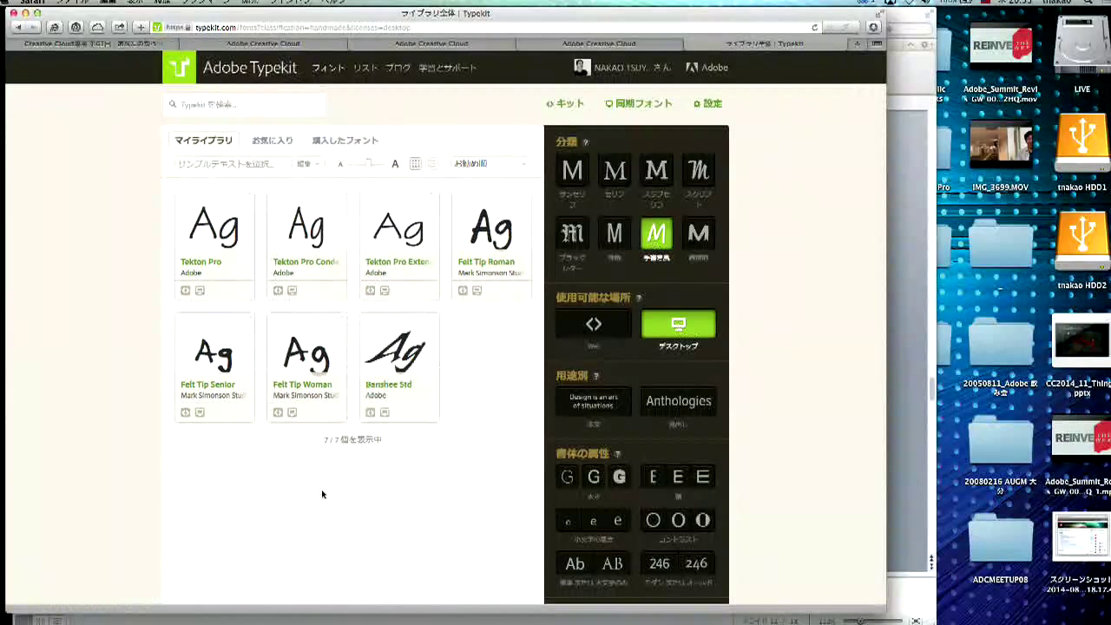
Sync the Regular and Bold fonts of the Felt Tip Woman family to the desktop
{"action": "mouse_move", "coordinate": [310, 406]}
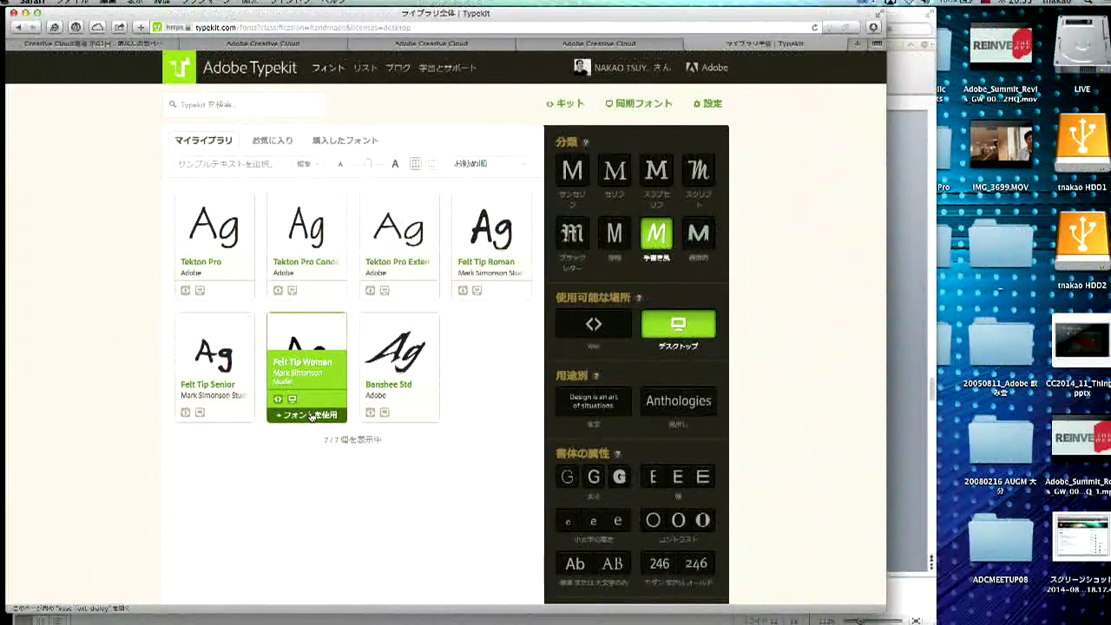
{"action": "left_click", "coordinate": [318, 412]}
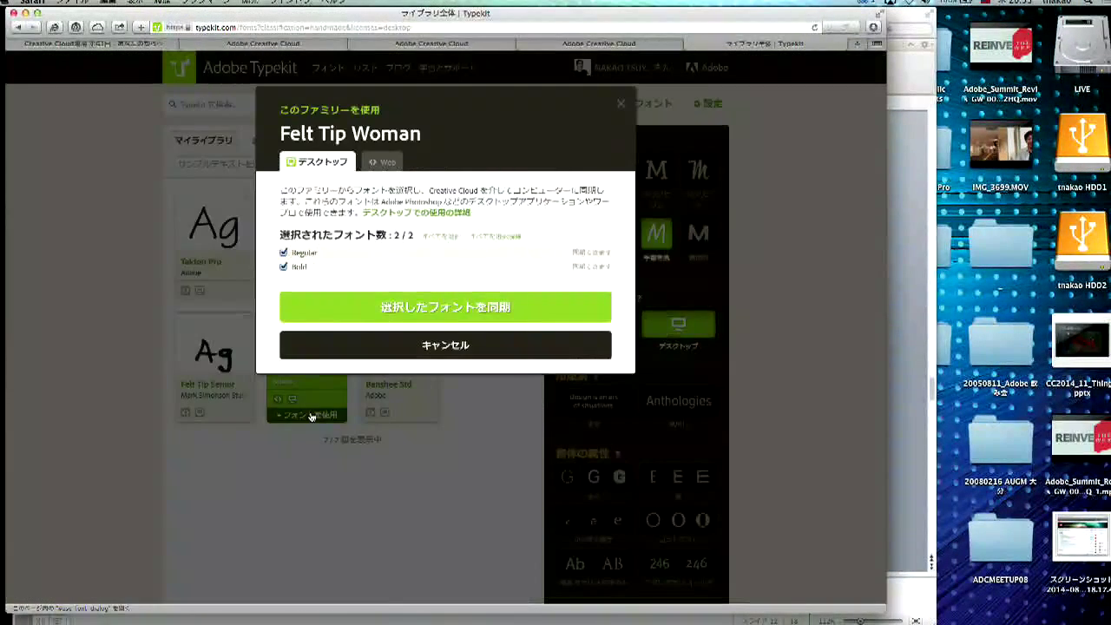
{"action": "left_click", "coordinate": [481, 309]}
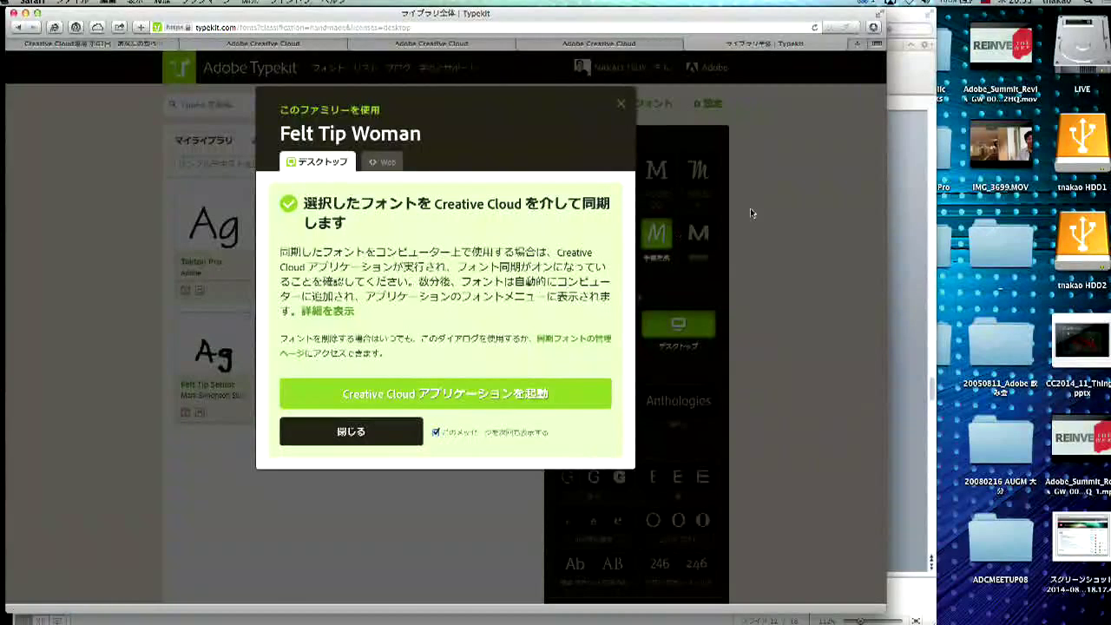
Check the synced font list in the Creative Cloud desktop app, then close the Felt Tip Woman sync dialog in the browser
{"action": "left_click", "coordinate": [868, 3]}
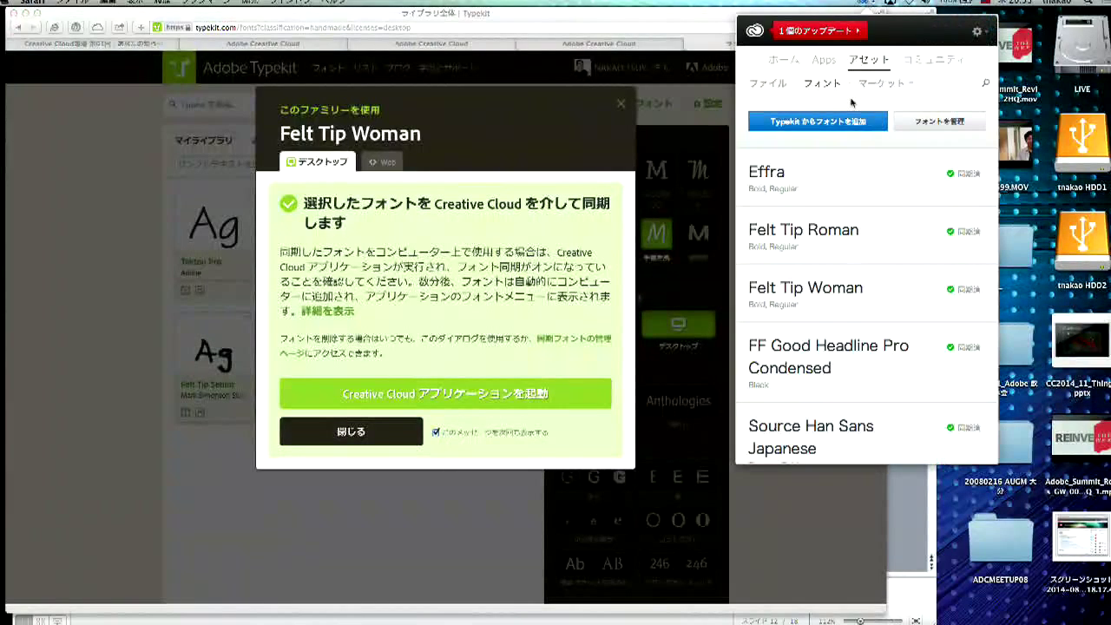
{"action": "scroll", "coordinate": [848, 301], "scroll_direction": "down", "scroll_amount": 1}
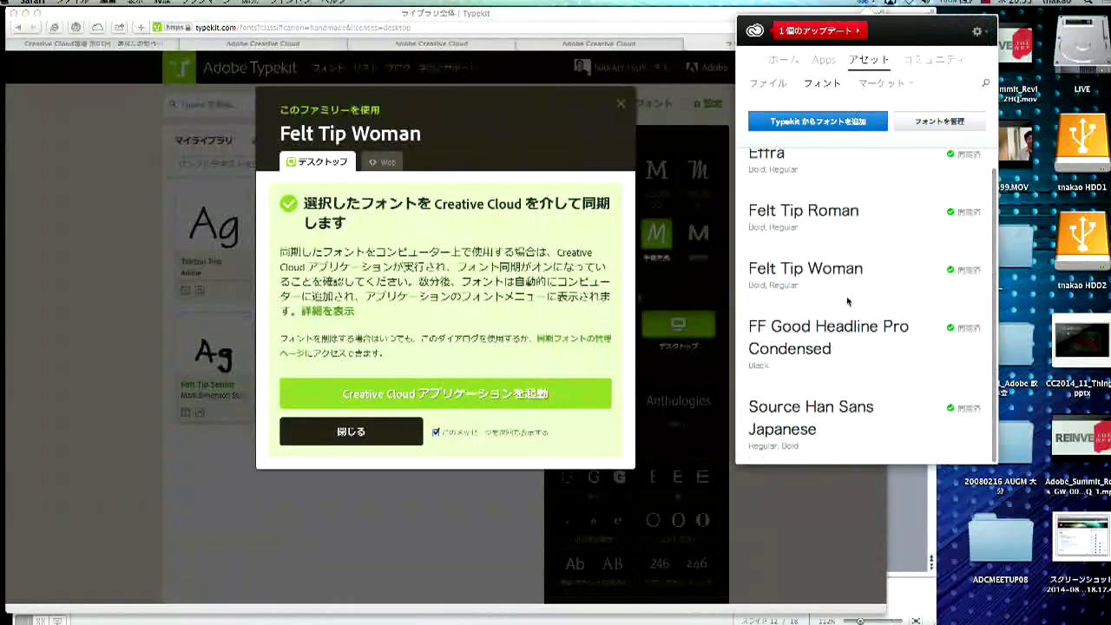
{"action": "scroll", "coordinate": [848, 301], "scroll_direction": "up", "scroll_amount": 1}
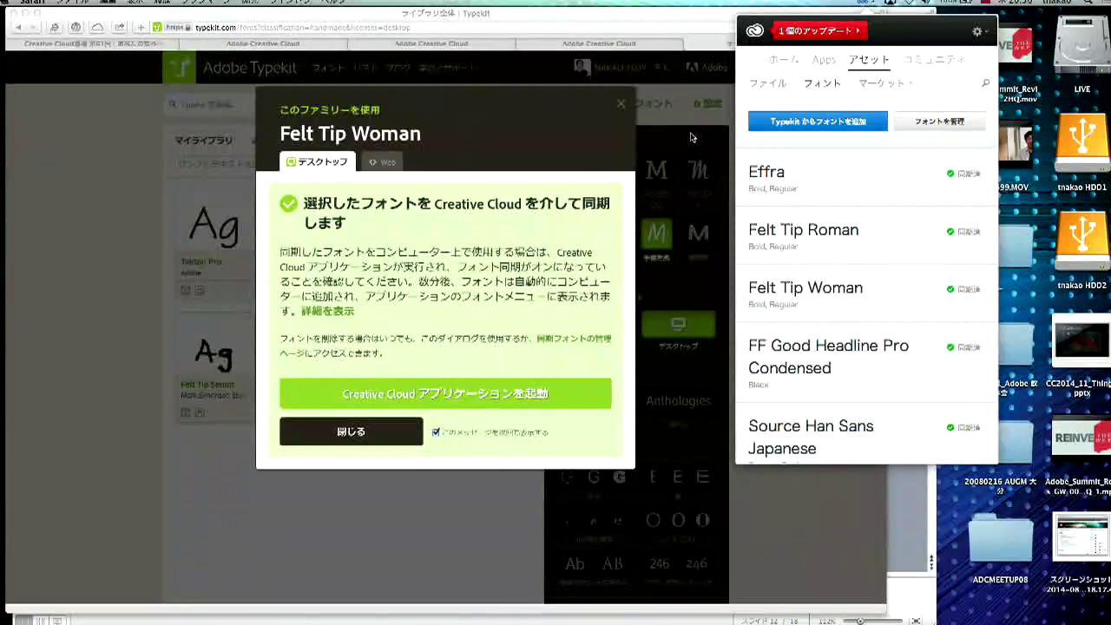
{"action": "left_click", "coordinate": [622, 104]}
{"action": "left_click", "coordinate": [622, 104]}
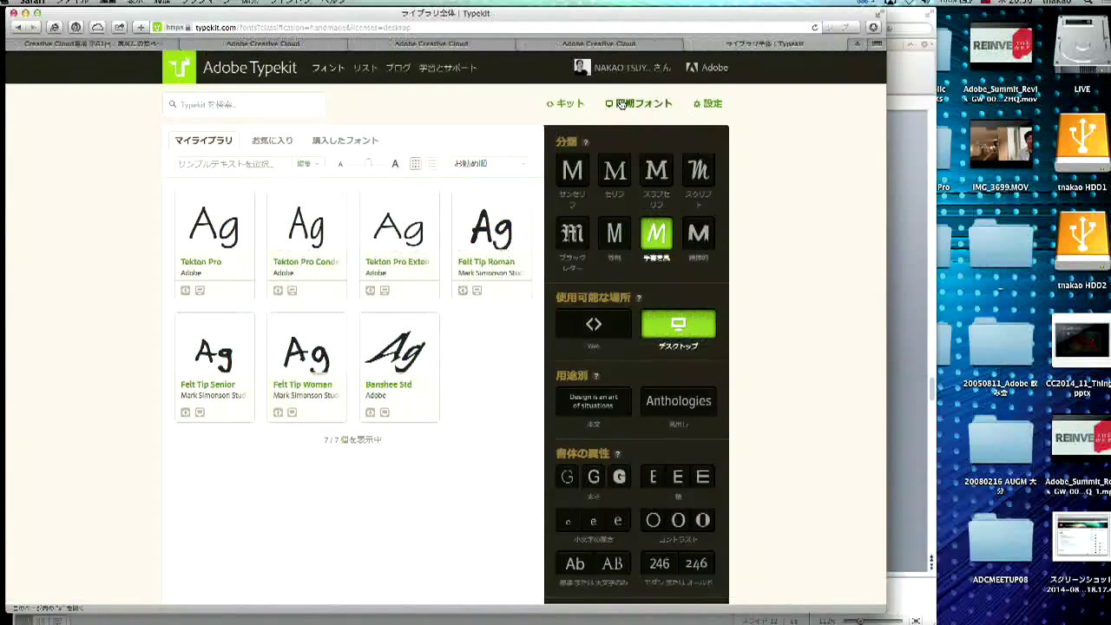
Open the synced fonts management page from the Creative Cloud desktop app and remove every synced font family
{"action": "left_click", "coordinate": [865, 4]}
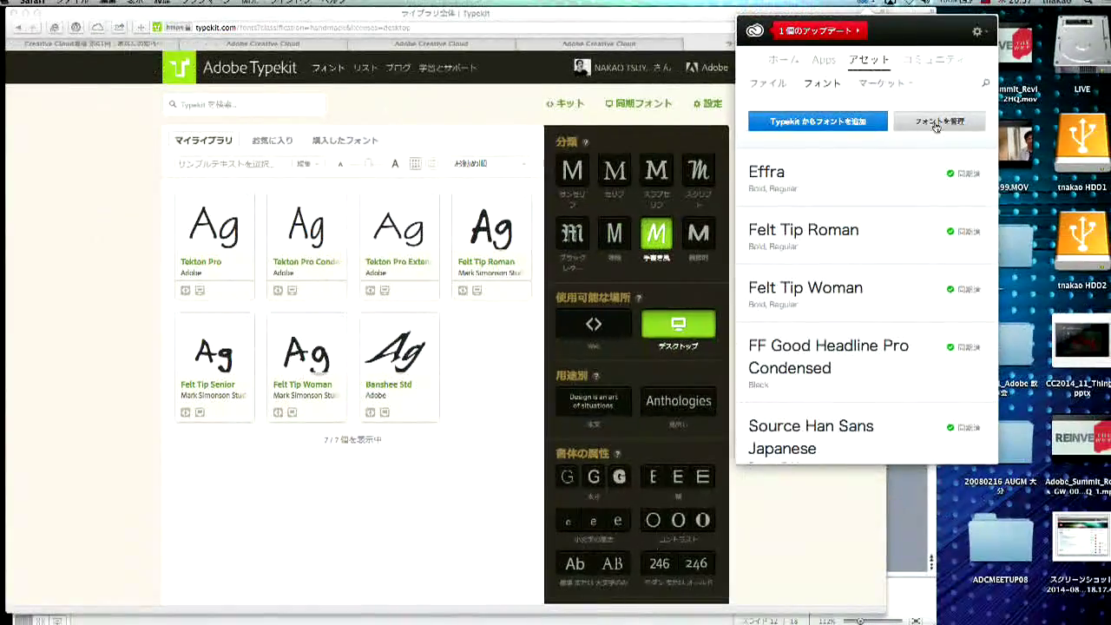
{"action": "left_click", "coordinate": [938, 131]}
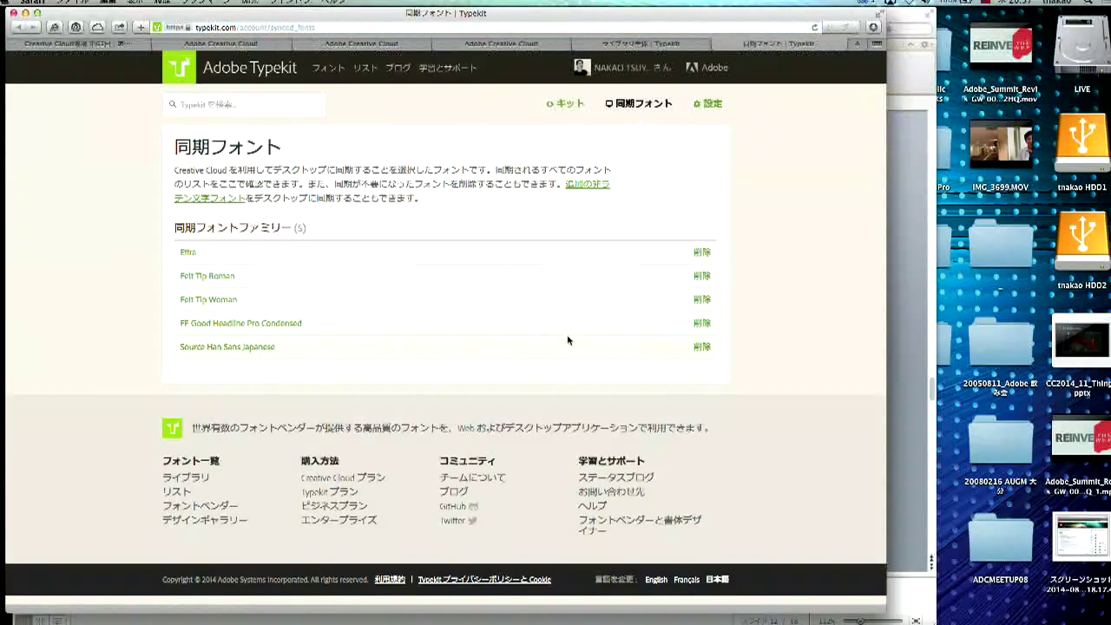
{"action": "left_click", "coordinate": [704, 257]}
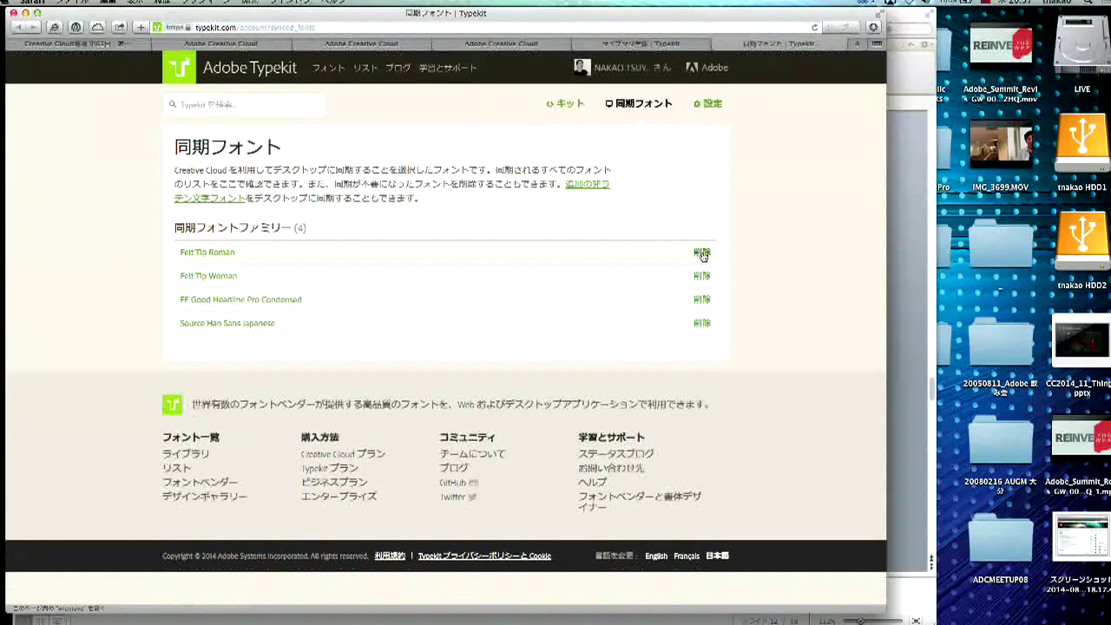
{"action": "left_click", "coordinate": [703, 254]}
{"action": "left_click", "coordinate": [704, 253]}
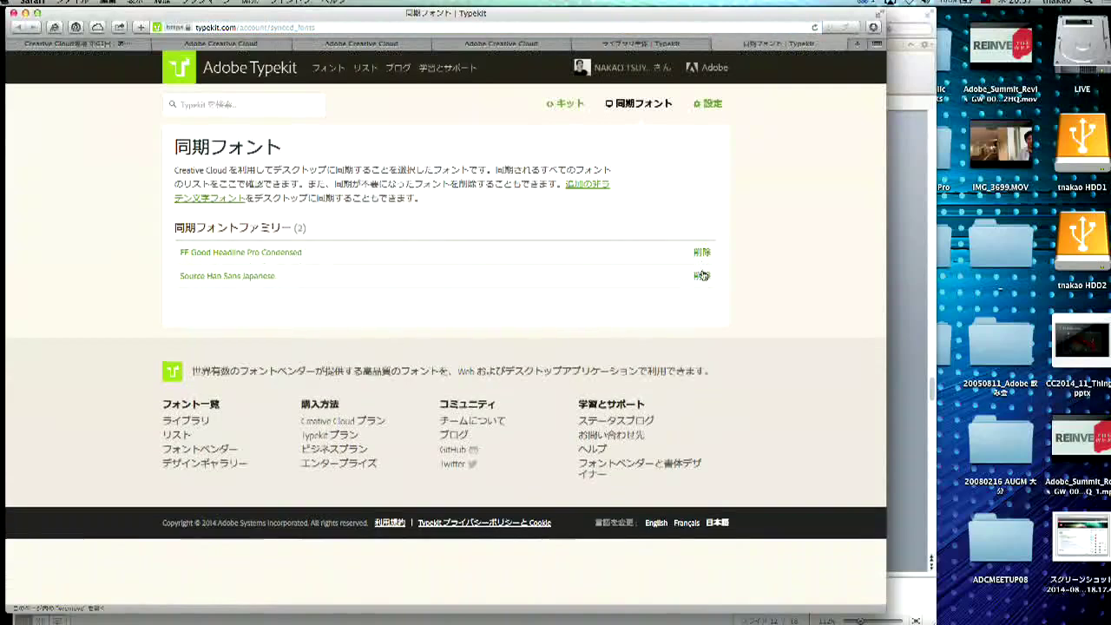
{"action": "left_click", "coordinate": [703, 253]}
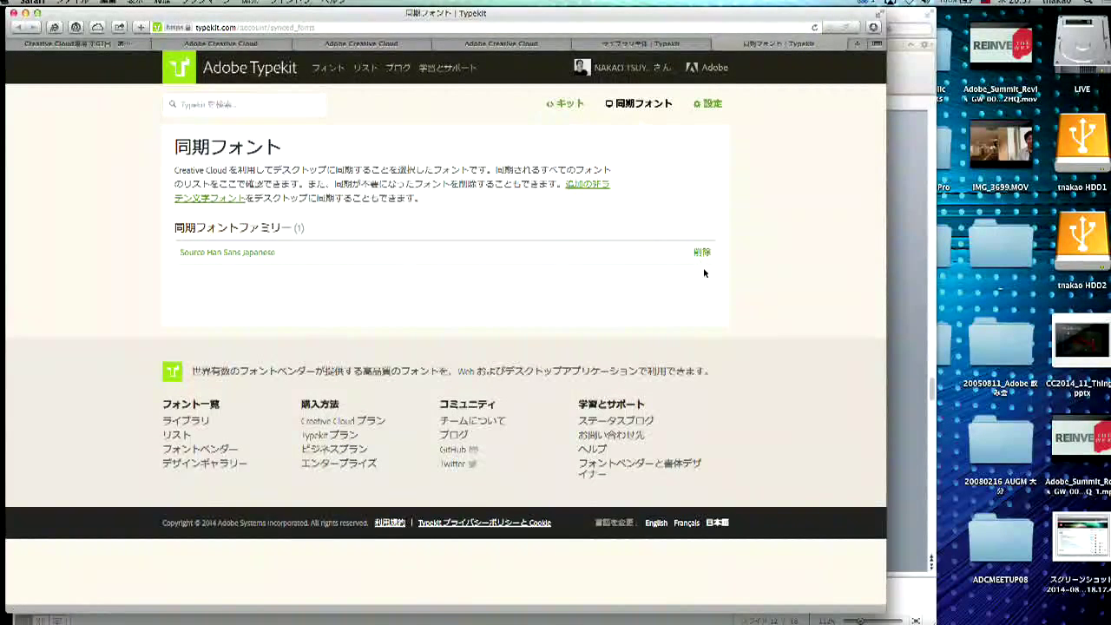
{"action": "left_click", "coordinate": [702, 252]}
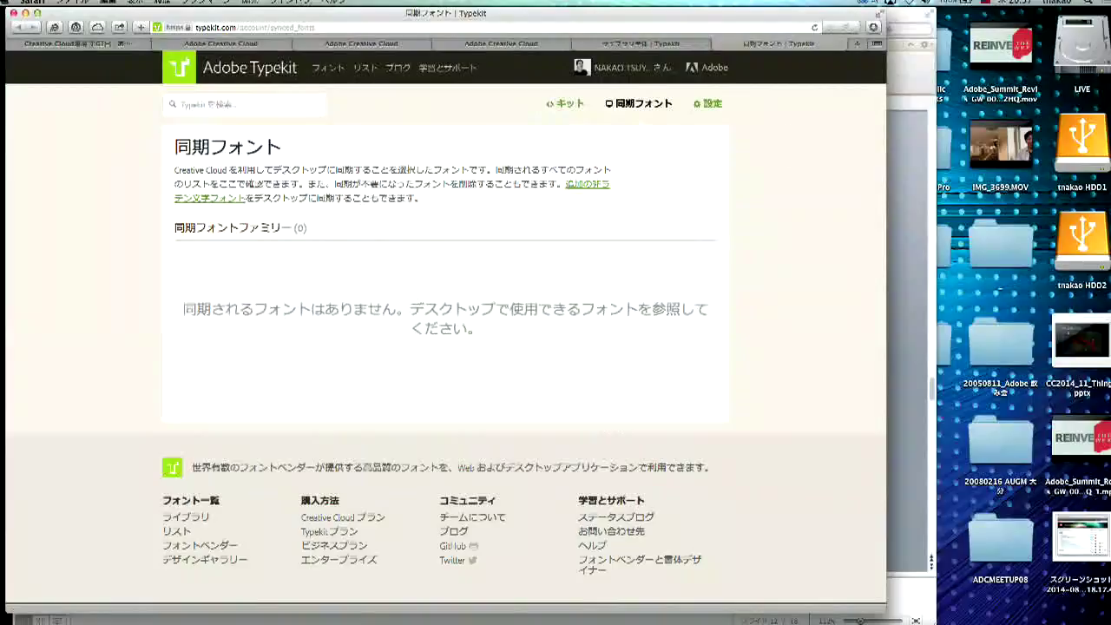
Check the font section of the Creative Cloud desktop app, then return to the synced fonts page
{"action": "left_click", "coordinate": [868, 3]}
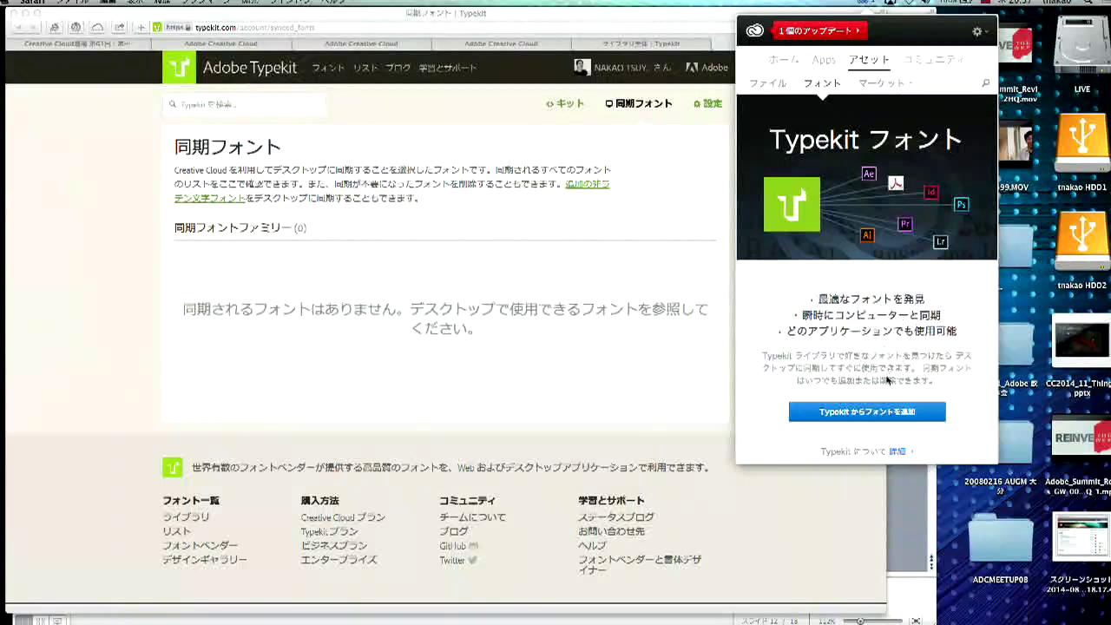
{"action": "left_click", "coordinate": [878, 421]}
{"action": "left_click", "coordinate": [520, 299]}
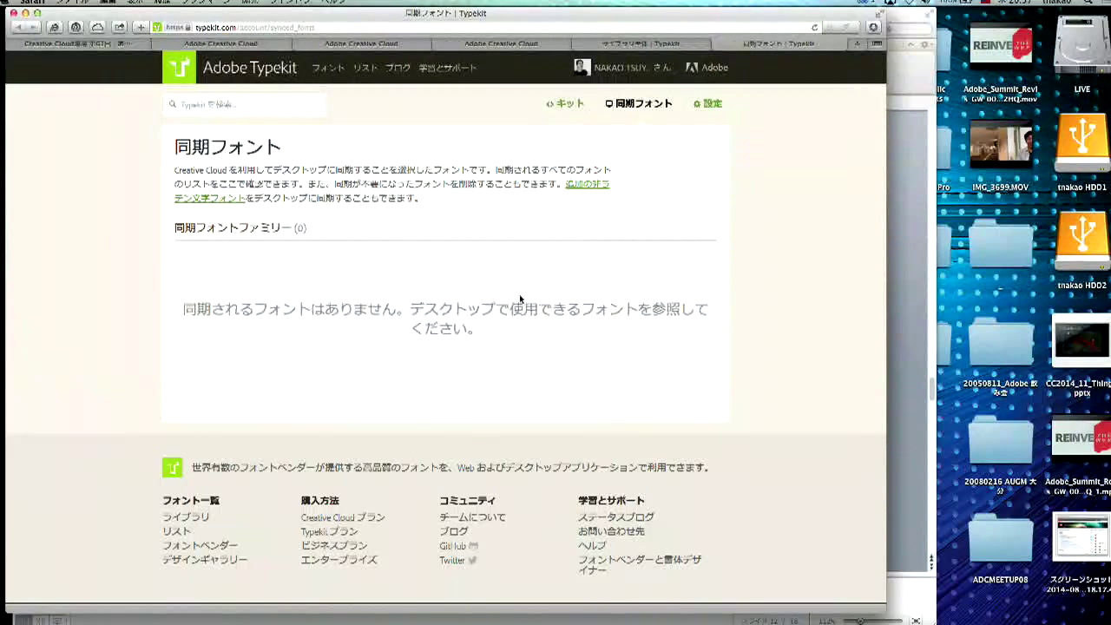
Resume the PowerPoint slideshow, advance from the Typekit slide to 8. Behance, and switch to the Finder
{"action": "key", "text": "super+Tab"}
{"action": "key", "text": "super+shift+Return"}
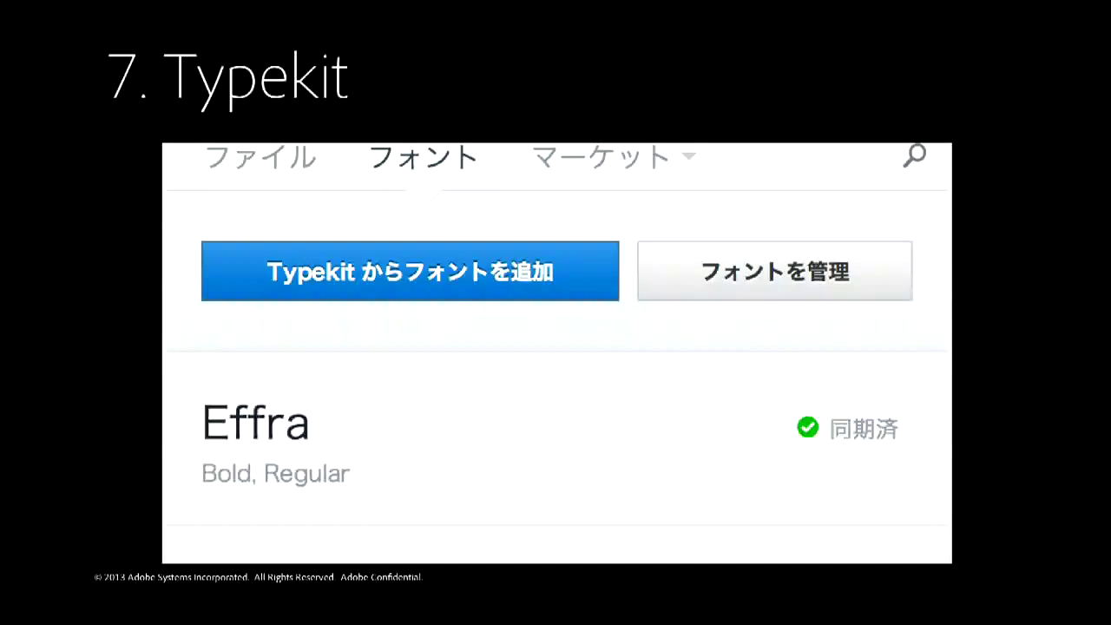
{"action": "key", "text": "Right"}
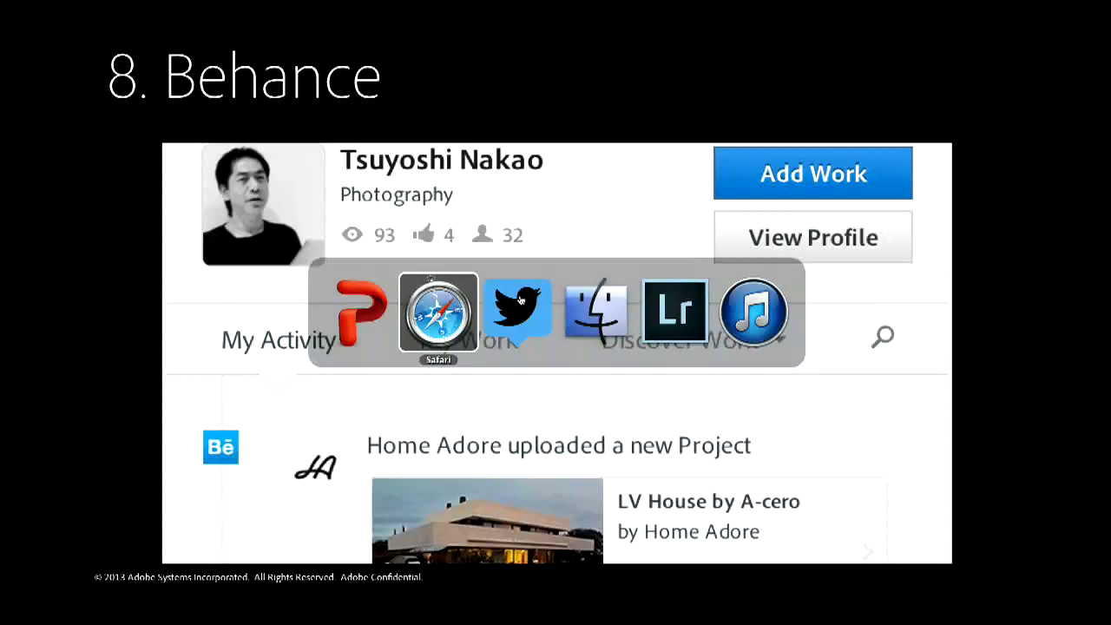
{"action": "key", "text": "super+Tab"}
{"action": "key", "text": "super+Tab"}
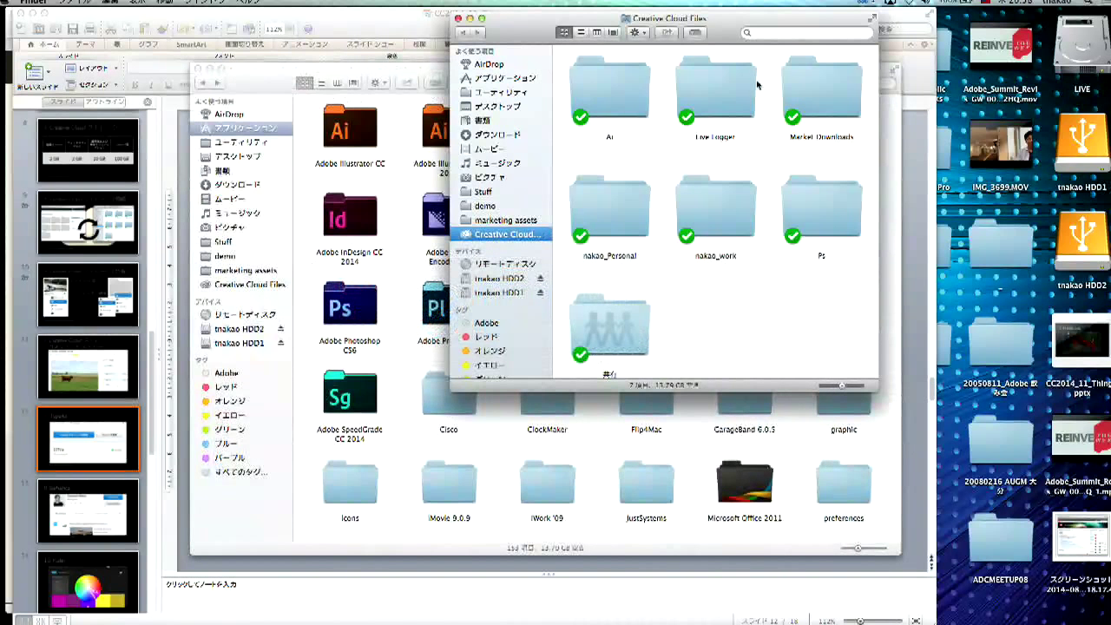
Open the コミュニティ section of the Creative Cloud desktop app and look through the My Activity feed
{"action": "left_click", "coordinate": [860, 6]}
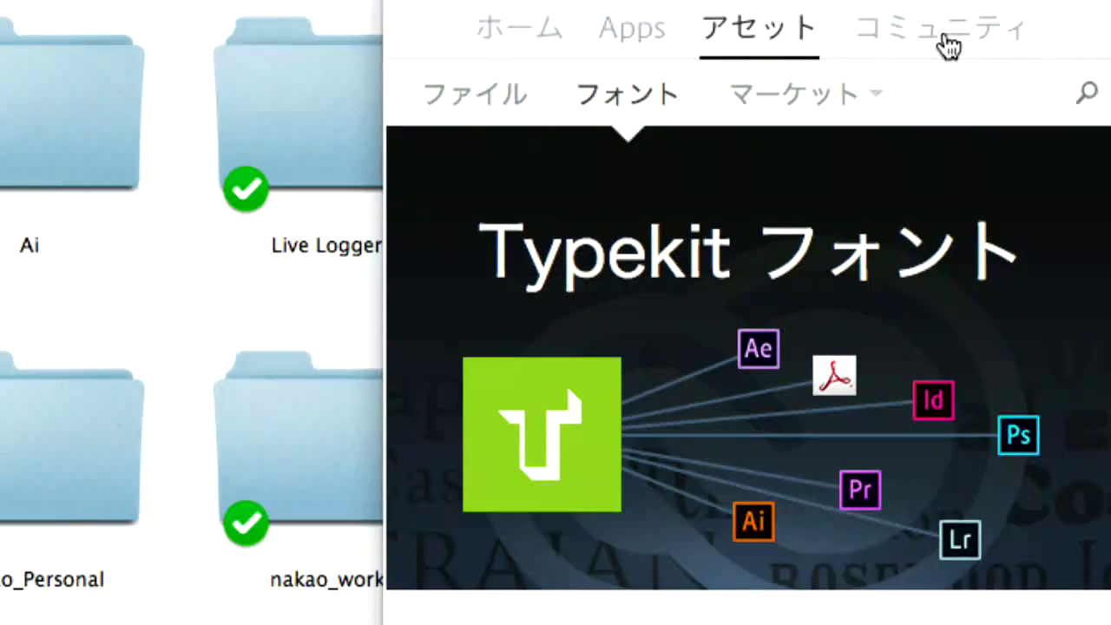
{"action": "left_click", "coordinate": [949, 47]}
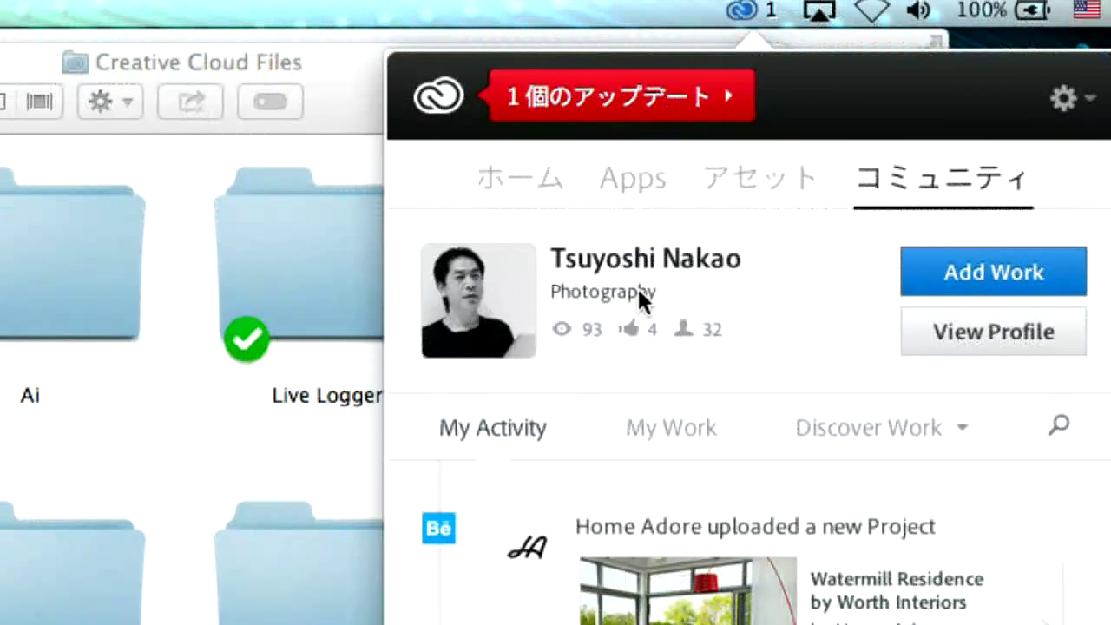
{"action": "scroll", "coordinate": [755, 423], "scroll_direction": "down", "scroll_amount": 3}
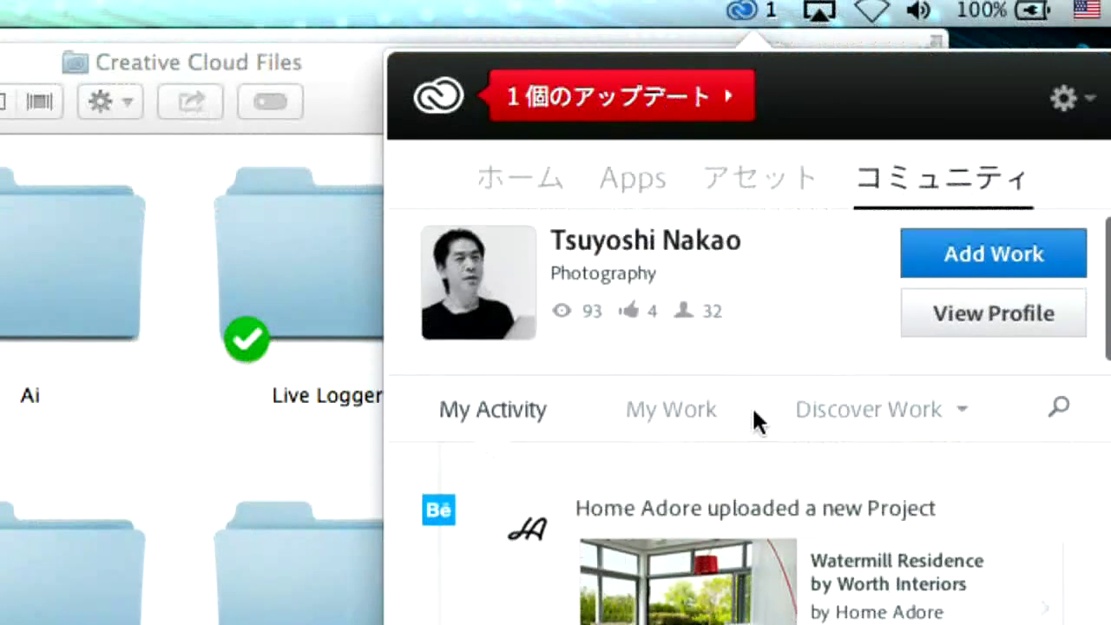
{"action": "scroll", "coordinate": [756, 423], "scroll_direction": "up", "scroll_amount": 3}
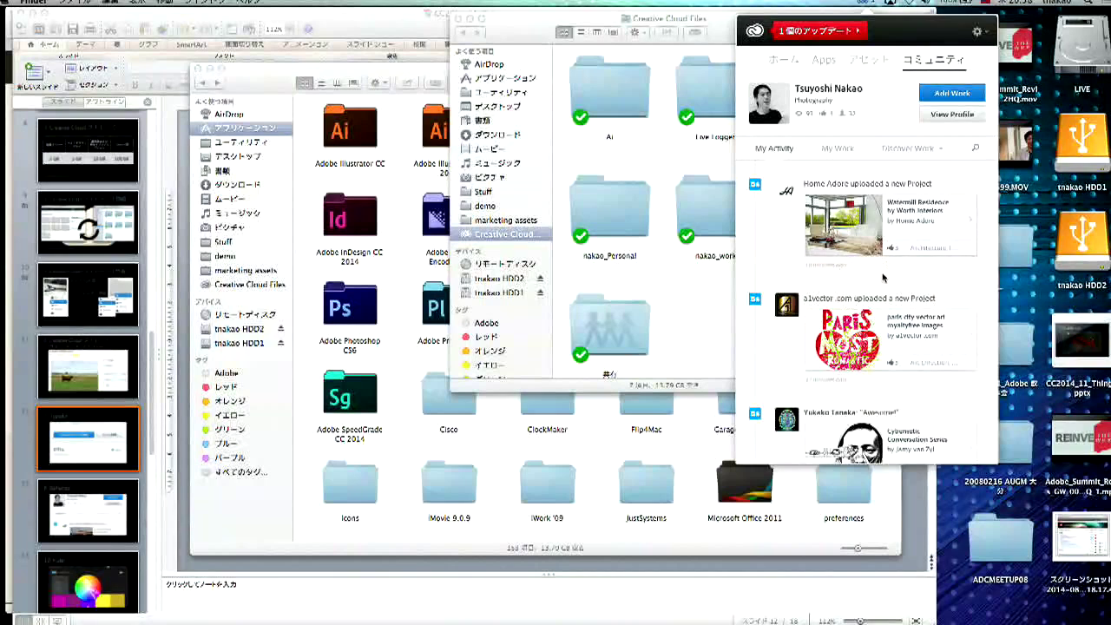
{"action": "scroll", "coordinate": [883, 269], "scroll_direction": "down", "scroll_amount": 2}
{"action": "scroll", "coordinate": [882, 278], "scroll_direction": "down", "scroll_amount": 2}
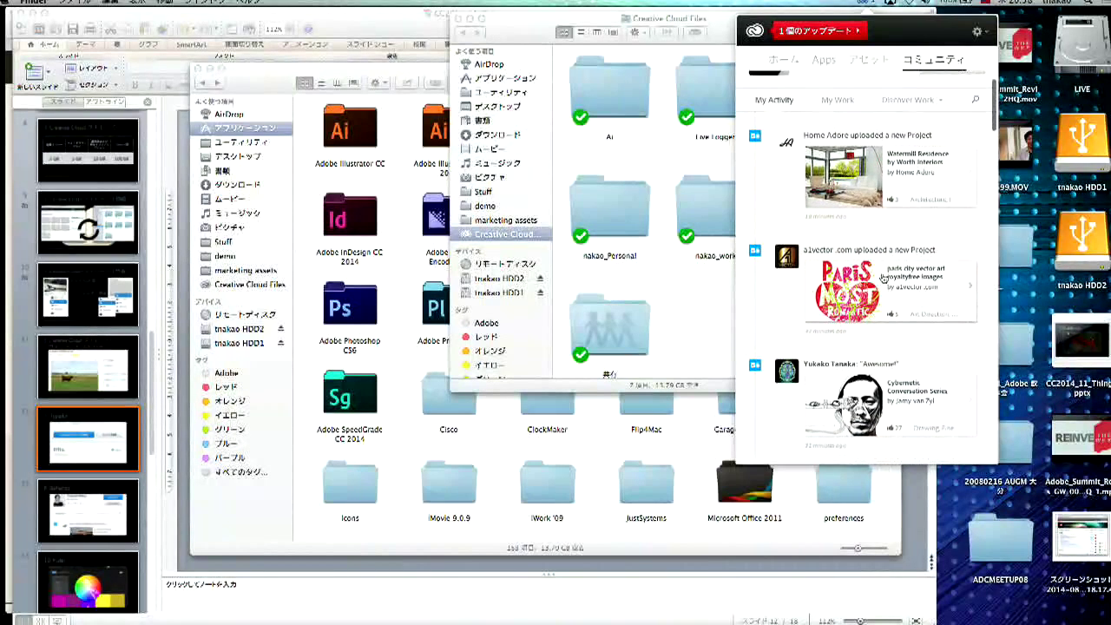
{"action": "scroll", "coordinate": [883, 278], "scroll_direction": "down", "scroll_amount": 5}
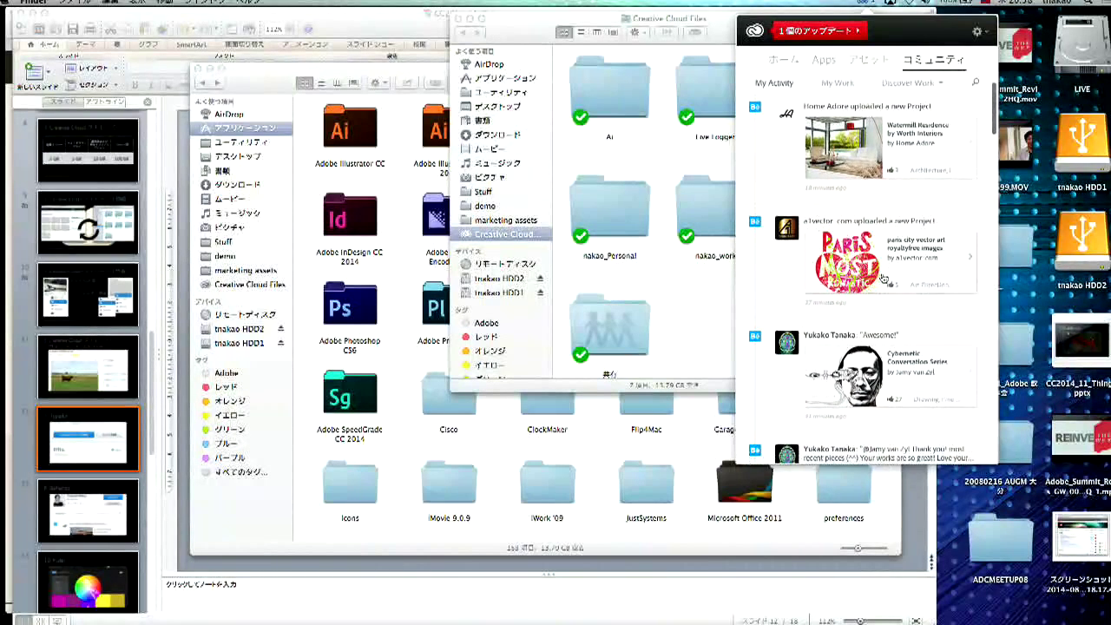
{"action": "scroll", "coordinate": [883, 277], "scroll_direction": "down", "scroll_amount": 4}
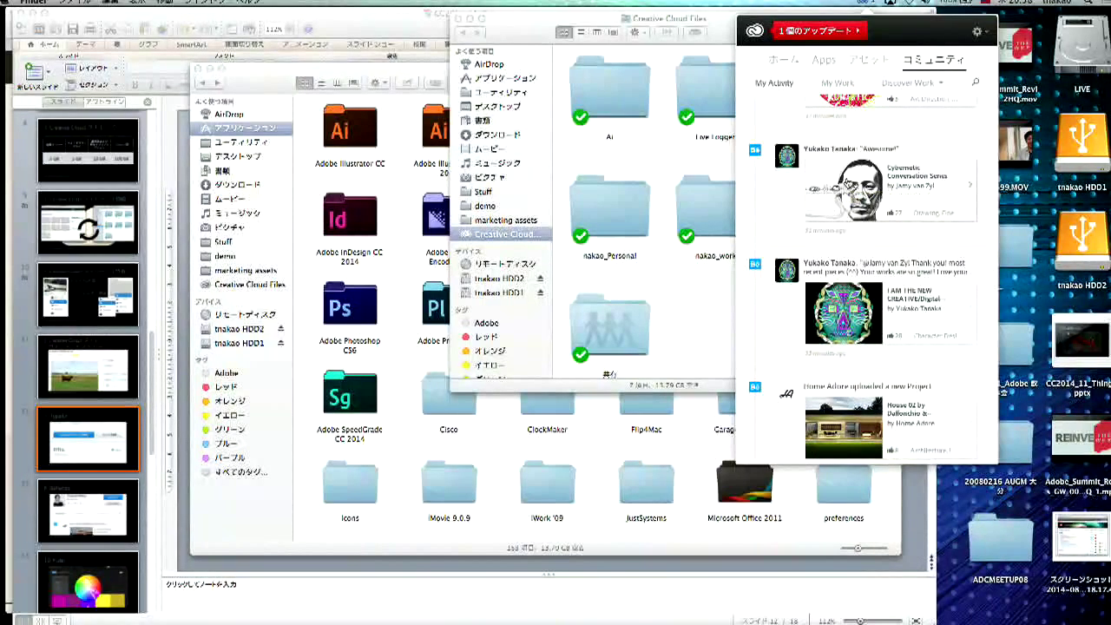
Open the Cybernetic Conversation Series project on Behance, view its illustrations, and give it an appreciation
{"action": "left_click", "coordinate": [840, 185]}
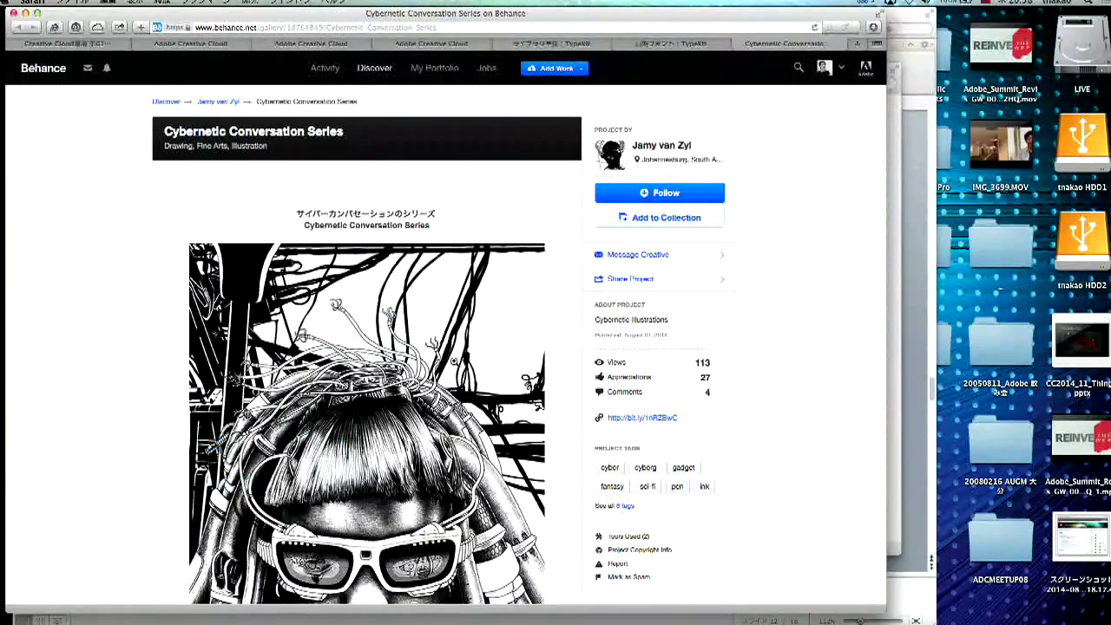
{"action": "scroll", "coordinate": [454, 361], "scroll_direction": "down", "scroll_amount": 10}
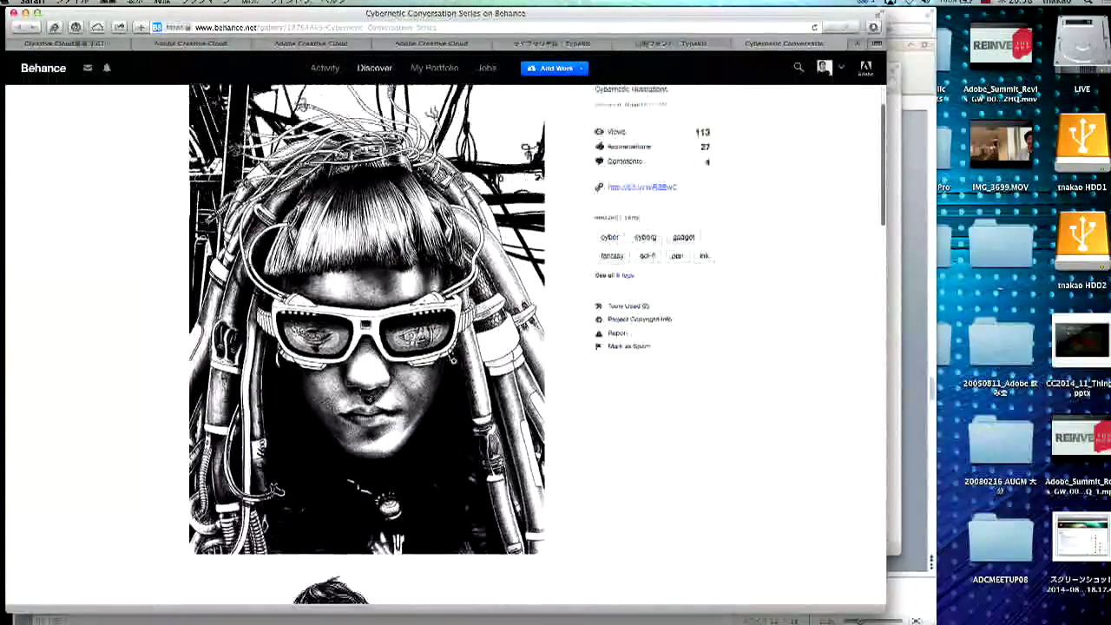
{"action": "scroll", "coordinate": [454, 361], "scroll_direction": "down", "scroll_amount": 18}
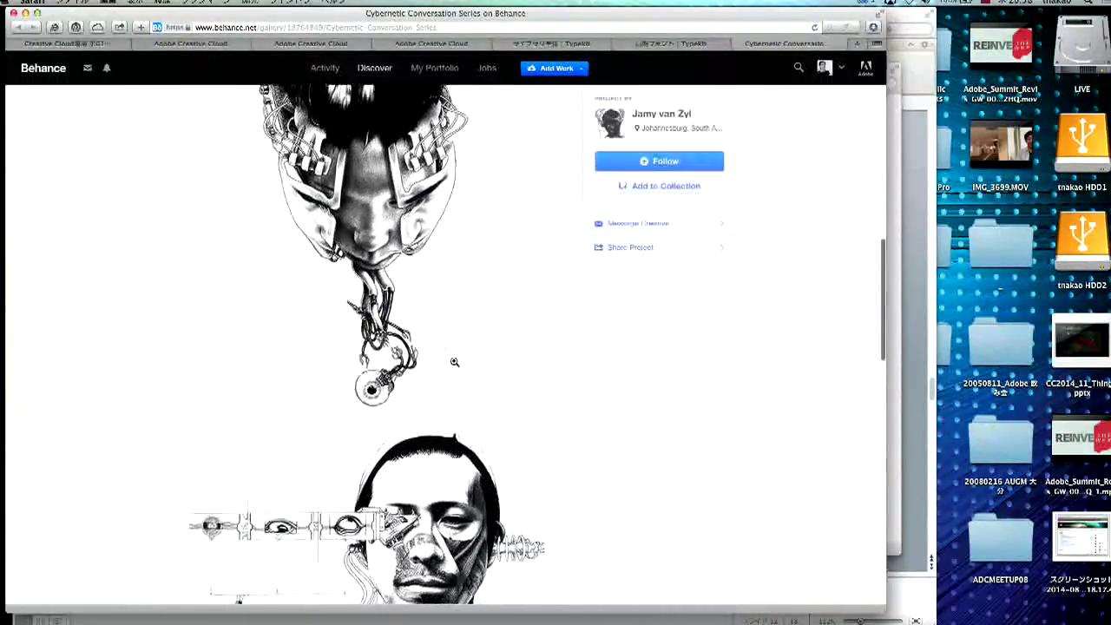
{"action": "scroll", "coordinate": [454, 365], "scroll_direction": "down", "scroll_amount": 2}
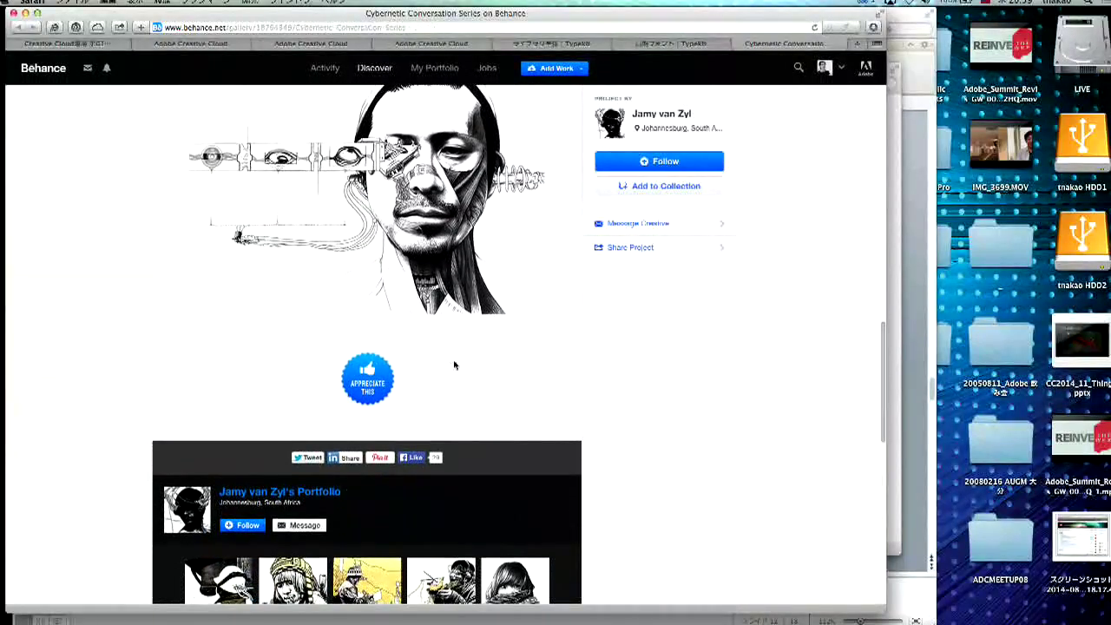
{"action": "left_click", "coordinate": [367, 382]}
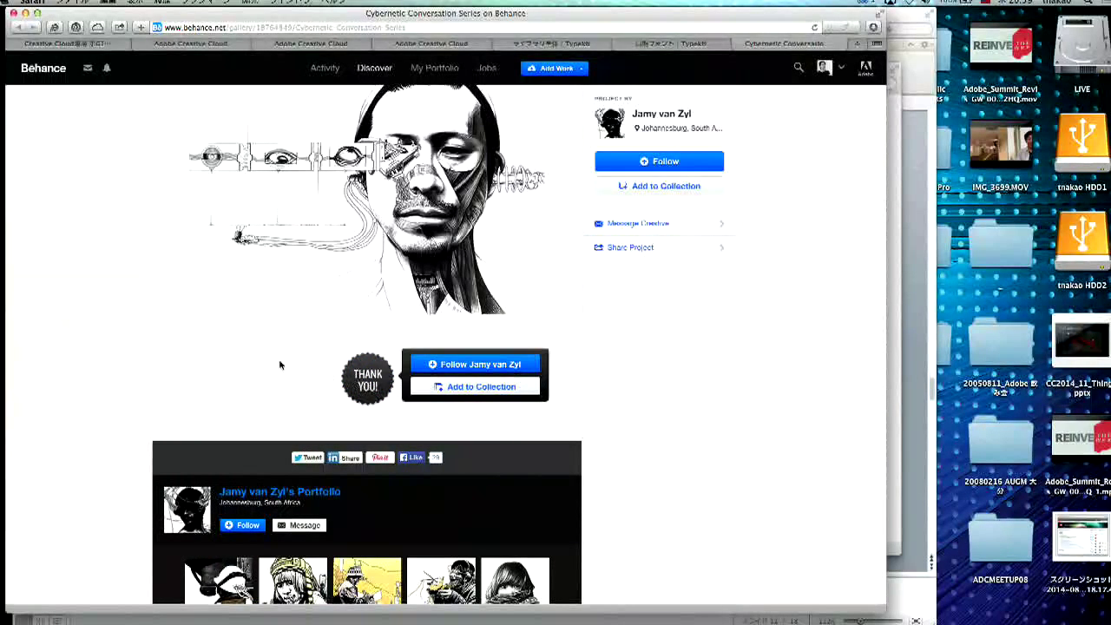
Return to the Creative Cloud desktop app's コミュニティ section and view the My Work and Discover Work project lists
{"action": "scroll", "coordinate": [279, 365], "scroll_direction": "up", "scroll_amount": 20}
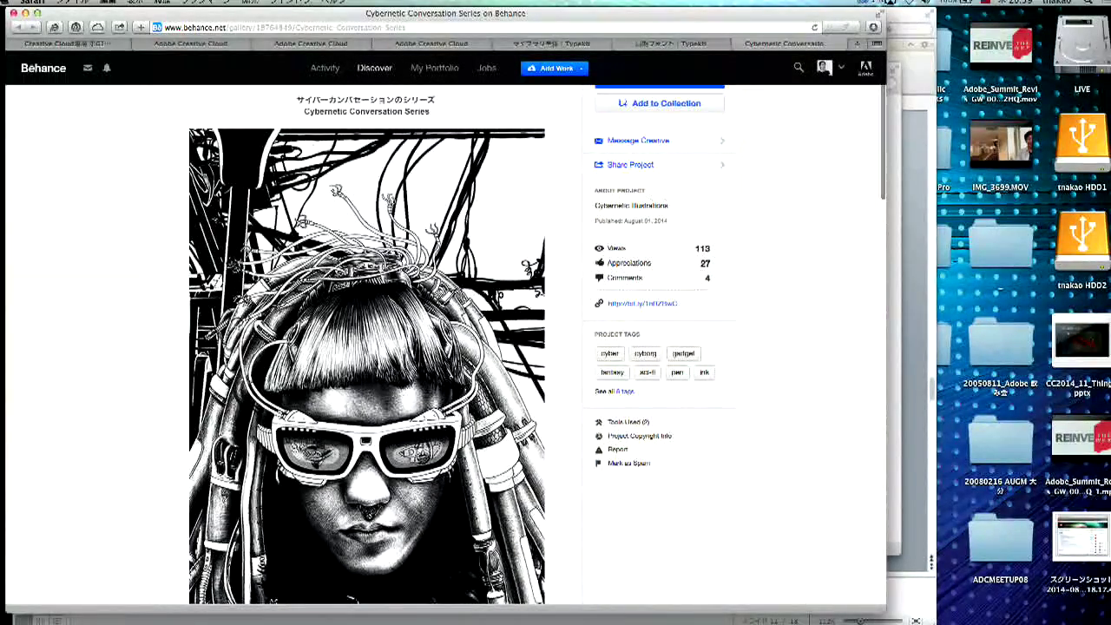
{"action": "left_click", "coordinate": [875, 4]}
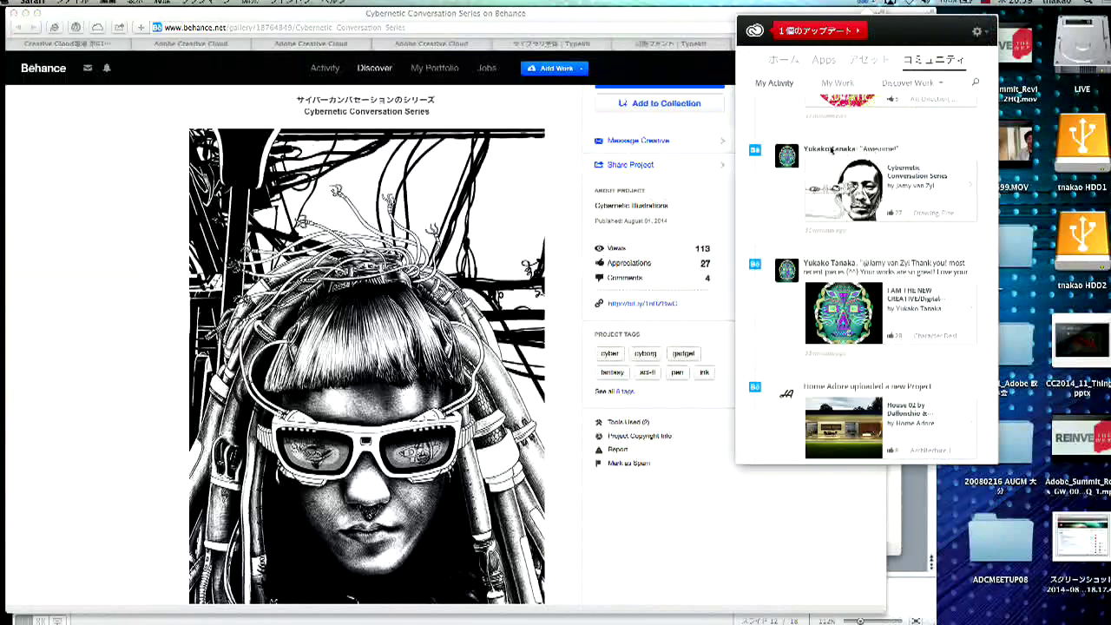
{"action": "scroll", "coordinate": [872, 147], "scroll_direction": "up", "scroll_amount": 5}
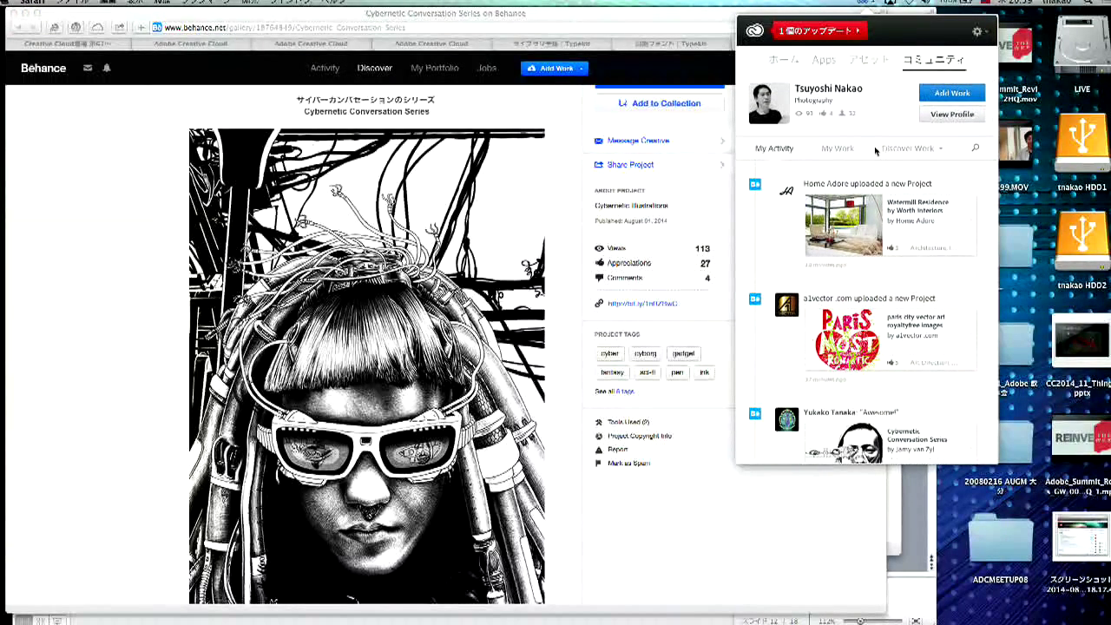
{"action": "left_click", "coordinate": [838, 148]}
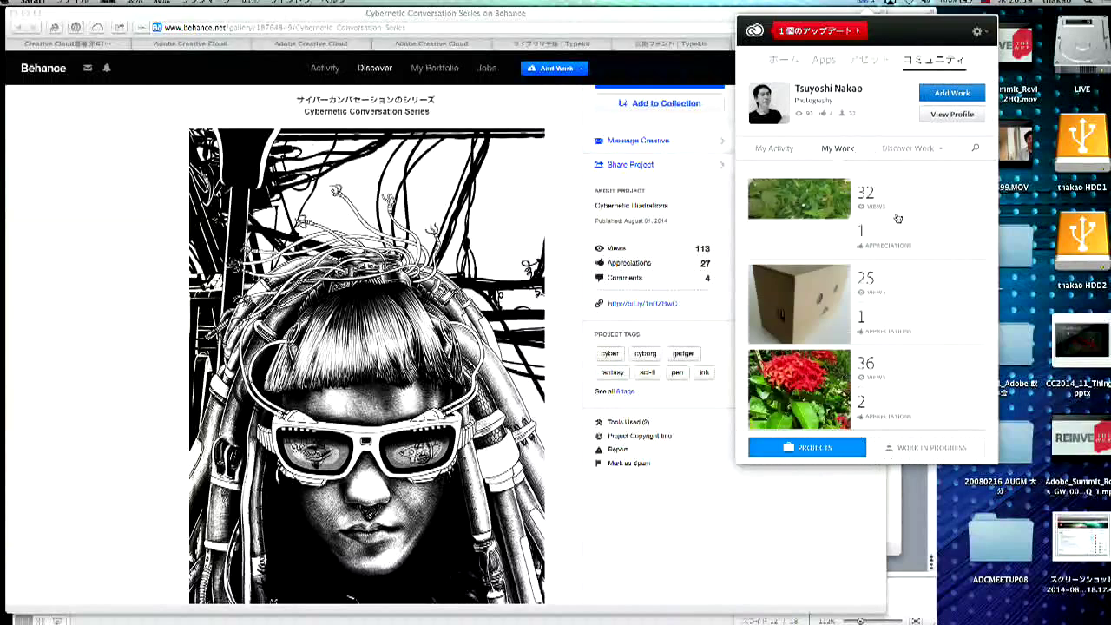
{"action": "left_click", "coordinate": [906, 149]}
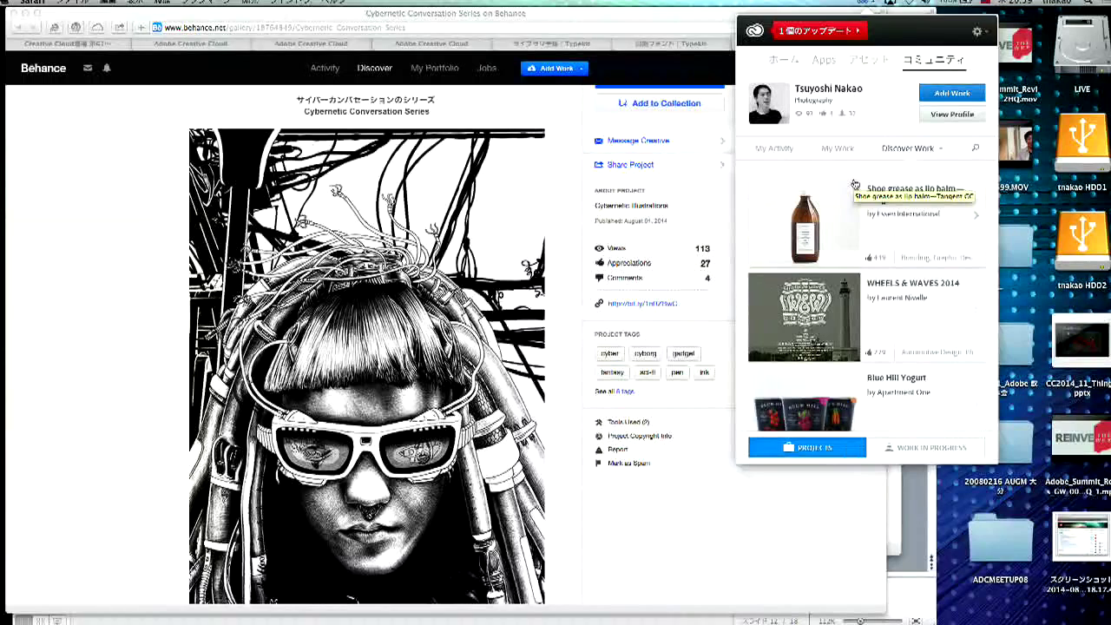
Switch to the PowerPoint slideshow, preview the slides up to 10. Kuler, return to 8. Behance, and exit the slideshow
{"action": "key", "text": "super+Tab"}
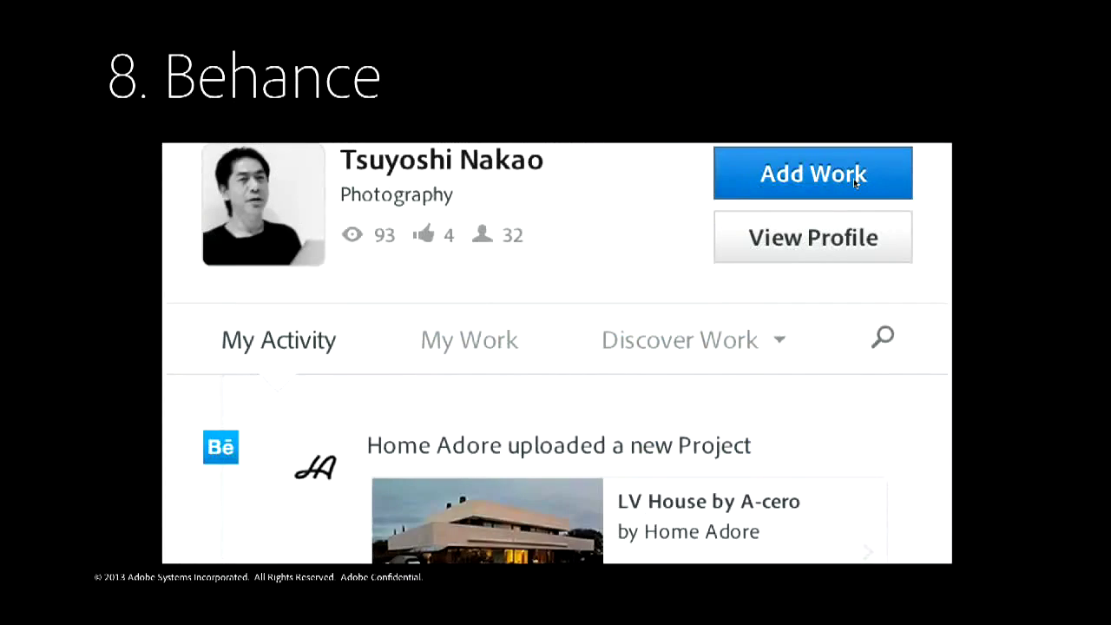
{"action": "key", "text": "Right"}
{"action": "key", "text": "Right"}
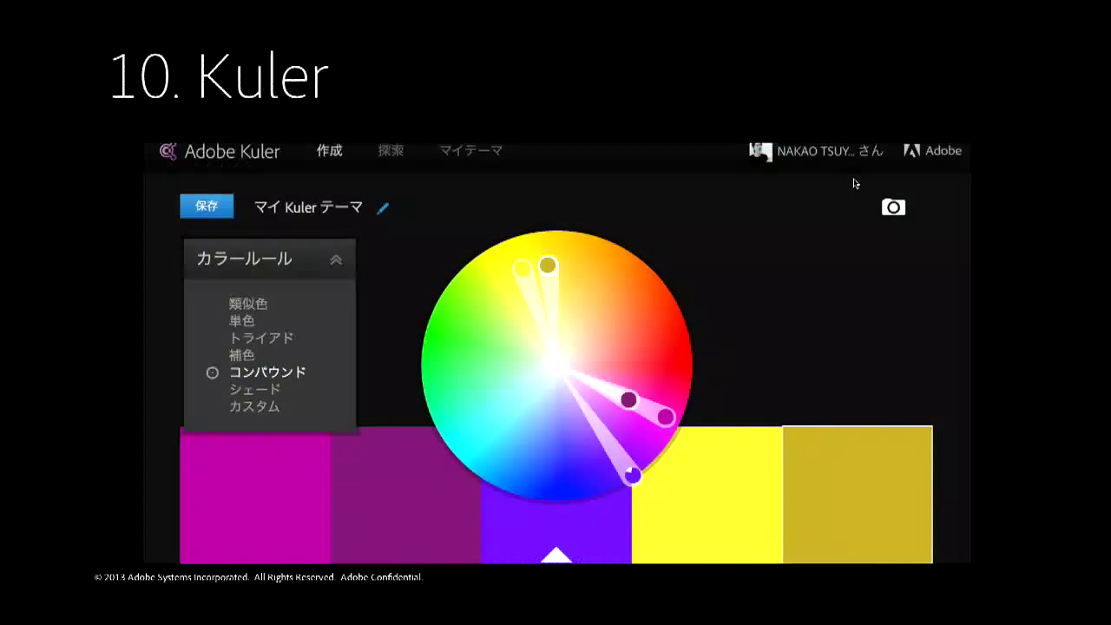
{"action": "key", "text": "Left"}
{"action": "key", "text": "Left"}
{"action": "key", "text": "Right"}
{"action": "key", "text": "Right"}
{"action": "key", "text": "Left"}
{"action": "key", "text": "Left"}
{"action": "key", "text": "Escape"}
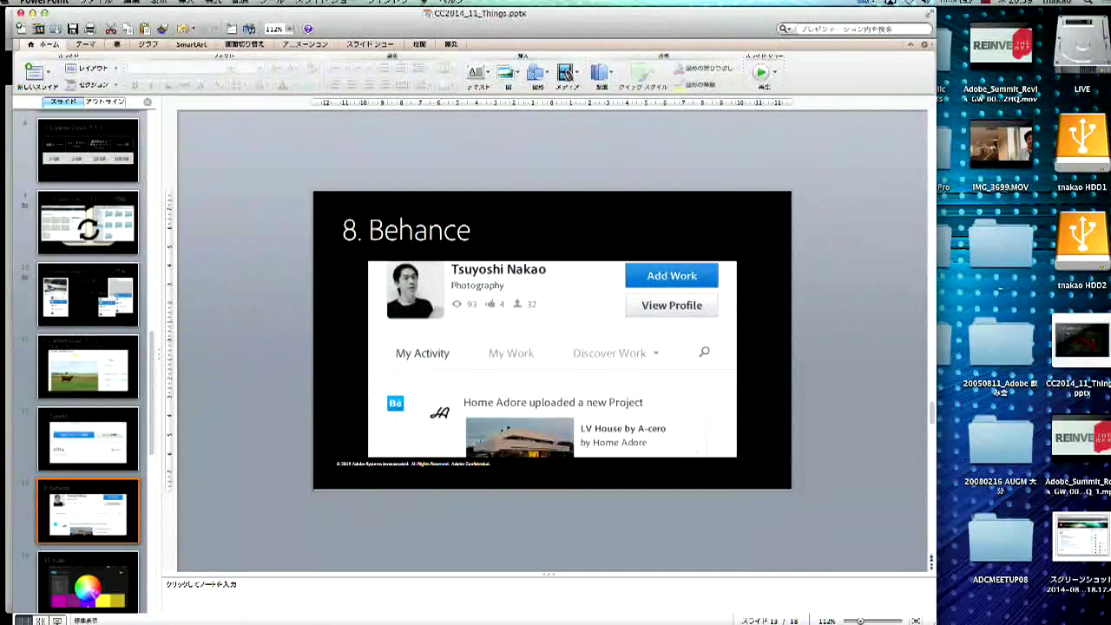
Open the マーケット page of the アセット section in the Creative Cloud desktop app and look through the downloaded assets
{"action": "left_click", "coordinate": [883, 5]}
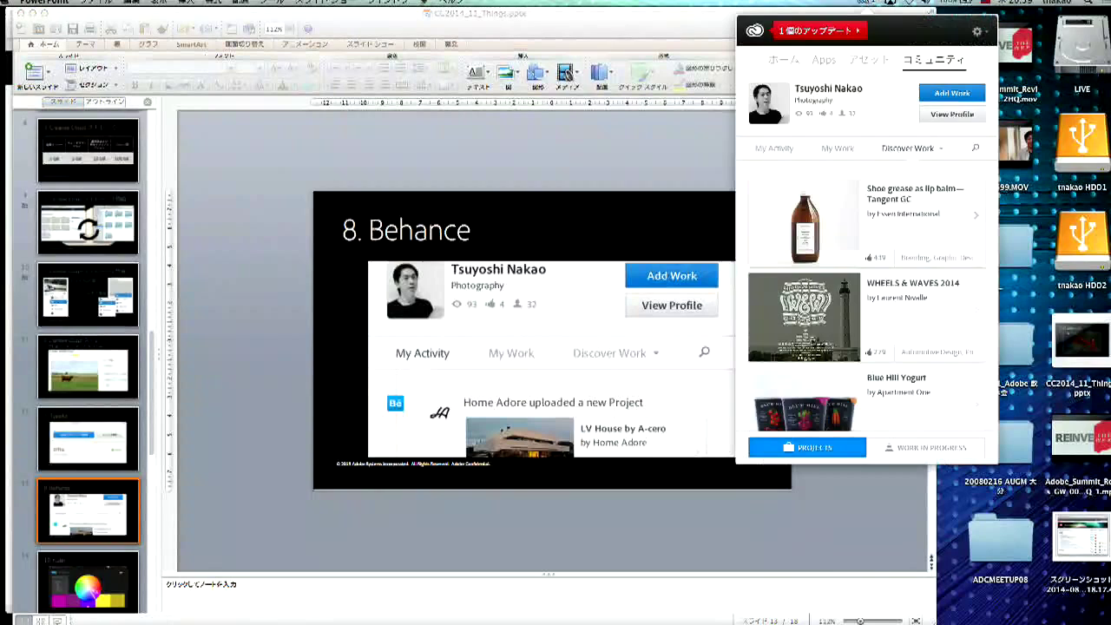
{"action": "left_click", "coordinate": [868, 66]}
{"action": "left_click", "coordinate": [884, 89]}
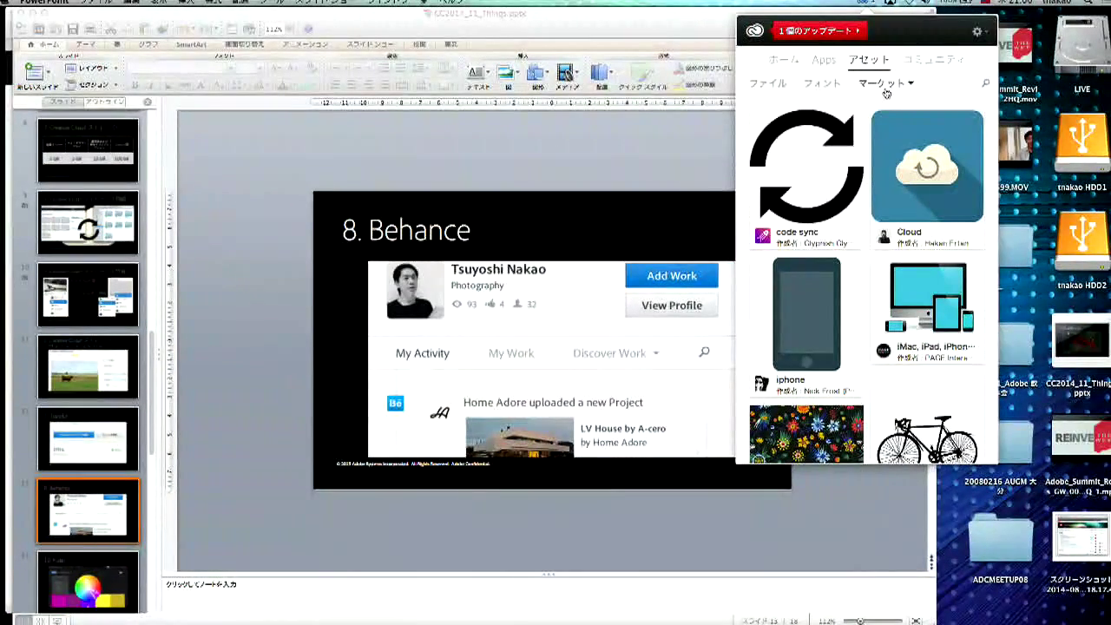
{"action": "scroll", "coordinate": [918, 193], "scroll_direction": "down", "scroll_amount": 2}
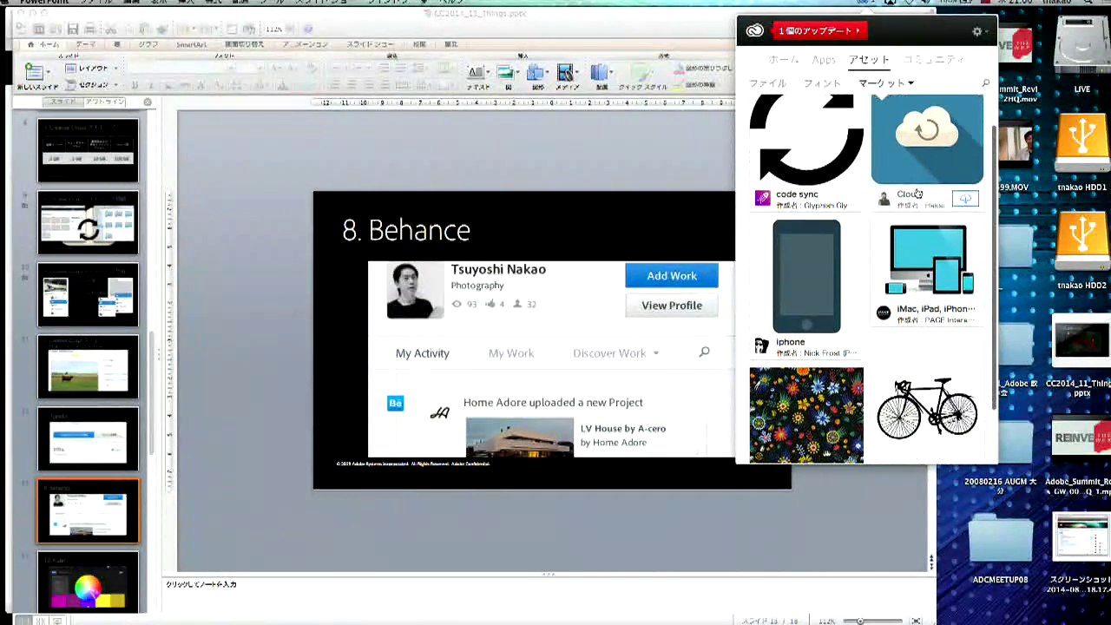
{"action": "scroll", "coordinate": [917, 193], "scroll_direction": "down", "scroll_amount": 3}
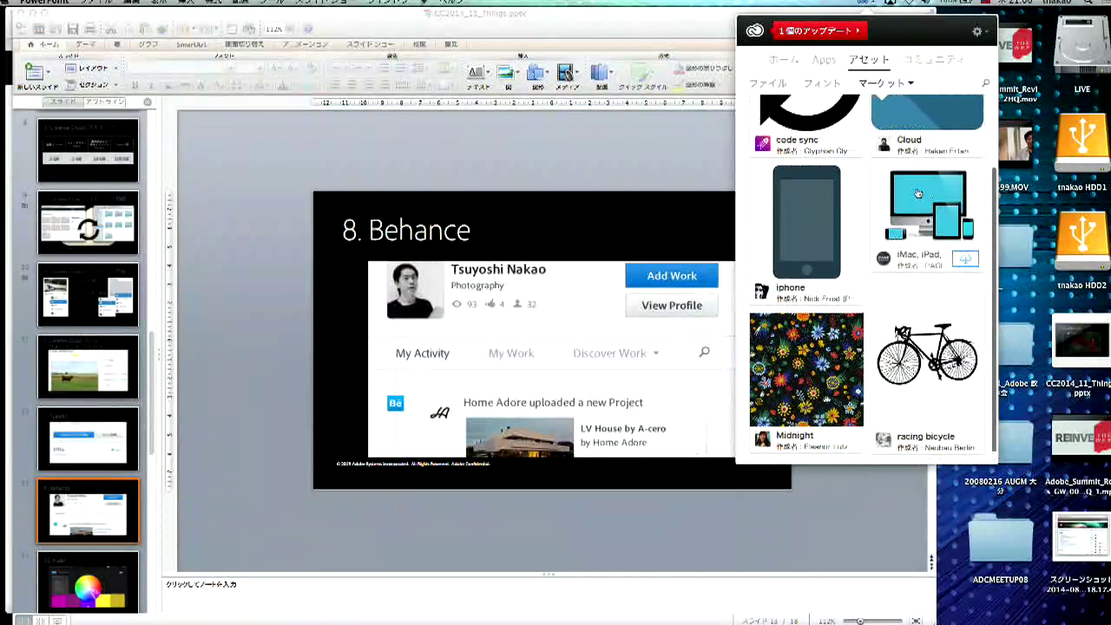
{"action": "scroll", "coordinate": [918, 193], "scroll_direction": "up", "scroll_amount": 4}
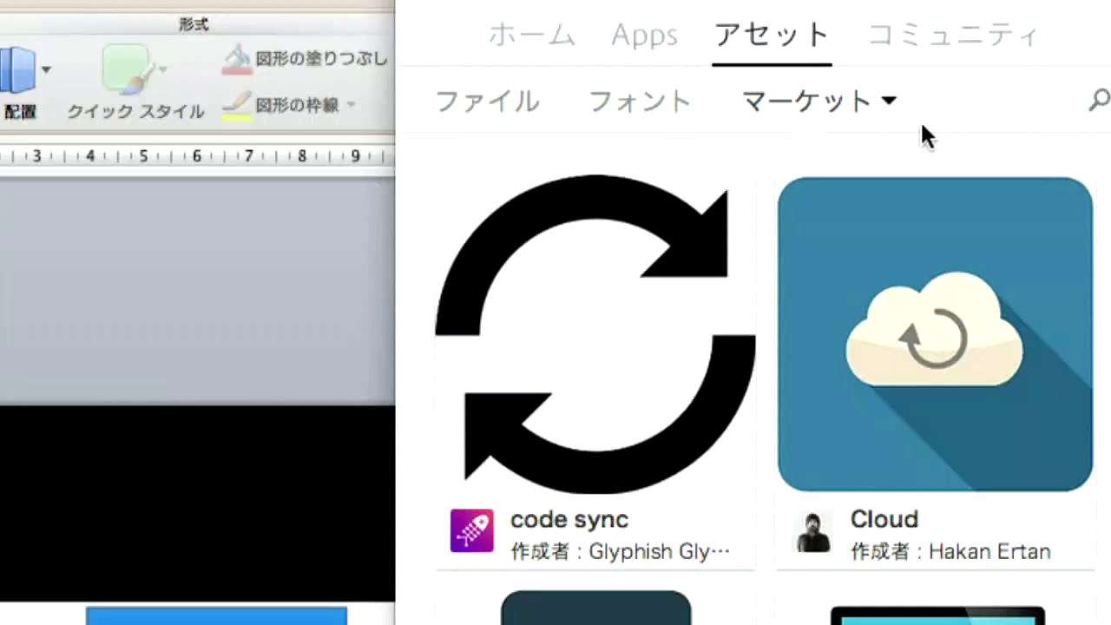
Sort the market assets by 新しい順, and switch the sorting to おすすめ
{"action": "left_click", "coordinate": [894, 110]}
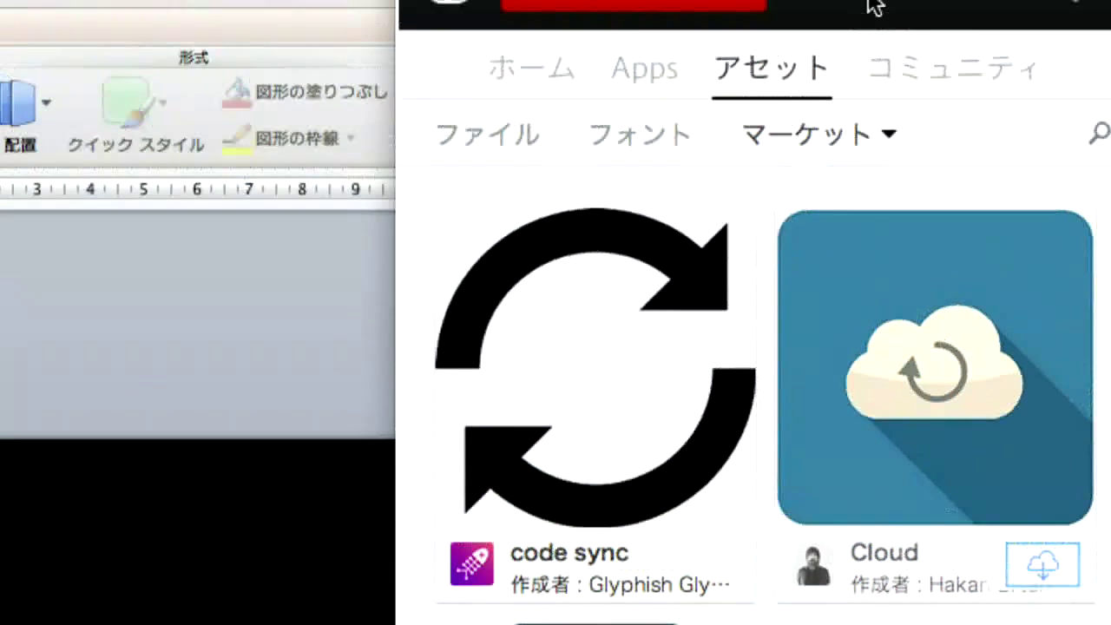
{"action": "left_click", "coordinate": [877, 160]}
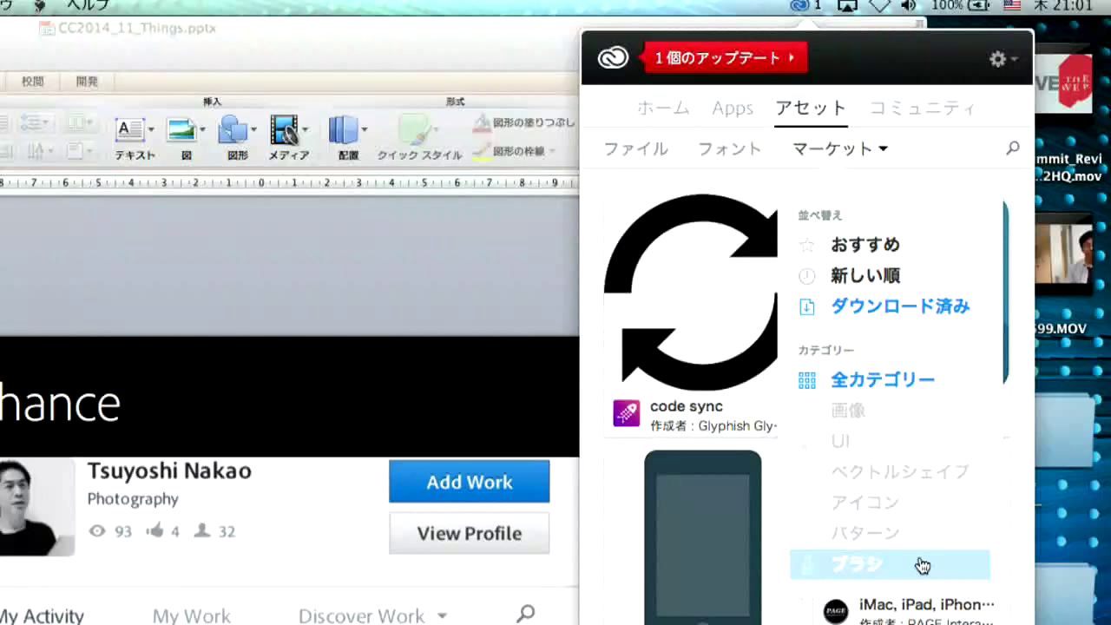
{"action": "left_click", "coordinate": [879, 276]}
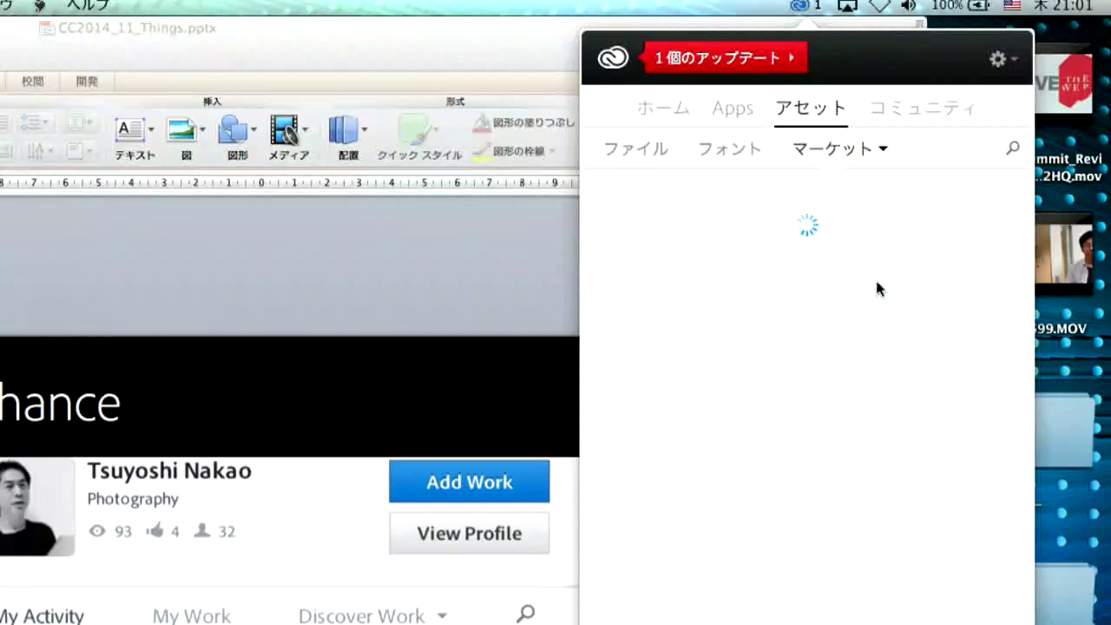
{"action": "left_click", "coordinate": [850, 154]}
{"action": "left_click", "coordinate": [847, 241]}
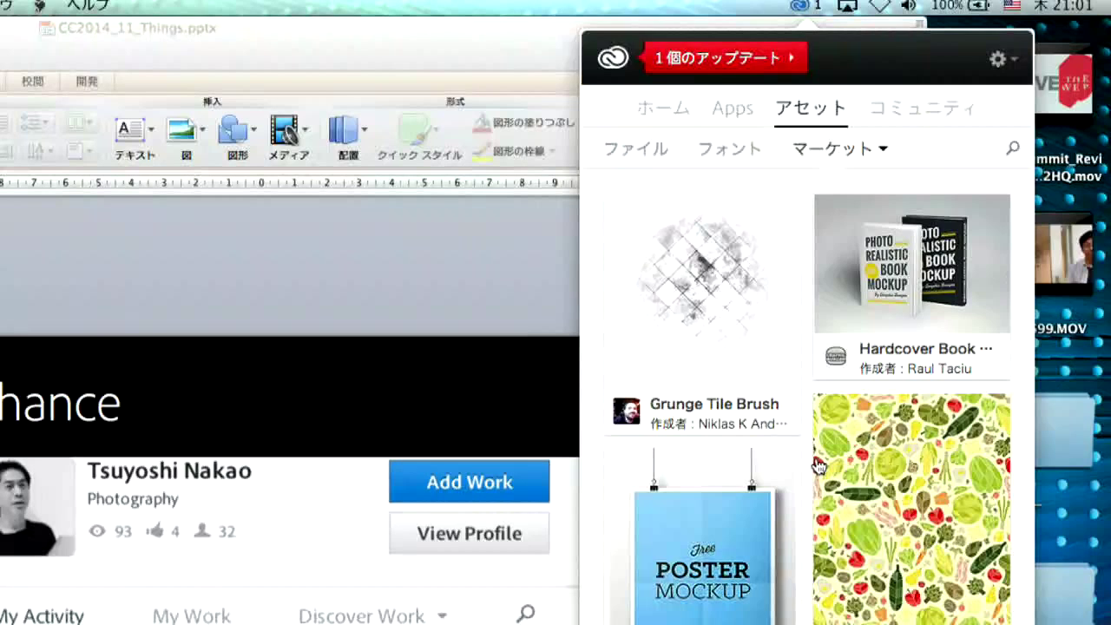
Filter the market assets to the 画像 category and browse the listed items
{"action": "left_click", "coordinate": [819, 152]}
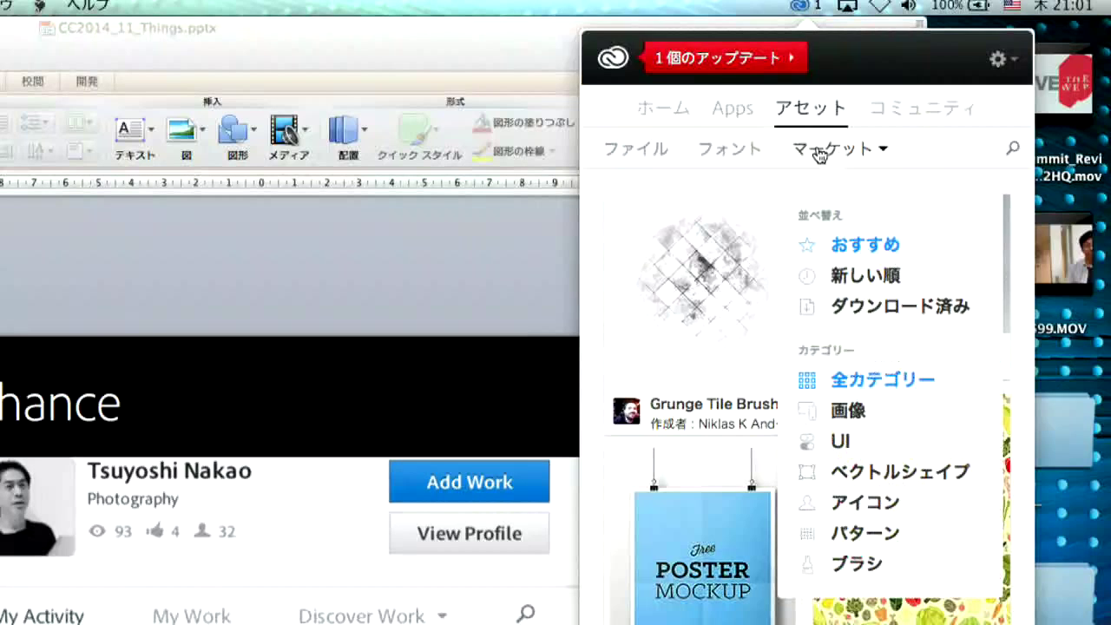
{"action": "left_click", "coordinate": [849, 420]}
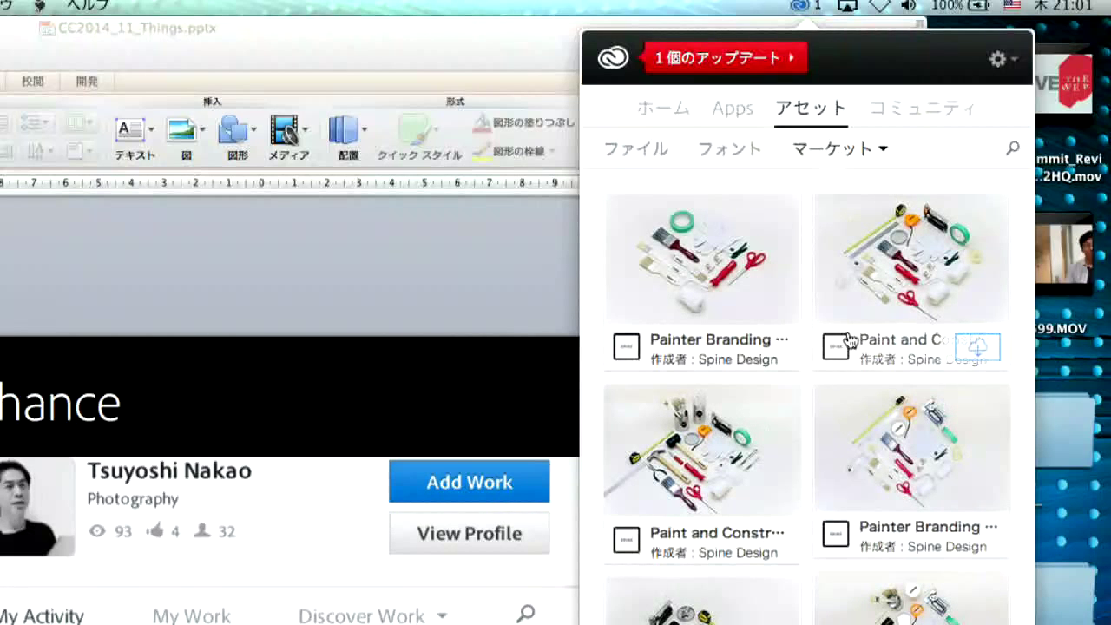
{"action": "scroll", "coordinate": [770, 377], "scroll_direction": "down", "scroll_amount": 3}
{"action": "scroll", "coordinate": [771, 376], "scroll_direction": "up", "scroll_amount": 3}
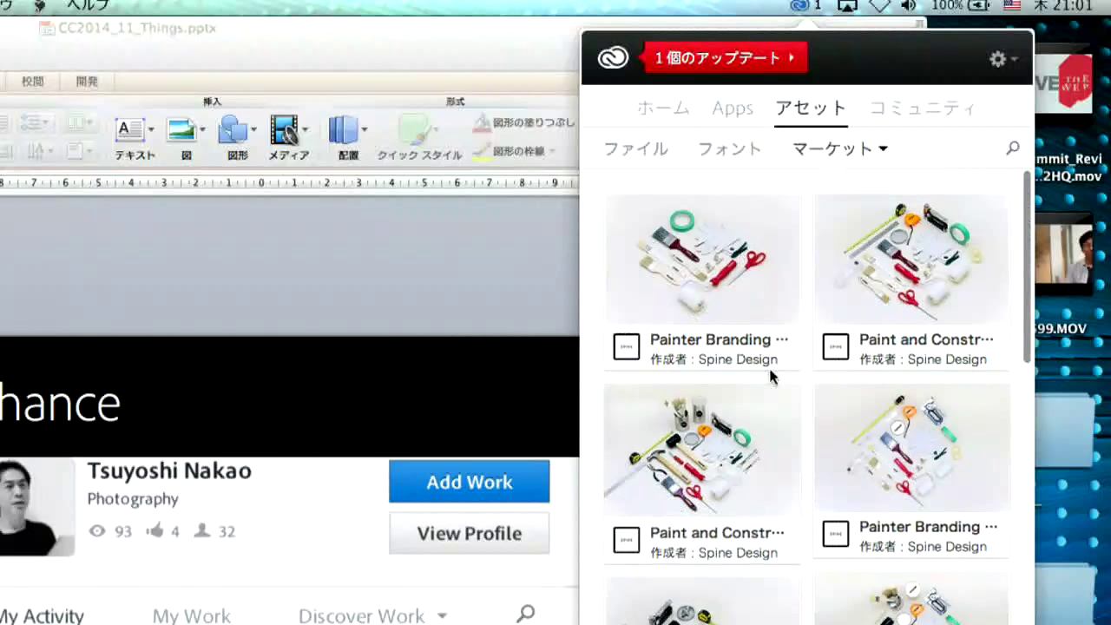
Search the market assets for Cloud
{"action": "left_click", "coordinate": [1016, 156]}
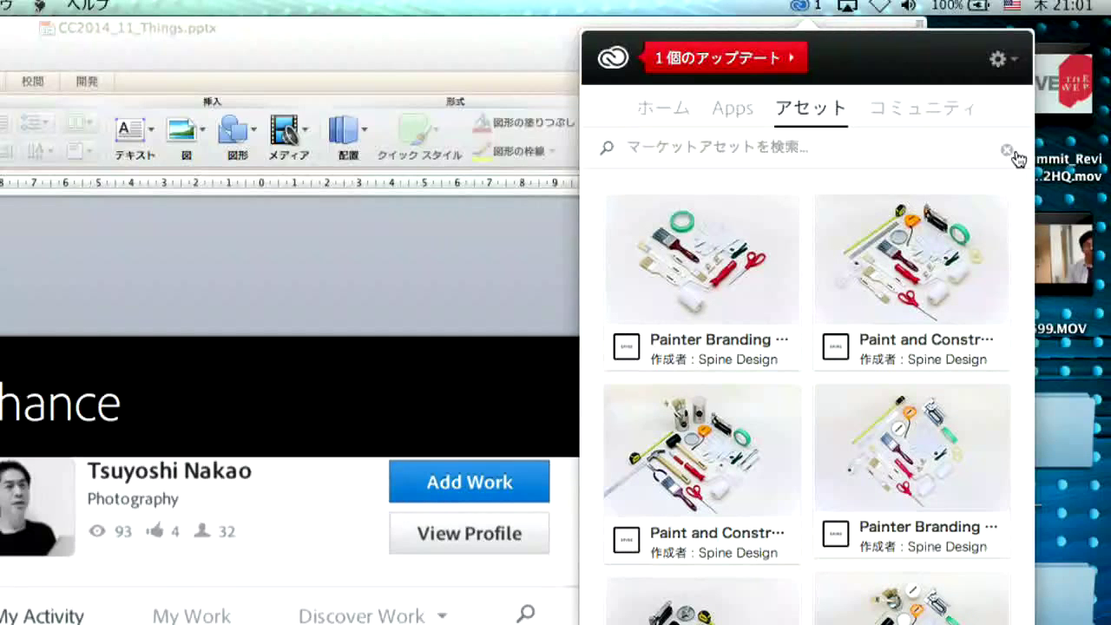
{"action": "type", "text": "Cloud"}
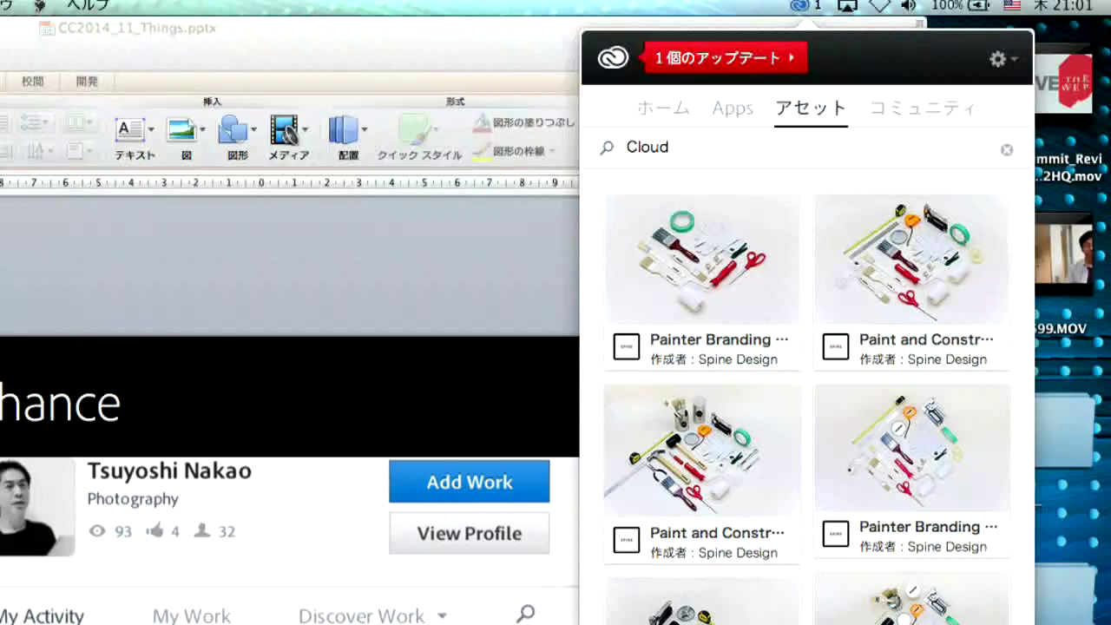
{"action": "key", "text": "Return"}
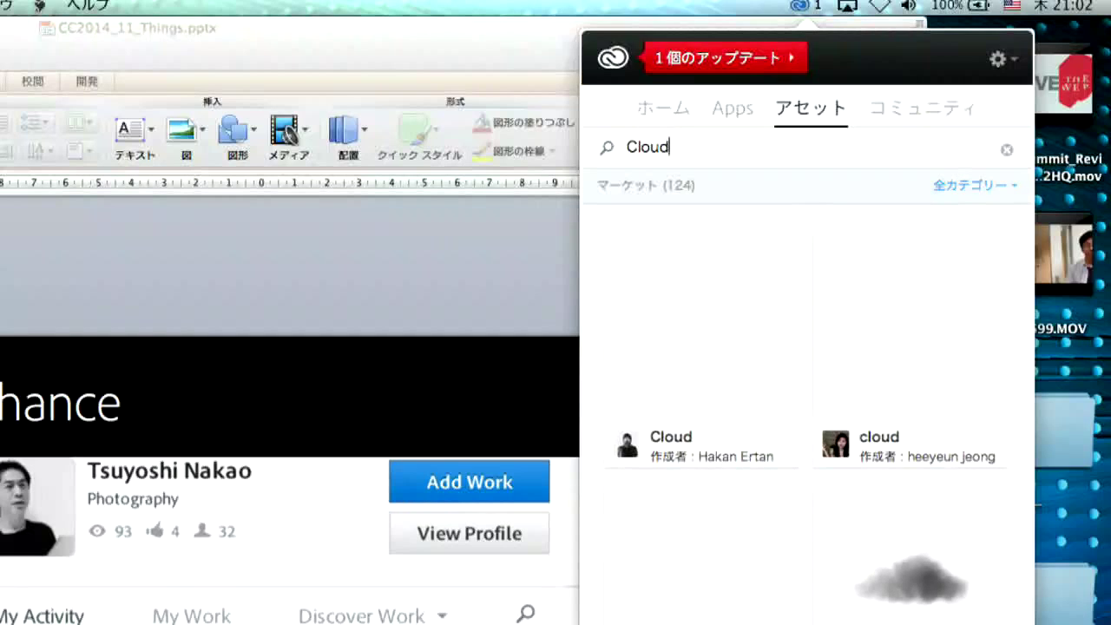
{"action": "mouse_move", "coordinate": [963, 278]}
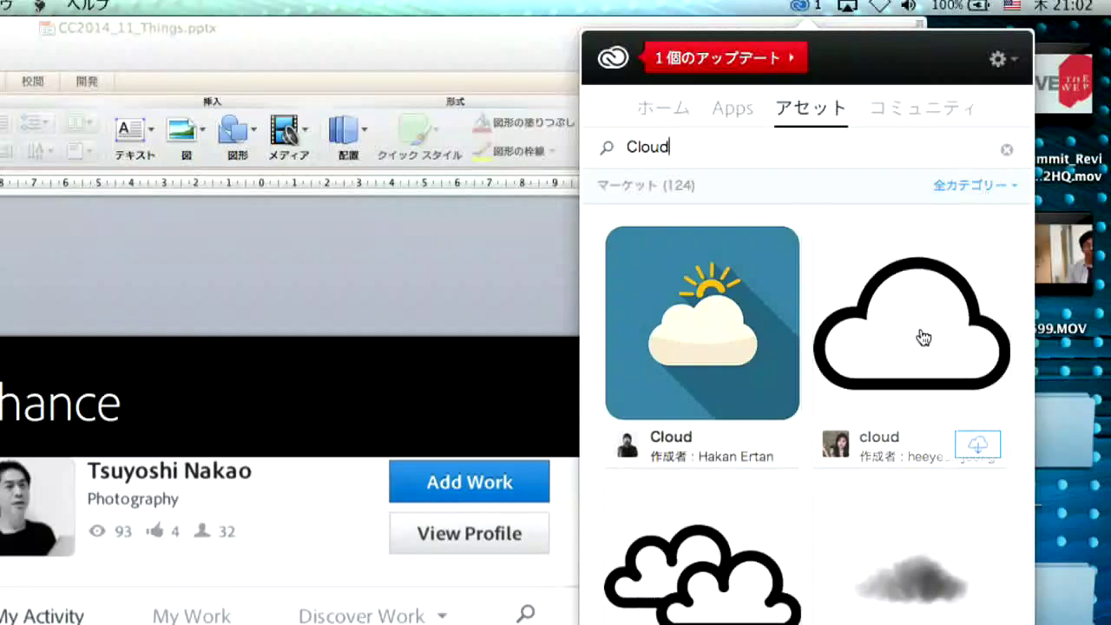
Look through the Cloud search results to see the range of cloud icons, brushes and graphics available
{"action": "scroll", "coordinate": [924, 338], "scroll_direction": "down", "scroll_amount": 5}
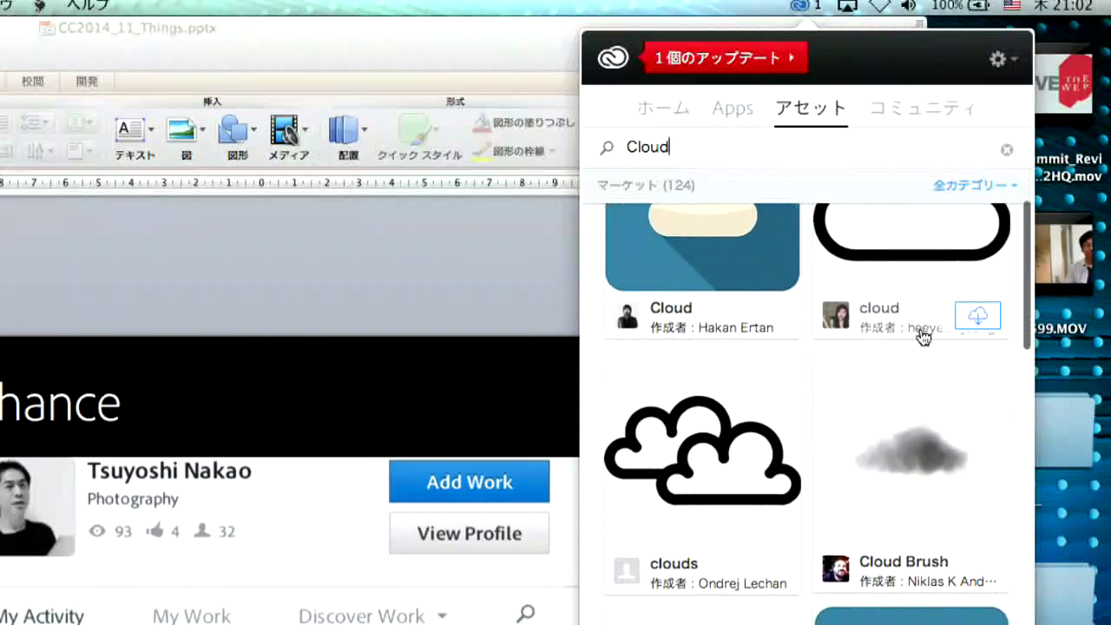
{"action": "scroll", "coordinate": [924, 338], "scroll_direction": "down", "scroll_amount": 9}
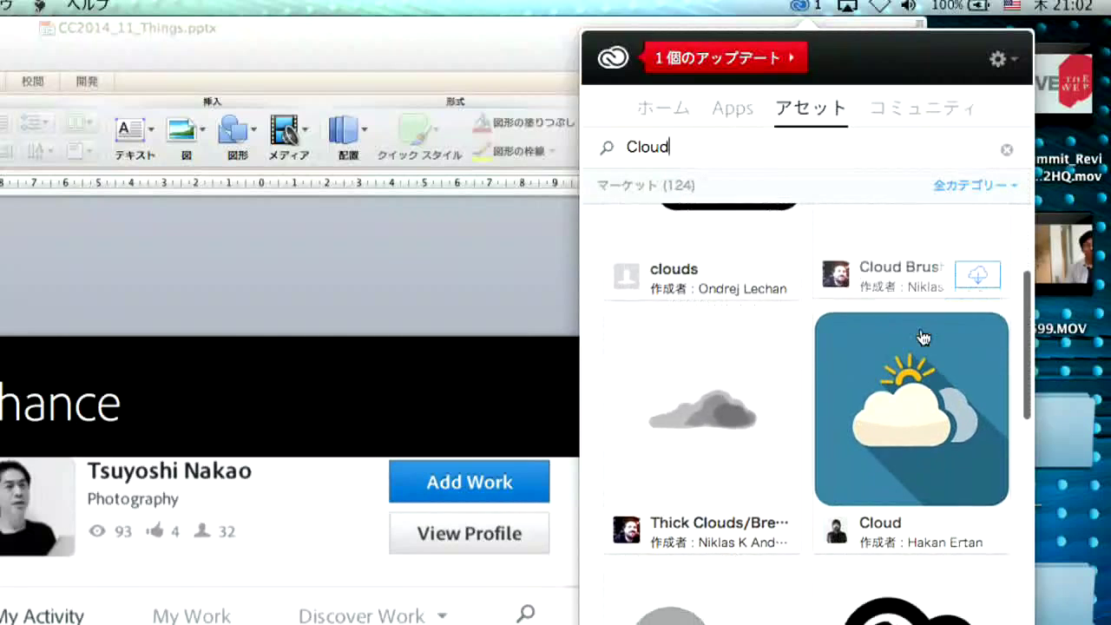
{"action": "scroll", "coordinate": [924, 338], "scroll_direction": "down", "scroll_amount": 12}
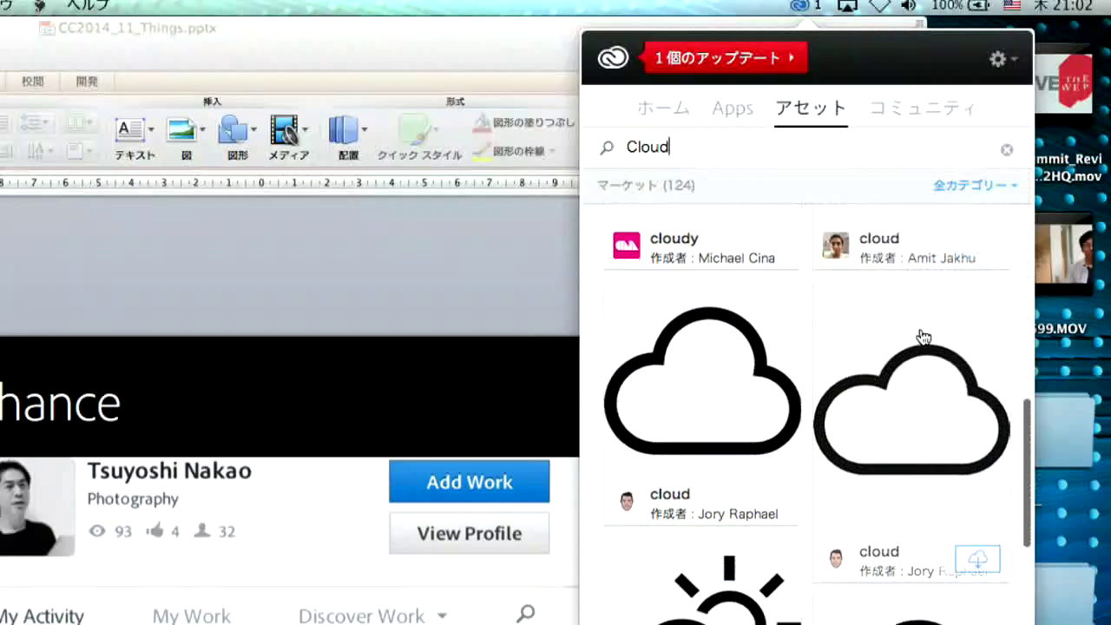
{"action": "scroll", "coordinate": [924, 338], "scroll_direction": "down", "scroll_amount": 5}
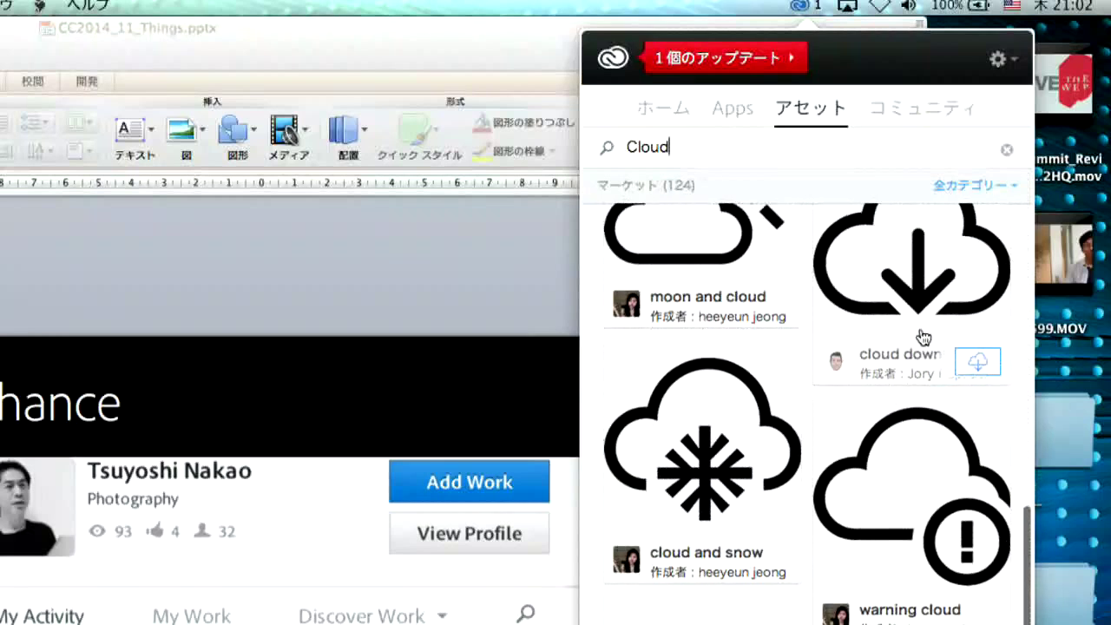
{"action": "scroll", "coordinate": [924, 338], "scroll_direction": "down", "scroll_amount": 3}
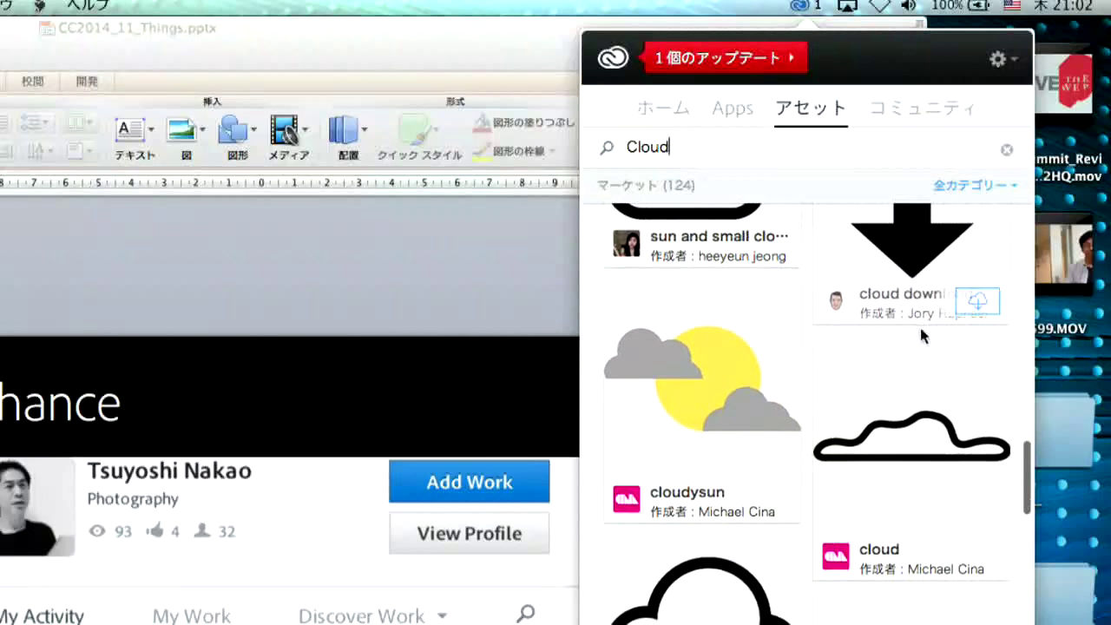
{"action": "scroll", "coordinate": [924, 338], "scroll_direction": "down", "scroll_amount": 9}
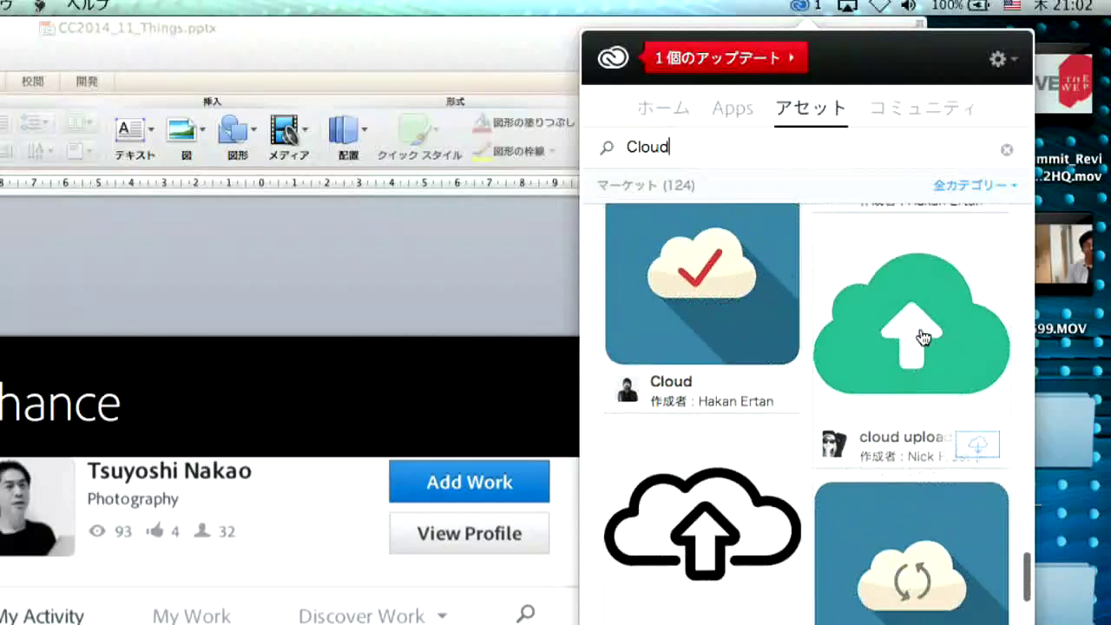
{"action": "scroll", "coordinate": [924, 337], "scroll_direction": "down", "scroll_amount": 8}
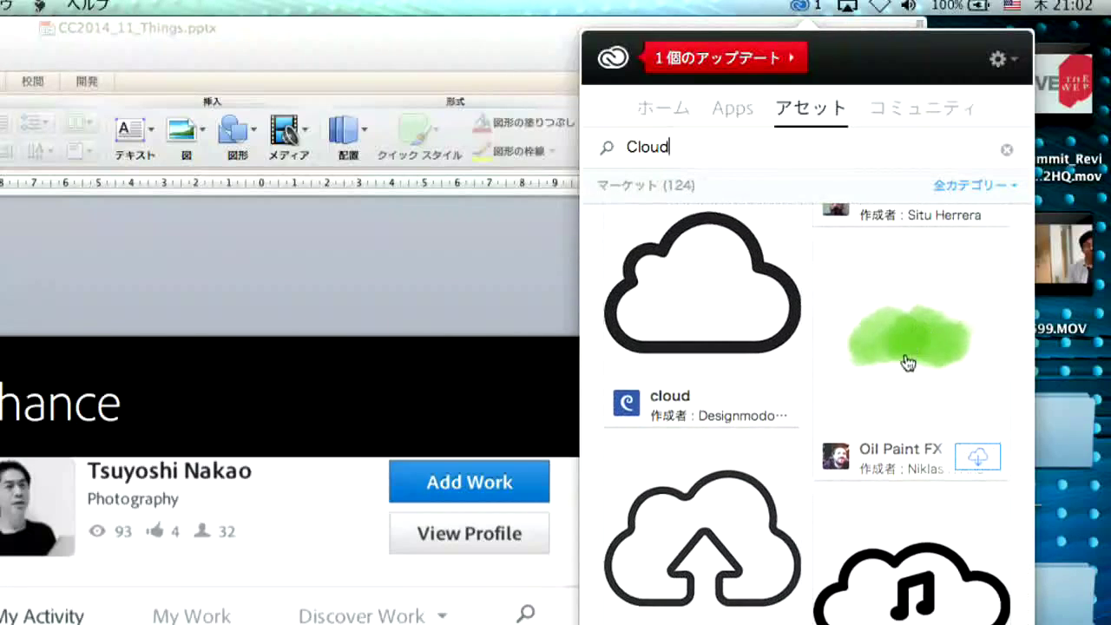
{"action": "scroll", "coordinate": [909, 363], "scroll_direction": "down", "scroll_amount": 3}
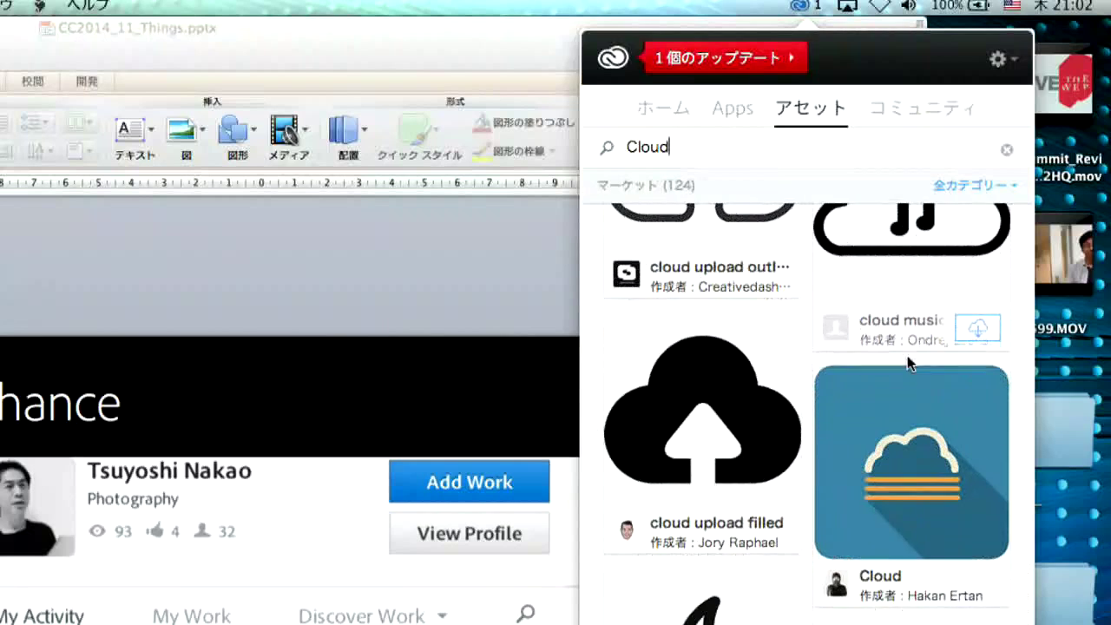
{"action": "scroll", "coordinate": [910, 364], "scroll_direction": "down", "scroll_amount": 6}
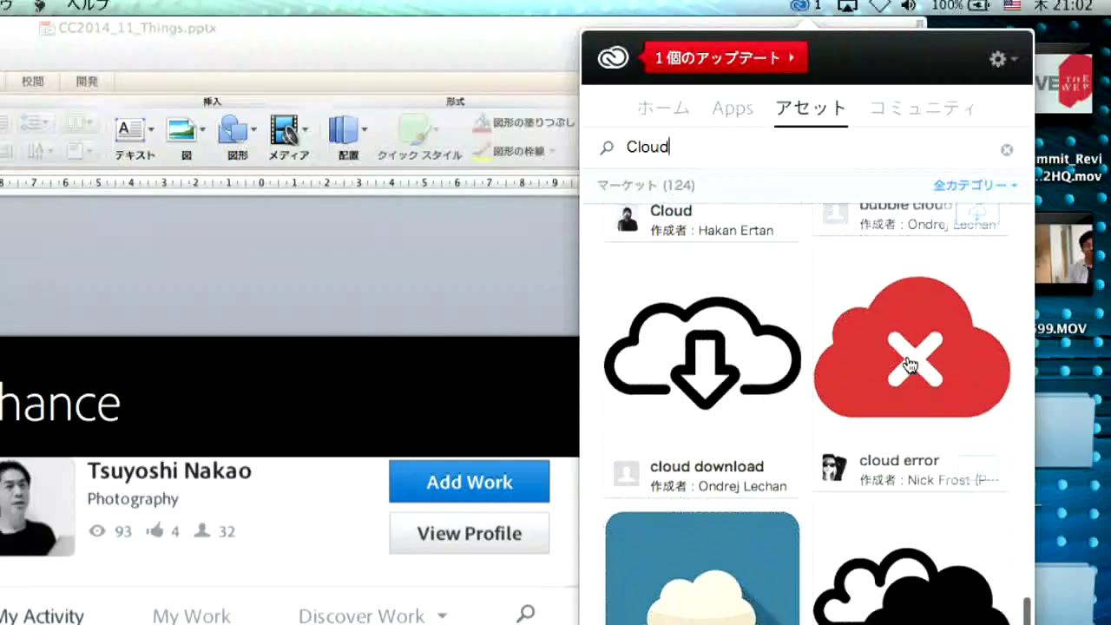
{"action": "scroll", "coordinate": [910, 365], "scroll_direction": "down", "scroll_amount": 4}
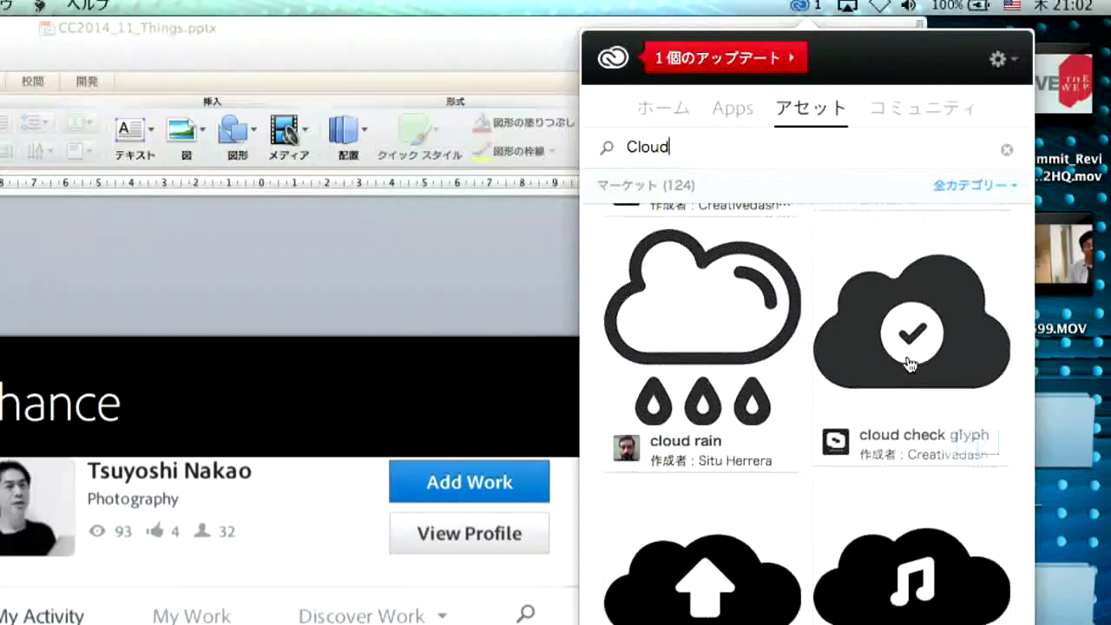
{"action": "scroll", "coordinate": [909, 365], "scroll_direction": "down", "scroll_amount": 10}
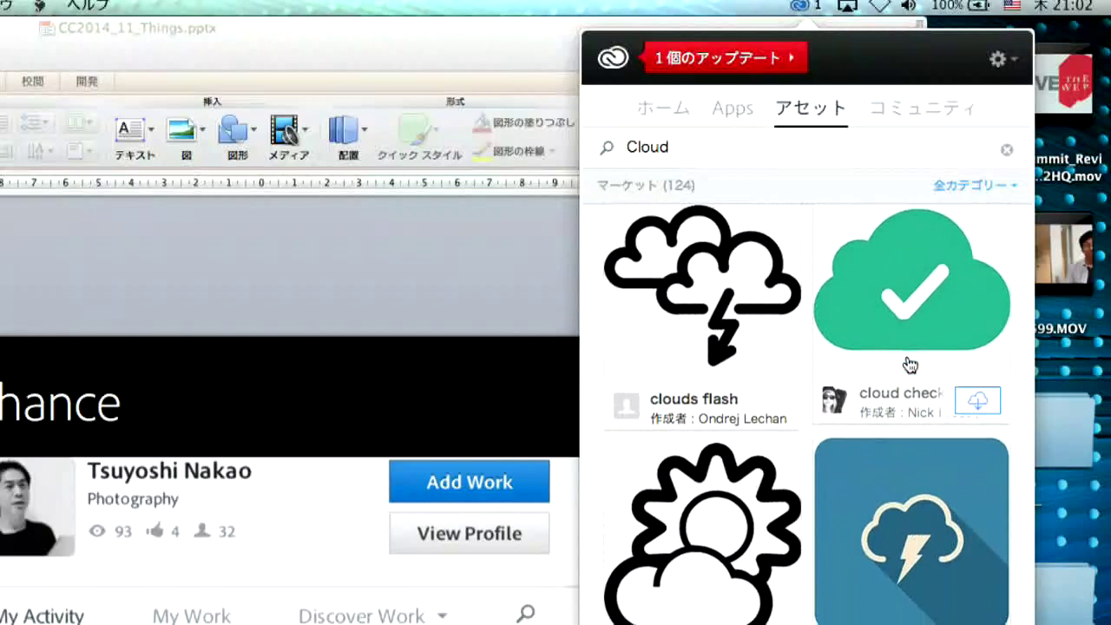
Download the cloudy sun rain SVG from the Cloud search results and close the Creative Cloud panel
{"action": "scroll", "coordinate": [909, 364], "scroll_direction": "down", "scroll_amount": 7}
{"action": "scroll", "coordinate": [909, 364], "scroll_direction": "down", "scroll_amount": 1}
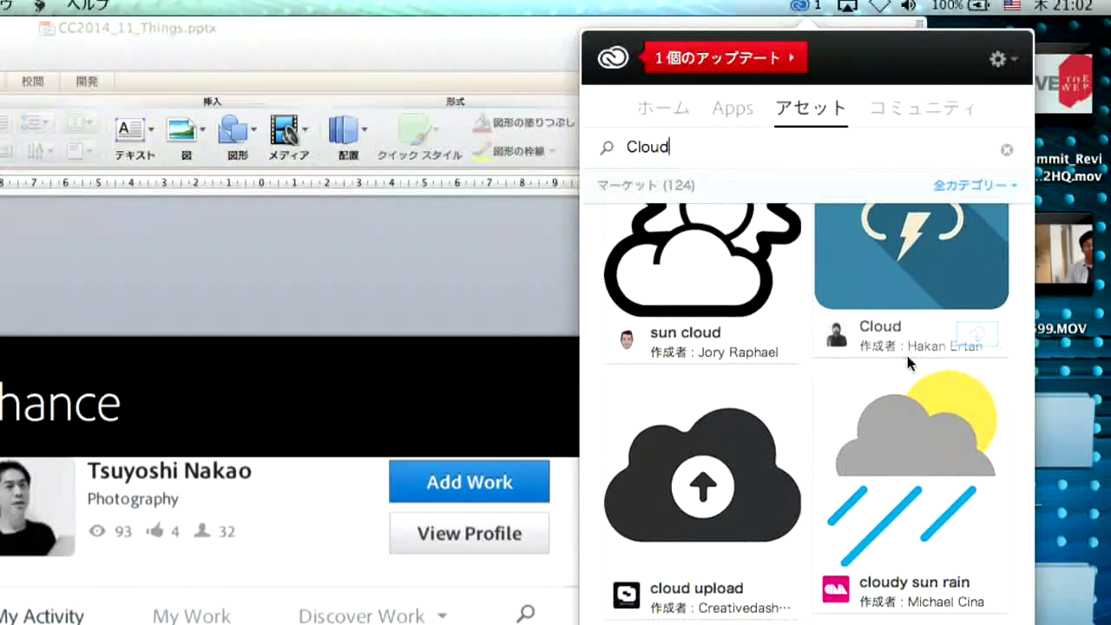
{"action": "scroll", "coordinate": [908, 364], "scroll_direction": "up", "scroll_amount": 1}
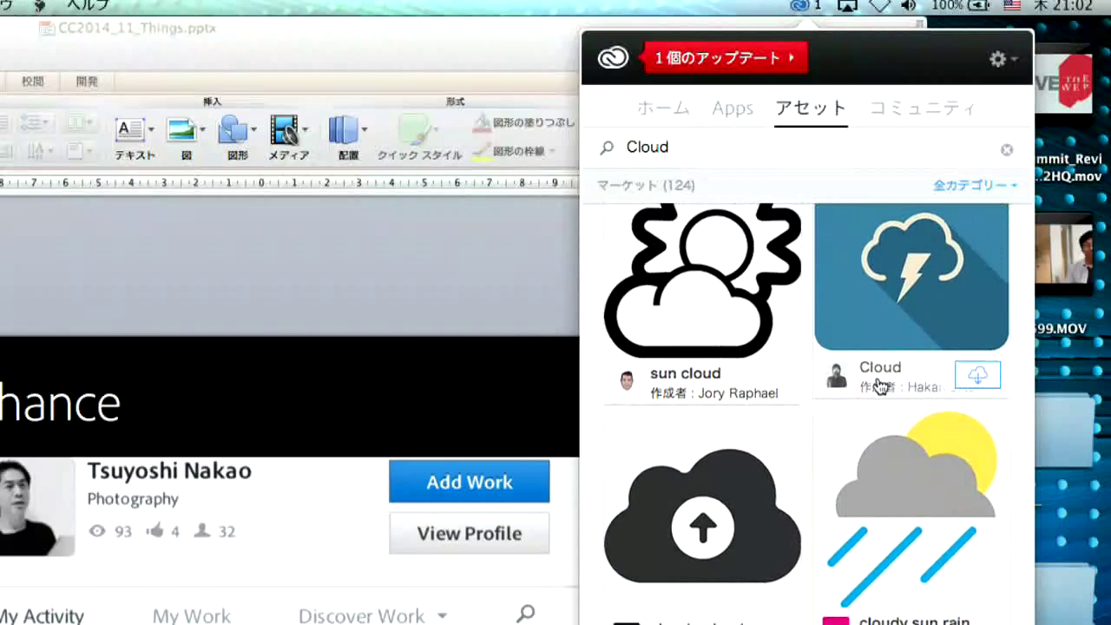
{"action": "scroll", "coordinate": [911, 409], "scroll_direction": "down", "scroll_amount": 5}
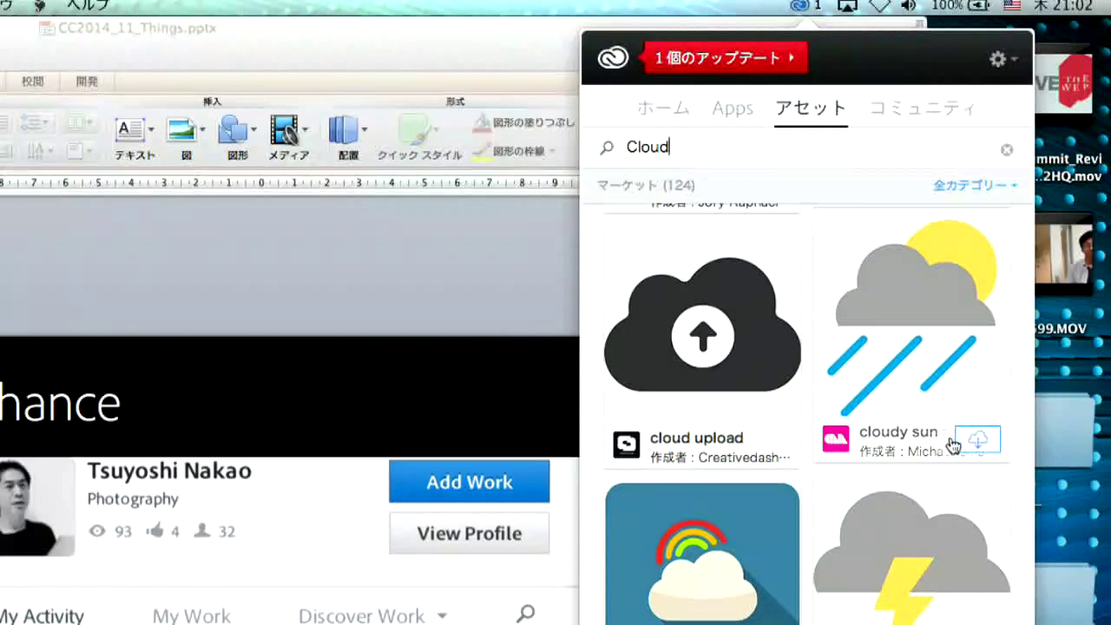
{"action": "left_click", "coordinate": [912, 379]}
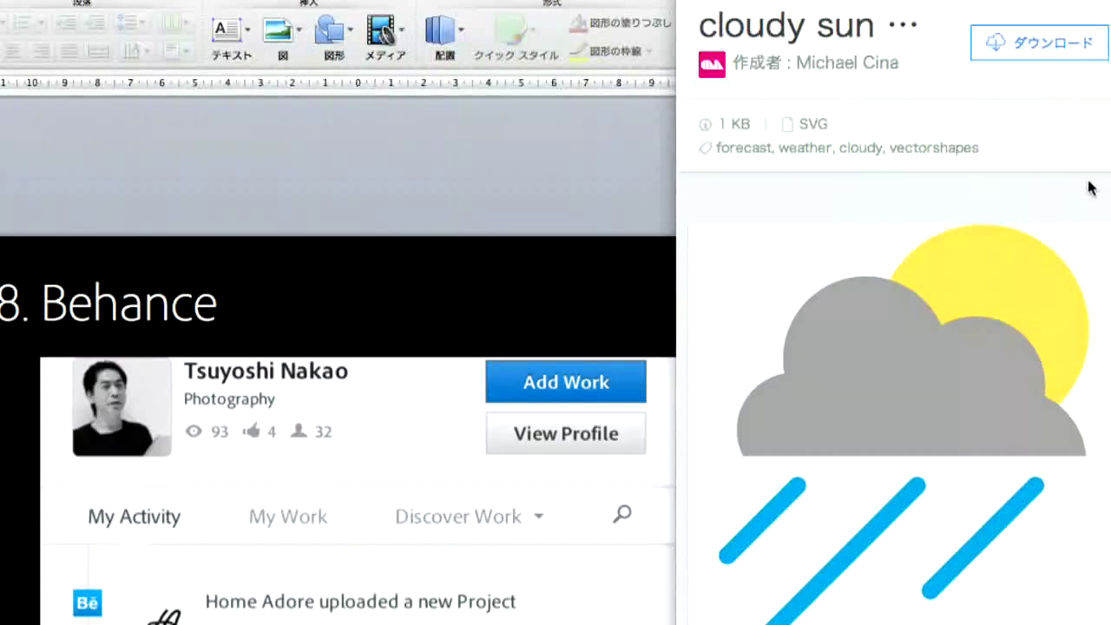
{"action": "left_click", "coordinate": [1055, 49]}
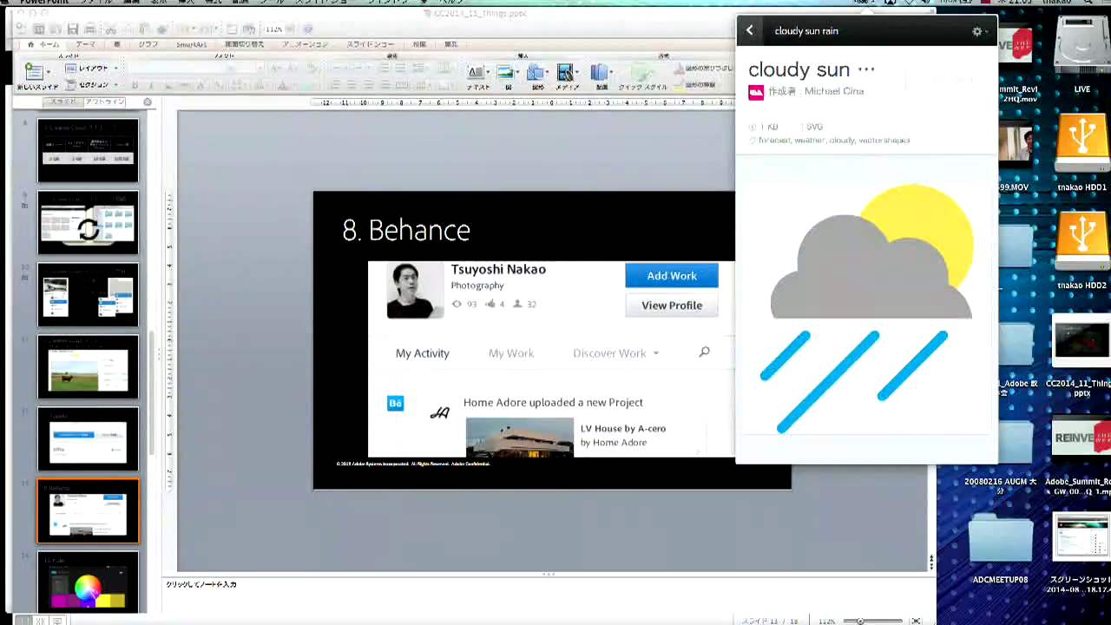
{"action": "left_click", "coordinate": [864, 3]}
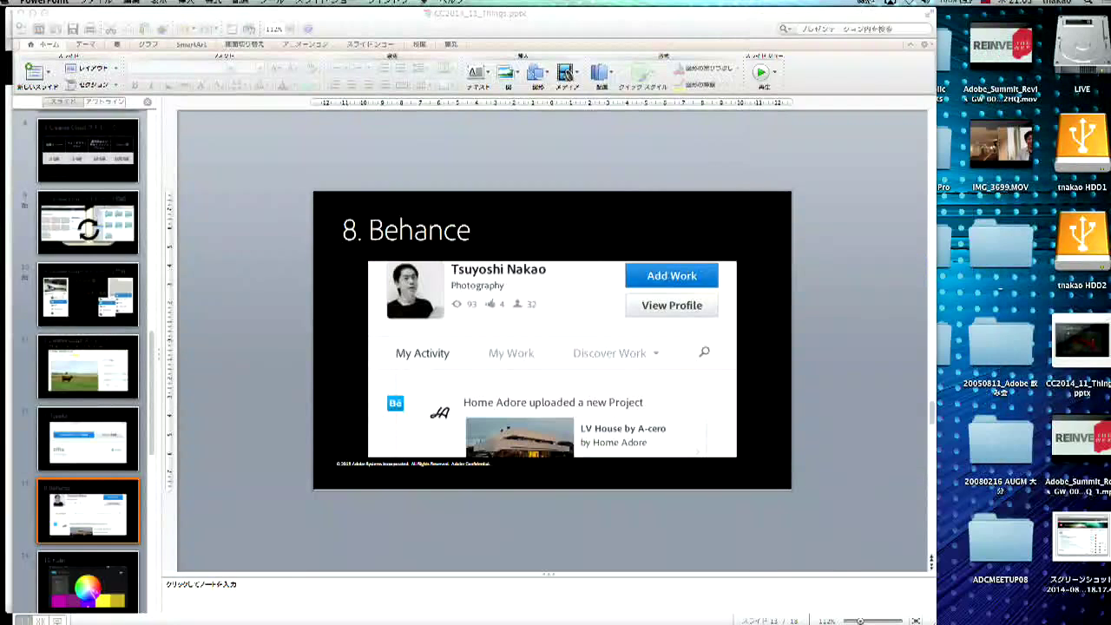
Switch to Safari and open the Market Downloads folder in Creative Cloud Files on the web
{"action": "mouse_move", "coordinate": [995, 58]}
{"action": "key", "text": "super+Tab"}
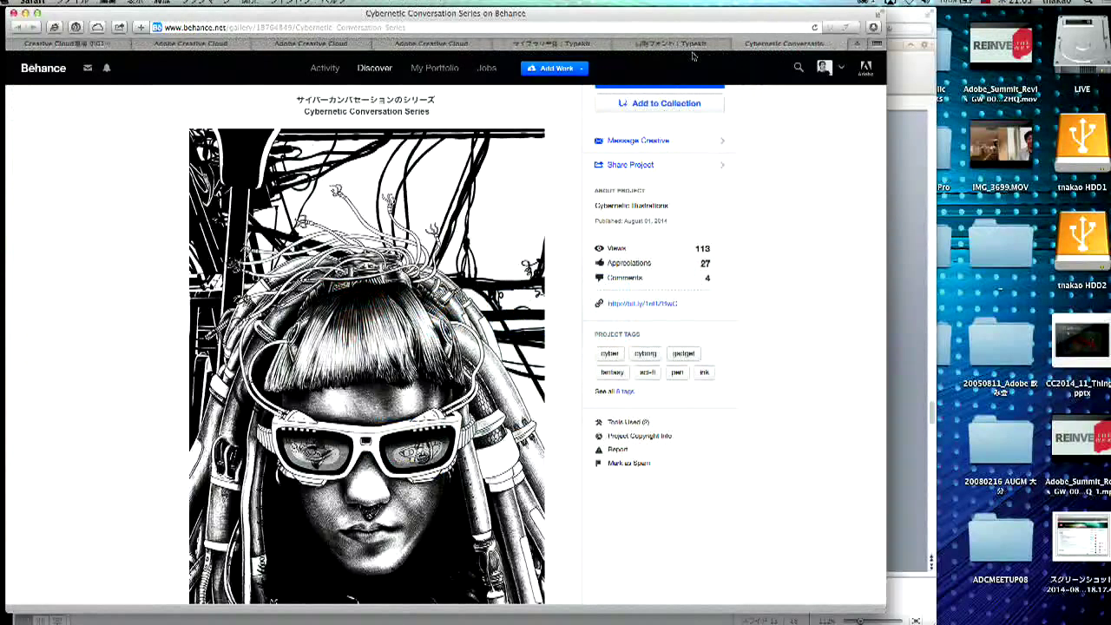
{"action": "left_click", "coordinate": [476, 46]}
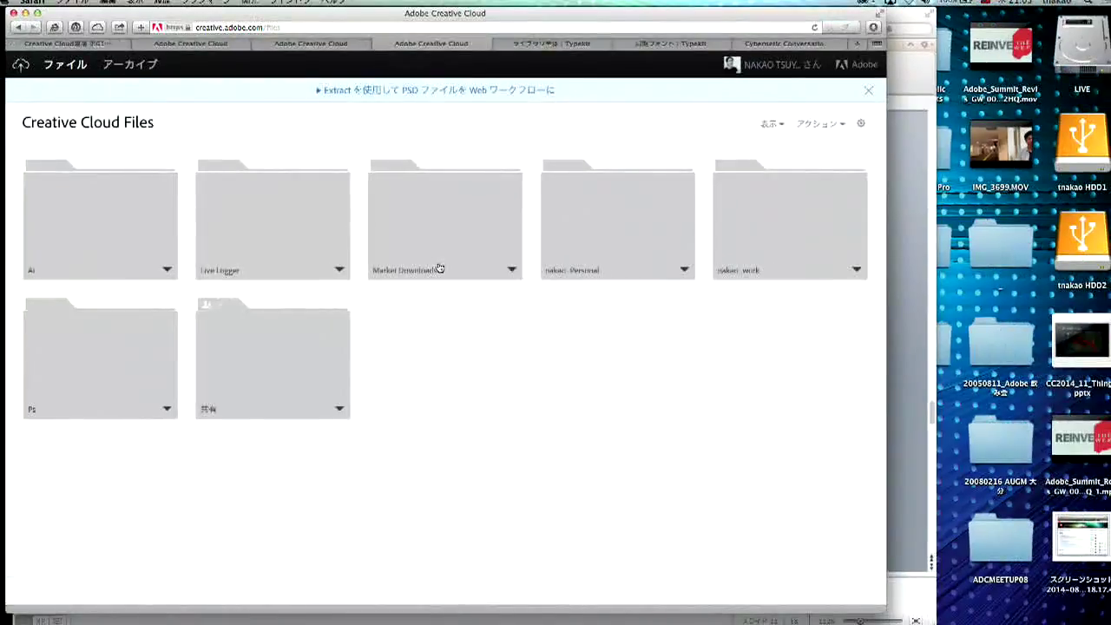
{"action": "left_click", "coordinate": [439, 269]}
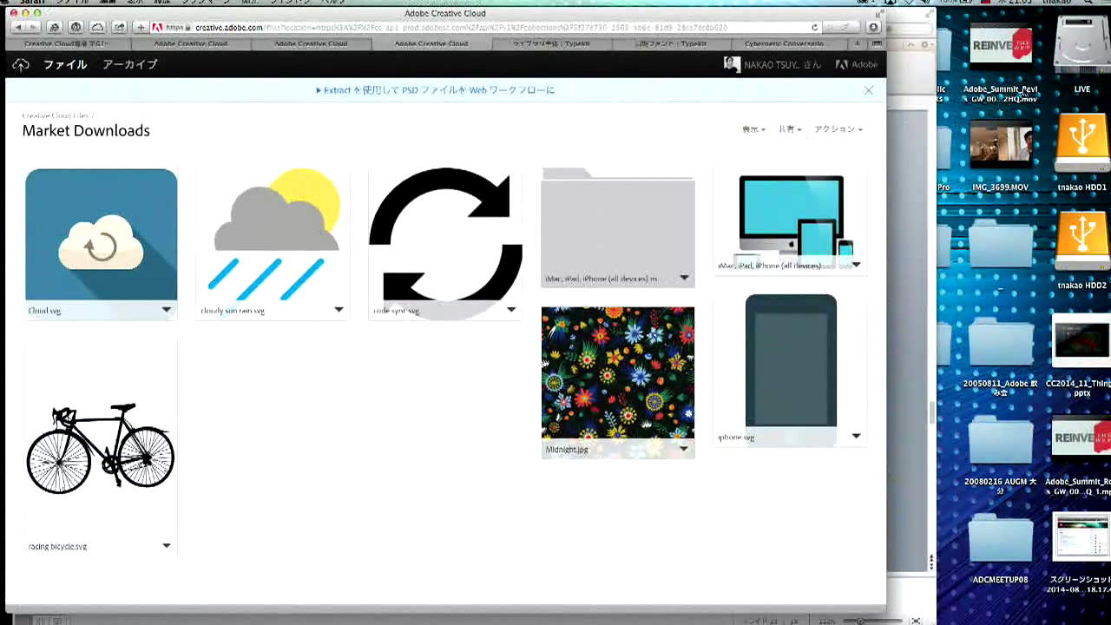
Open cloudy sun rain.svg in Illustrator from the Market Downloads folder of the local Creative Cloud Files in Finder
{"action": "left_click", "coordinate": [1081, 59]}
{"action": "double_click", "coordinate": [1081, 59]}
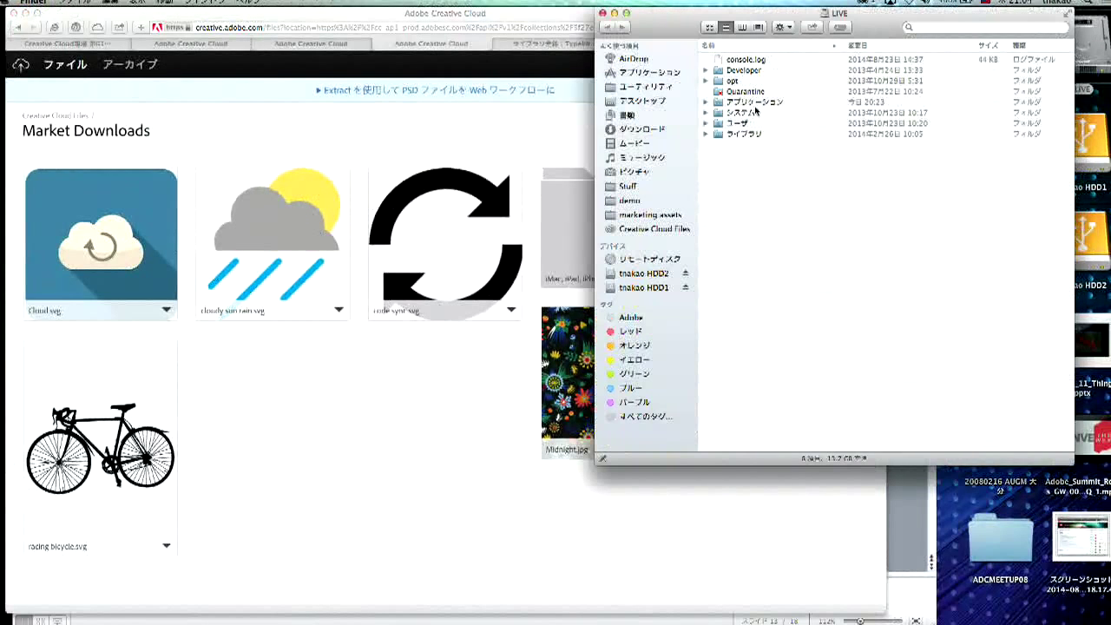
{"action": "left_click", "coordinate": [660, 228]}
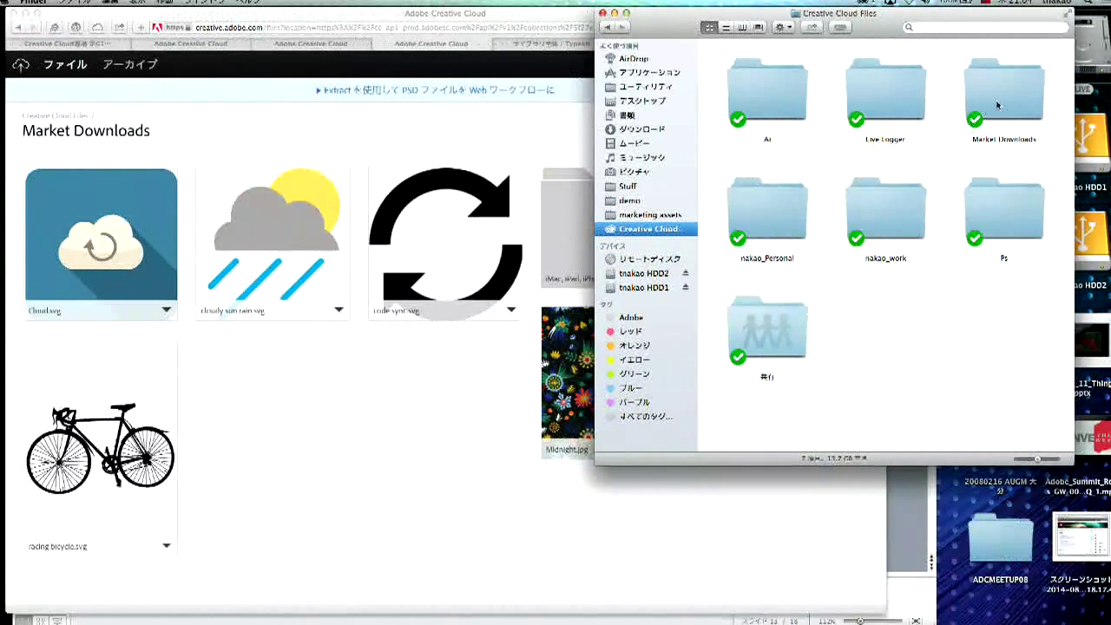
{"action": "double_click", "coordinate": [979, 119]}
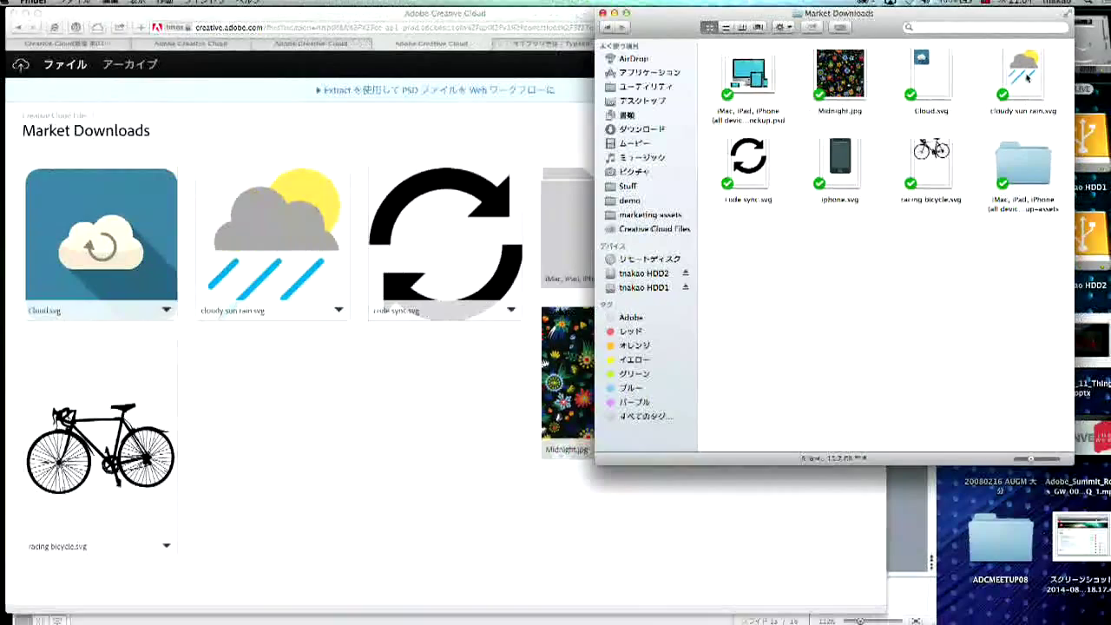
{"action": "left_click_drag", "start_coordinate": [1031, 64], "coordinate": [413, 608]}
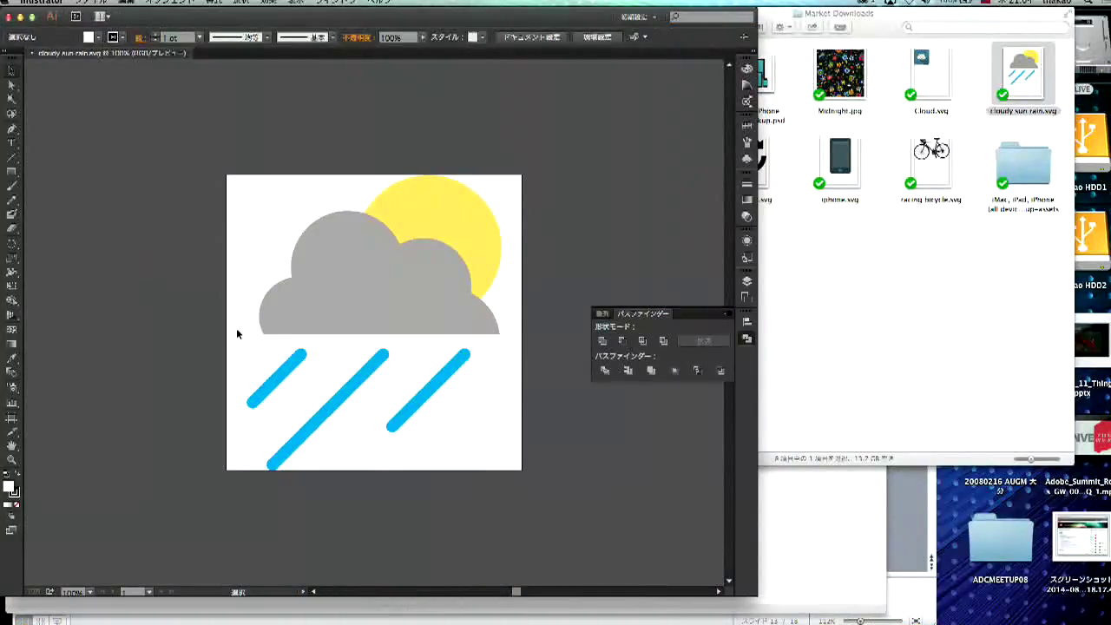
Select the cloud artwork, examine its vector paths in outline view, and return to the colour preview
{"action": "left_click", "coordinate": [335, 280]}
{"action": "left_click", "coordinate": [297, 1]}
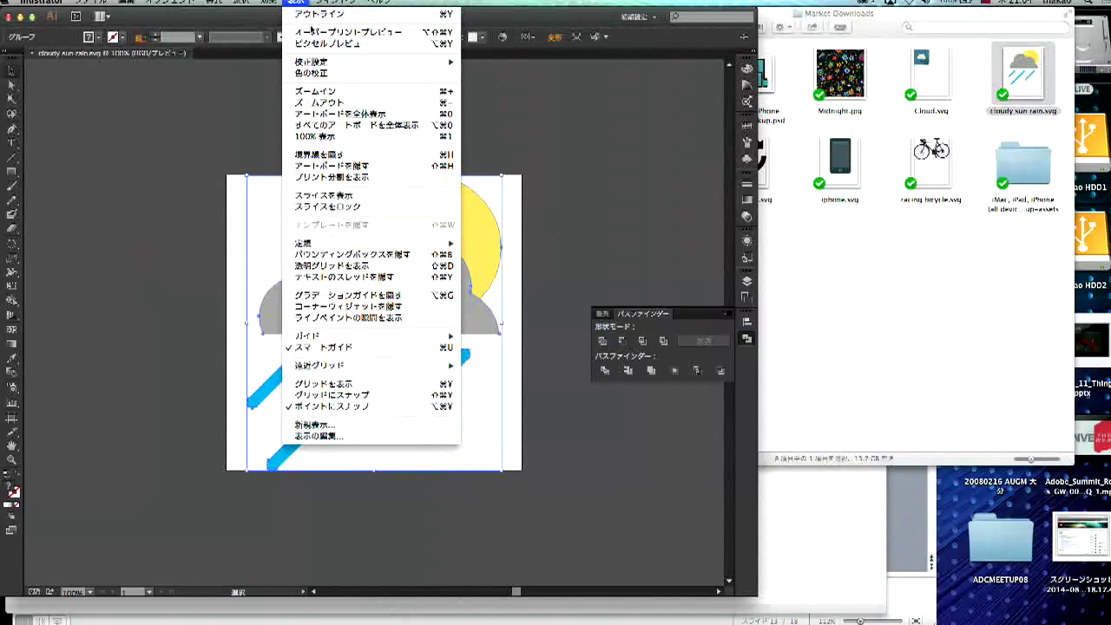
{"action": "left_click", "coordinate": [321, 11]}
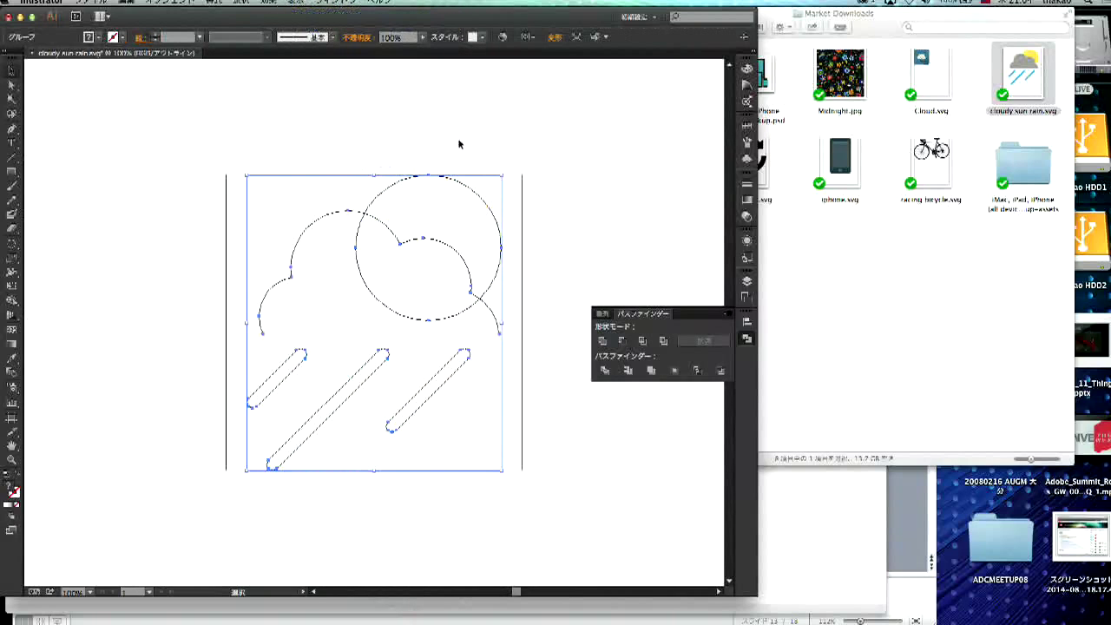
{"action": "left_click", "coordinate": [296, 3]}
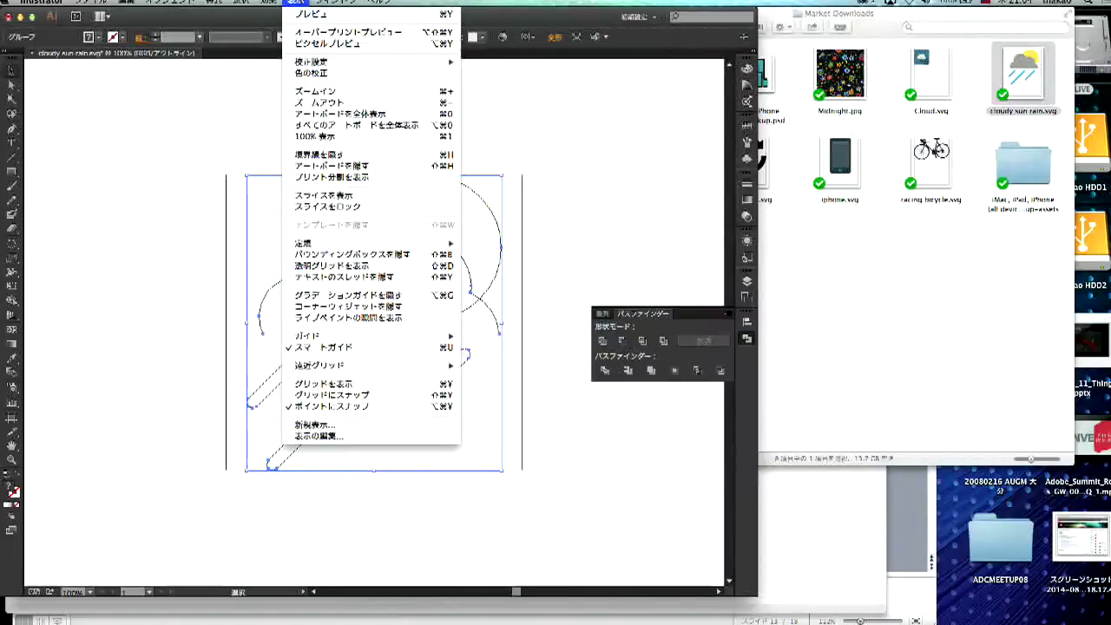
{"action": "left_click", "coordinate": [304, 15]}
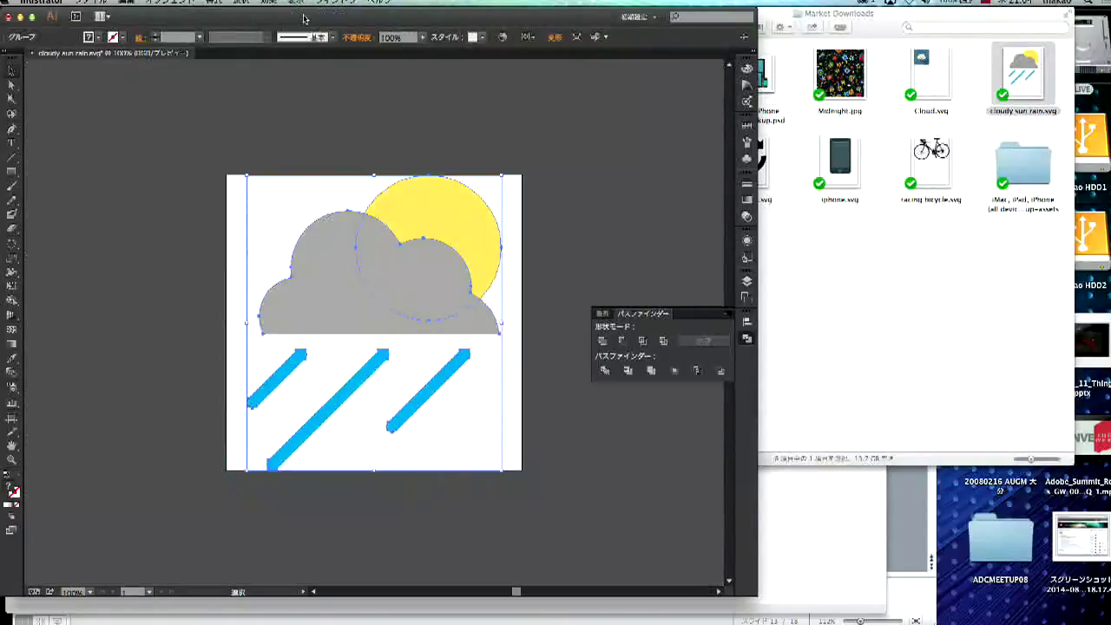
{"action": "left_click", "coordinate": [236, 347]}
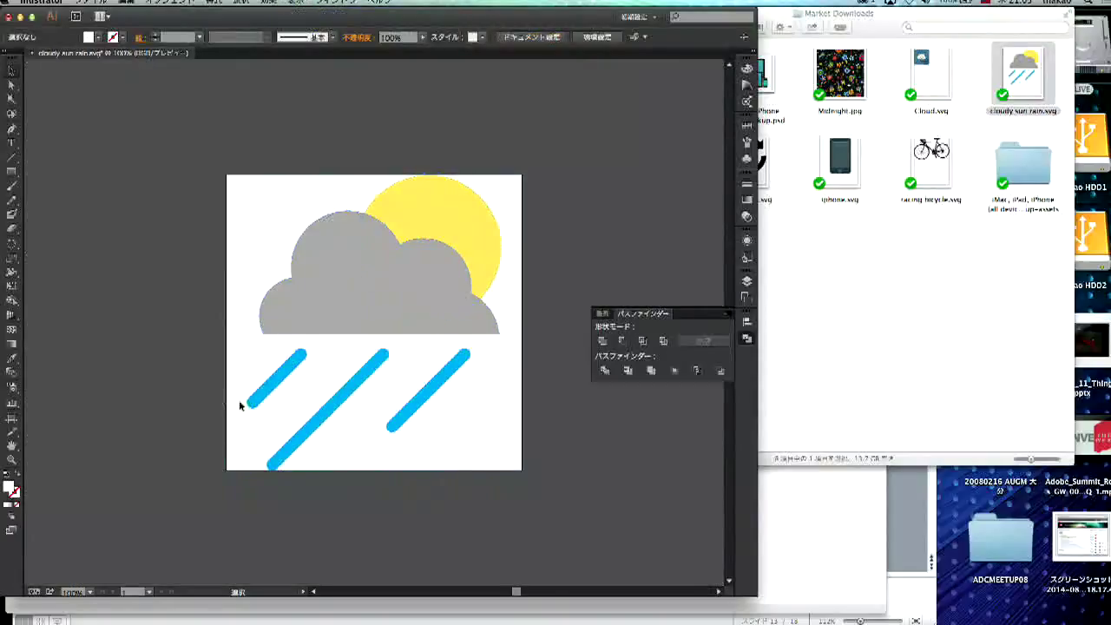
Delete the three blue rain streaks and their leftover fragments below the cloud using the Direct Selection tool
{"action": "left_click", "coordinate": [11, 86]}
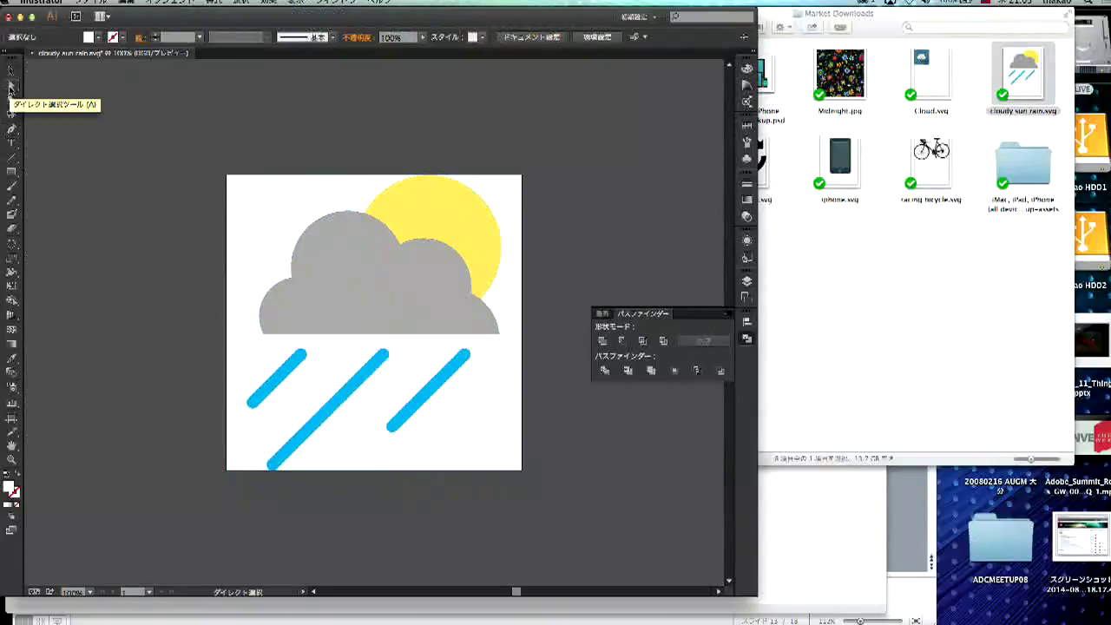
{"action": "left_click_drag", "start_coordinate": [243, 369], "coordinate": [429, 439]}
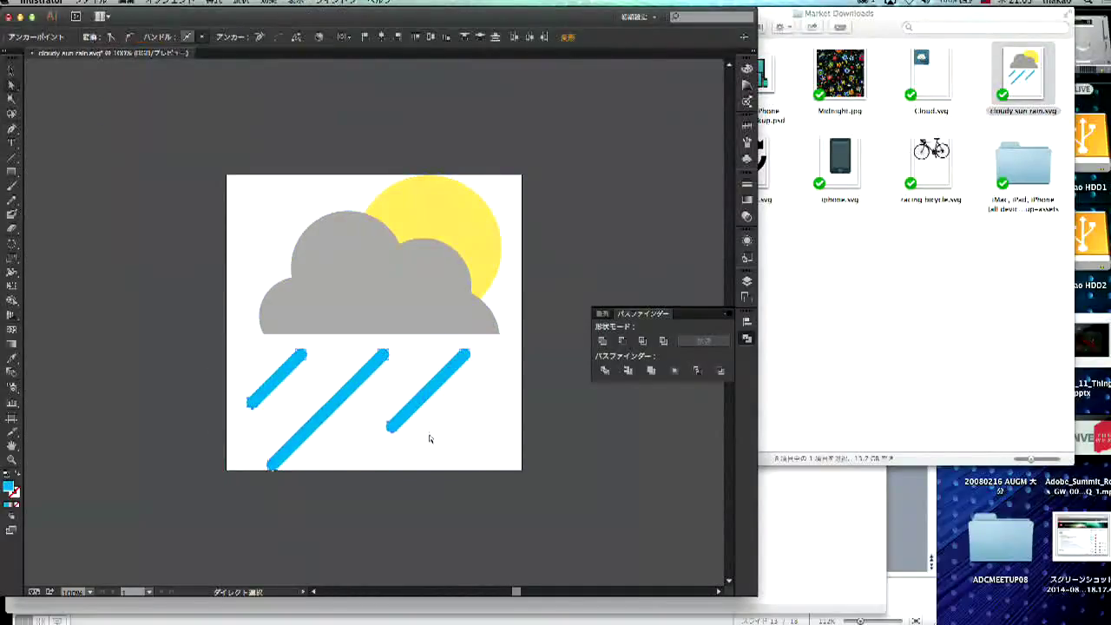
{"action": "key", "text": "Delete"}
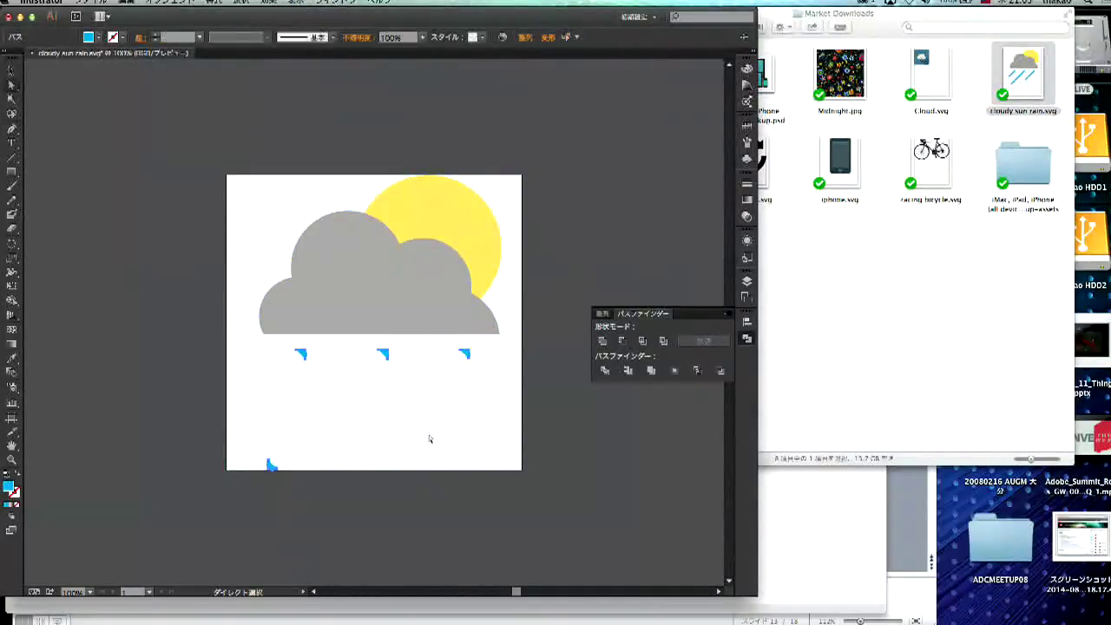
{"action": "left_click_drag", "start_coordinate": [248, 341], "coordinate": [499, 374]}
{"action": "key", "text": "Delete"}
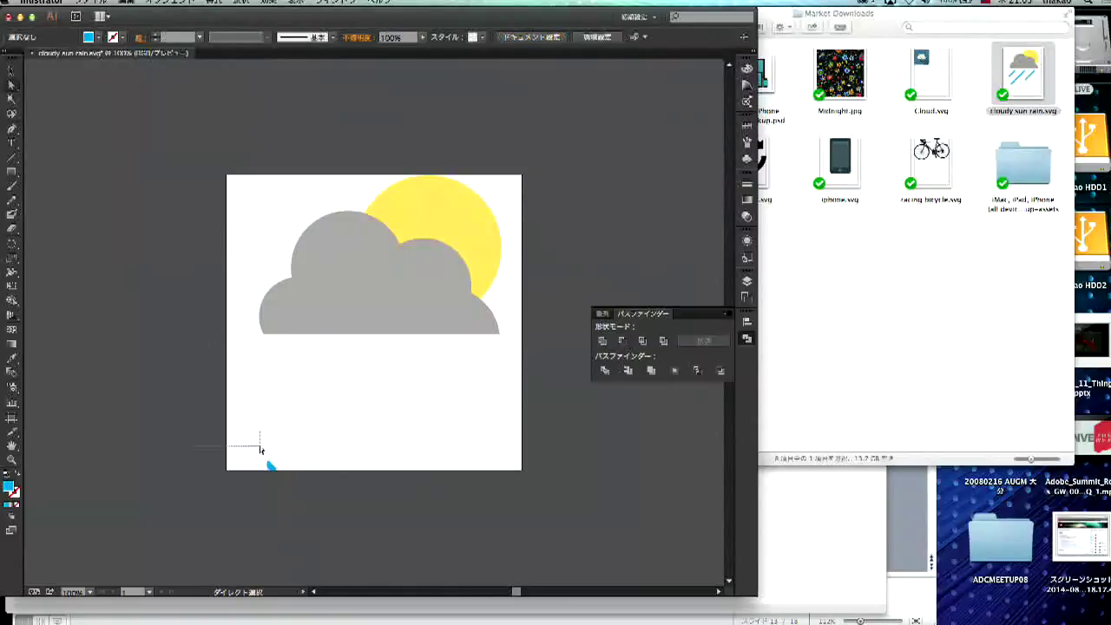
{"action": "left_click_drag", "start_coordinate": [260, 446], "coordinate": [351, 517]}
{"action": "key", "text": "Delete"}
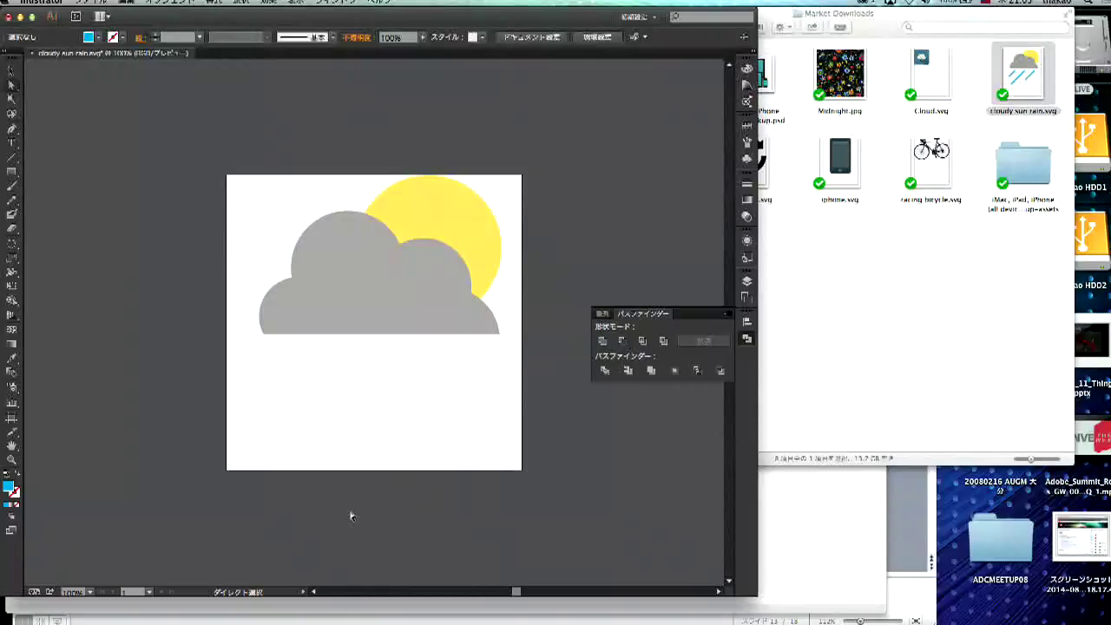
Open the iMac, iPad, iPhone (all devices) mockup.psd from Market Downloads in Photoshop and reposition its window to show the whole mockup
{"action": "left_click", "coordinate": [849, 380]}
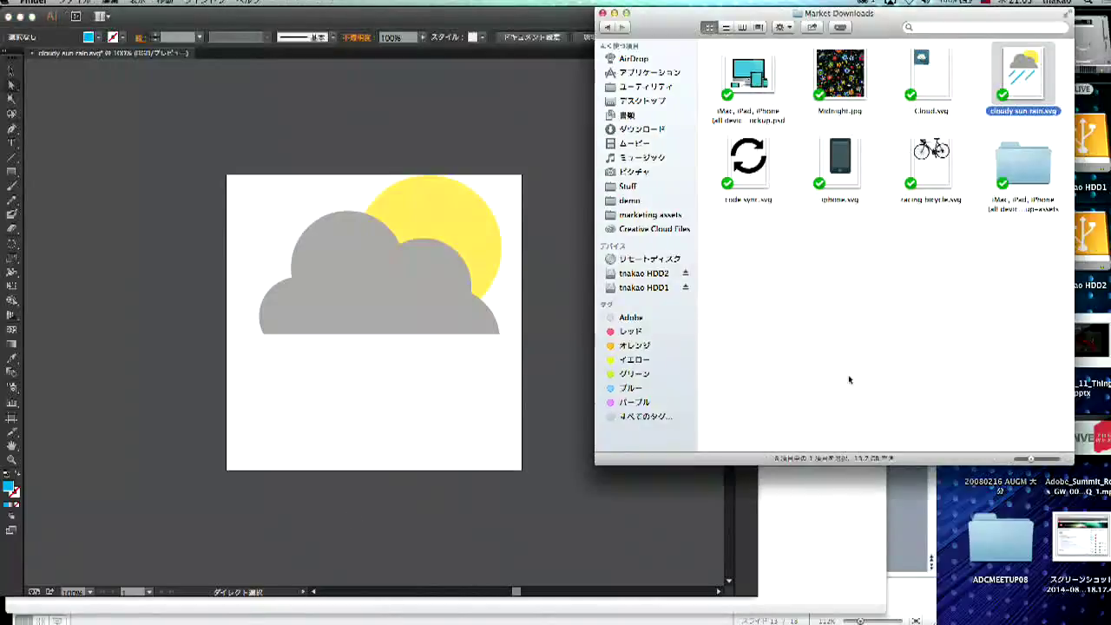
{"action": "left_click", "coordinate": [747, 75]}
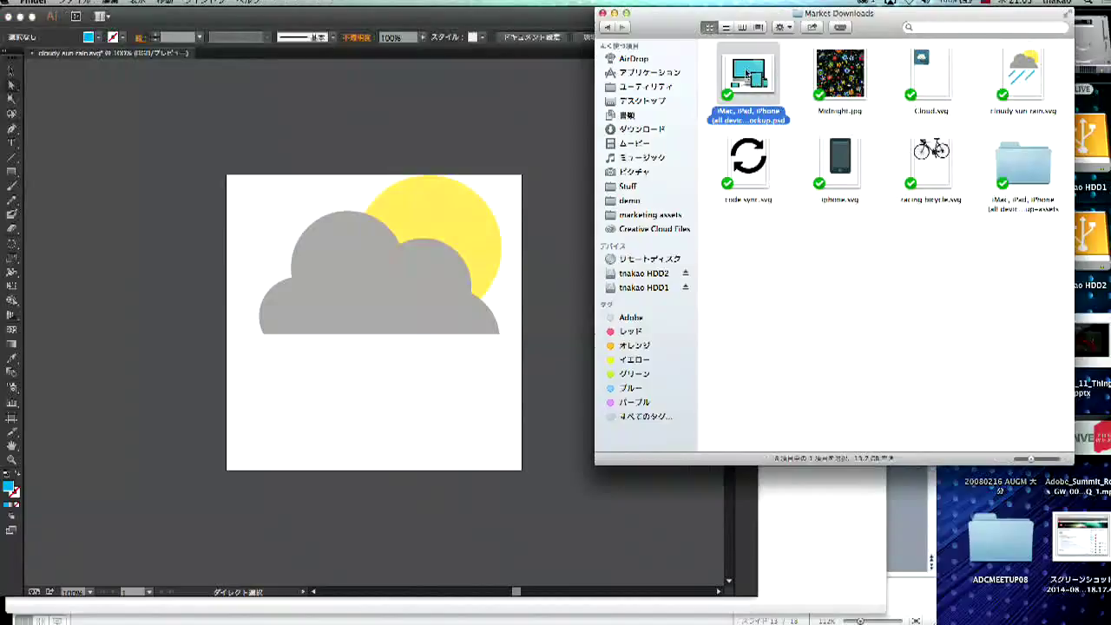
{"action": "left_click_drag", "start_coordinate": [747, 75], "coordinate": [379, 615]}
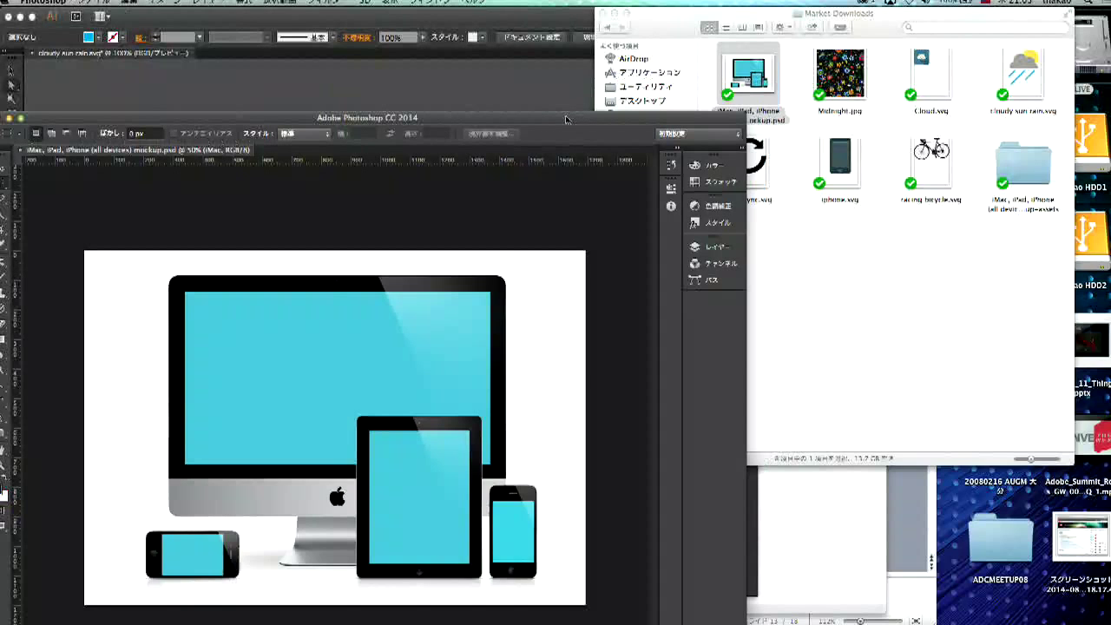
{"action": "left_click_drag", "start_coordinate": [565, 119], "coordinate": [695, 14]}
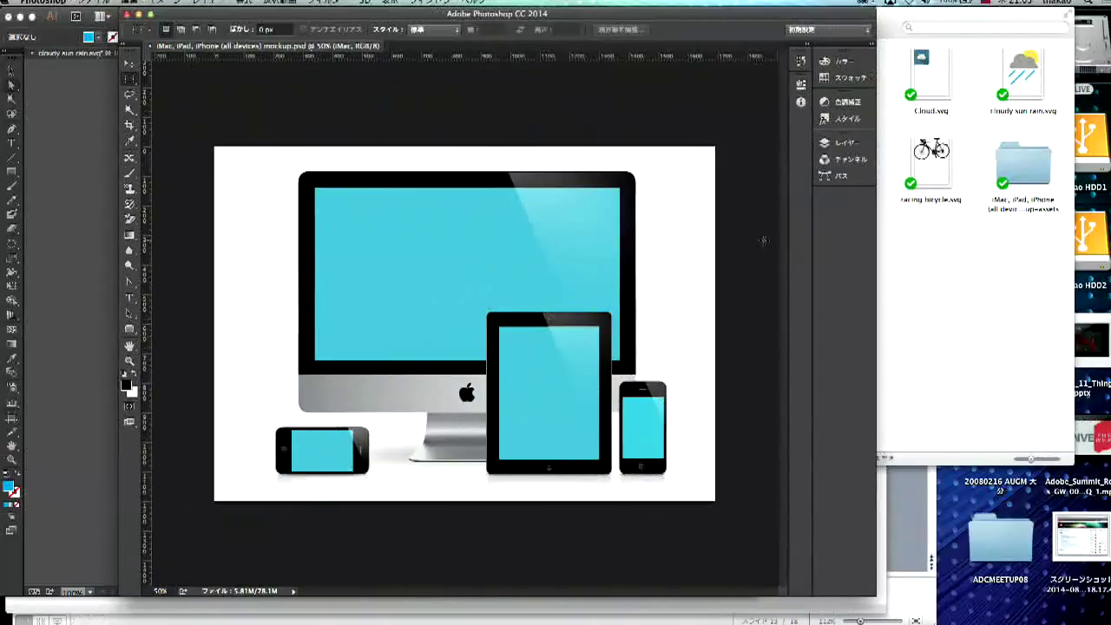
Hide and show the iPhone, iPhone Horizontal, iPad and iMac layer groups in turn, and examine the layers inside the iMac group
{"action": "left_click", "coordinate": [841, 142]}
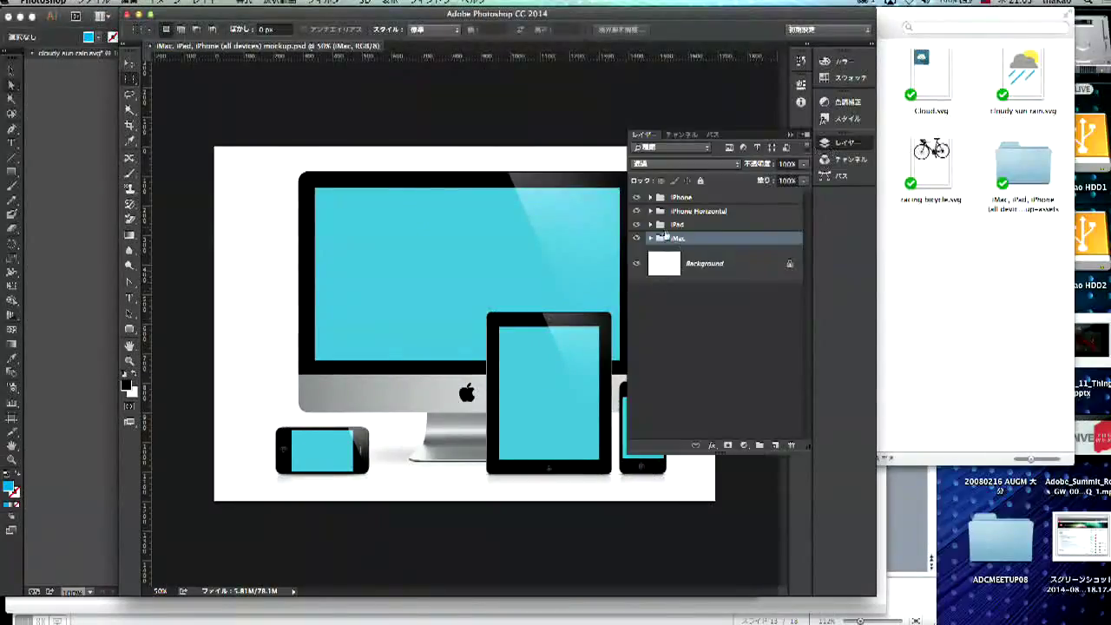
{"action": "left_click", "coordinate": [636, 198]}
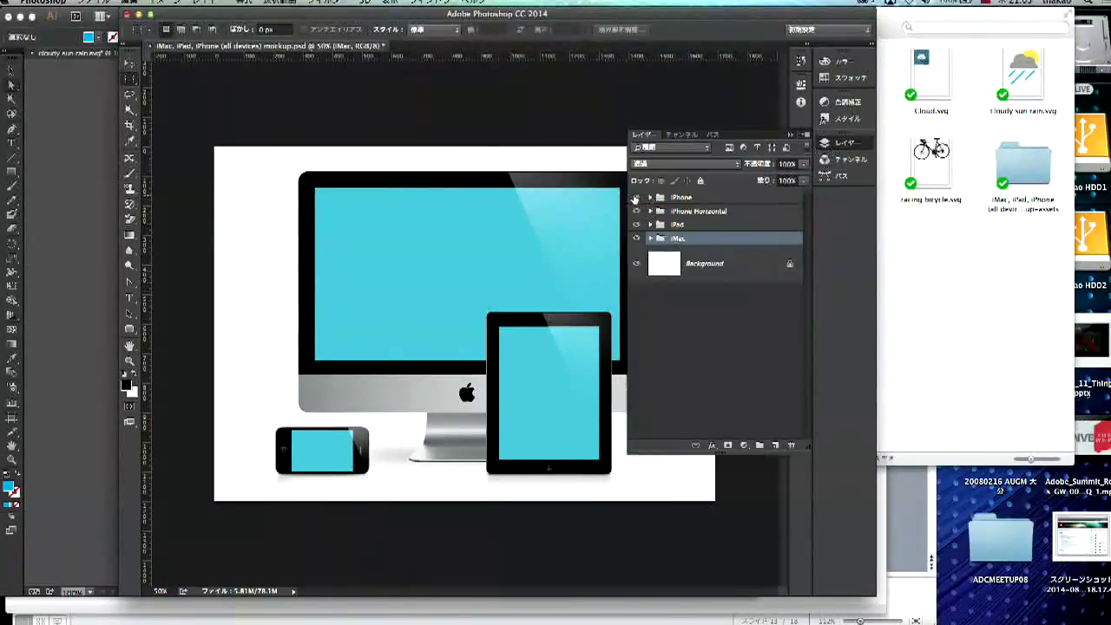
{"action": "left_click", "coordinate": [635, 198]}
{"action": "left_click", "coordinate": [637, 212]}
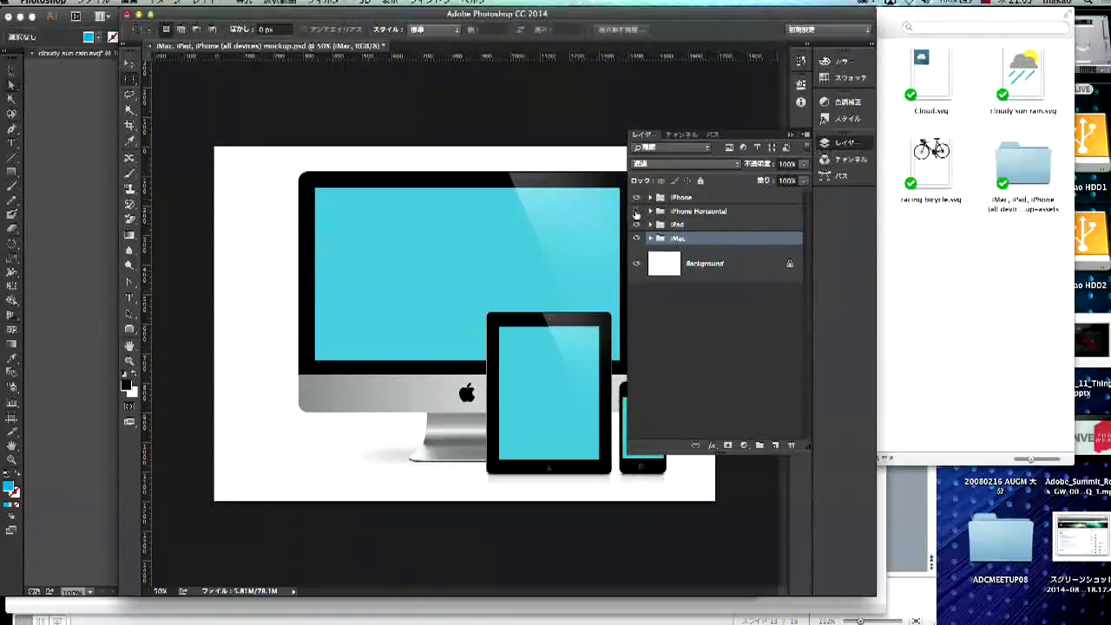
{"action": "left_click", "coordinate": [636, 212]}
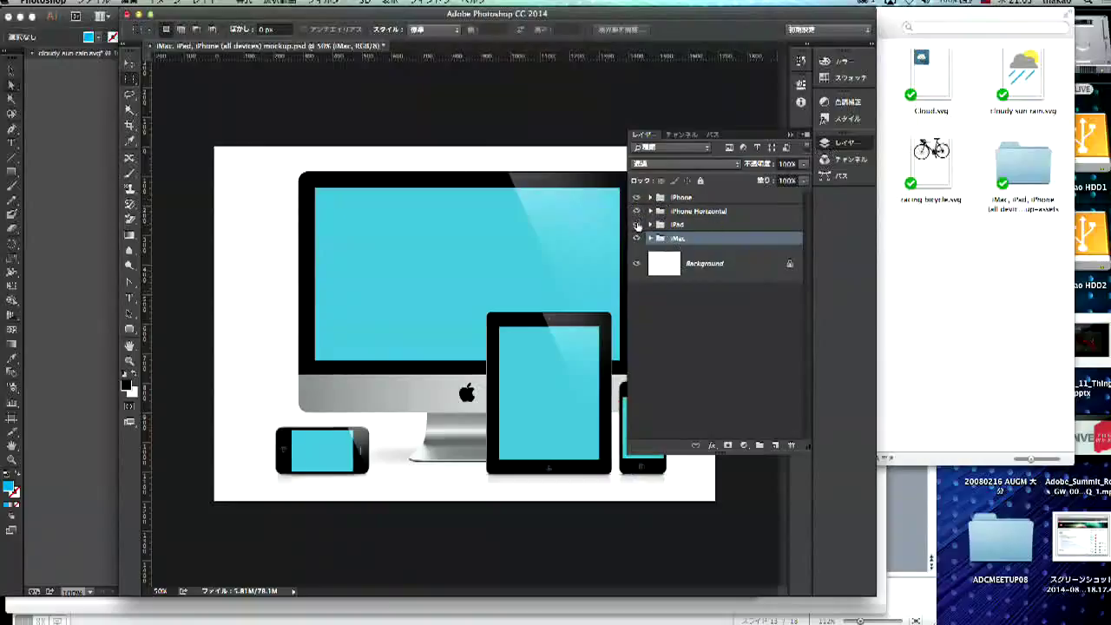
{"action": "left_click", "coordinate": [638, 225]}
{"action": "left_click", "coordinate": [637, 225]}
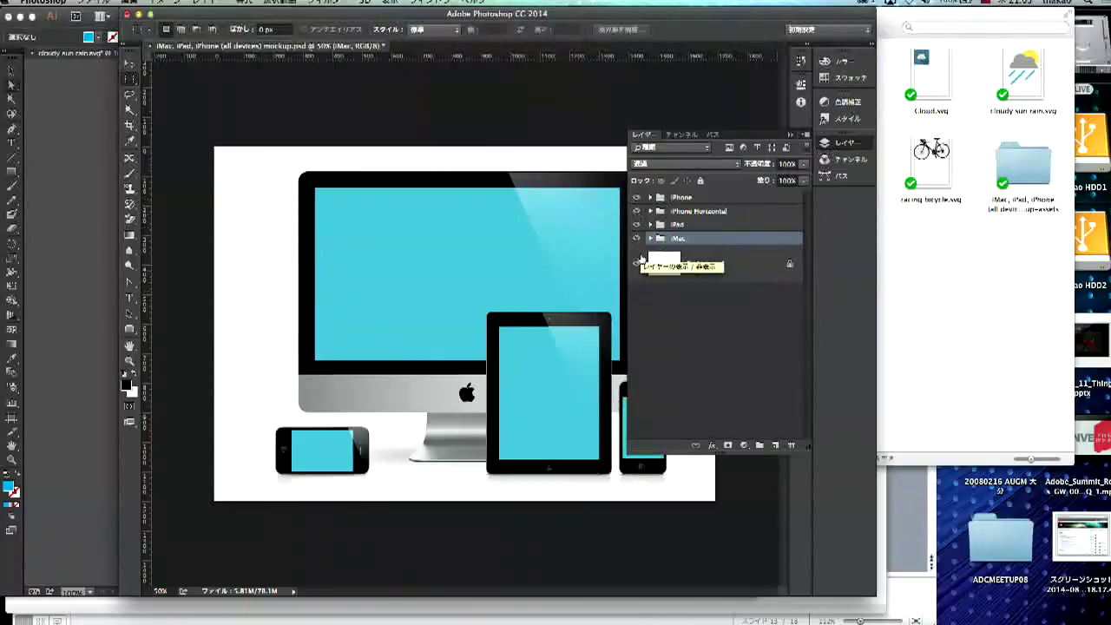
{"action": "left_click", "coordinate": [636, 239]}
{"action": "left_click", "coordinate": [636, 239]}
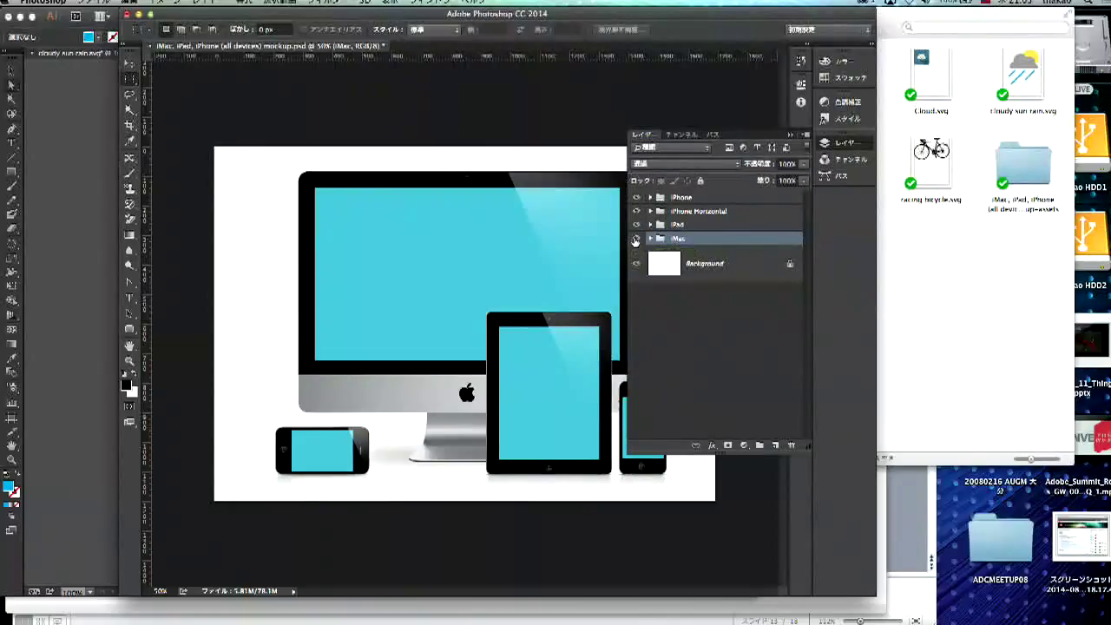
{"action": "left_click", "coordinate": [651, 239]}
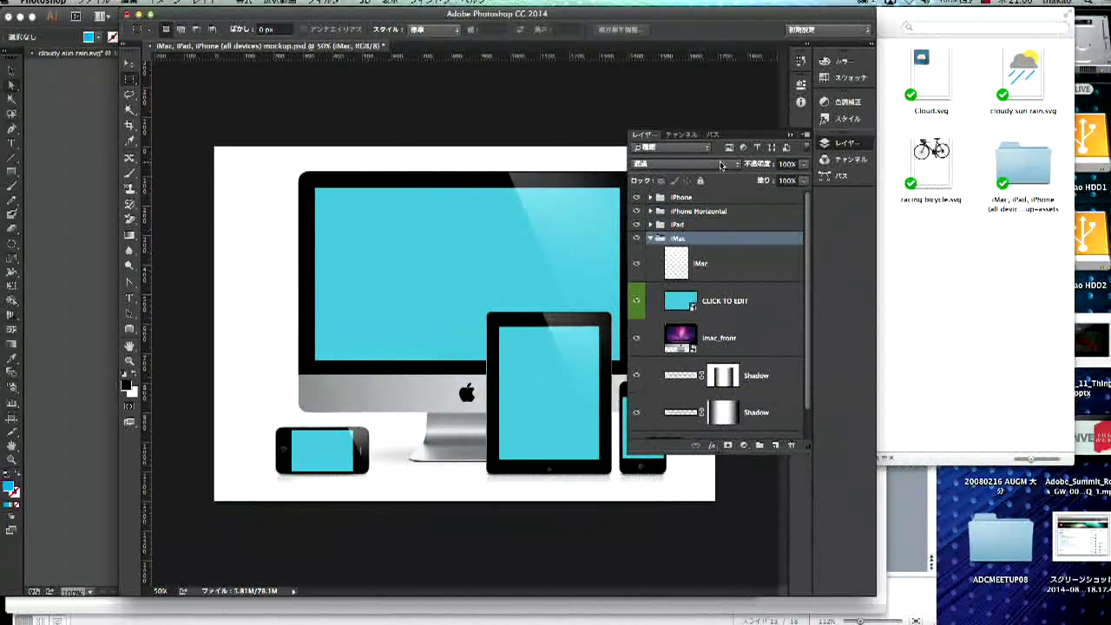
{"action": "left_click", "coordinate": [791, 135]}
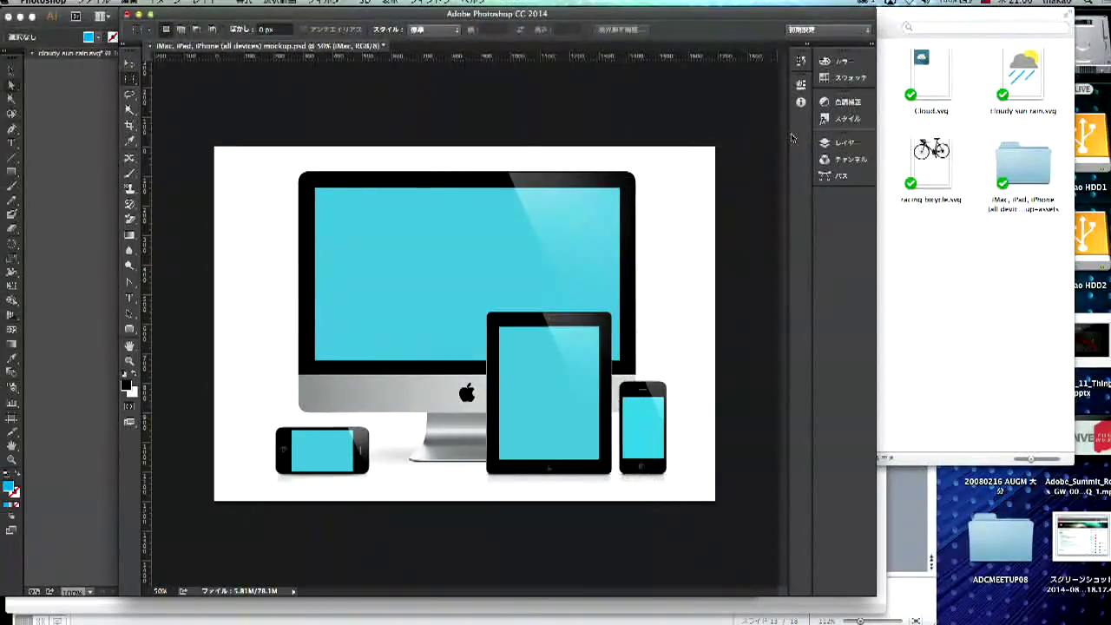
Return to the search results in the Creative Cloud desktop app, clear the "Cloud" search to show the Market listing, and close the app
{"action": "left_click", "coordinate": [1022, 78]}
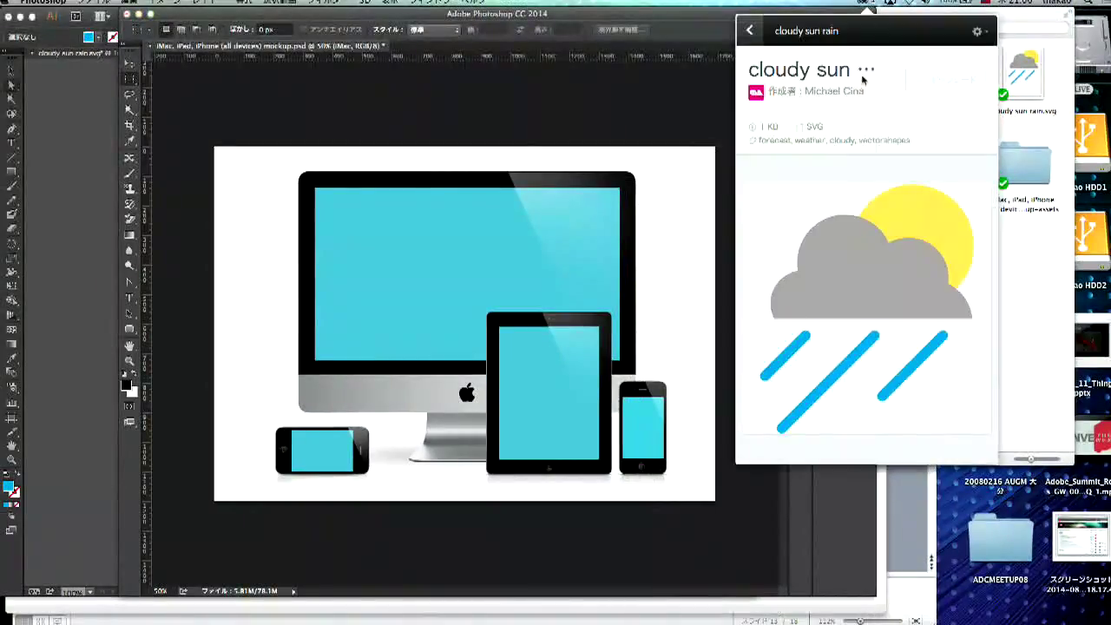
{"action": "left_click", "coordinate": [752, 33]}
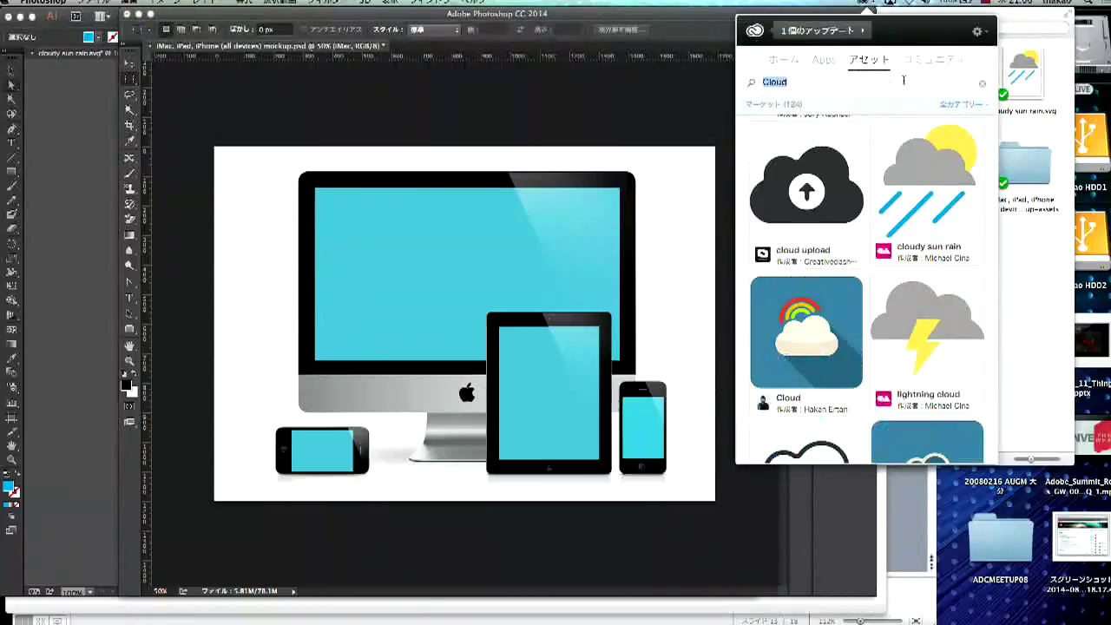
{"action": "left_click", "coordinate": [982, 85]}
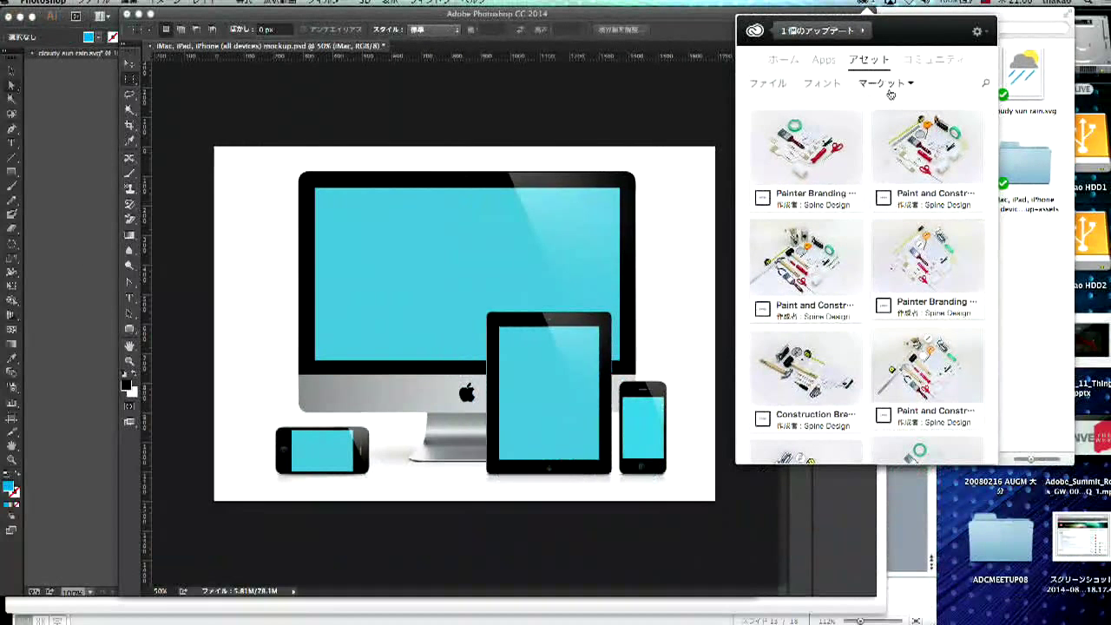
{"action": "left_click", "coordinate": [871, 3]}
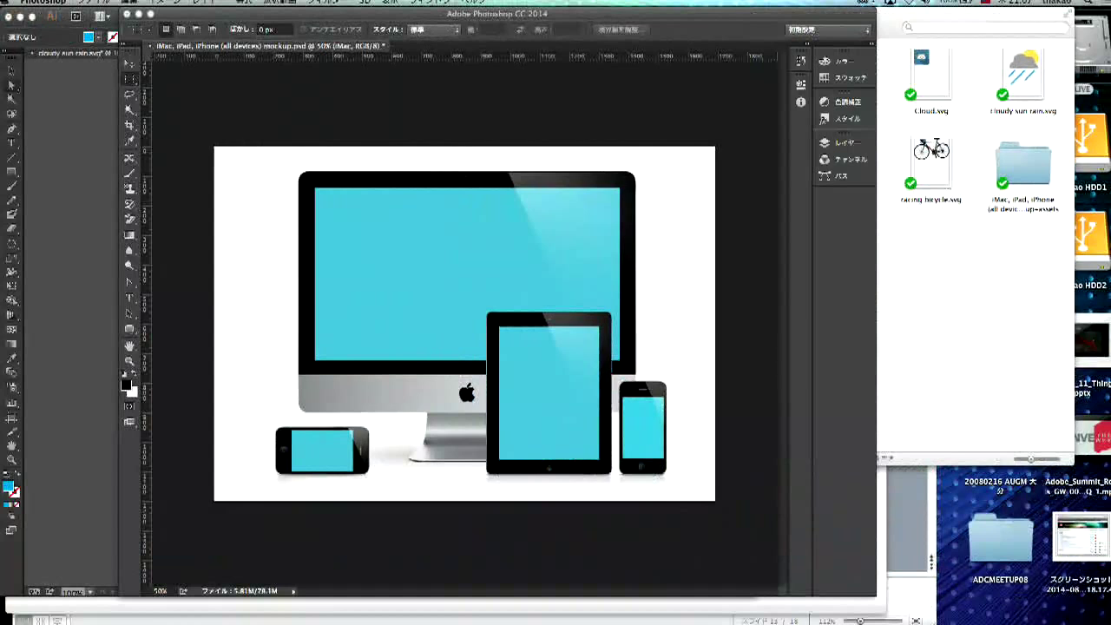
Switch to Safari, load adobe.com in place of the Creative Cloud Files page, and open the Kuler colour tool from the account links
{"action": "key", "text": "super+Tab"}
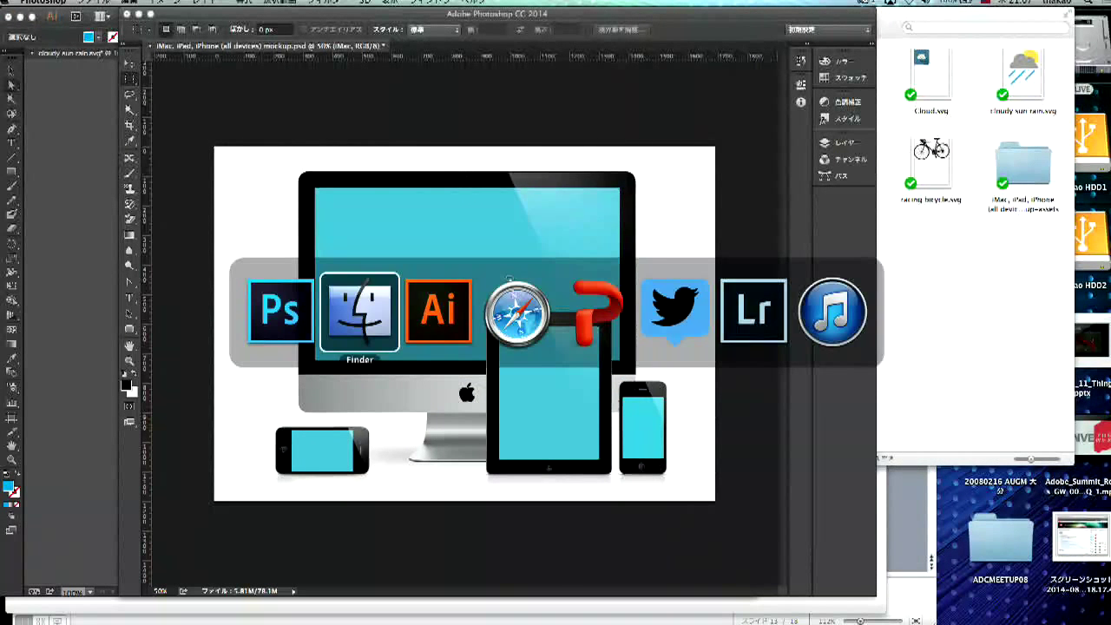
{"action": "key", "text": "super+Tab"}
{"action": "key", "text": "super+Tab"}
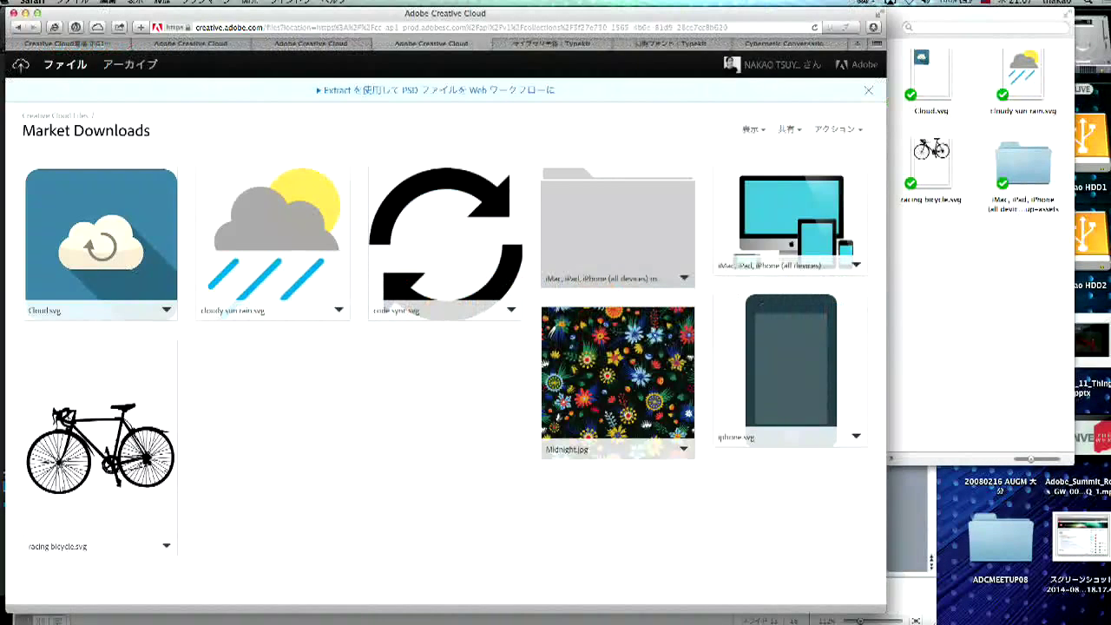
{"action": "left_click", "coordinate": [339, 46]}
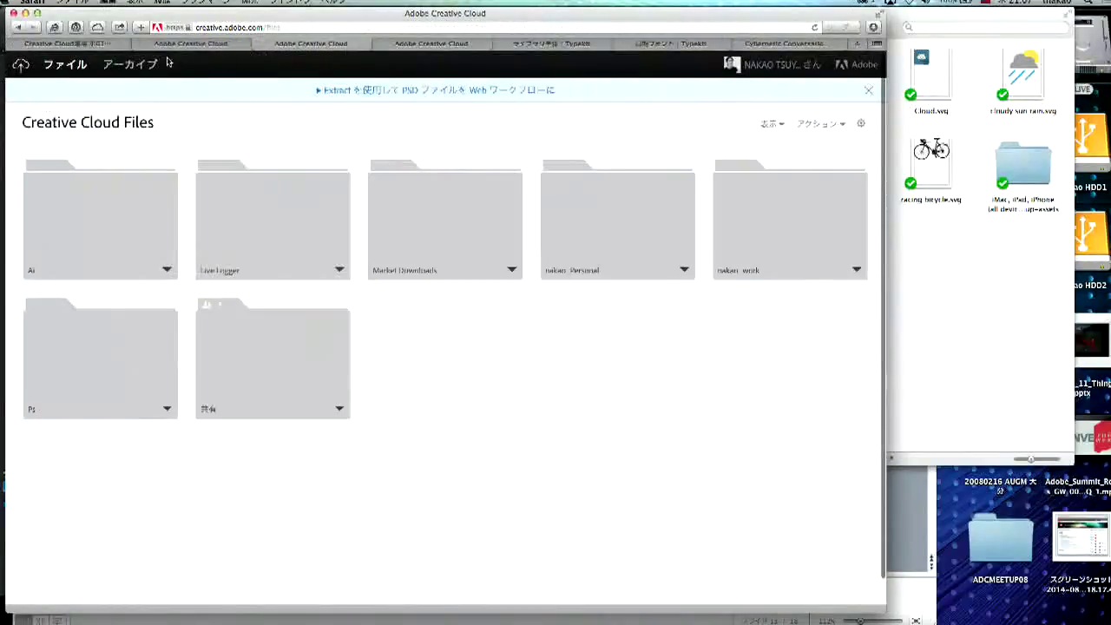
{"action": "left_click", "coordinate": [239, 24]}
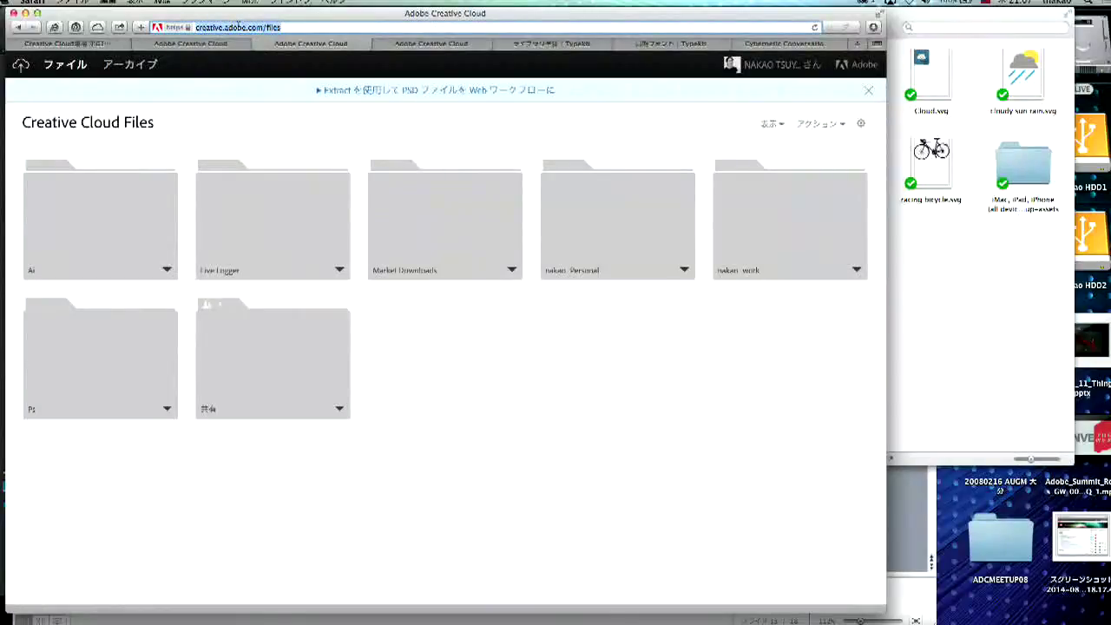
{"action": "type", "text": "adobe.com"}
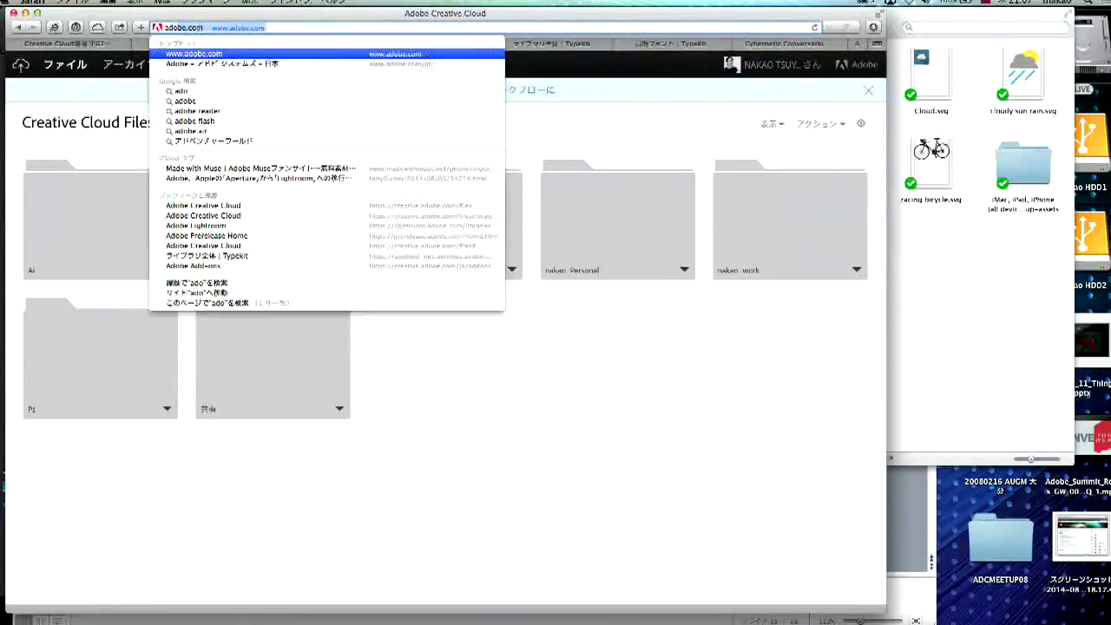
{"action": "key", "text": "Return"}
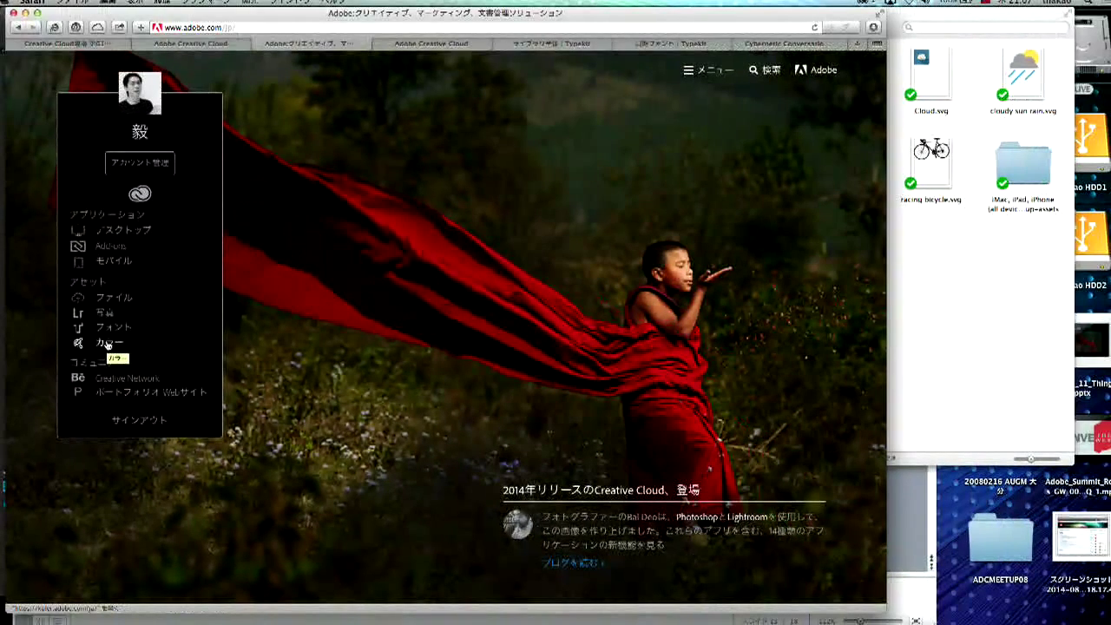
{"action": "left_click", "coordinate": [113, 356]}
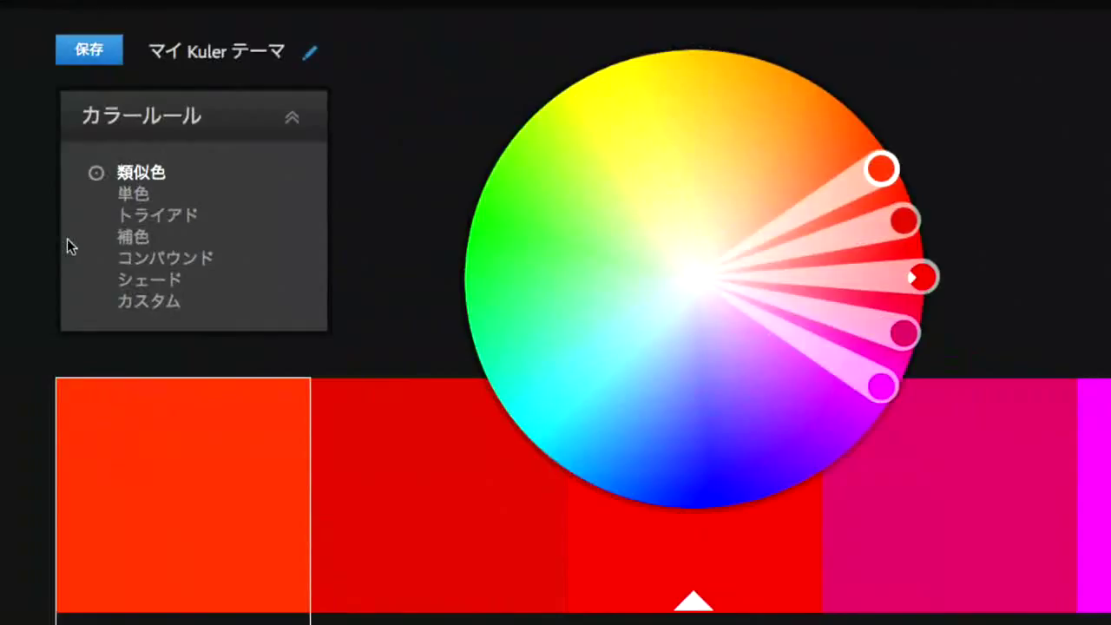
Compare the 単色, トライアド and コンパウンド colour rules, and save a purple-and-green theme built on the 補色 rule
{"action": "left_click", "coordinate": [142, 198]}
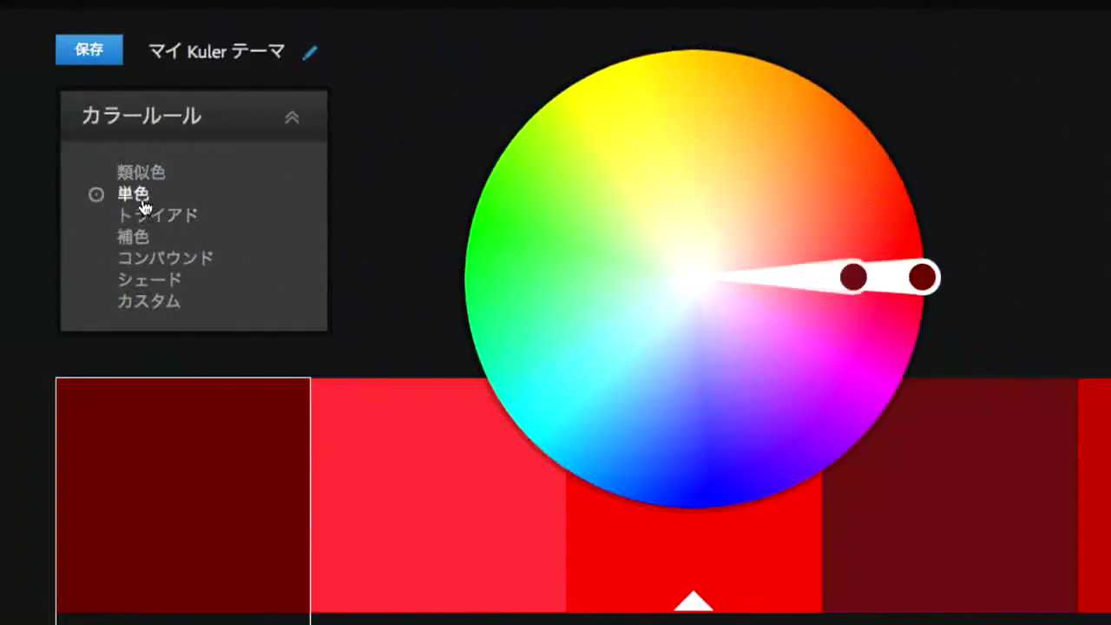
{"action": "left_click", "coordinate": [144, 219]}
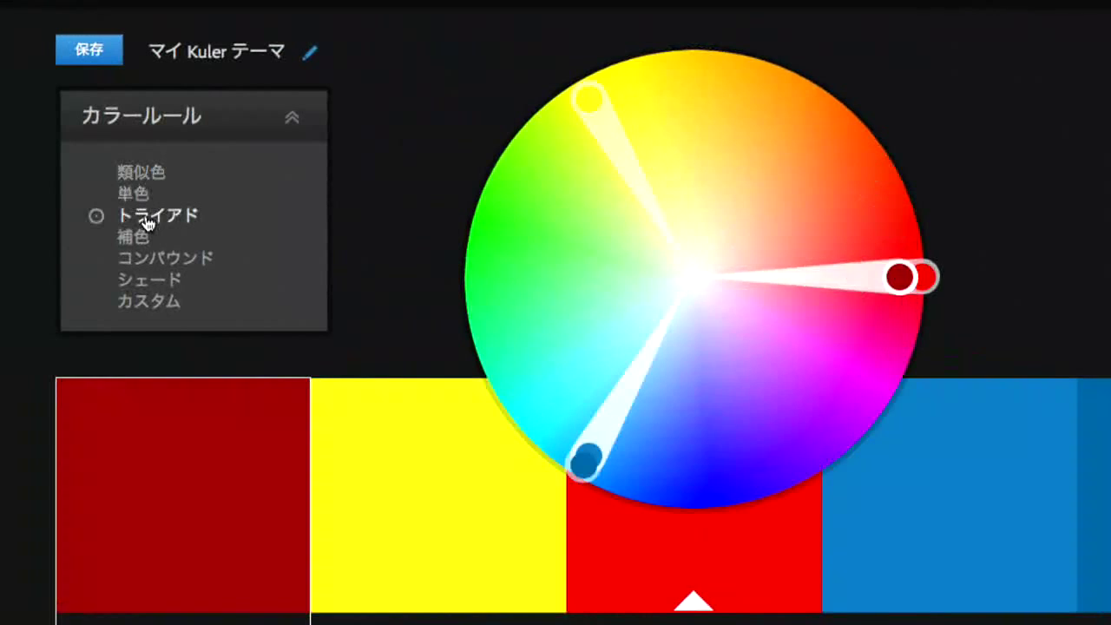
{"action": "left_click", "coordinate": [142, 238]}
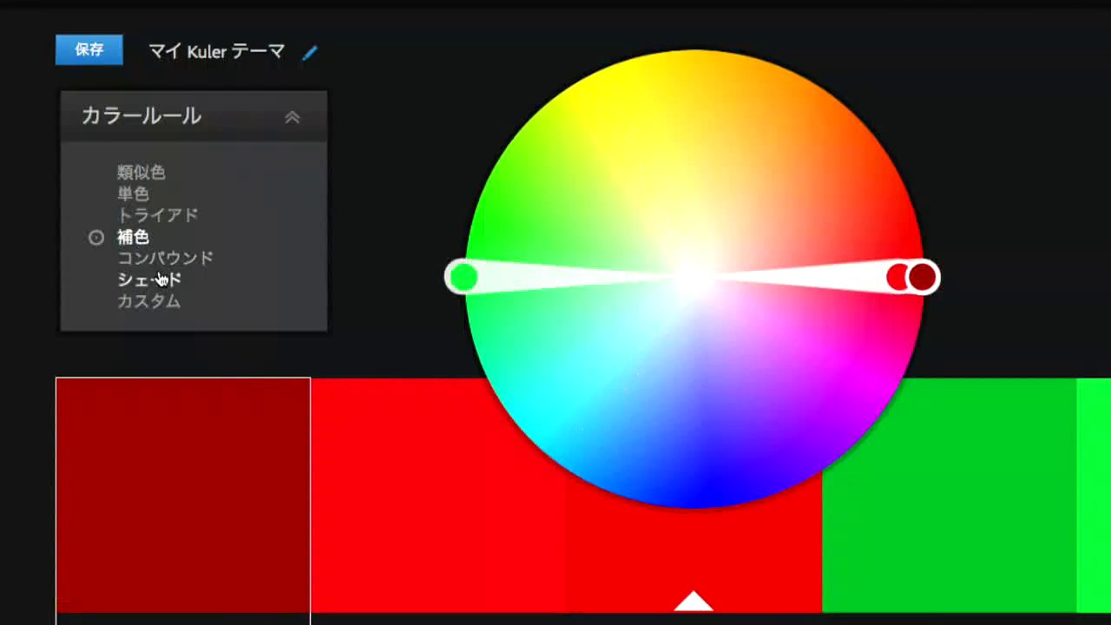
{"action": "left_click", "coordinate": [153, 219]}
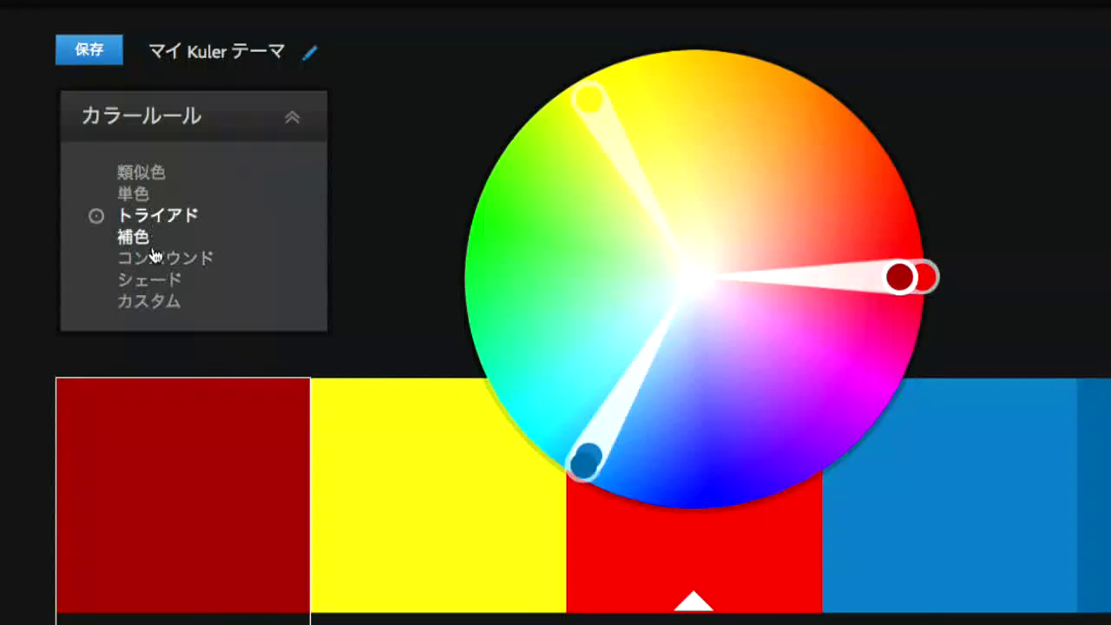
{"action": "left_click", "coordinate": [152, 261]}
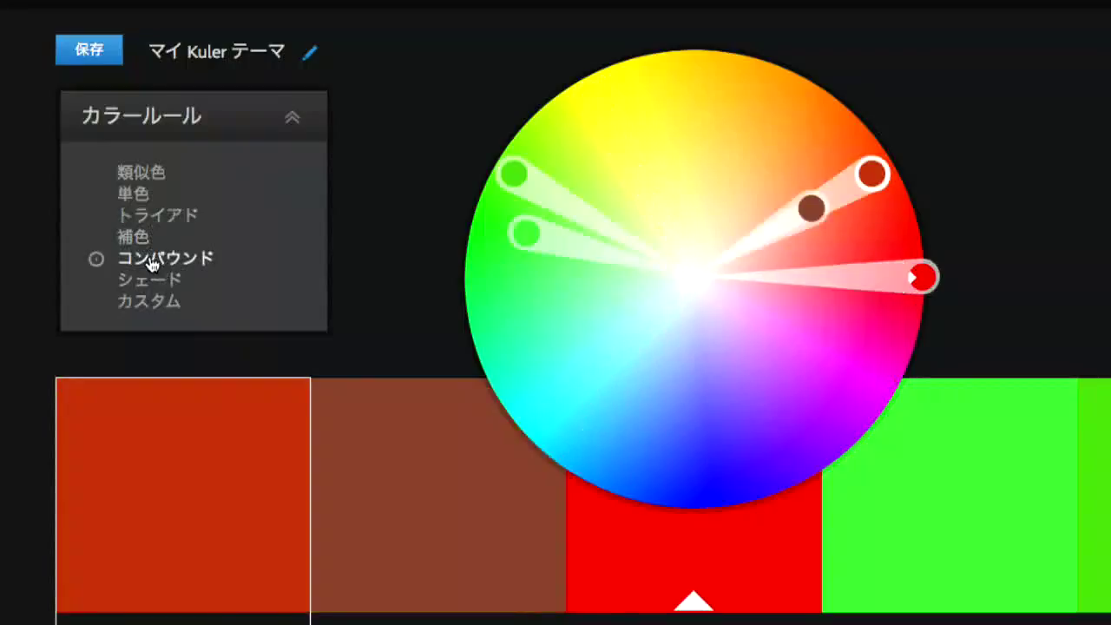
{"action": "left_click", "coordinate": [142, 238]}
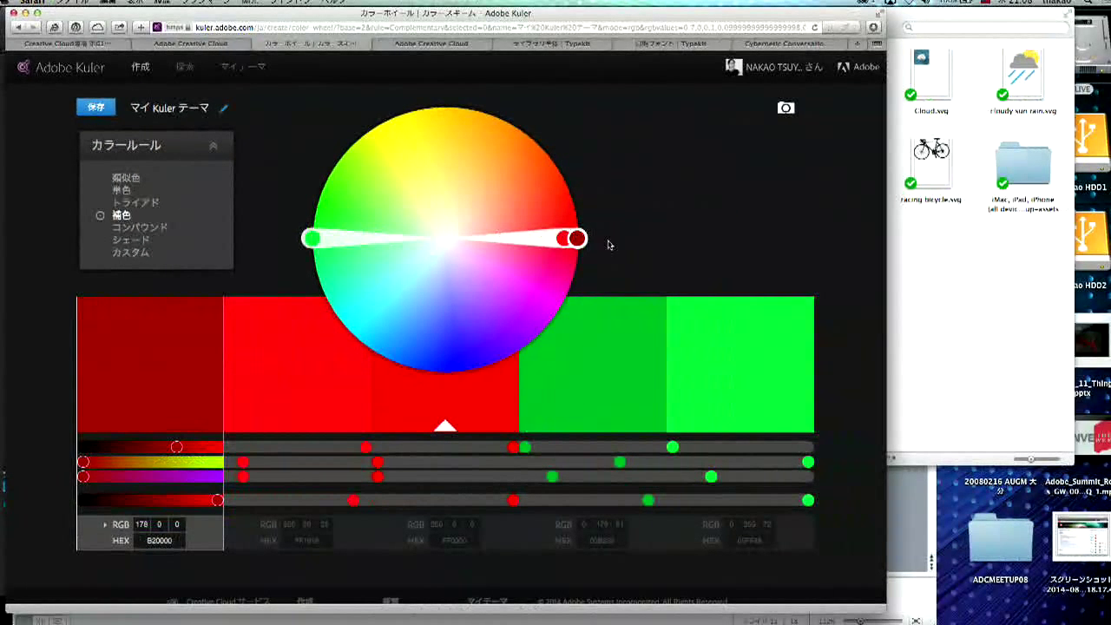
{"action": "left_click_drag", "start_coordinate": [577, 238], "coordinate": [465, 258]}
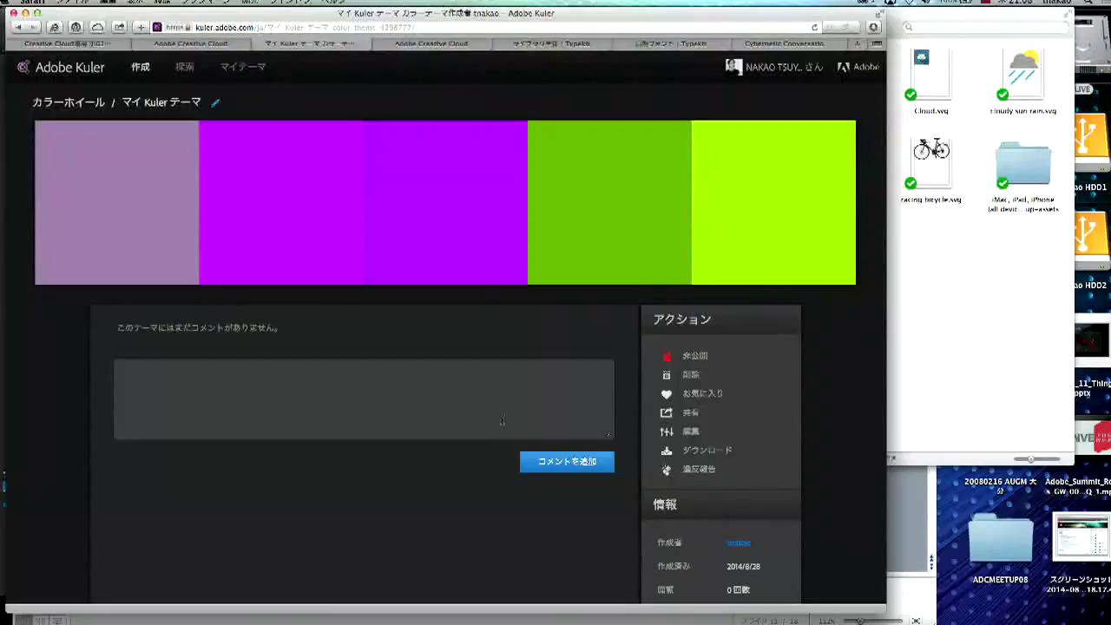
Switch to Illustrator, show the Kuler theme list, and lengthen it so more saved themes are listed
{"action": "key", "text": "super+Tab"}
{"action": "key", "text": "super+Tab"}
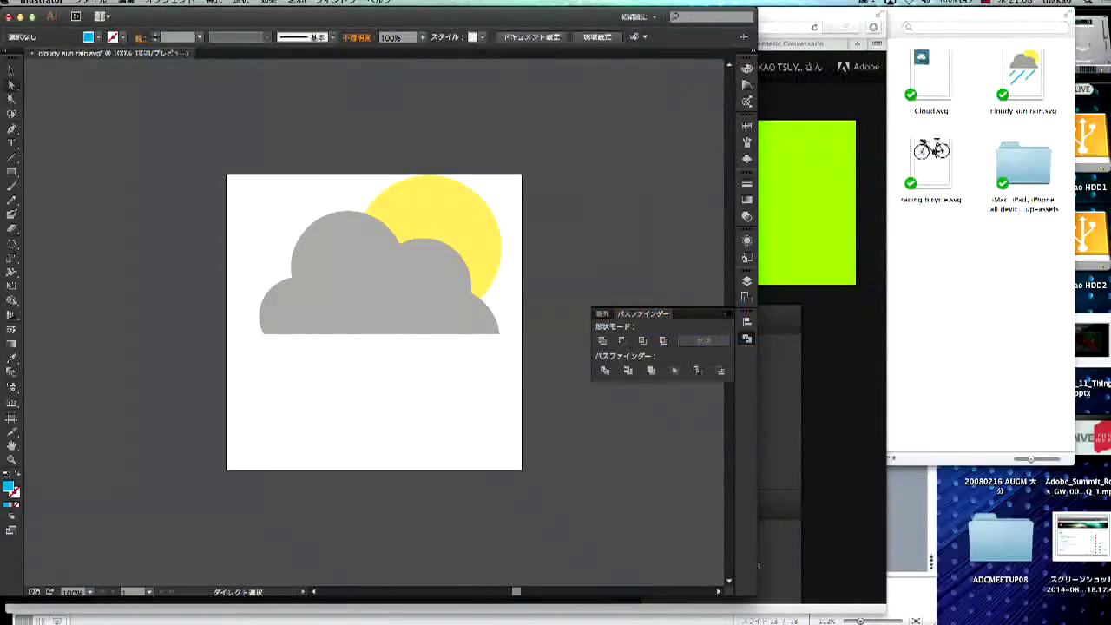
{"action": "left_click", "coordinate": [297, 1]}
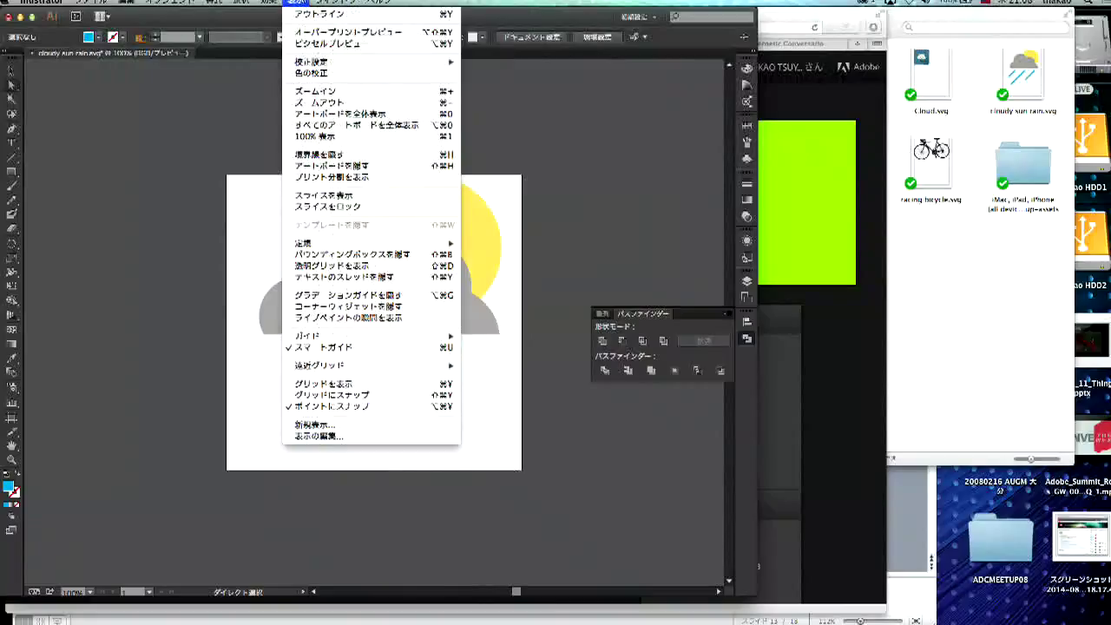
{"action": "mouse_move", "coordinate": [334, 2]}
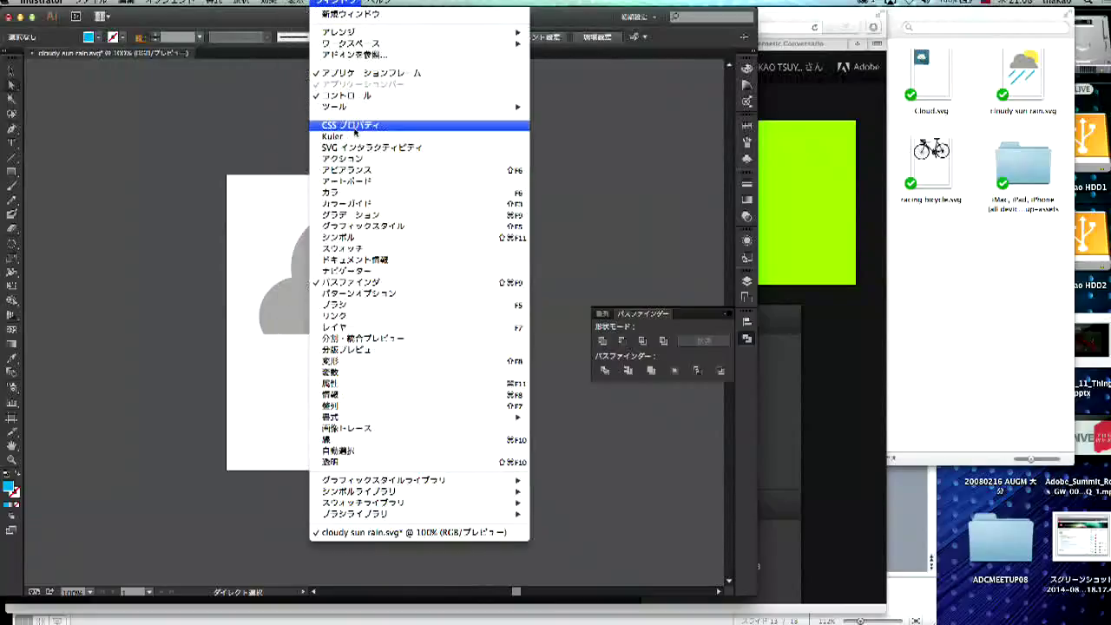
{"action": "mouse_move", "coordinate": [361, 109]}
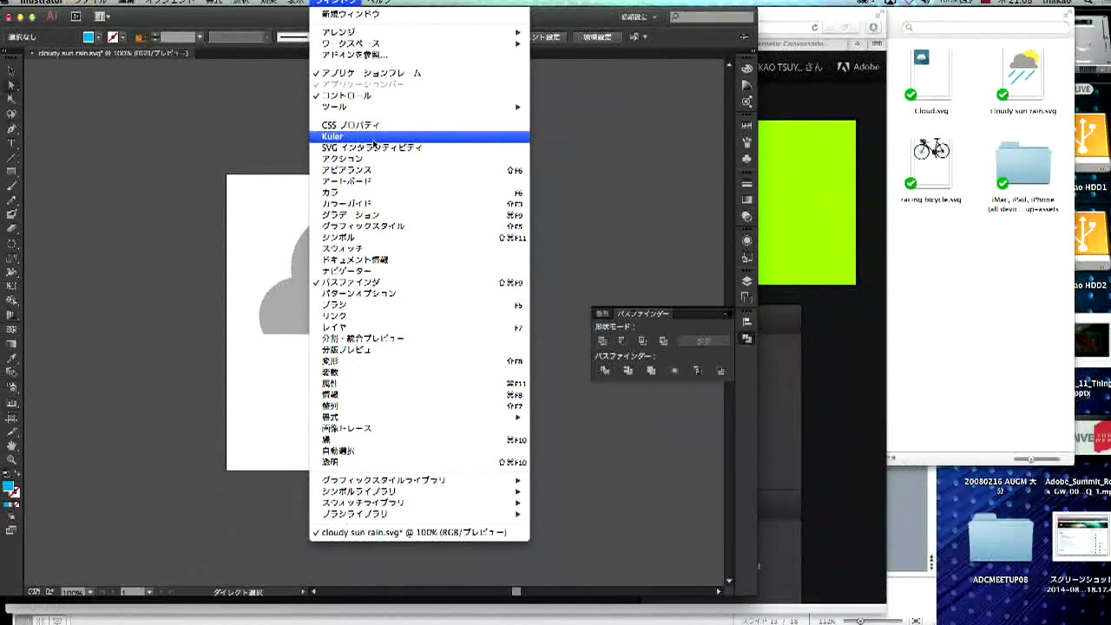
{"action": "left_click", "coordinate": [374, 138]}
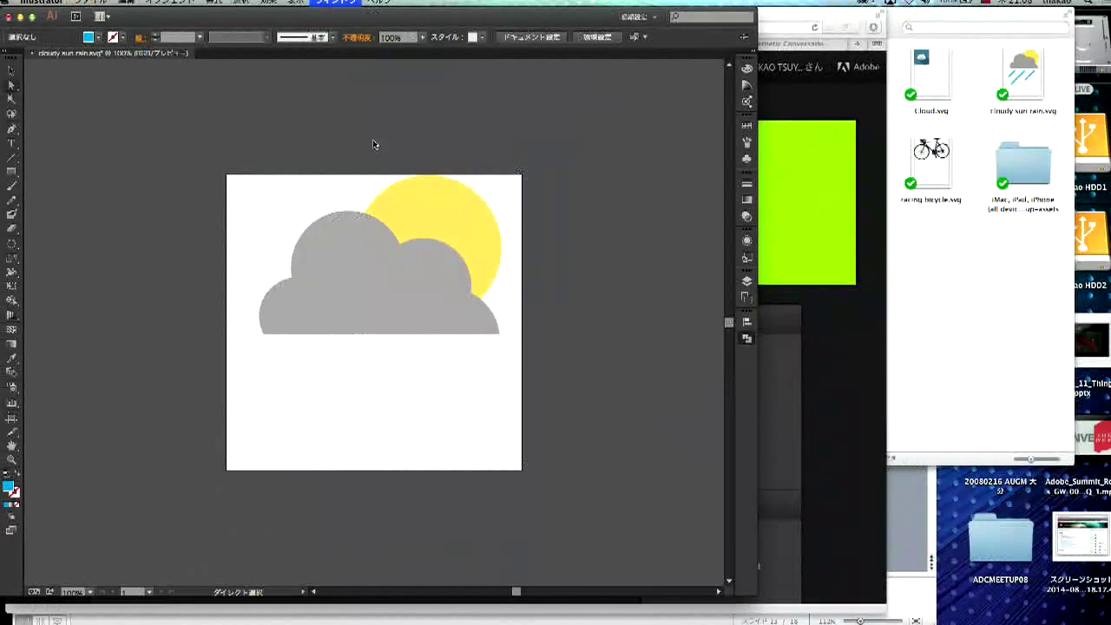
{"action": "left_click_drag", "start_coordinate": [629, 159], "coordinate": [641, 360]}
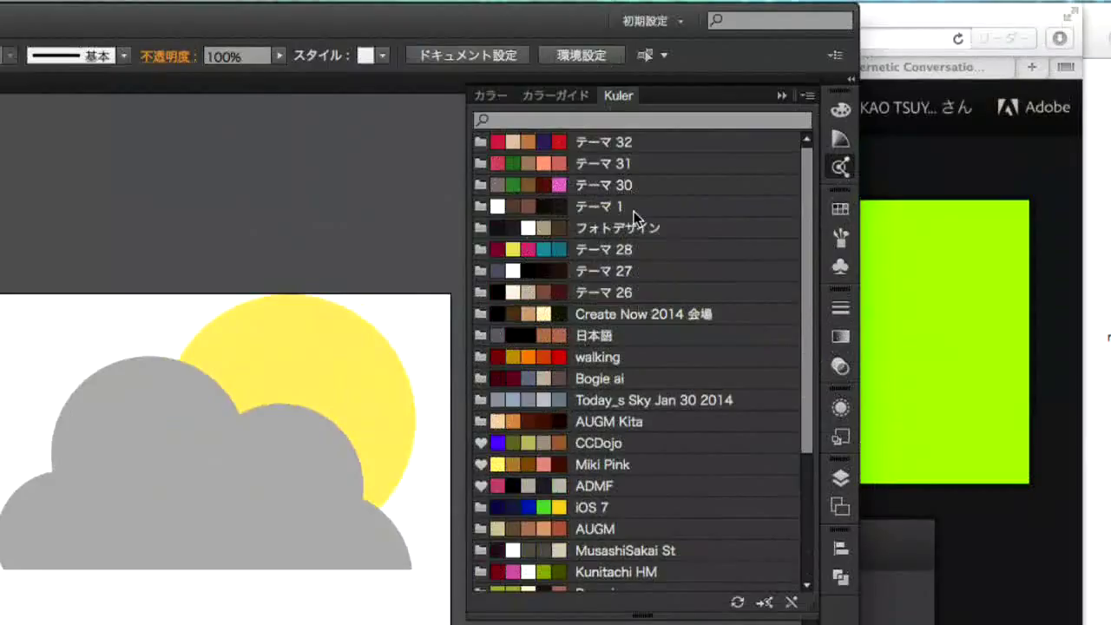
Set the fill colour to the R=219 G=191 B=165 swatch of テーマ 32 from the Kuler themes
{"action": "left_click", "coordinate": [483, 144]}
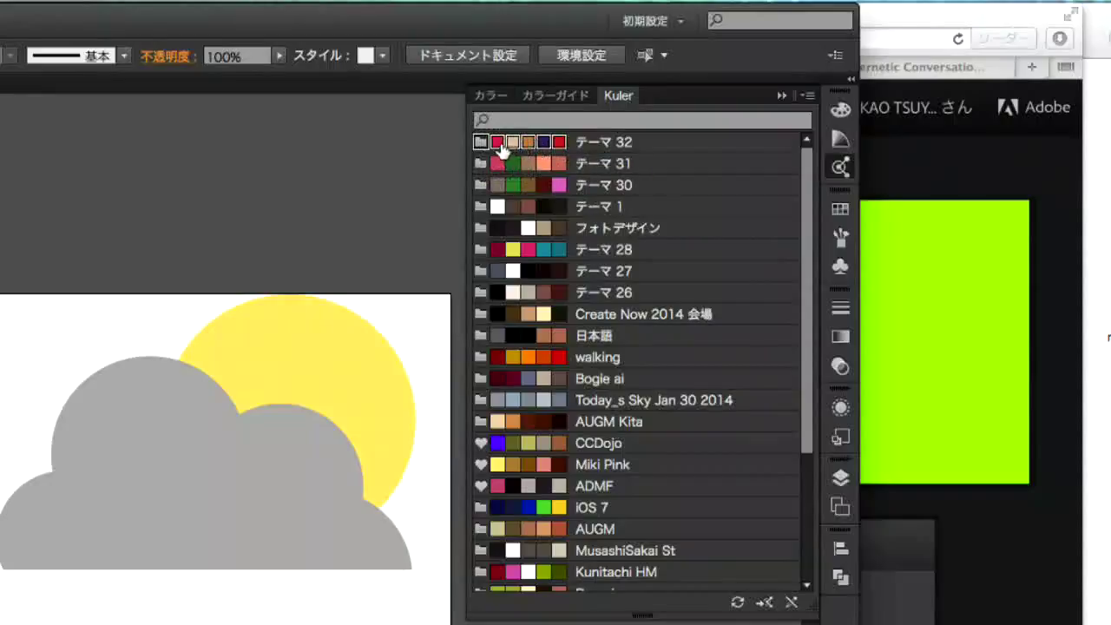
{"action": "left_click", "coordinate": [514, 143]}
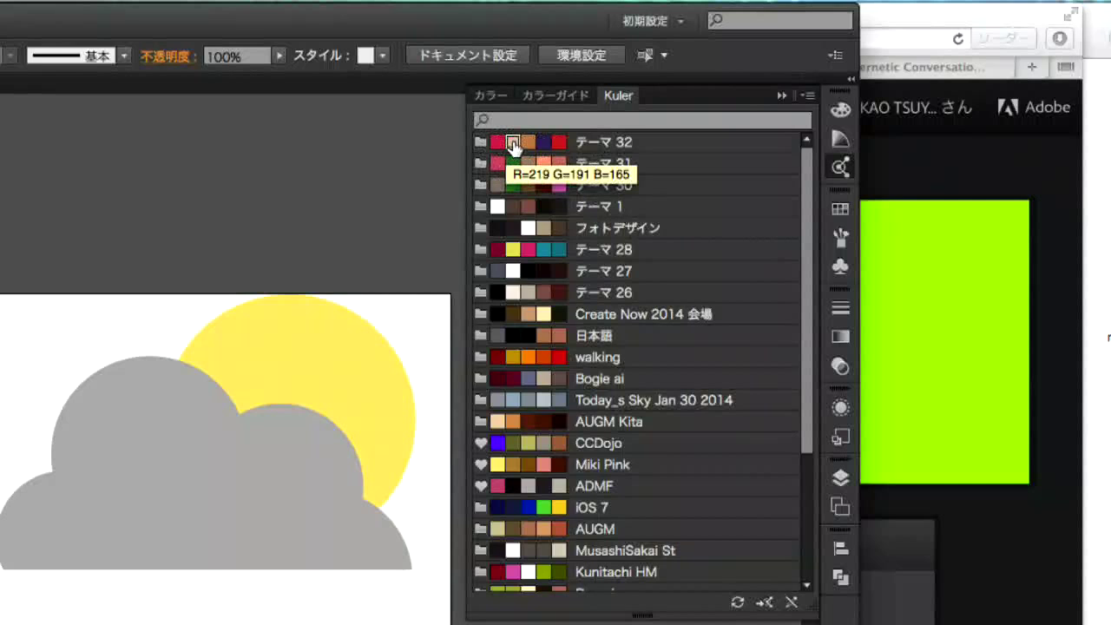
{"action": "left_click", "coordinate": [327, 392]}
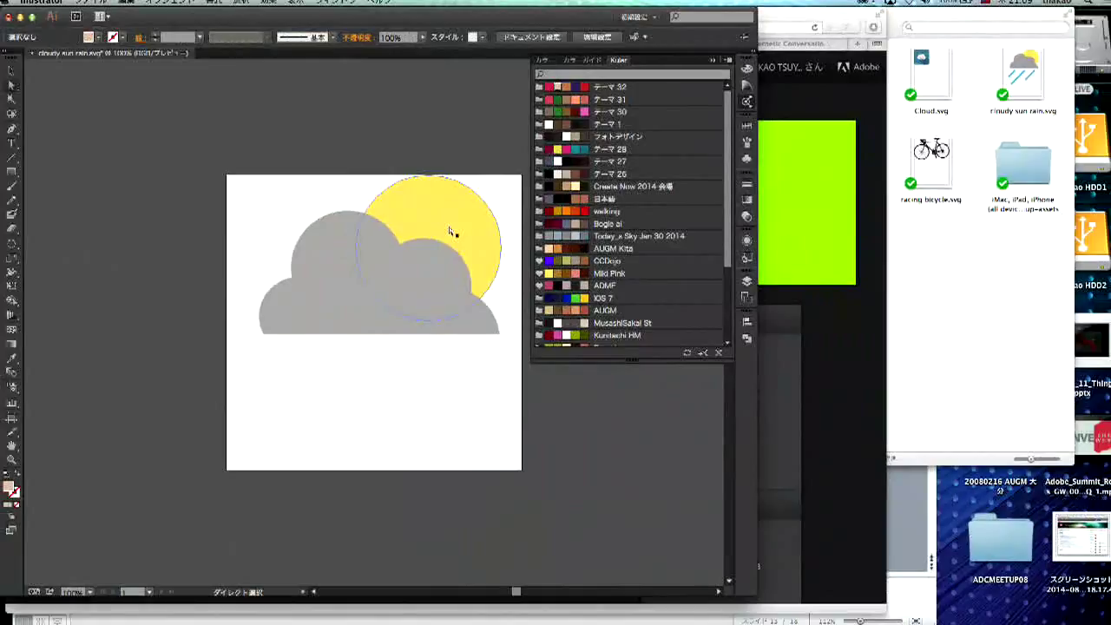
Switch to Safari and go back through the browsing history from the Kuler theme to the Adobe home page
{"action": "key", "text": "super+Tab"}
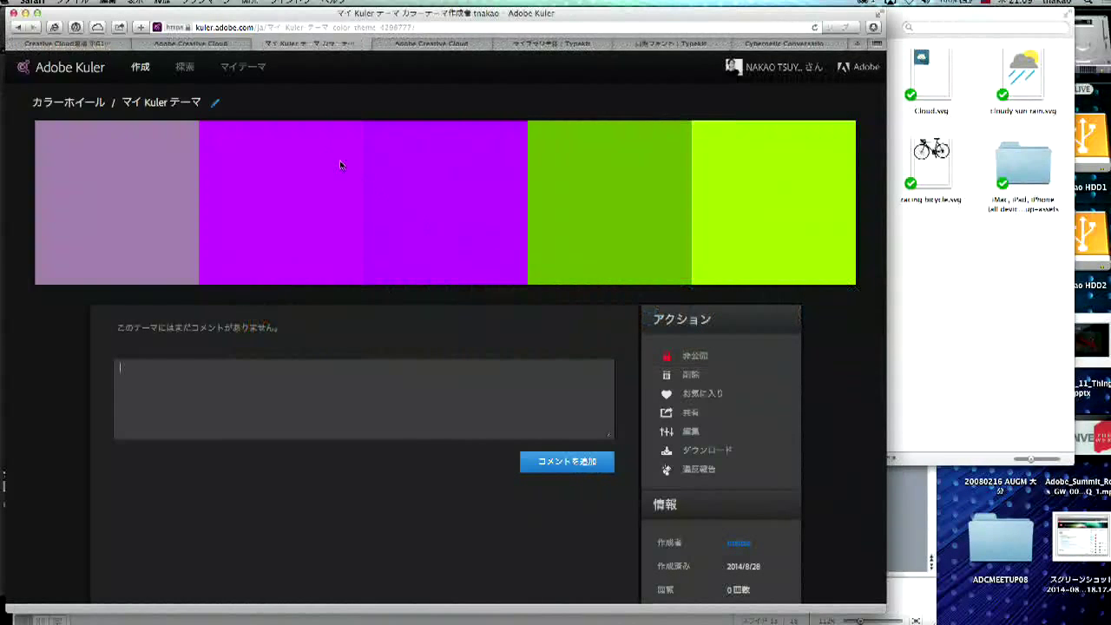
{"action": "left_click", "coordinate": [22, 32]}
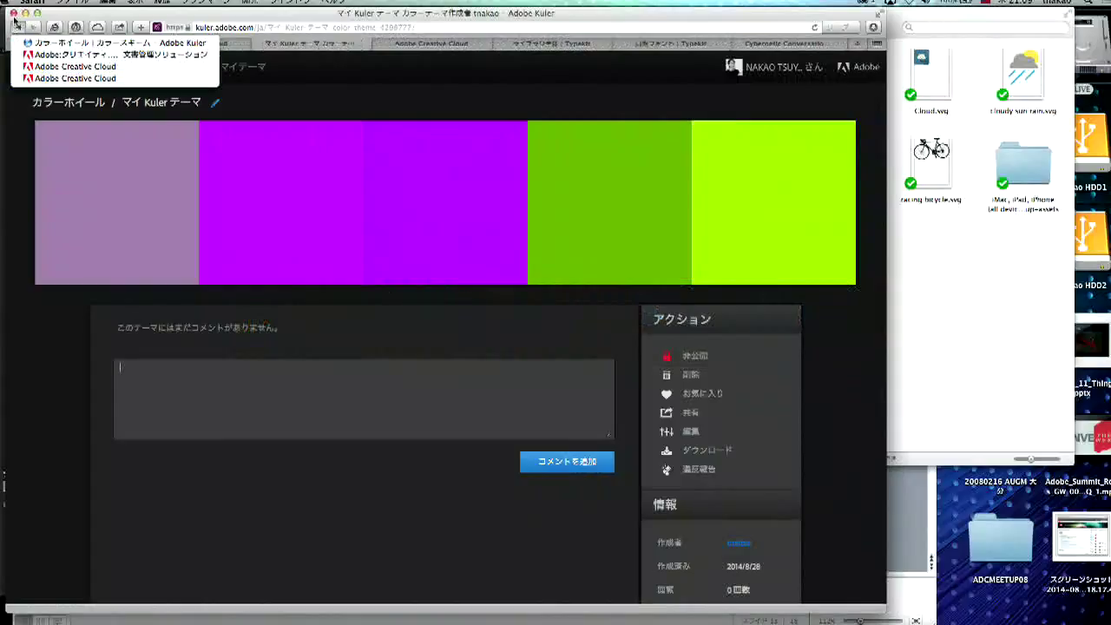
{"action": "left_click", "coordinate": [15, 24]}
{"action": "left_click", "coordinate": [19, 31]}
{"action": "left_click", "coordinate": [70, 78]}
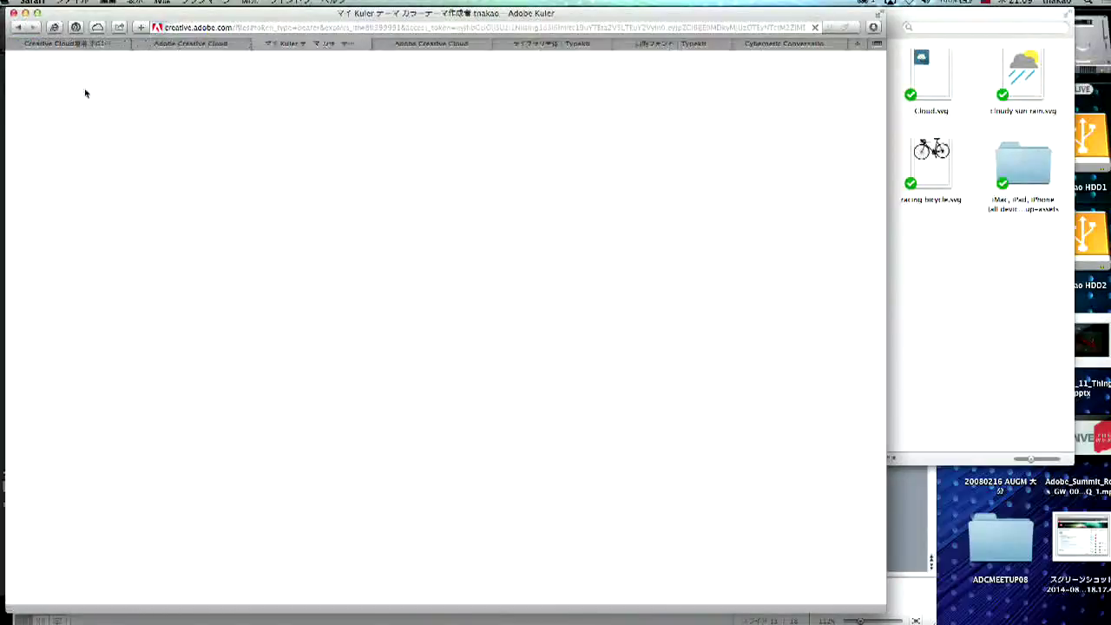
{"action": "left_click", "coordinate": [33, 27]}
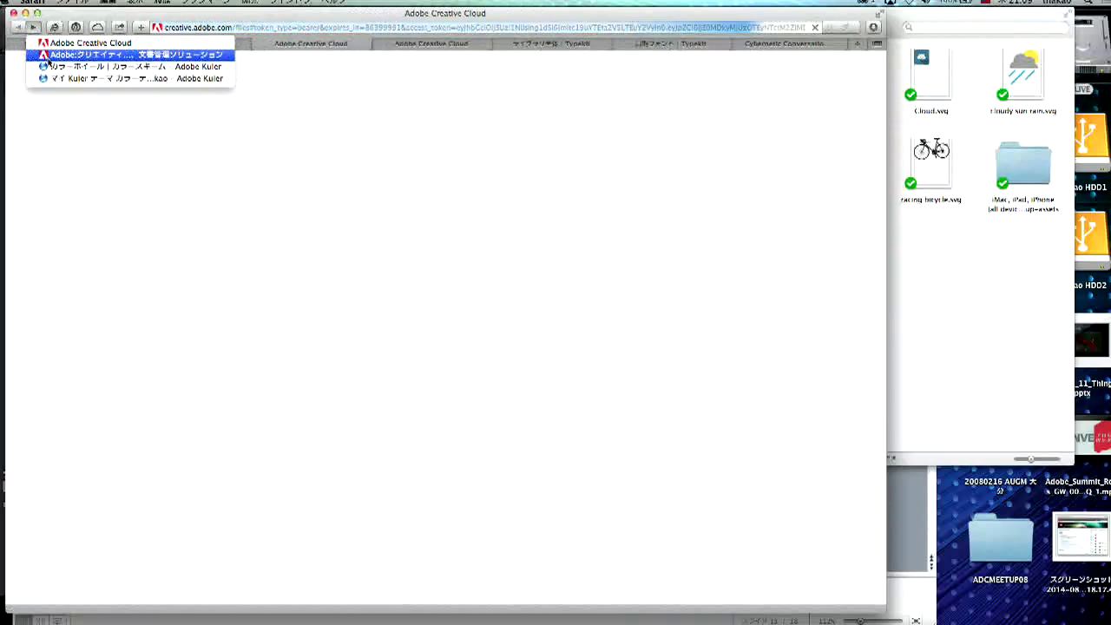
{"action": "left_click", "coordinate": [47, 55]}
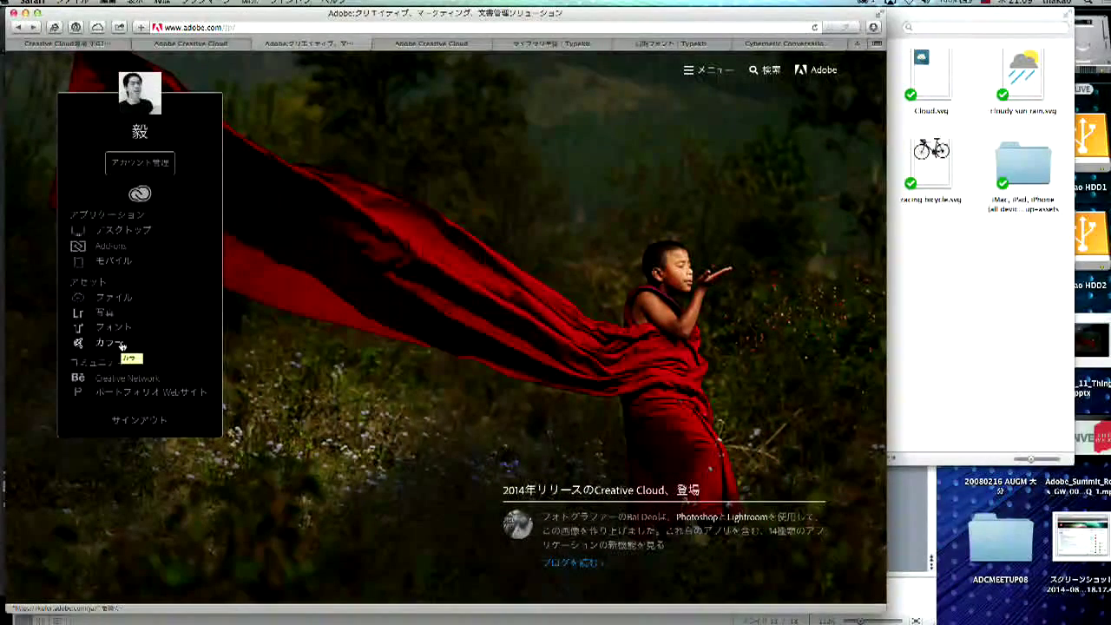
Switch to PowerPoint and resume the slide show from the Behance slide, advancing past "10. Kuler" to "11. Creative Cloud for iOS"
{"action": "key", "text": "super+Tab"}
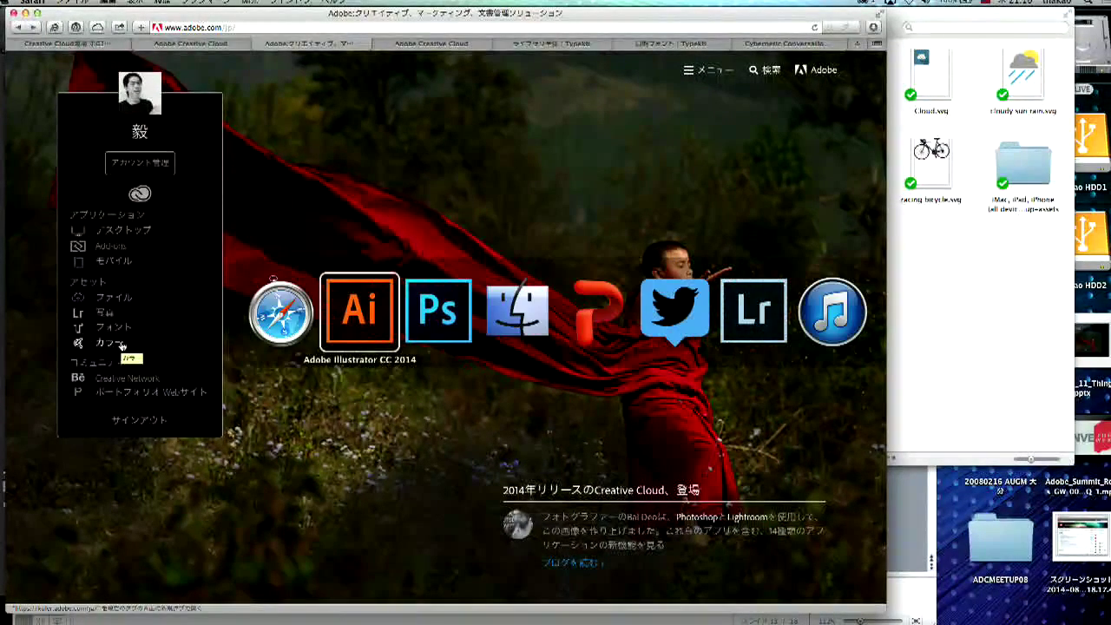
{"action": "key", "text": "super+Tab"}
{"action": "key", "text": "super+Tab"}
{"action": "key", "text": "super+Tab"}
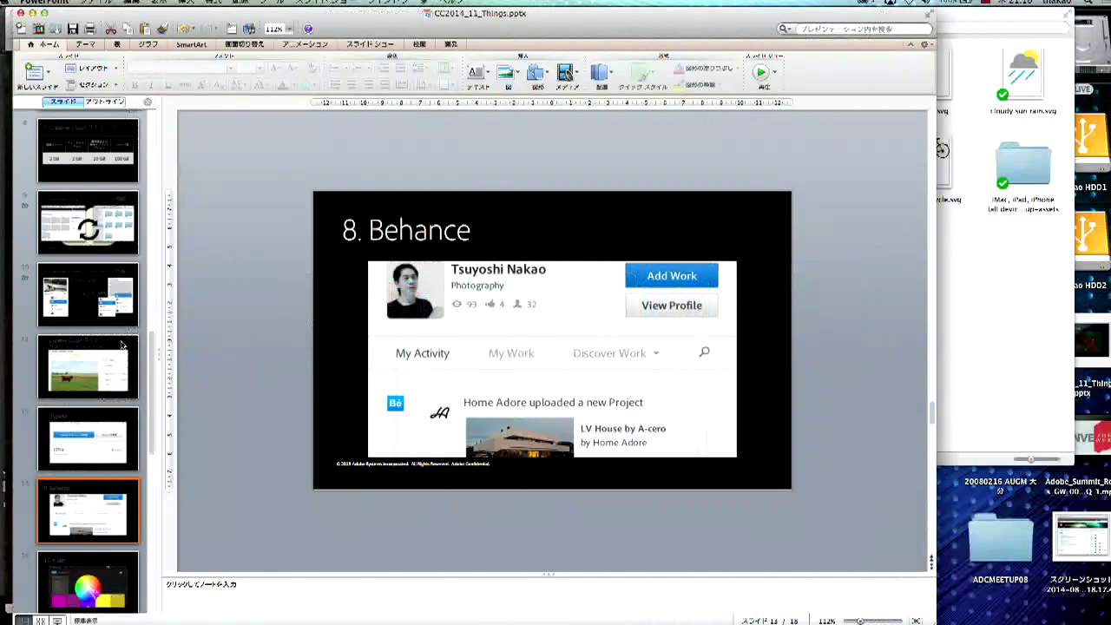
{"action": "key", "text": "super+shift+Return"}
{"action": "key", "text": "Right"}
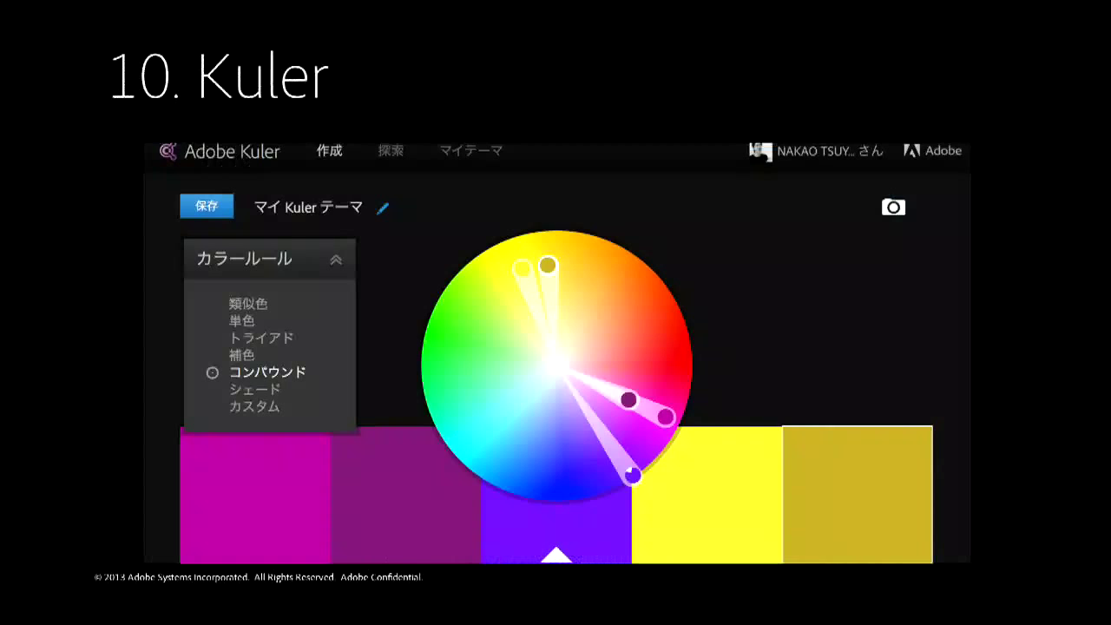
{"action": "key", "text": "Right"}
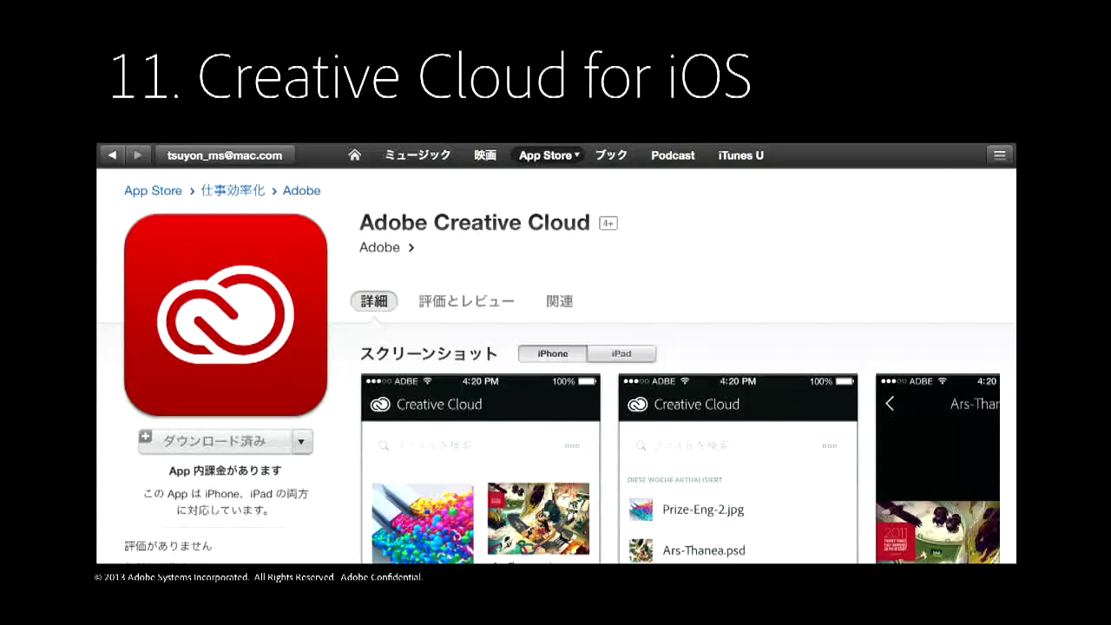
Switch to iTunes and enlarge its window to show the full Adobe Creative Cloud App Store page
{"action": "key", "text": "super+Tab"}
{"action": "key", "text": "super+Tab"}
{"action": "key", "text": "super+Tab"}
{"action": "key", "text": "super+Tab"}
{"action": "key", "text": "super+Tab"}
{"action": "key", "text": "super+Tab"}
{"action": "key", "text": "super+Tab"}
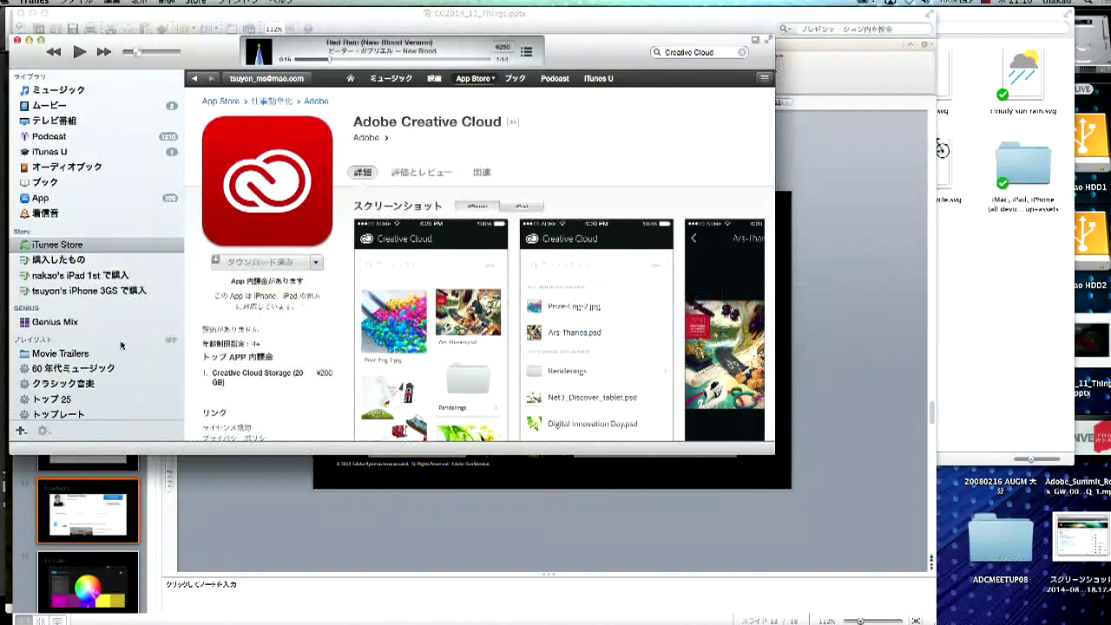
{"action": "left_click_drag", "start_coordinate": [768, 452], "coordinate": [1068, 607]}
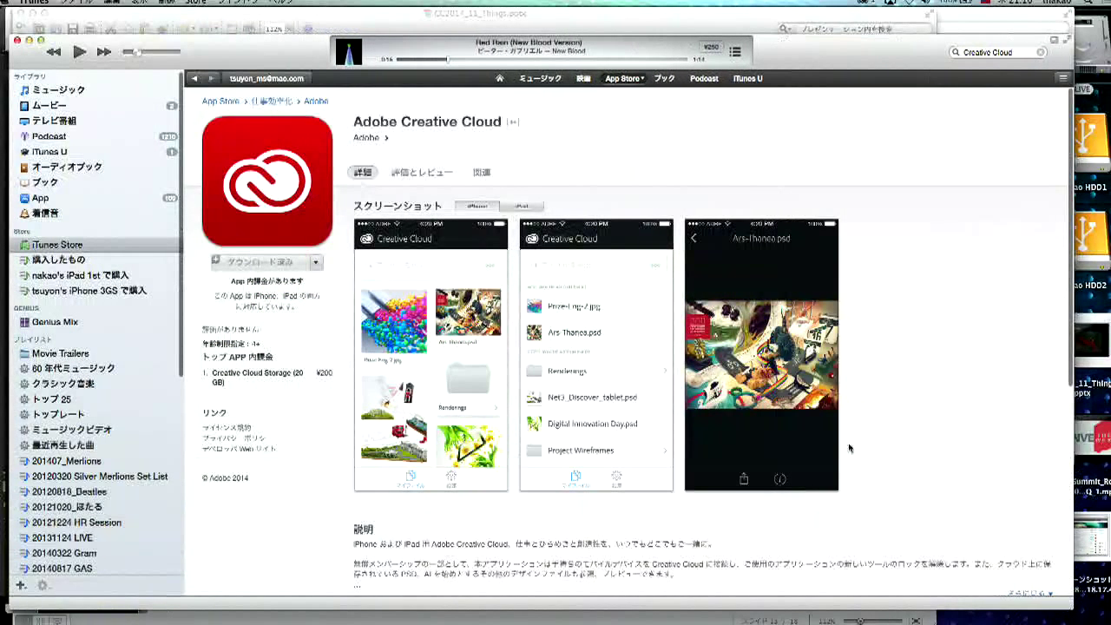